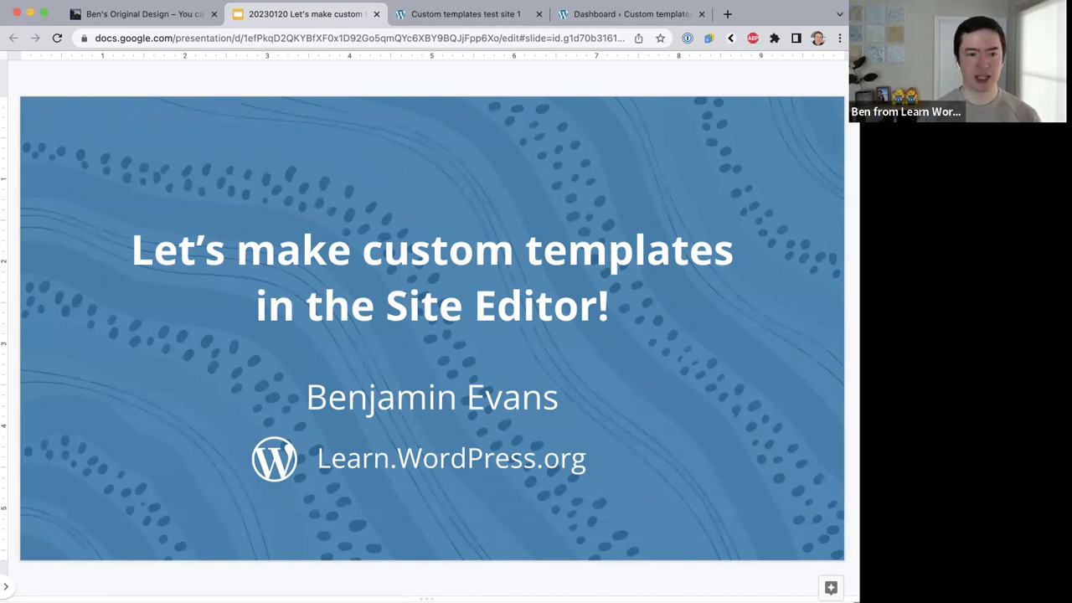
Step through the workshop's introductory slides to the question about familiarity with editing templates in the Site Editor.
key("Right")
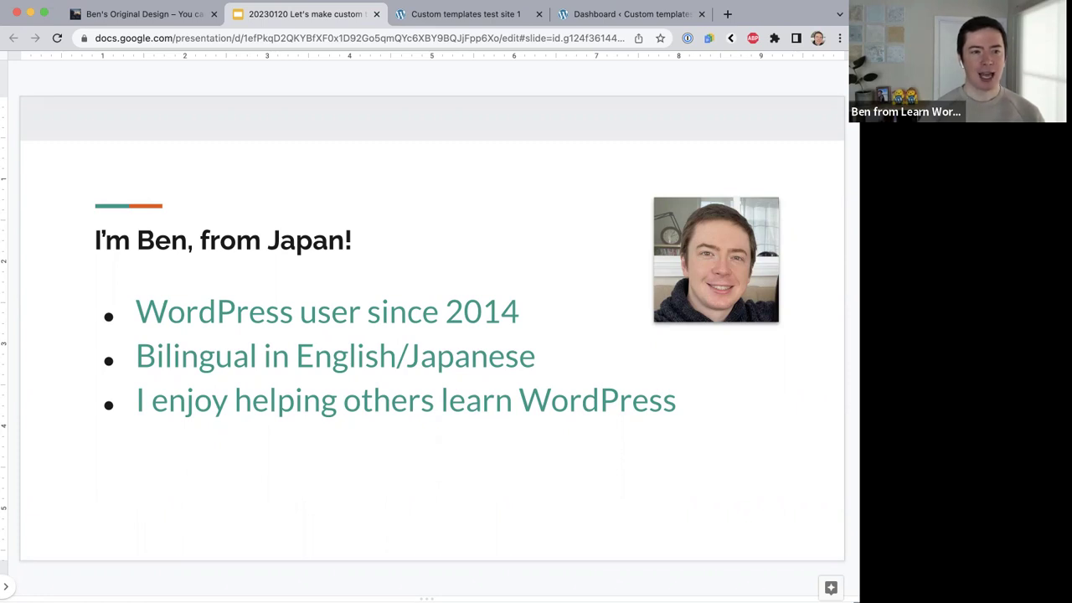
key("Left")
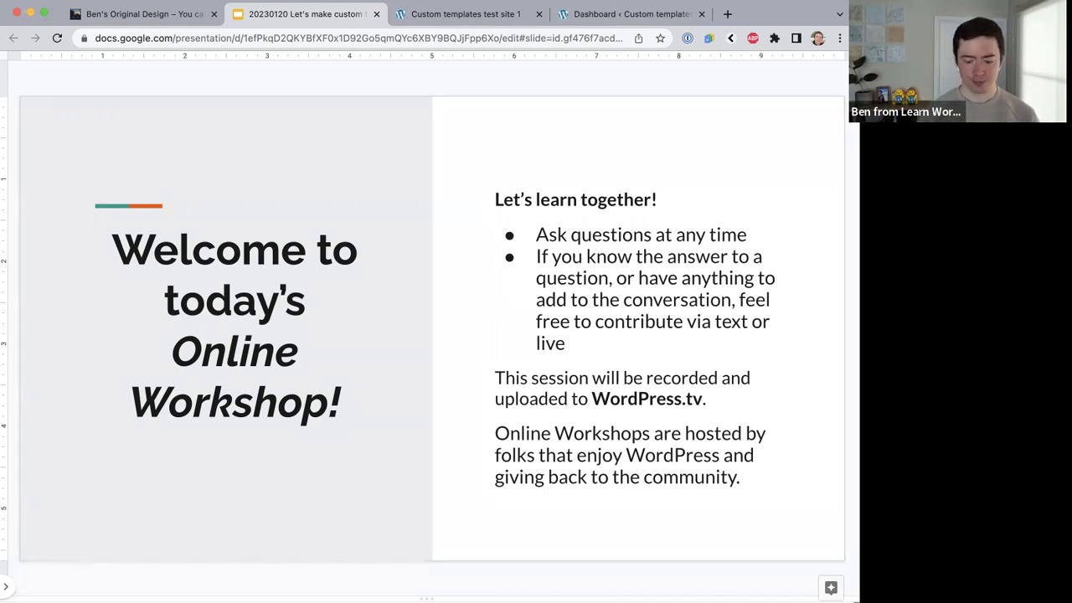
key("Right")
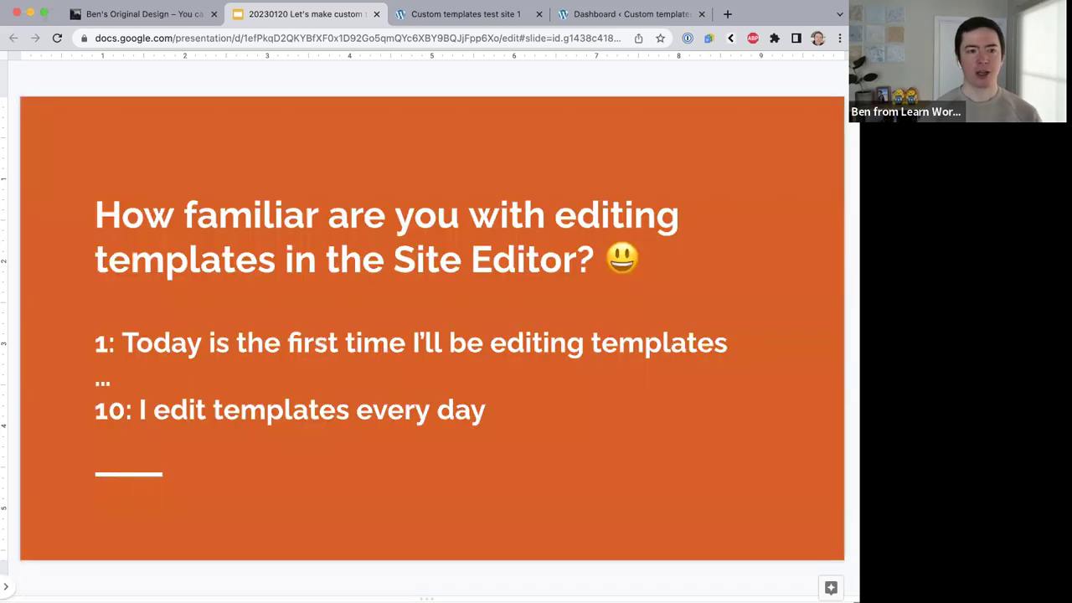
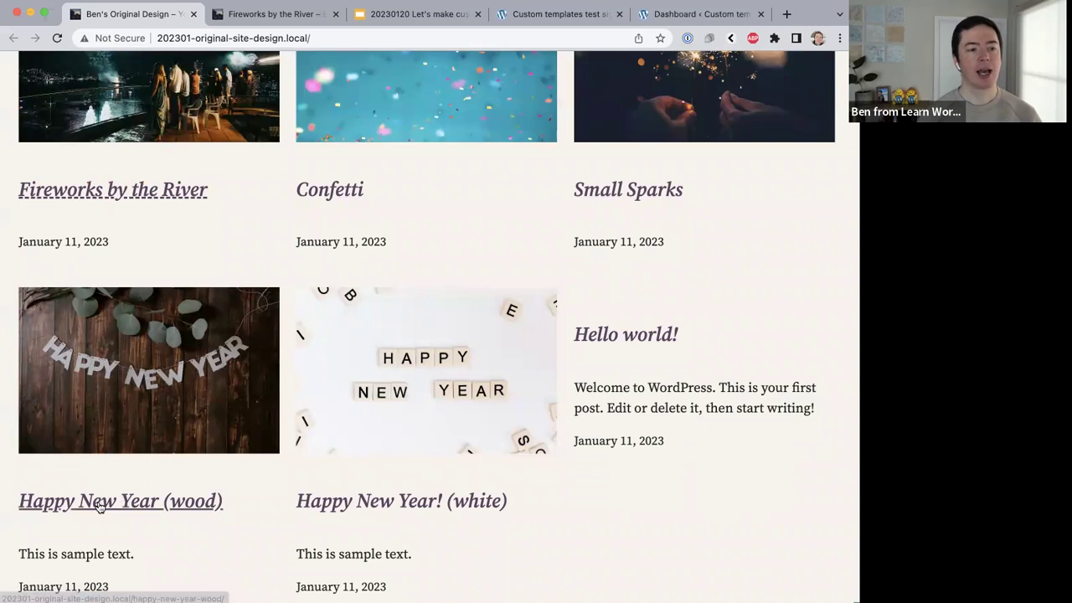
Open the Happy New Year (wood) post in a new tab and examine the Fireworks by the River post from header to footer.
left_click(98, 505, "super")
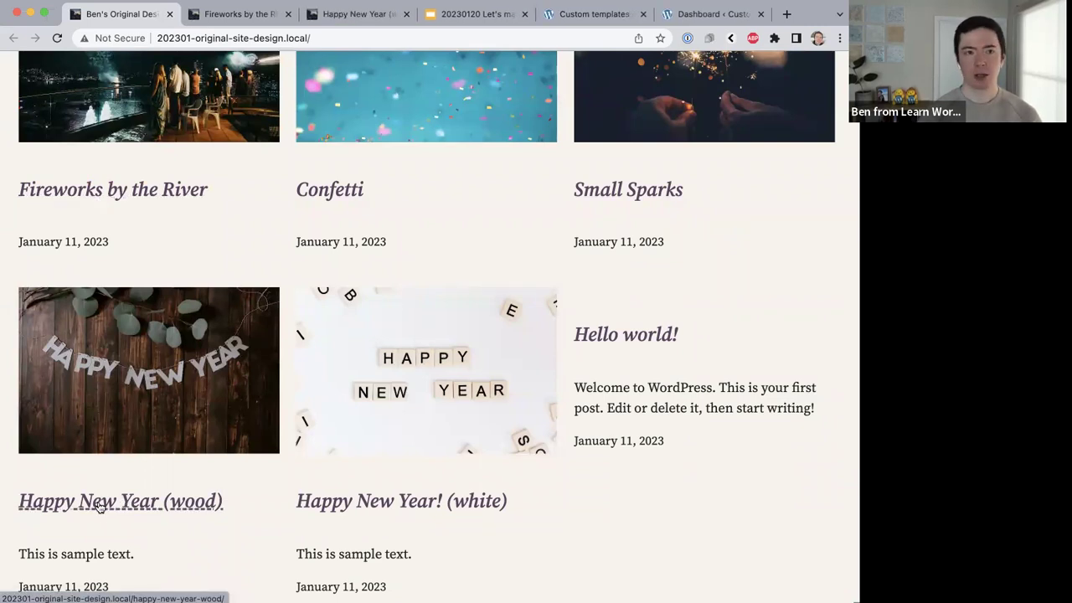
key("ctrl+Tab")
scroll(202, 328, "down", 3)
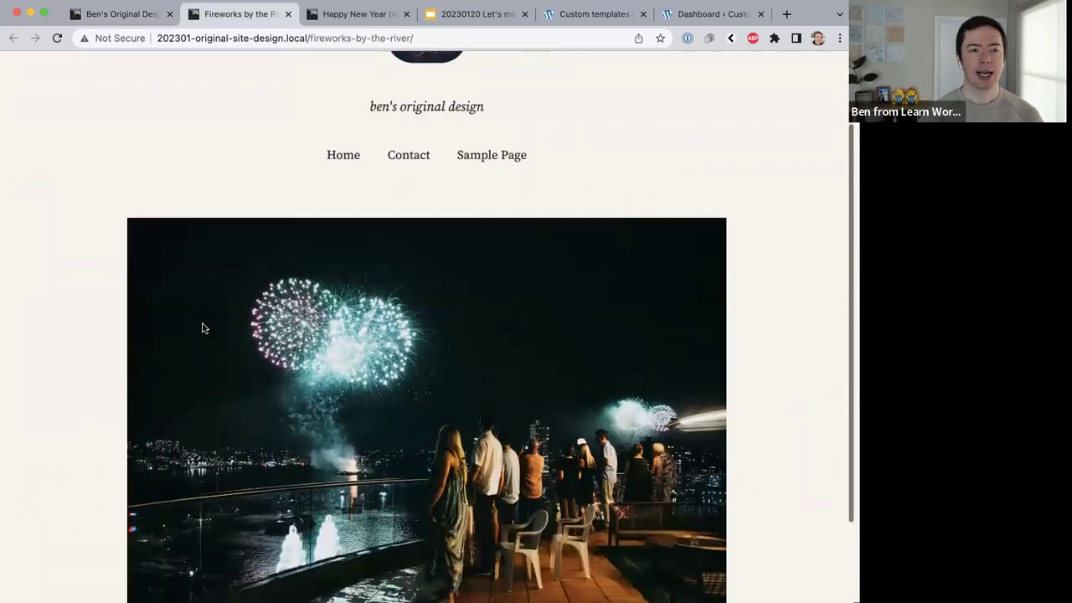
scroll(201, 328, "down", 3)
scroll(201, 314, "up", 4)
scroll(202, 315, "down", 3)
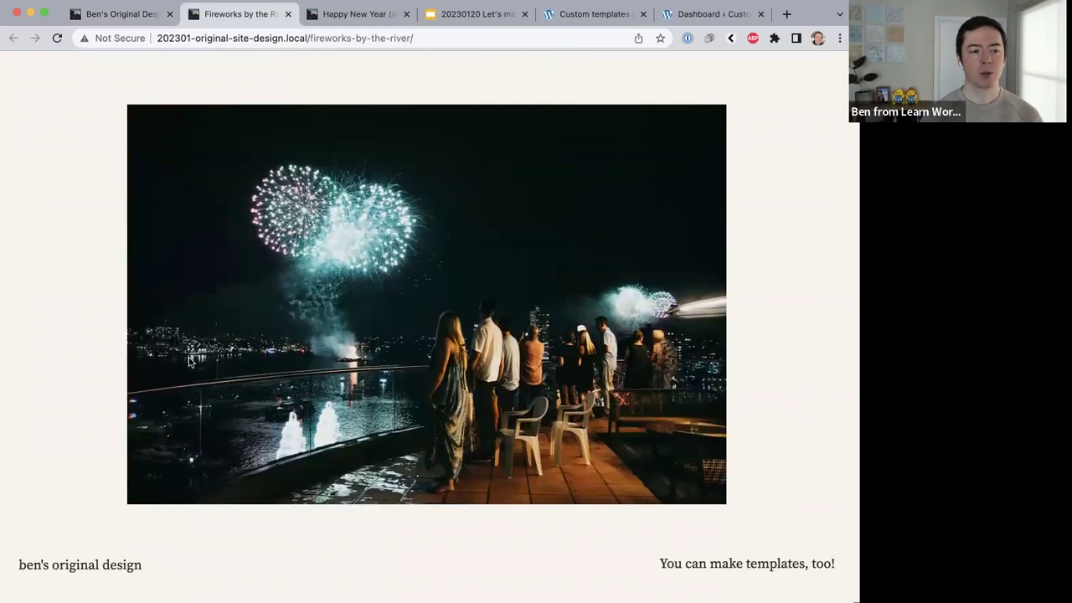
scroll(187, 365, "up", 2)
scroll(184, 371, "down", 2)
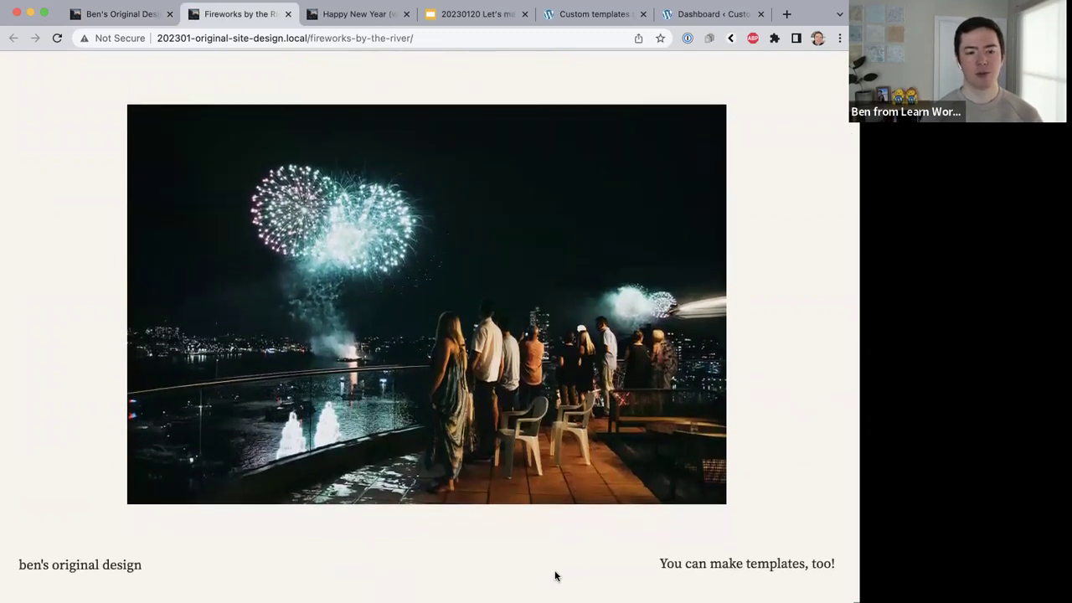
Examine the Happy New Year (wood) post on the original design site, from its header through the comments form to the quote section.
key("ctrl+Tab")
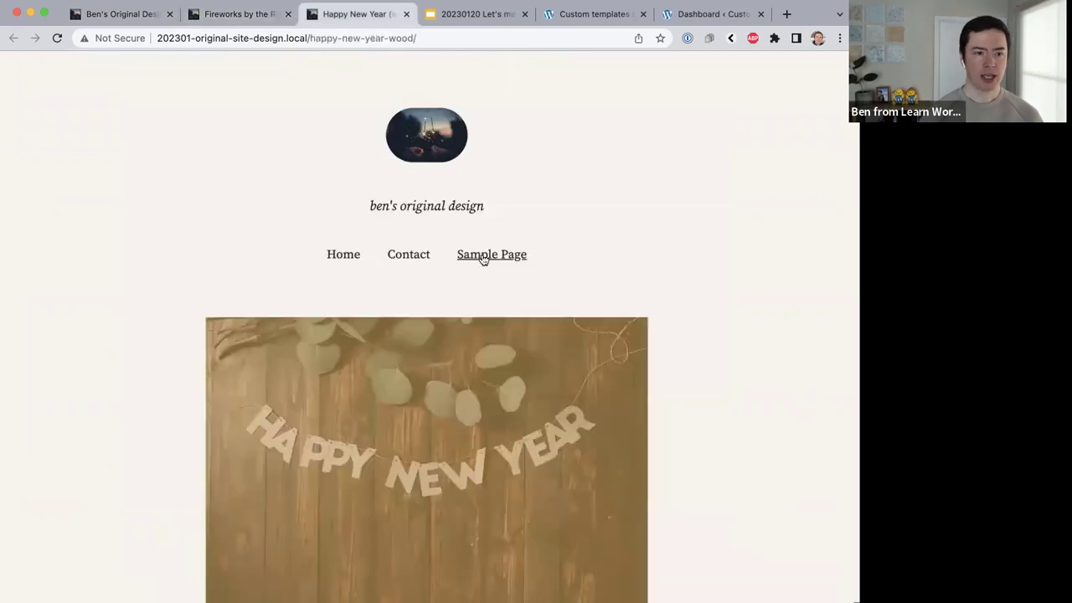
scroll(484, 259, "down", 1)
scroll(483, 260, "down", 6)
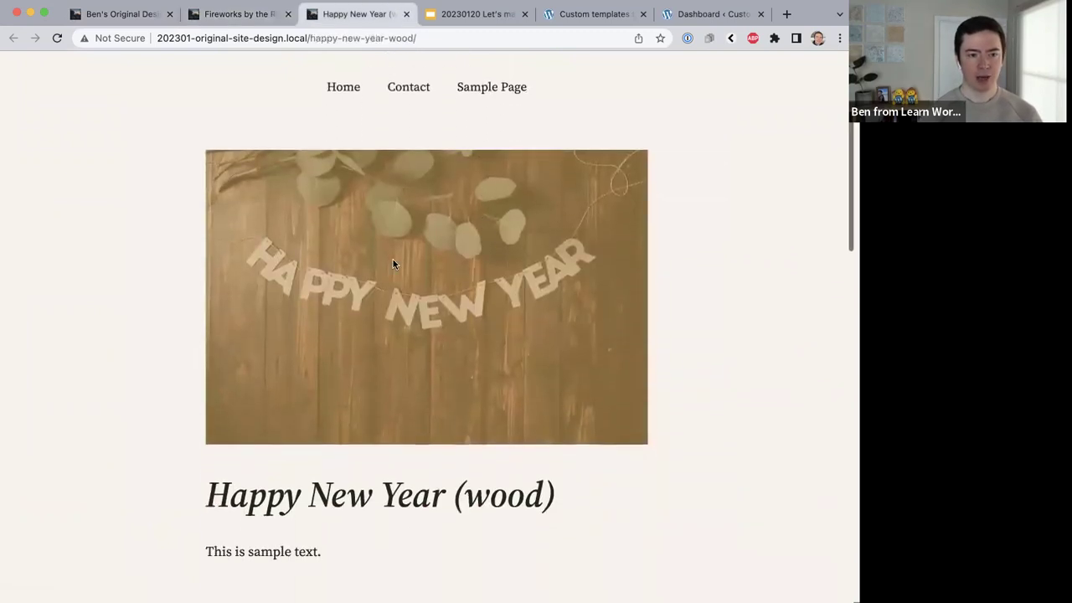
scroll(393, 265, "down", 2)
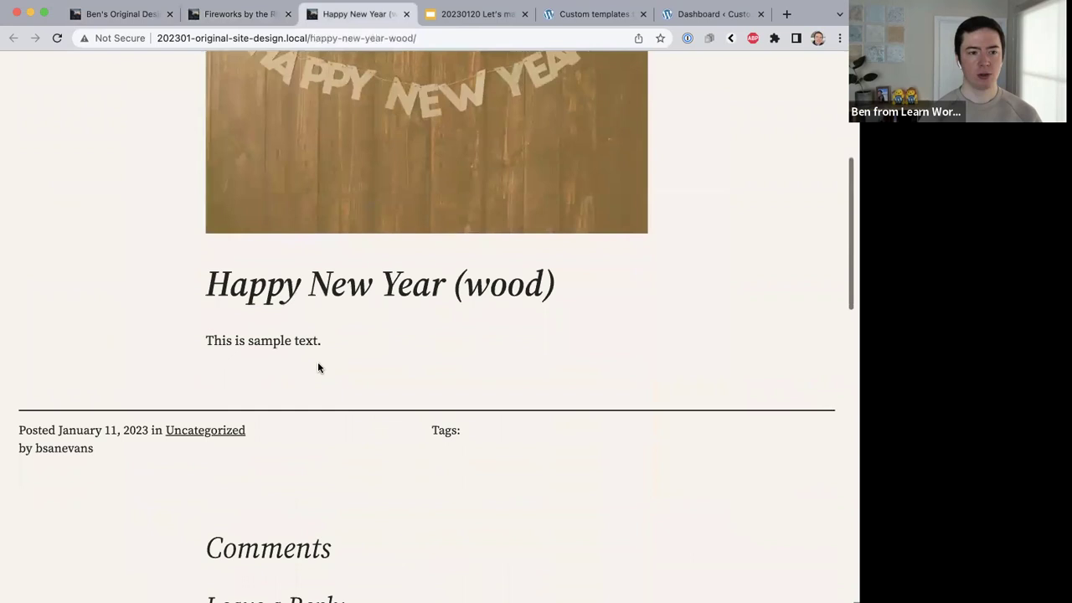
scroll(263, 345, "down", 2)
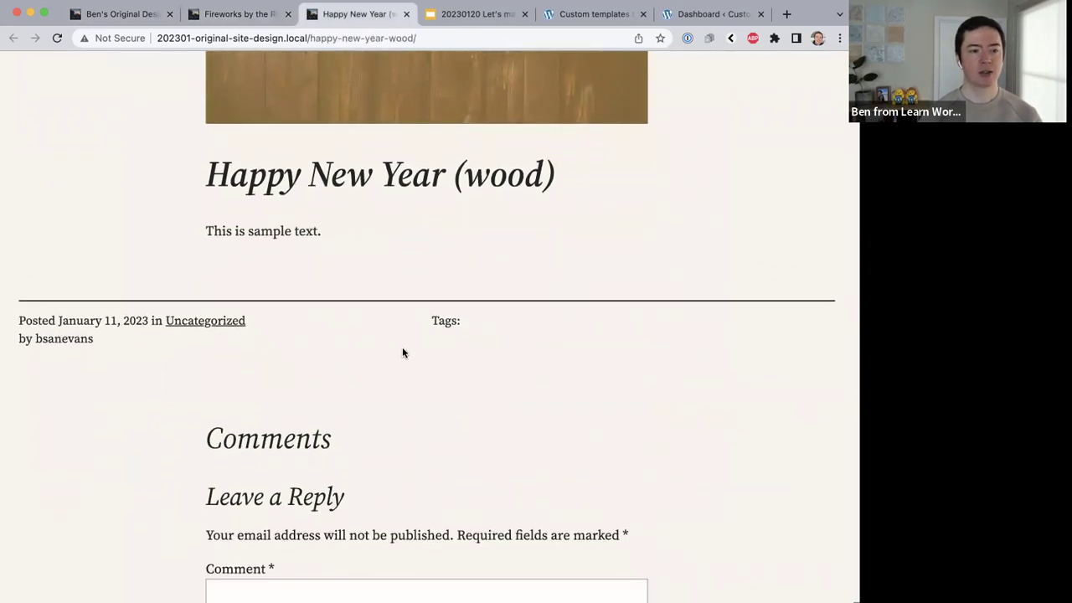
scroll(401, 350, "down", 3)
scroll(402, 352, "down", 4)
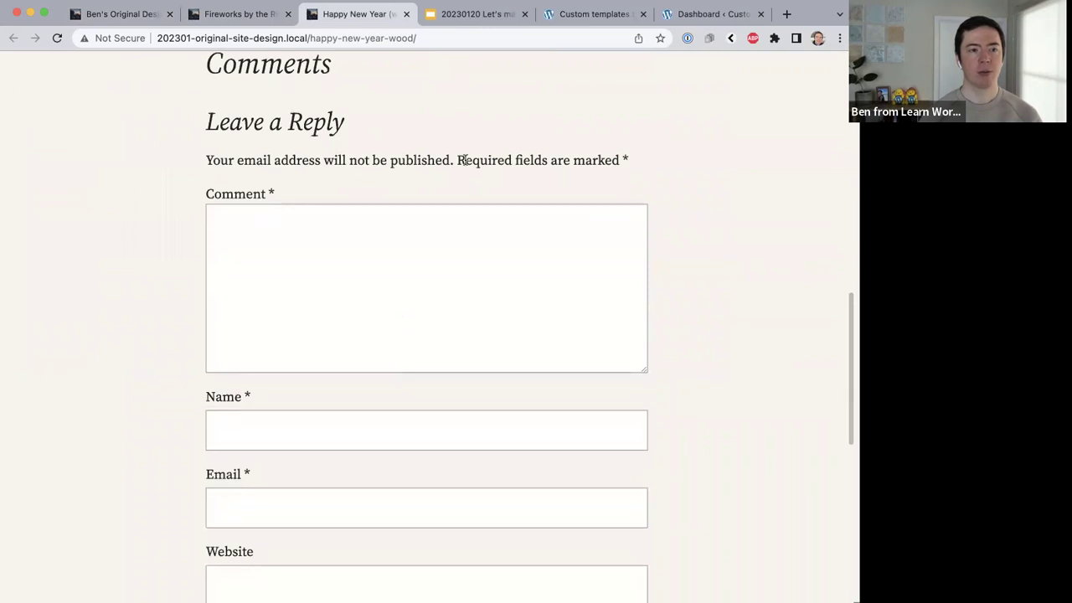
scroll(466, 161, "down", 5)
scroll(469, 164, "down", 6)
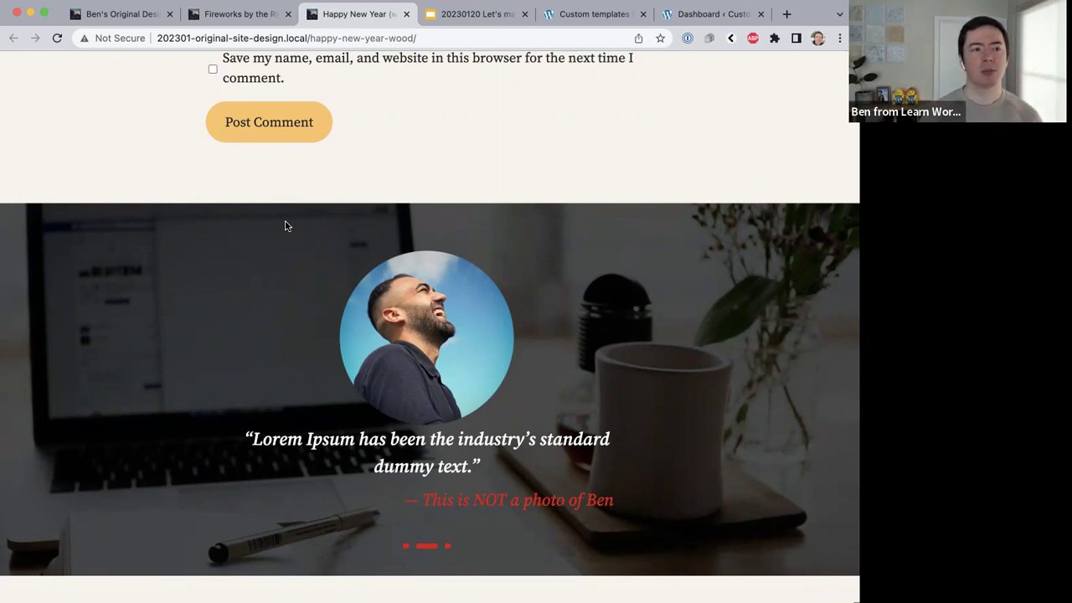
Compare the layouts of the original design site's Fireworks by the River and Happy New Year (wood) posts.
key("ctrl+shift+Tab")
scroll(285, 226, "up", 3)
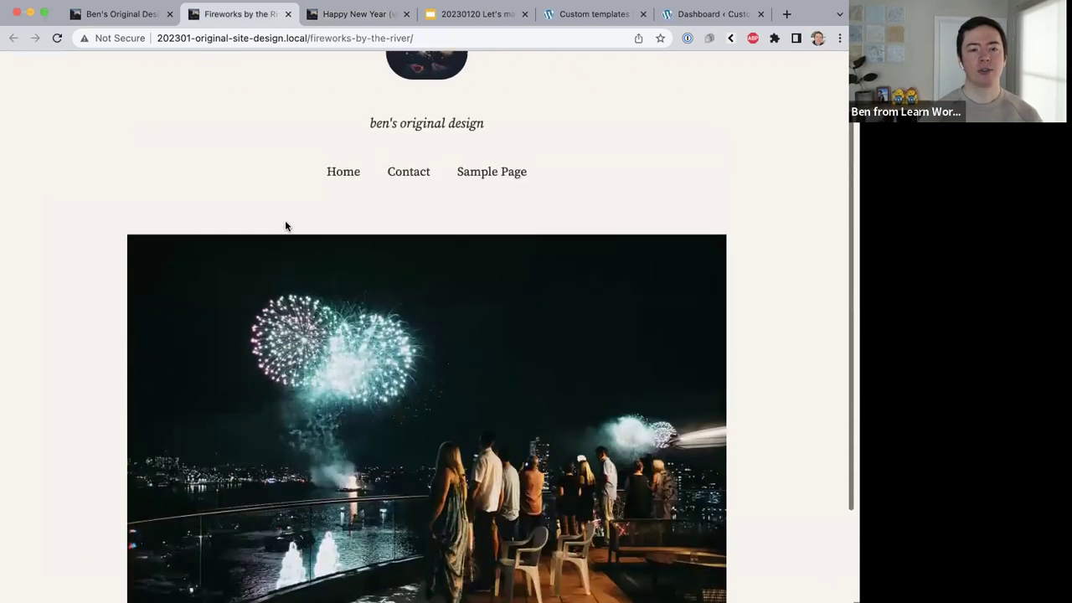
scroll(284, 226, "down", 3)
scroll(285, 226, "up", 4)
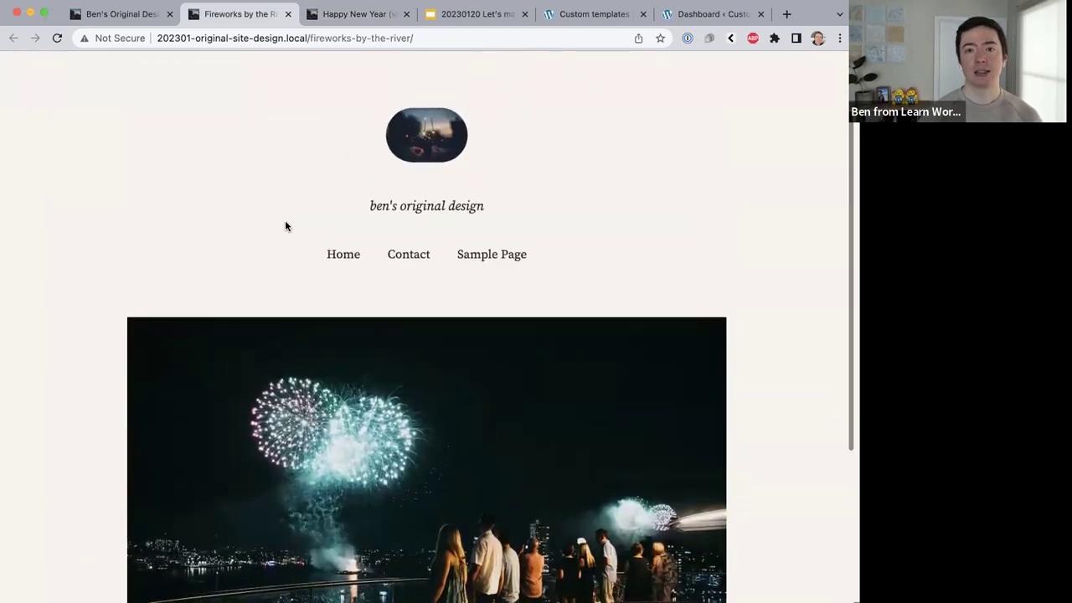
key("ctrl+Tab")
scroll(285, 226, "up", 10)
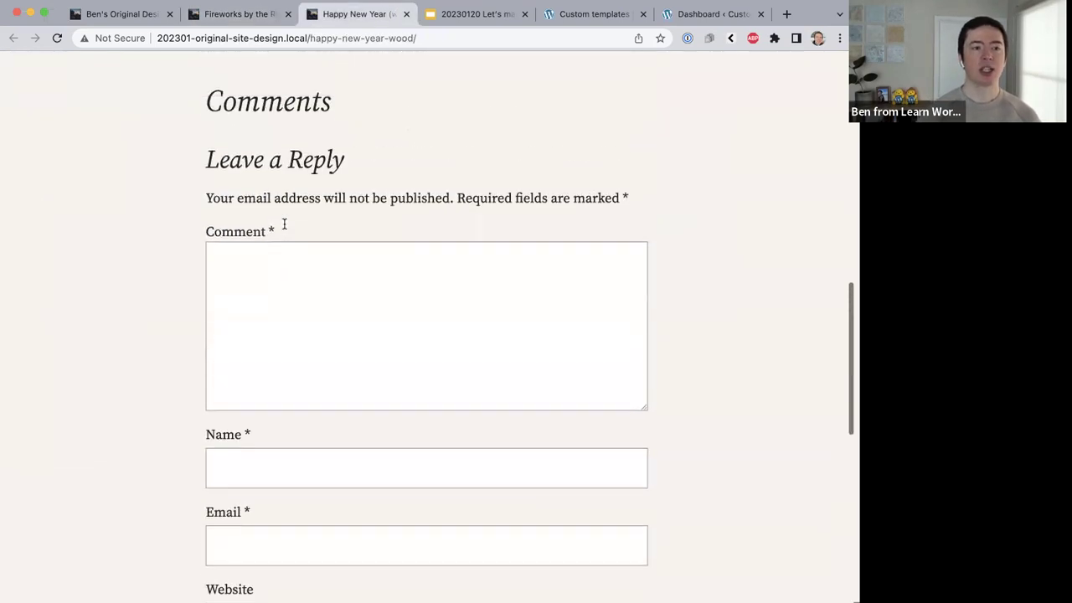
scroll(283, 224, "up", 3)
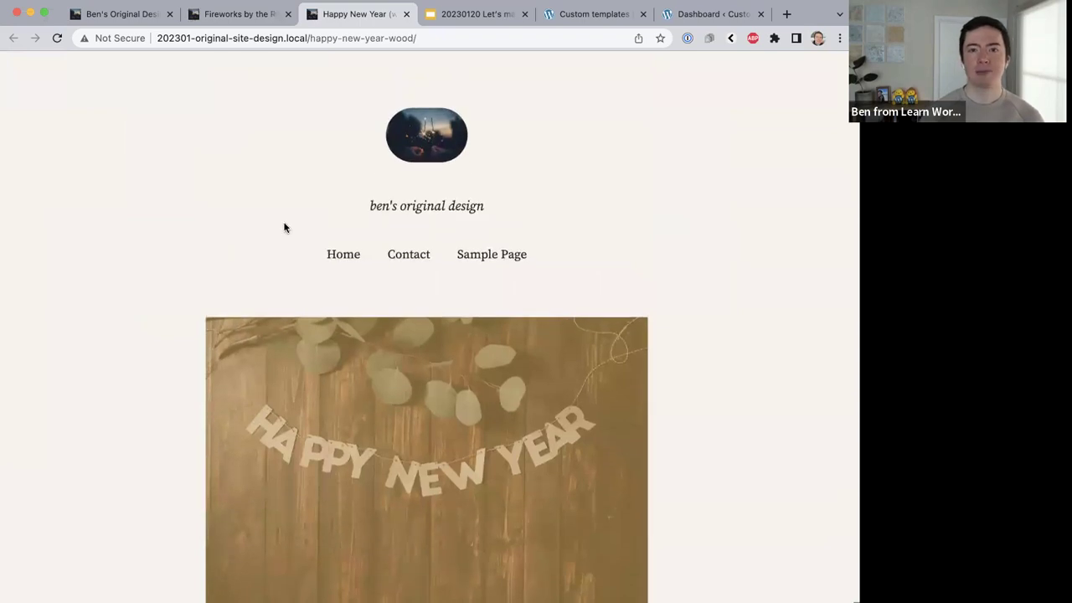
key("ctrl+shift+Tab")
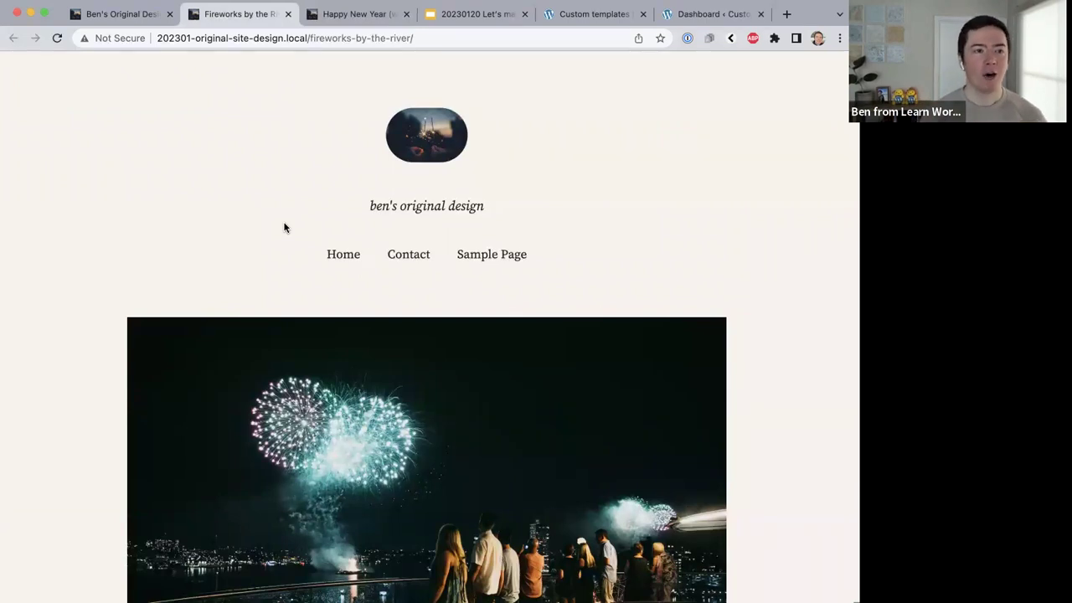
Review the original design site's home page and the post grid and footer on the Custom templates test site 1 home page.
key("ctrl+shift+Tab")
scroll(284, 227, "down", 3)
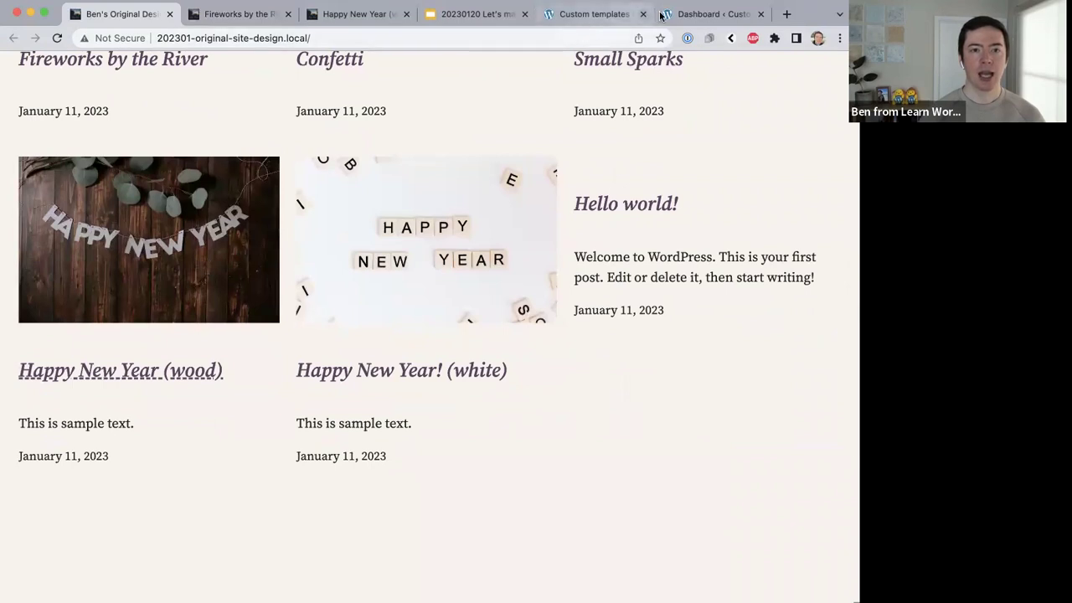
left_click(598, 12)
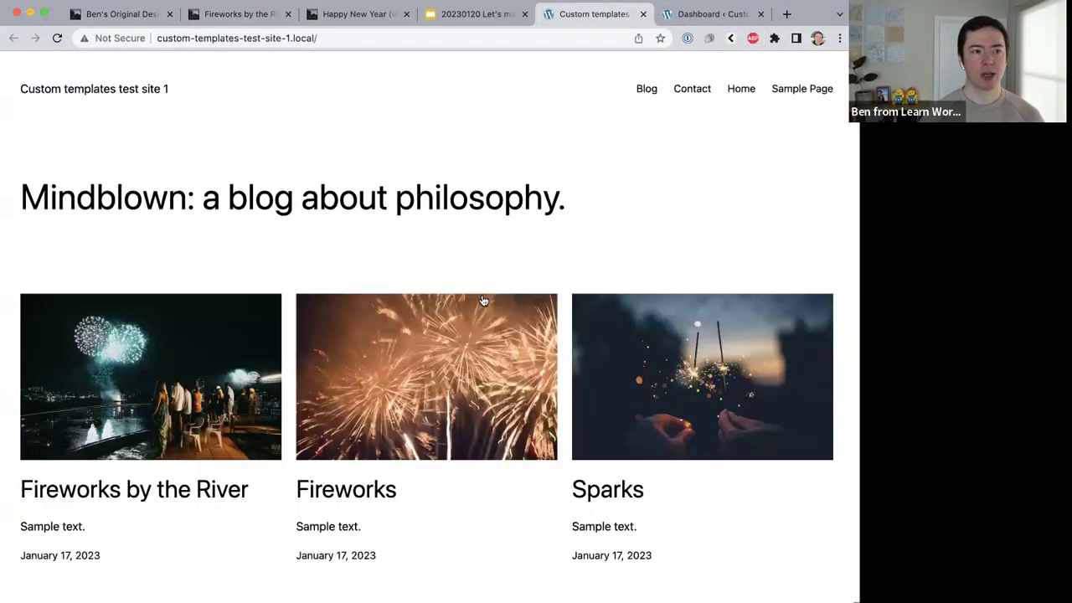
scroll(483, 299, "down", 10)
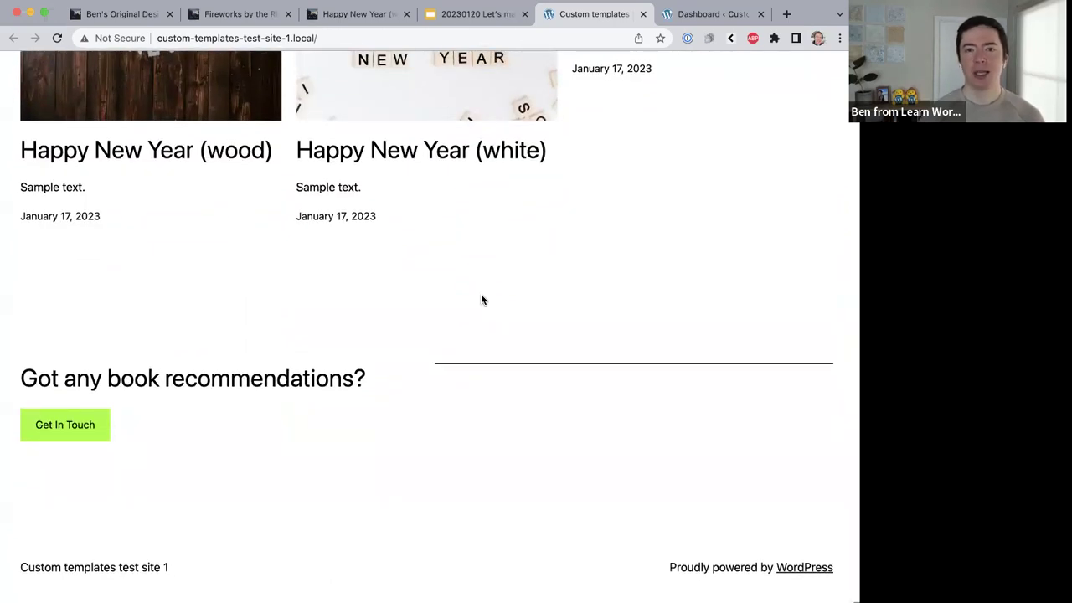
scroll(481, 300, "up", 10)
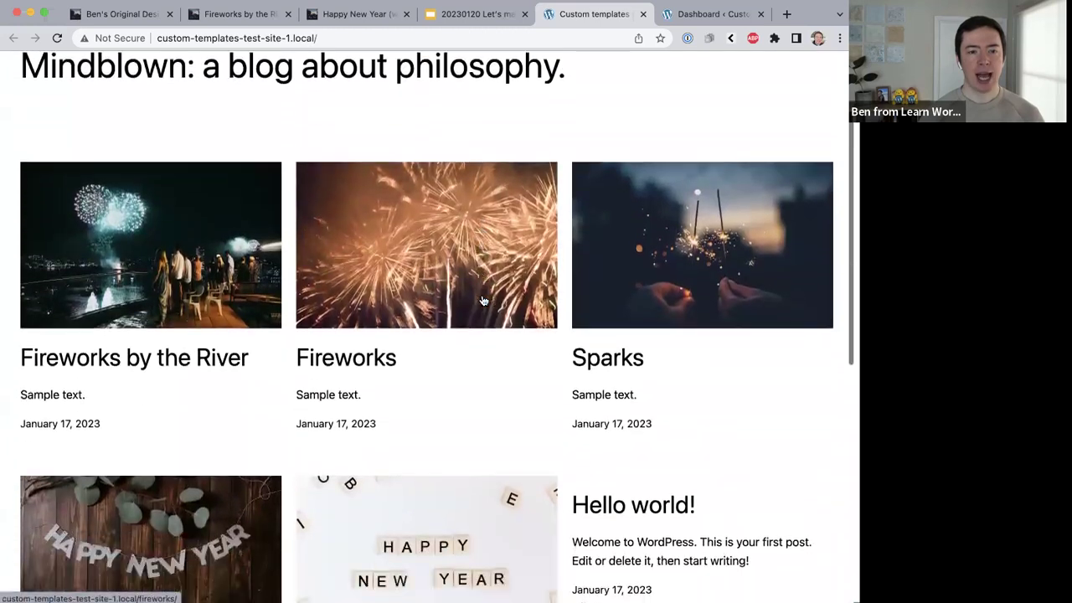
scroll(483, 299, "down", 1)
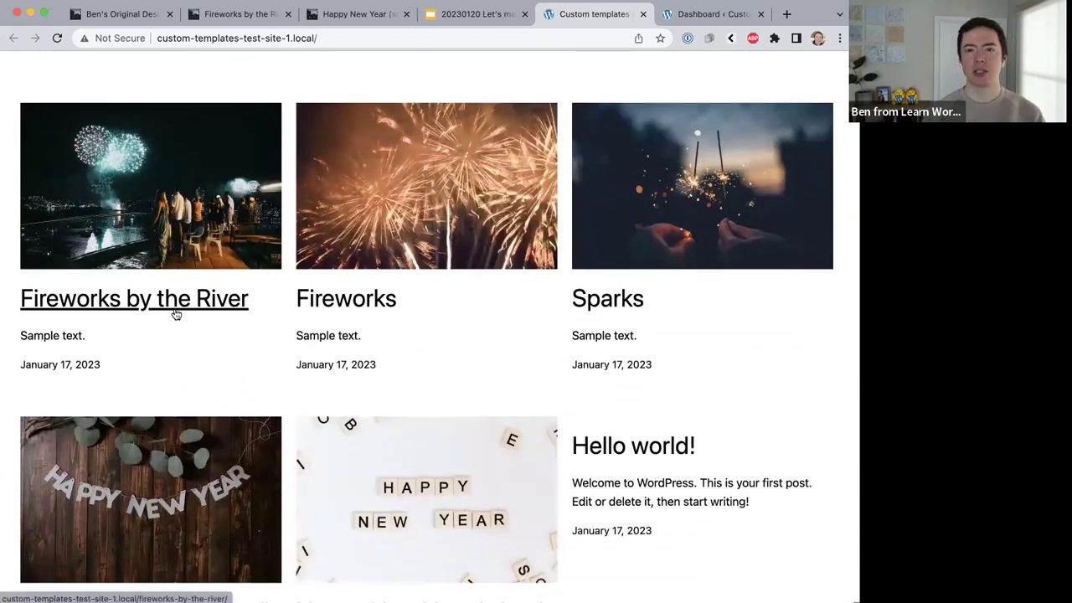
scroll(176, 314, "down", 1)
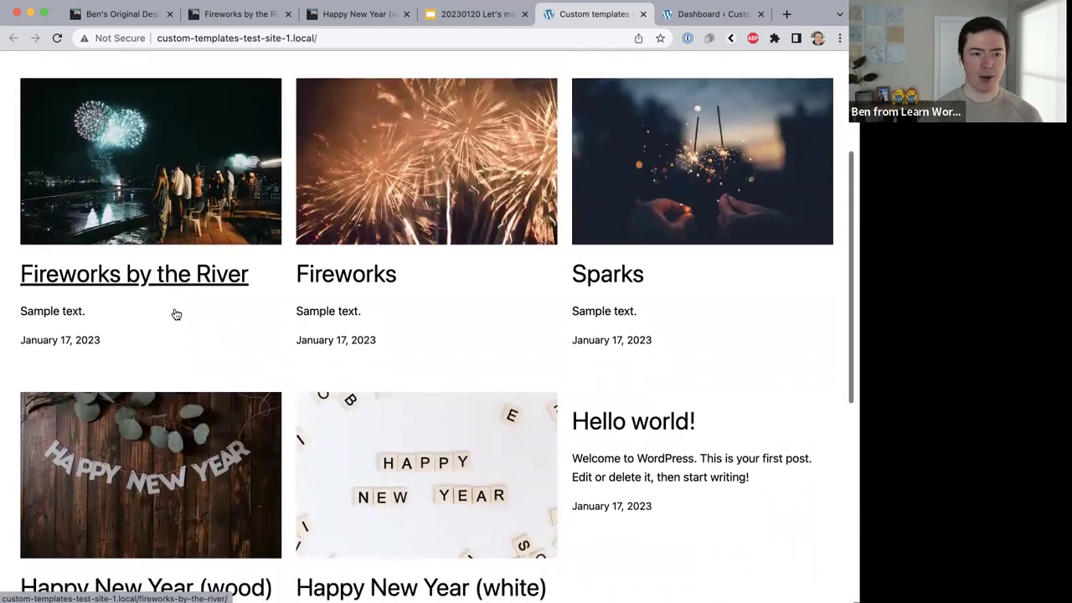
scroll(267, 338, "up", 3)
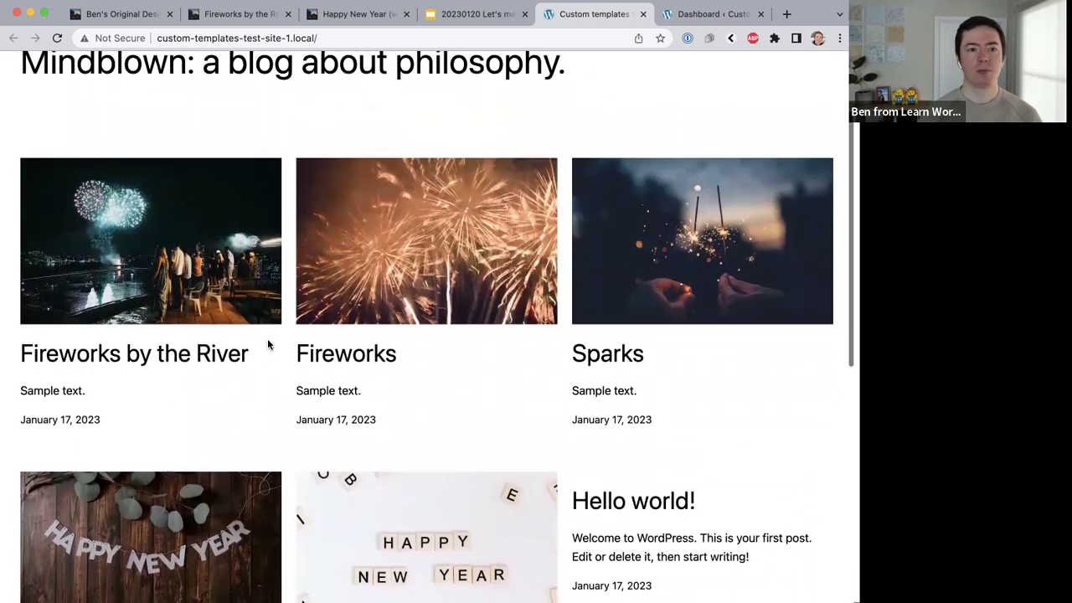
Open the test site's Fireworks by the River post in a new tab and examine its layout down to the footer.
left_click(141, 329, "super")
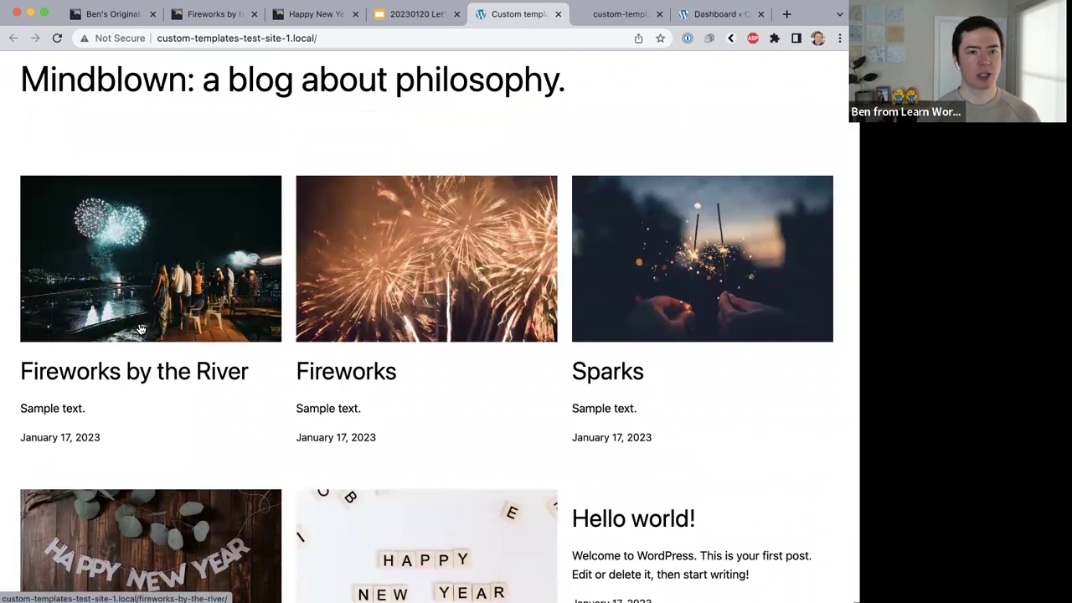
key("ctrl+Tab")
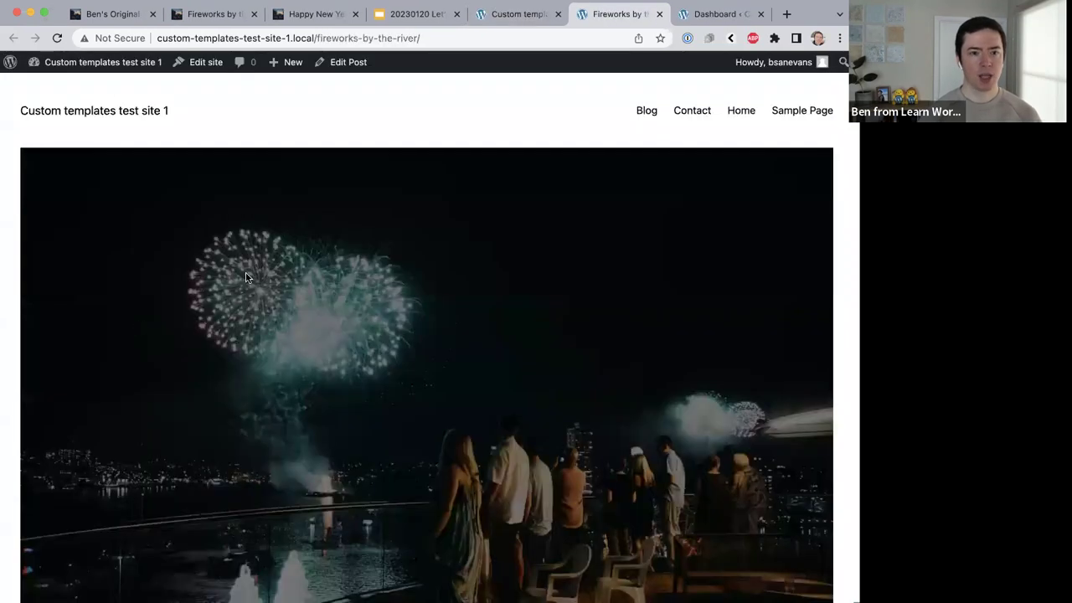
scroll(241, 275, "down", 1)
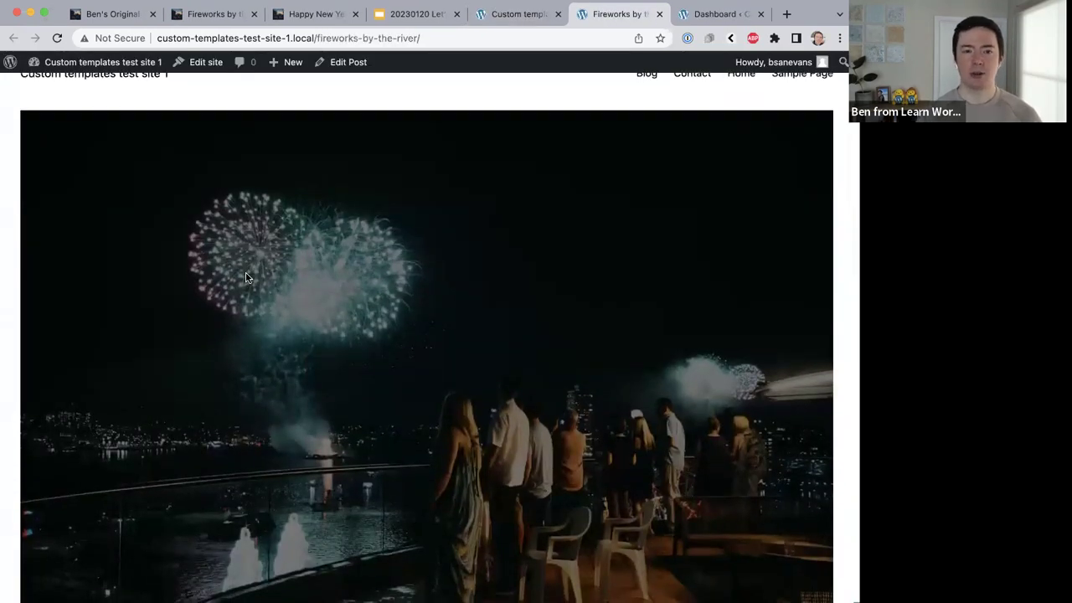
scroll(247, 277, "down", 1)
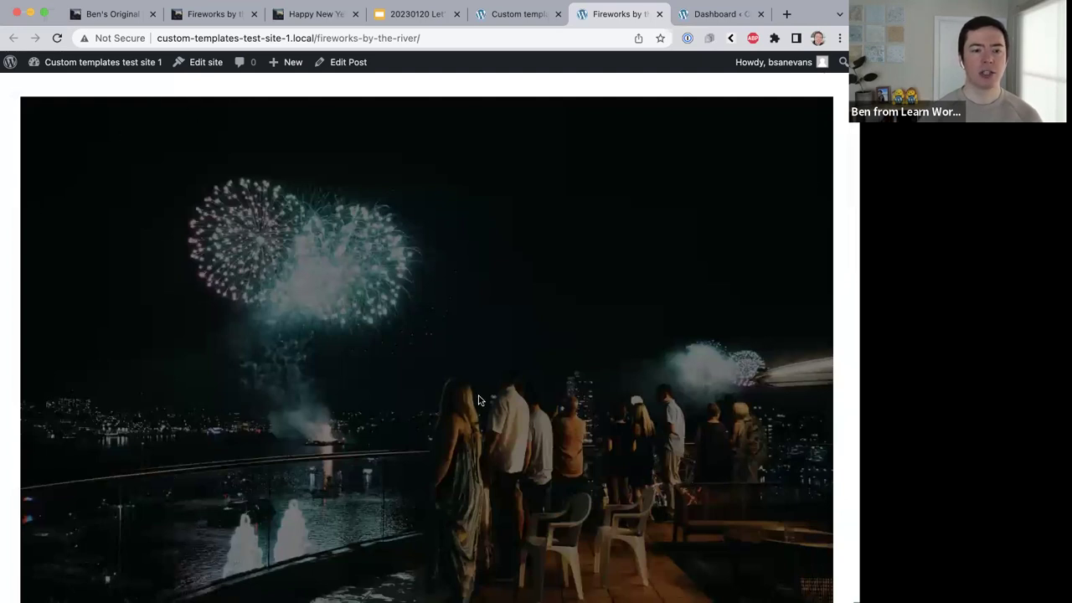
scroll(478, 399, "down", 5)
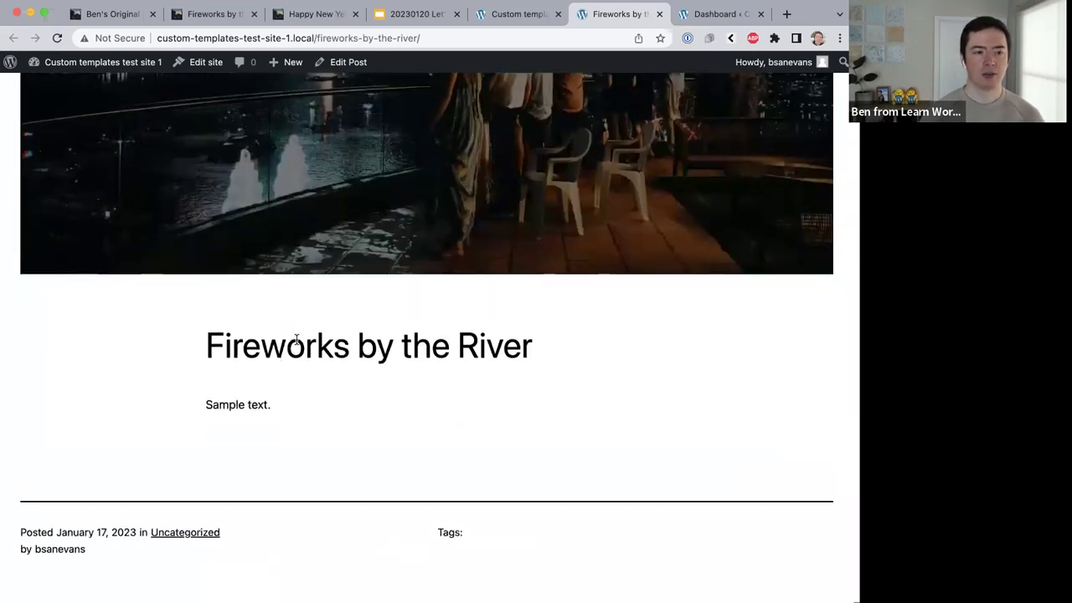
scroll(223, 405, "down", 4)
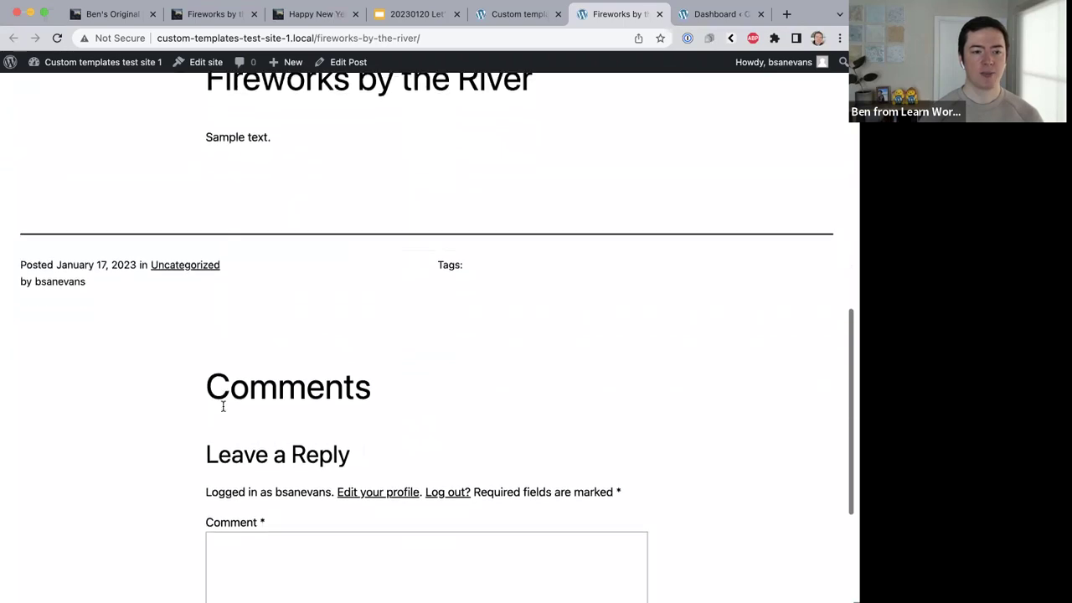
scroll(347, 338, "down", 3)
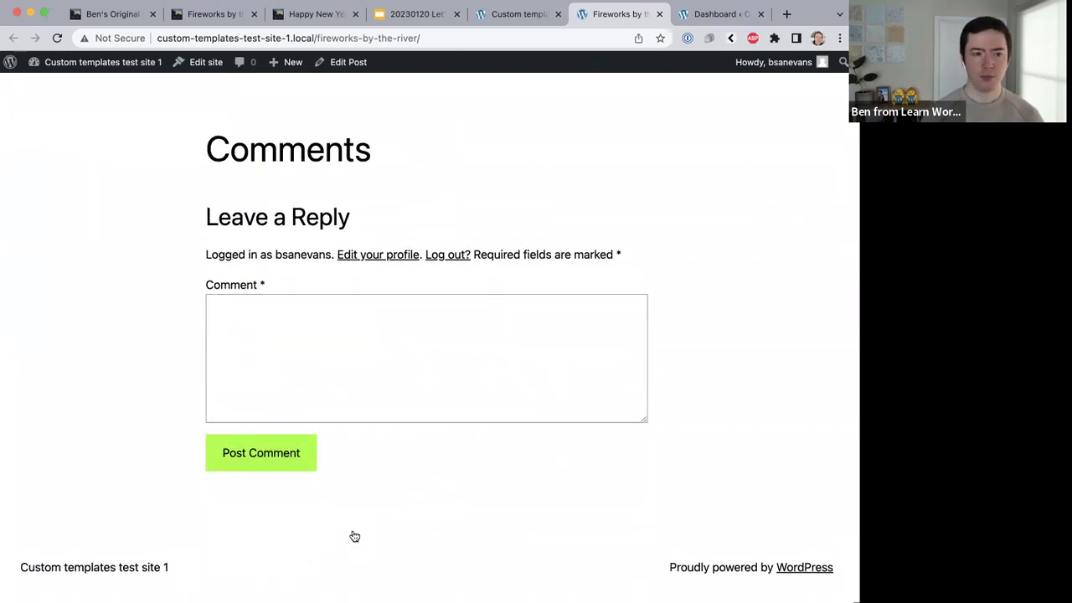
Open the test site's Happy New Year (wood) post in a new tab and bring it into view.
key("ctrl+shift+Tab")
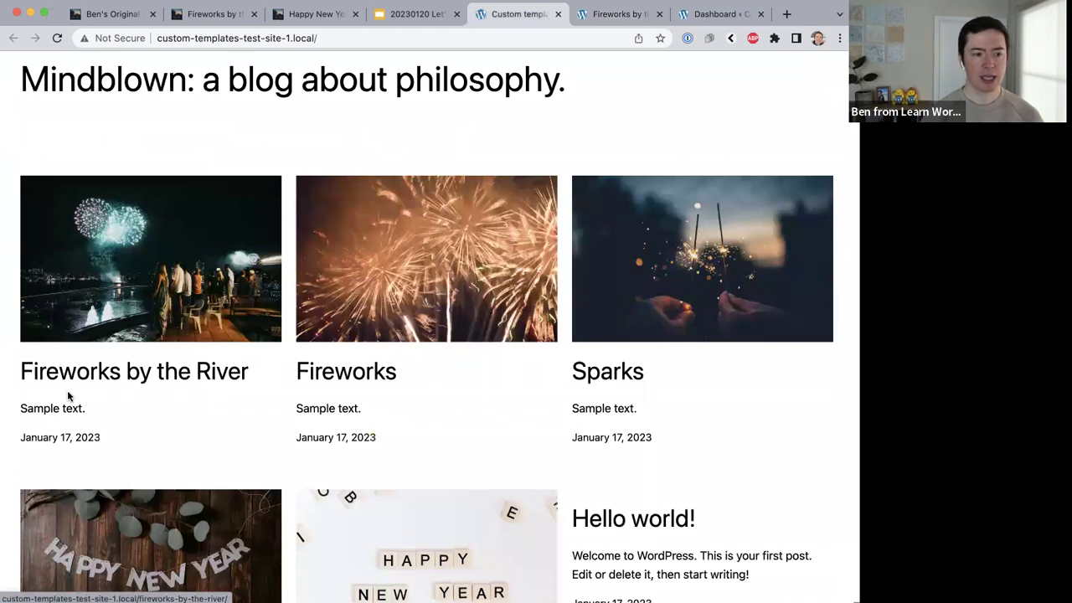
left_click(97, 524, "super")
key("ctrl+Tab")
key("ctrl+Tab")
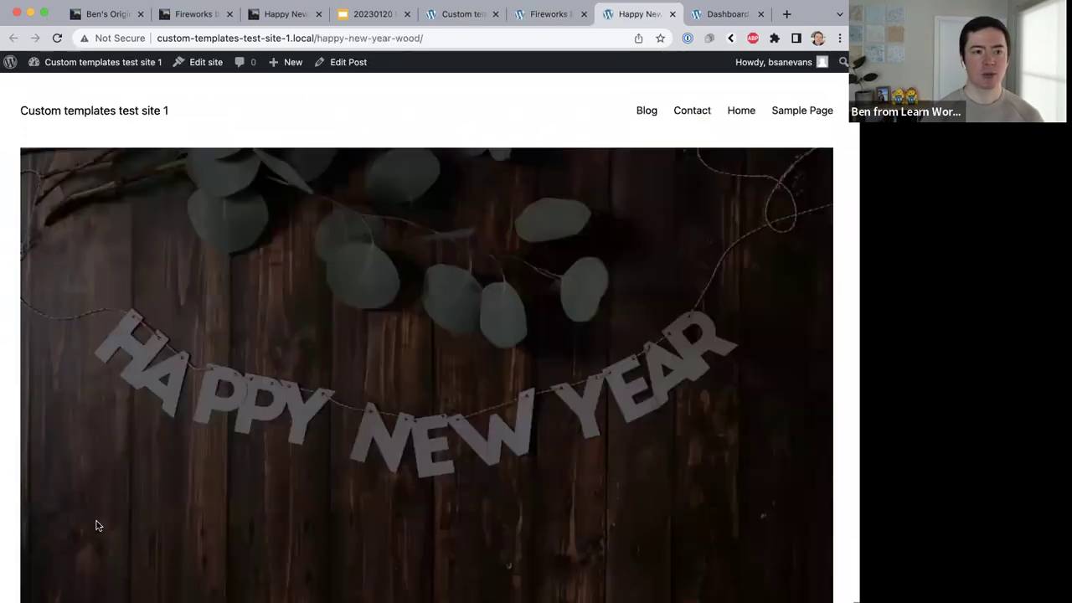
Examine the test site's Happy New Year (wood) post down to its comments section and footer.
scroll(269, 323, "down", 5)
scroll(269, 324, "down", 7)
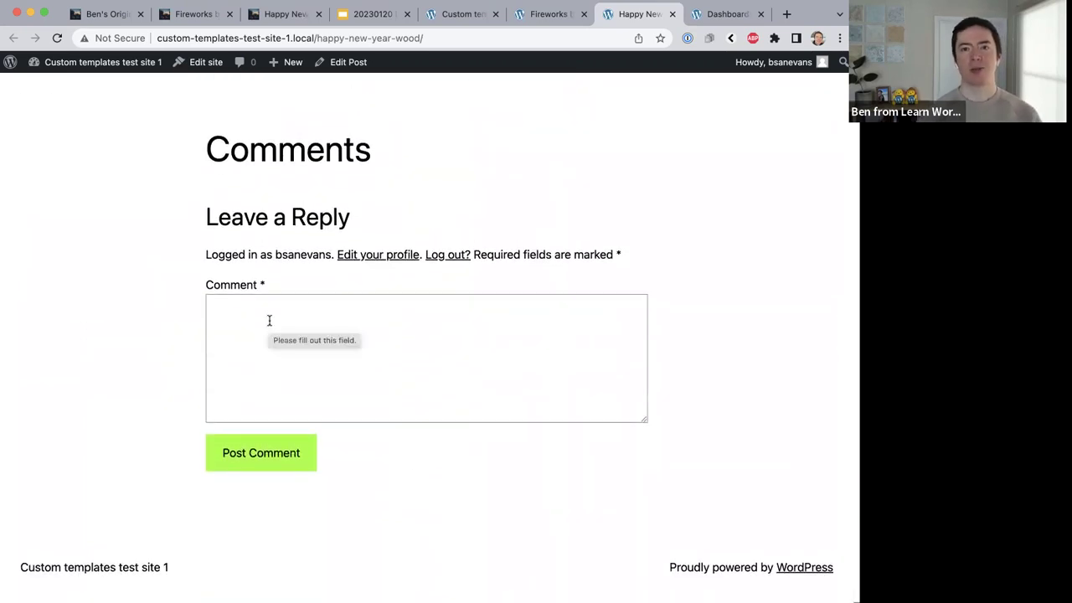
key("super+space")
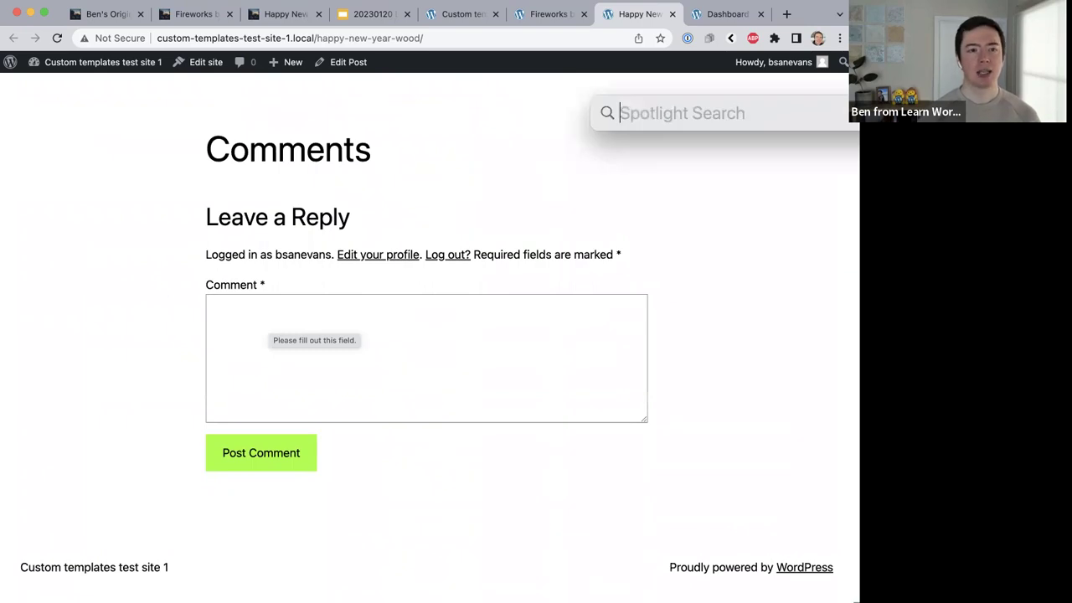
type("l")
key("BackSpace")
key("Escape")
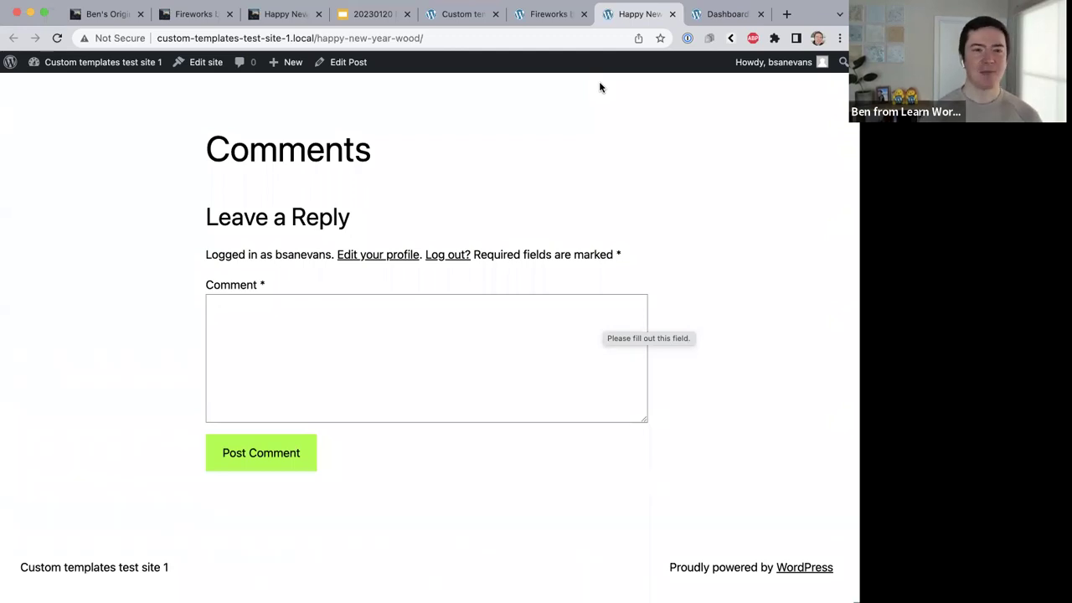
Review the presentation slide on today's environment and place the test site's Dashboard tab directly after the slides tab.
scroll(600, 87, "up", 15)
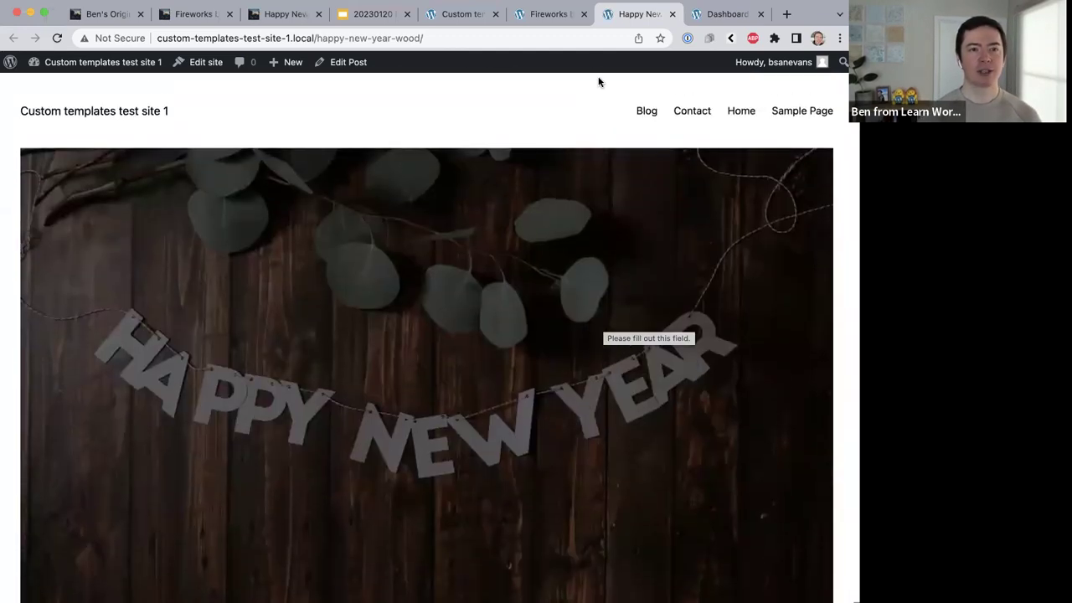
left_click(376, 21)
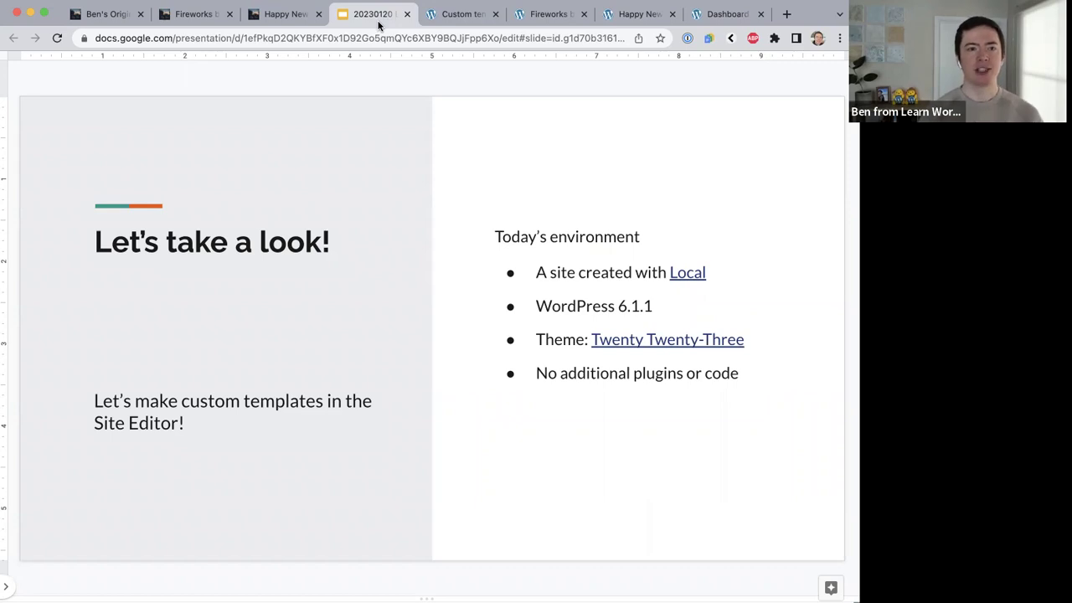
left_click_drag(712, 13, 461, 13)
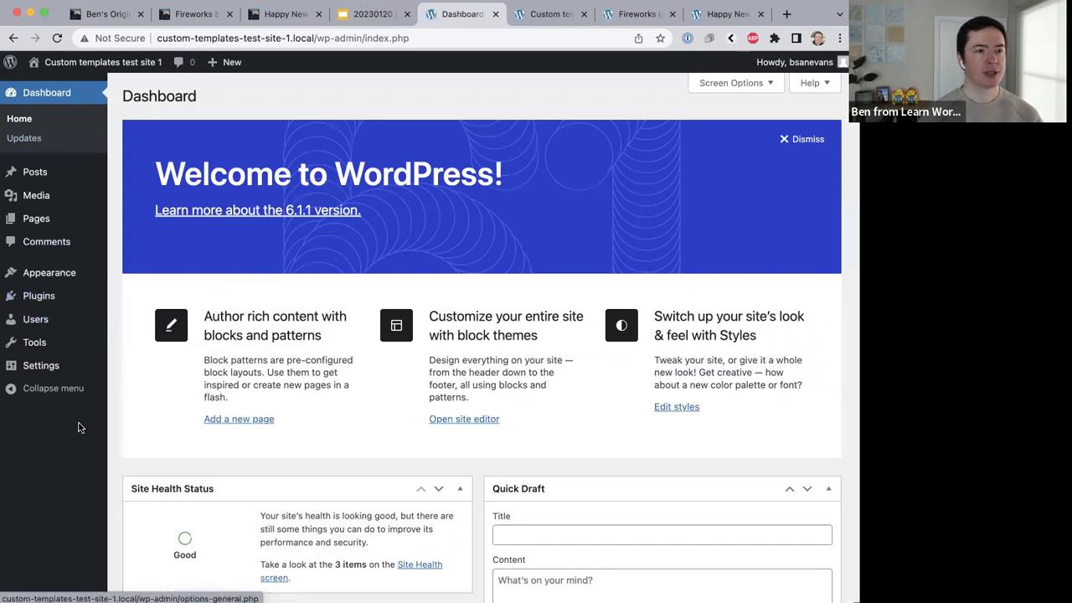
Check the themes and plugins installed on the test site.
mouse_move(84, 274)
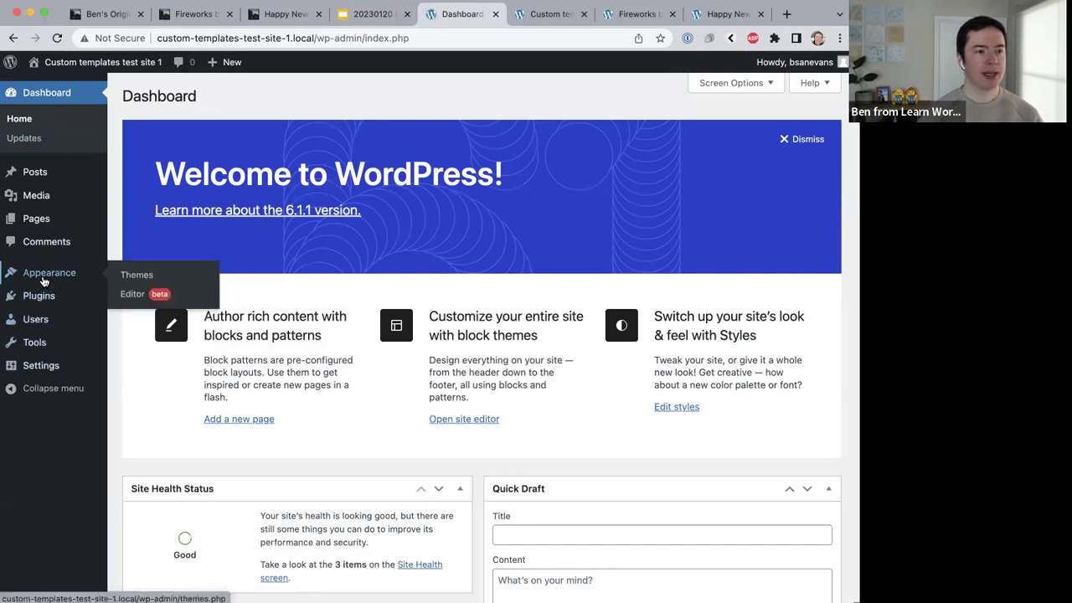
left_click(172, 276)
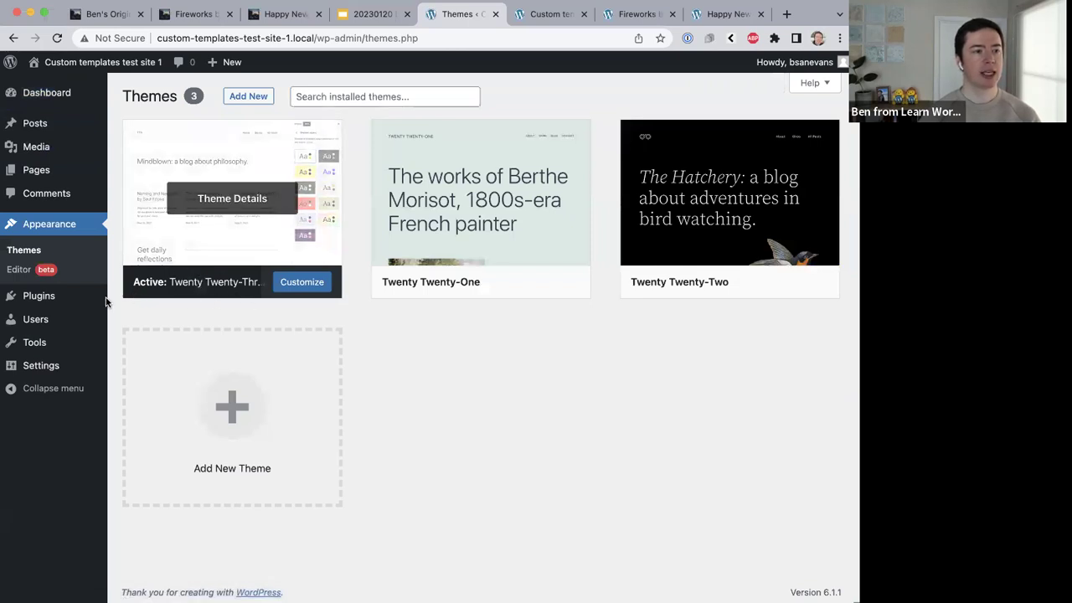
left_click(43, 297)
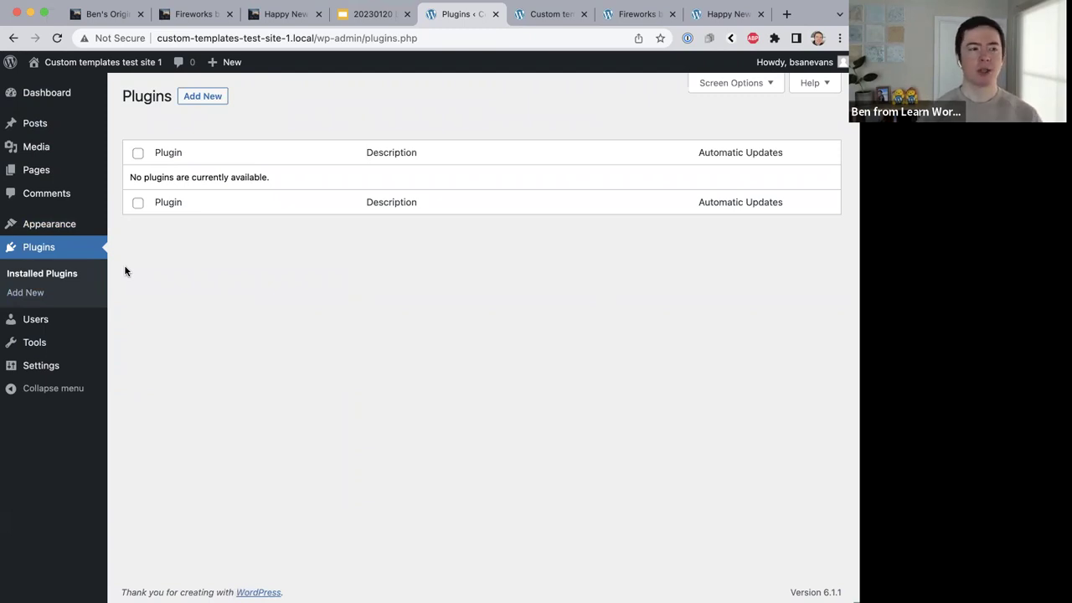
Open the test site's Site Editor in a new browser tab and bring it into view.
mouse_move(66, 231)
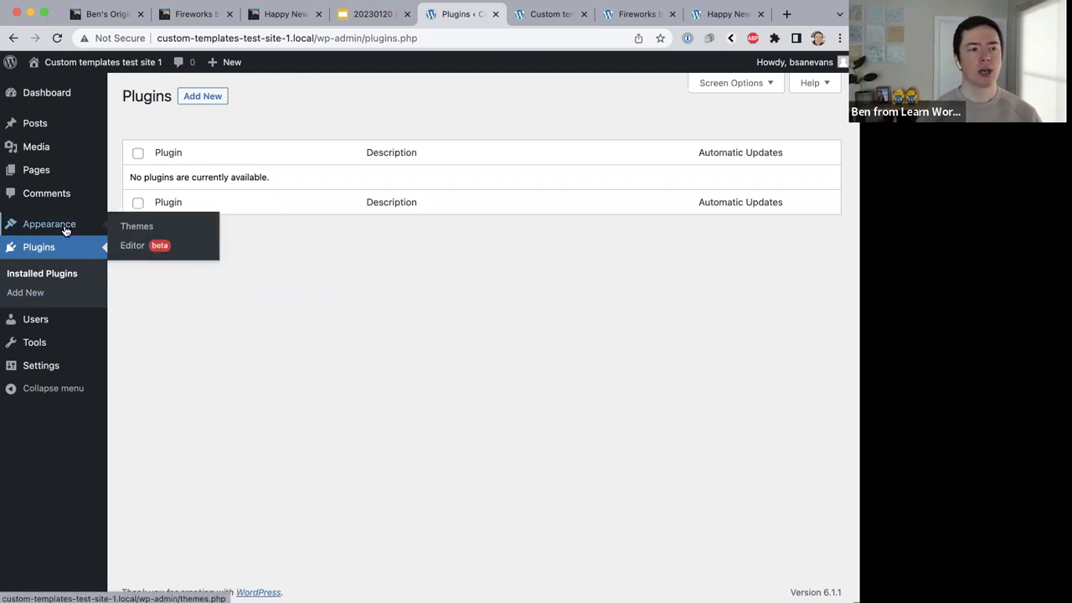
left_click(122, 254, "super")
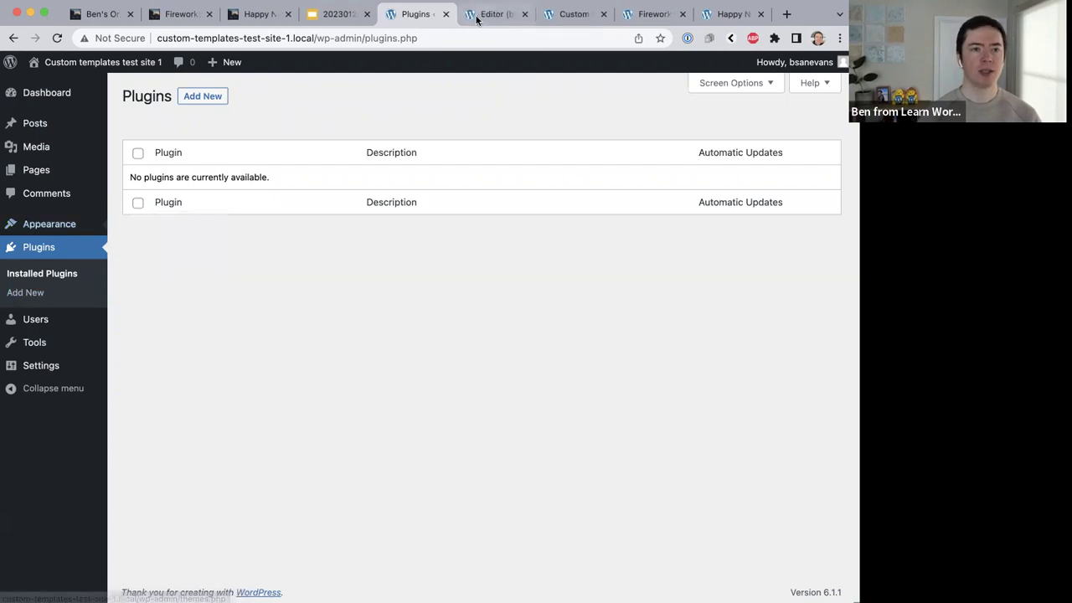
left_click(479, 17)
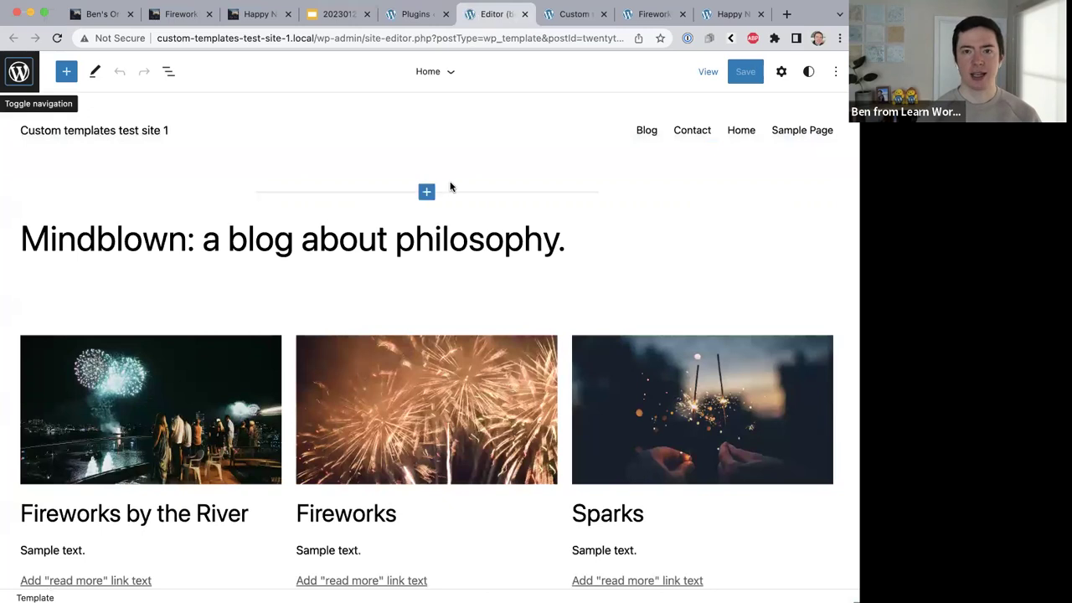
Look over the dashboard's Posts, Pages and Appearance options, and return to the Home template in the Site Editor.
left_click(416, 15)
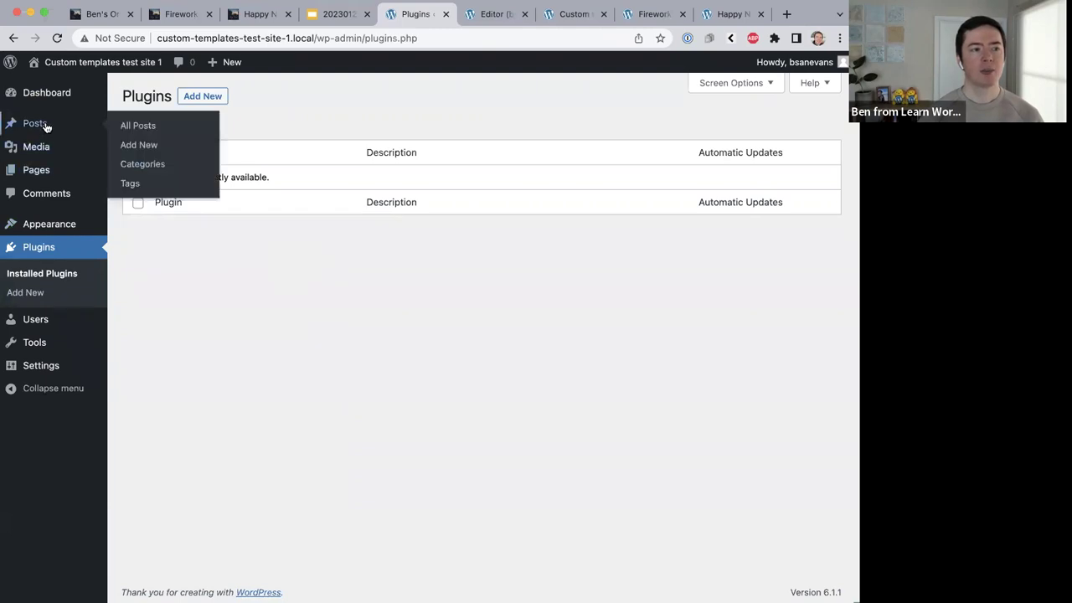
mouse_move(37, 176)
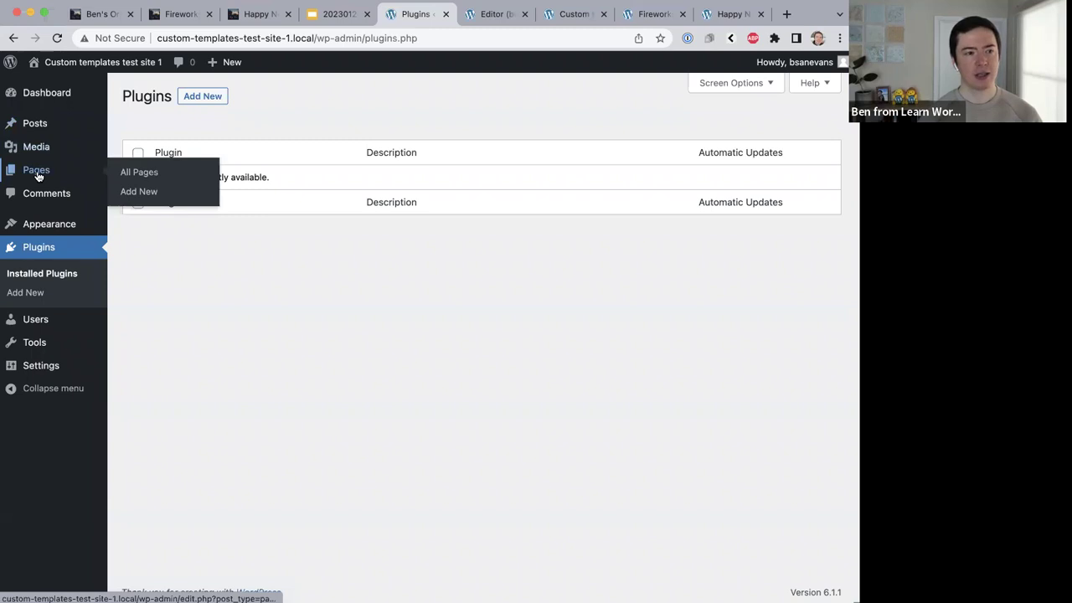
mouse_move(44, 225)
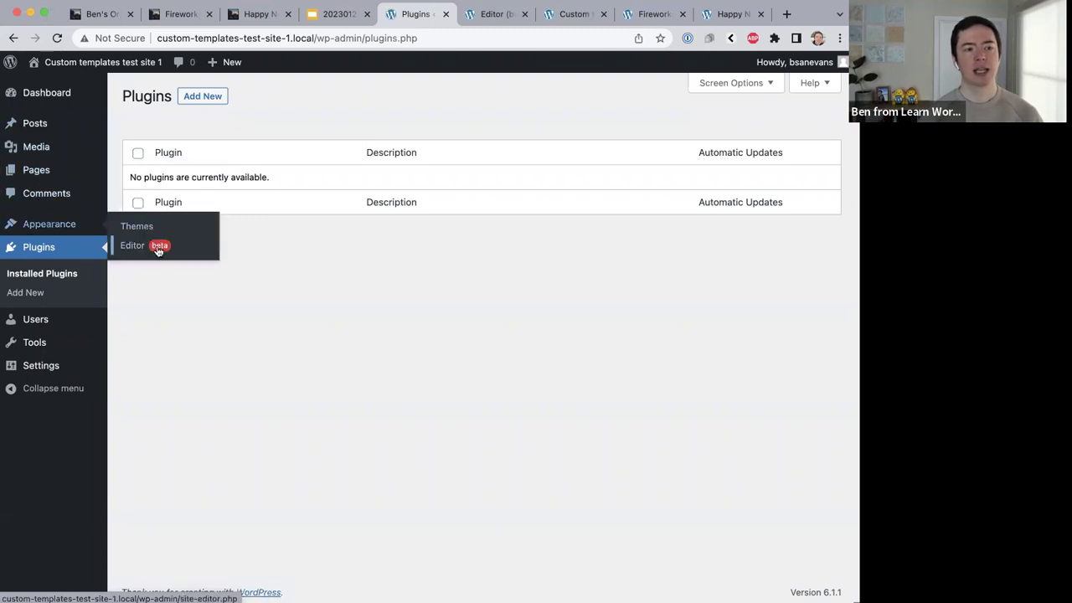
left_click(470, 22)
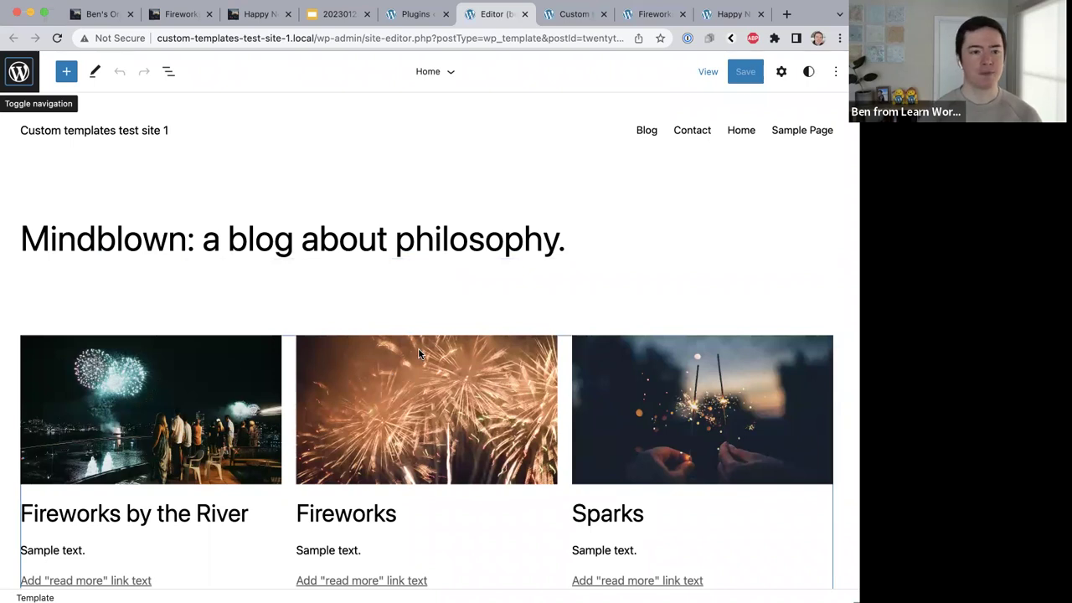
mouse_move(333, 277)
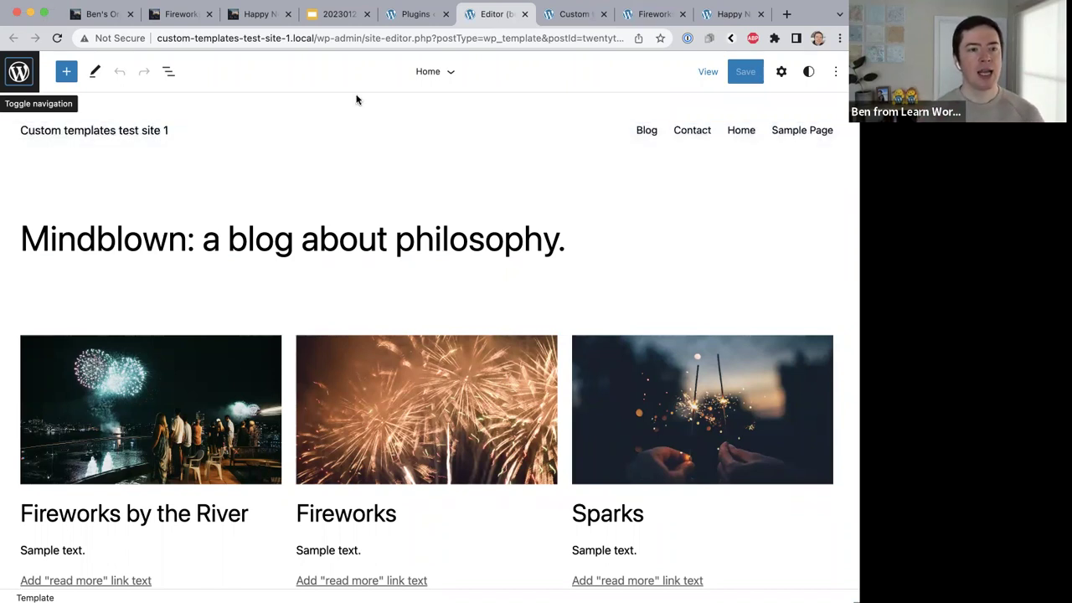
Open the Site Editor's list of templates and review the Twenty Twenty-Three templates from Single to Archive.
left_click(21, 77)
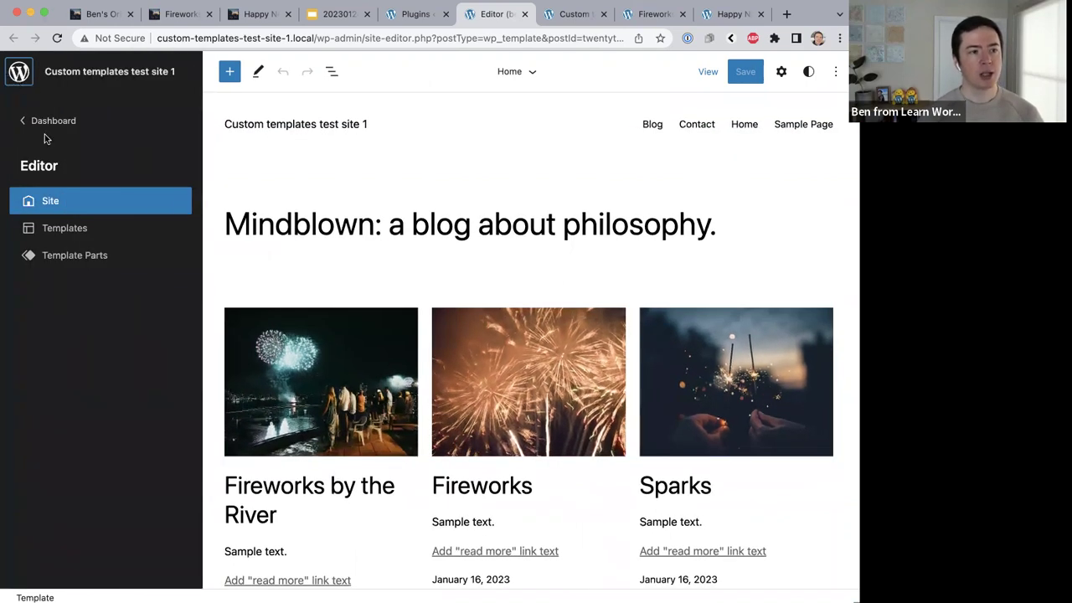
left_click(53, 232)
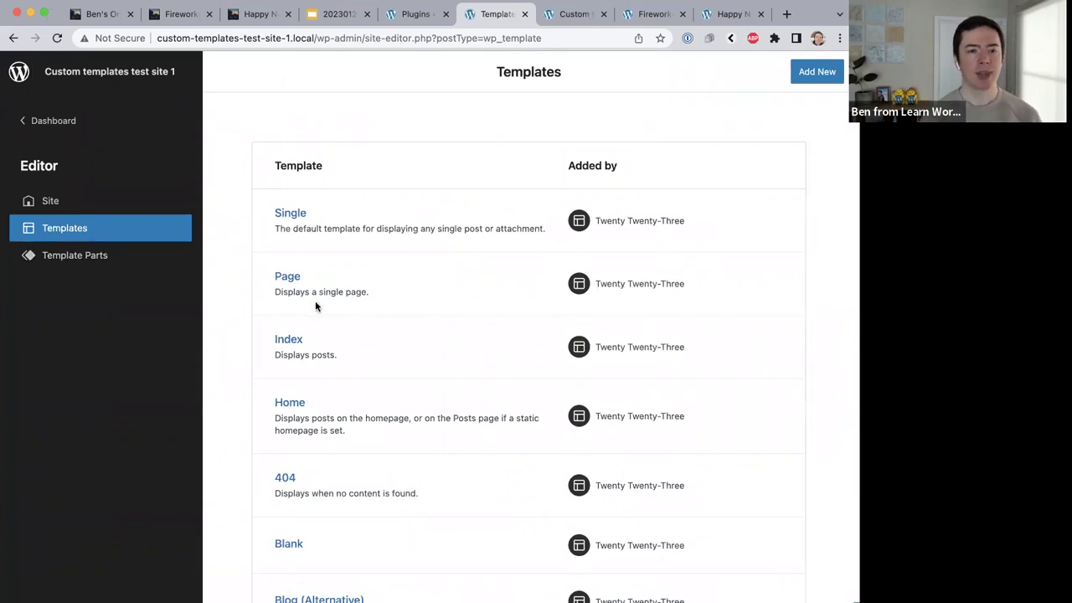
scroll(314, 304, "down", 3)
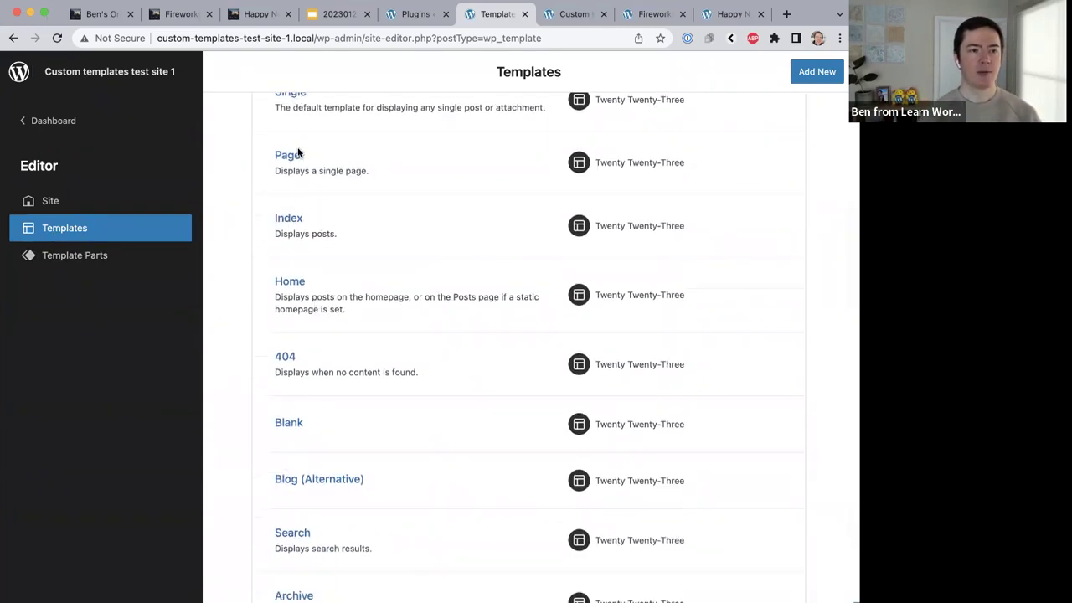
scroll(299, 210, "down", 2)
scroll(285, 208, "up", 5)
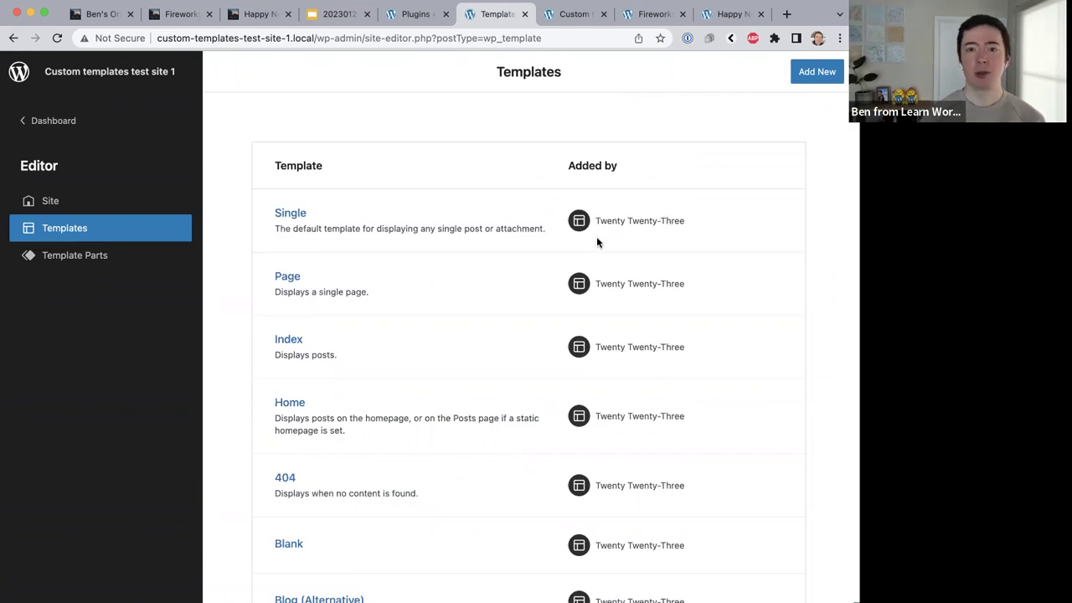
scroll(595, 242, "down", 5)
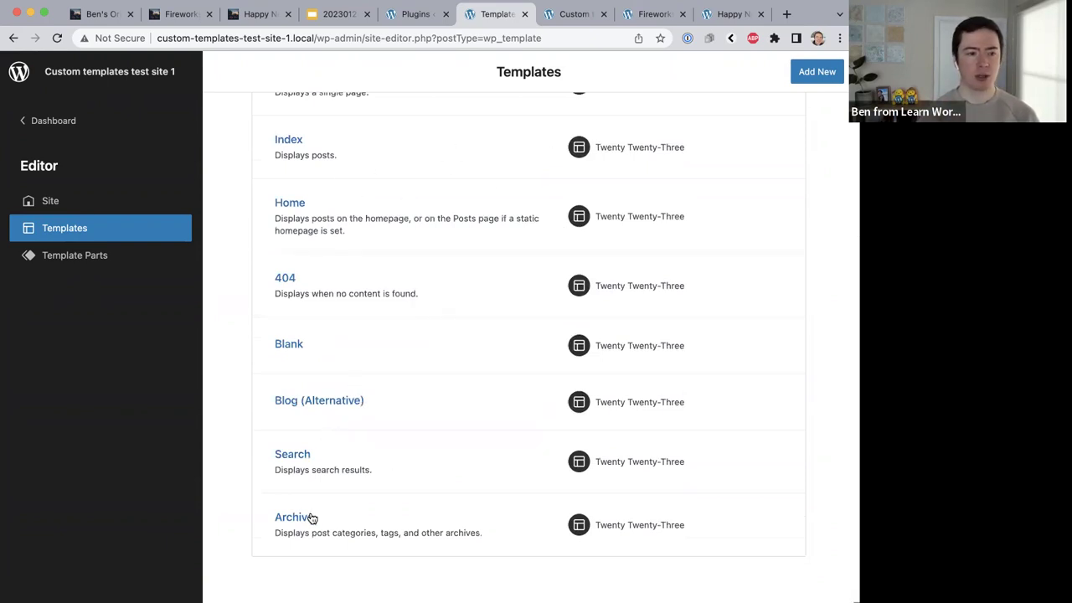
scroll(311, 517, "up", 2)
scroll(311, 517, "up", 3)
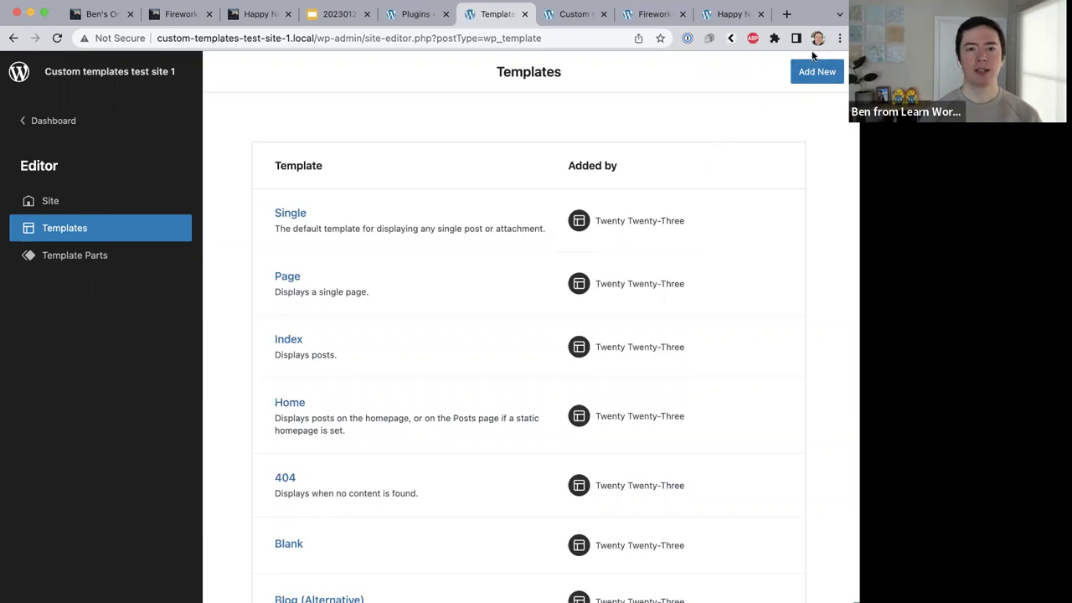
Examine the template types available for a new template, including Custom template, without creating one.
left_click(802, 74)
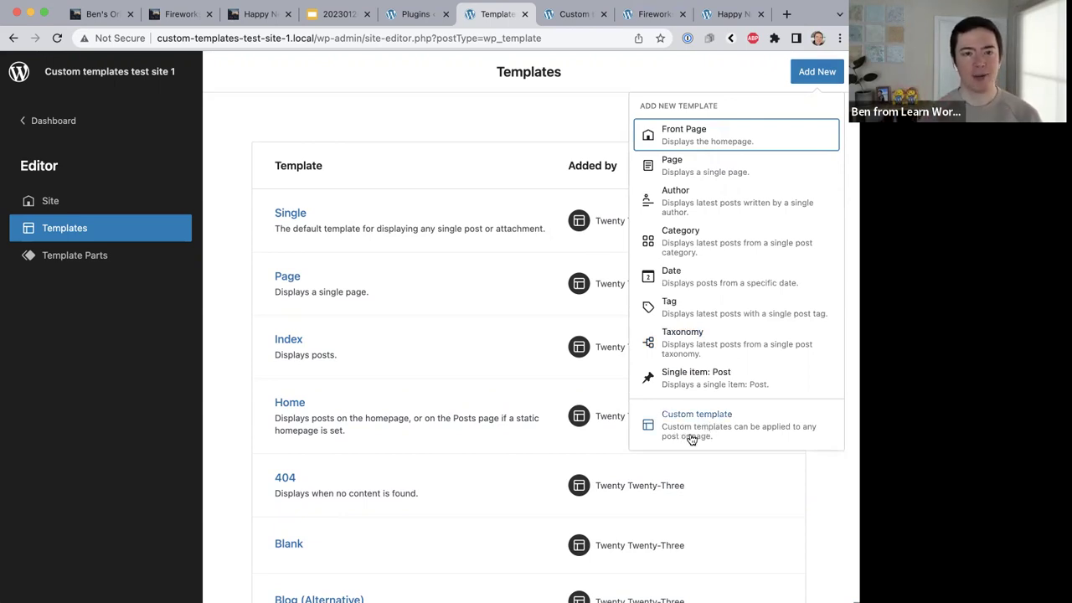
left_click(517, 188)
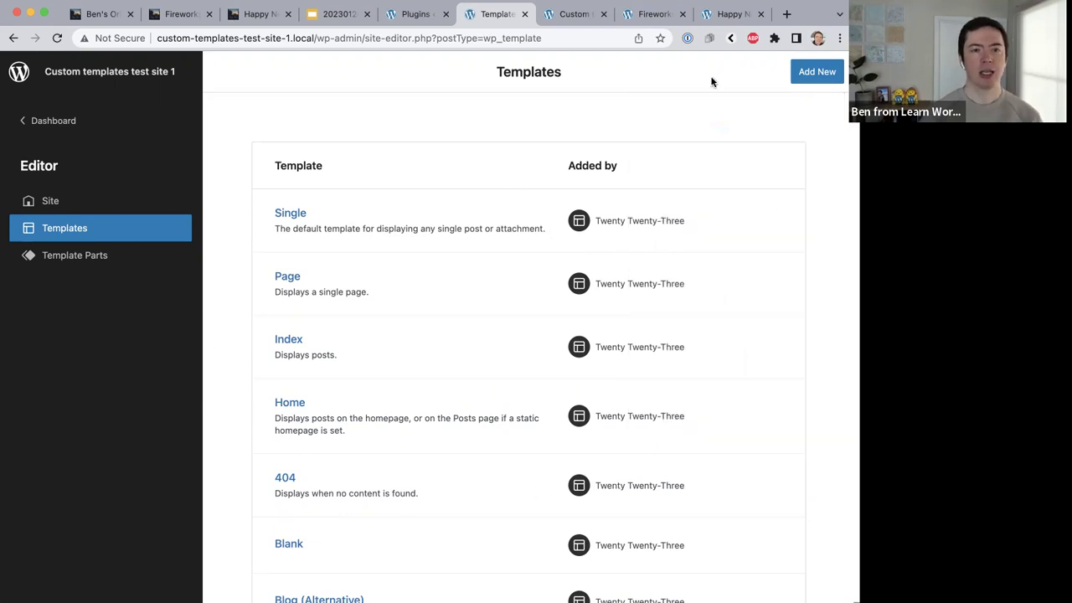
left_click(801, 70)
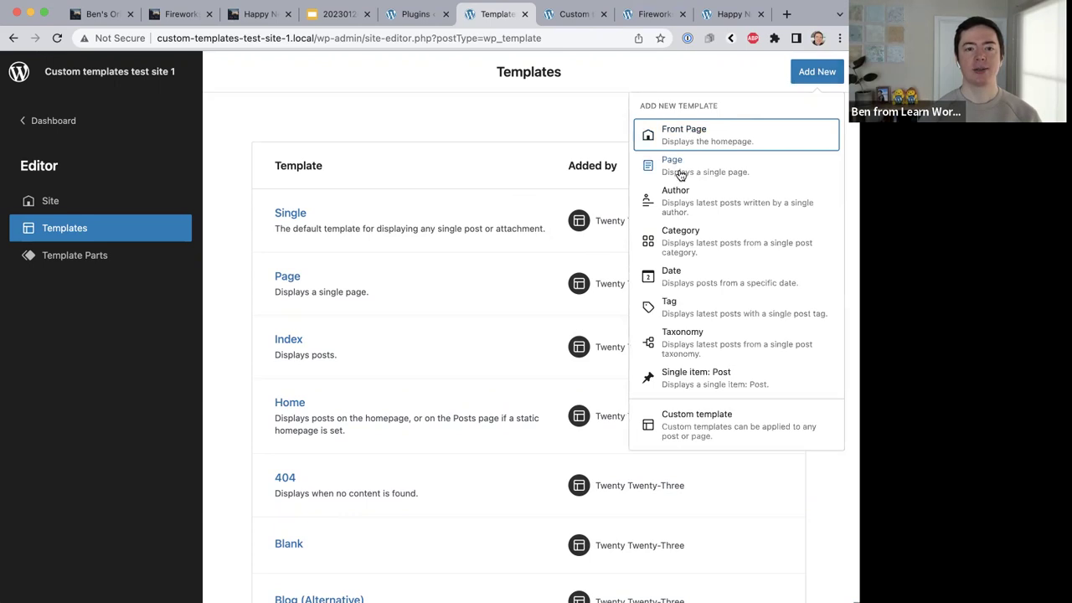
left_click(419, 139)
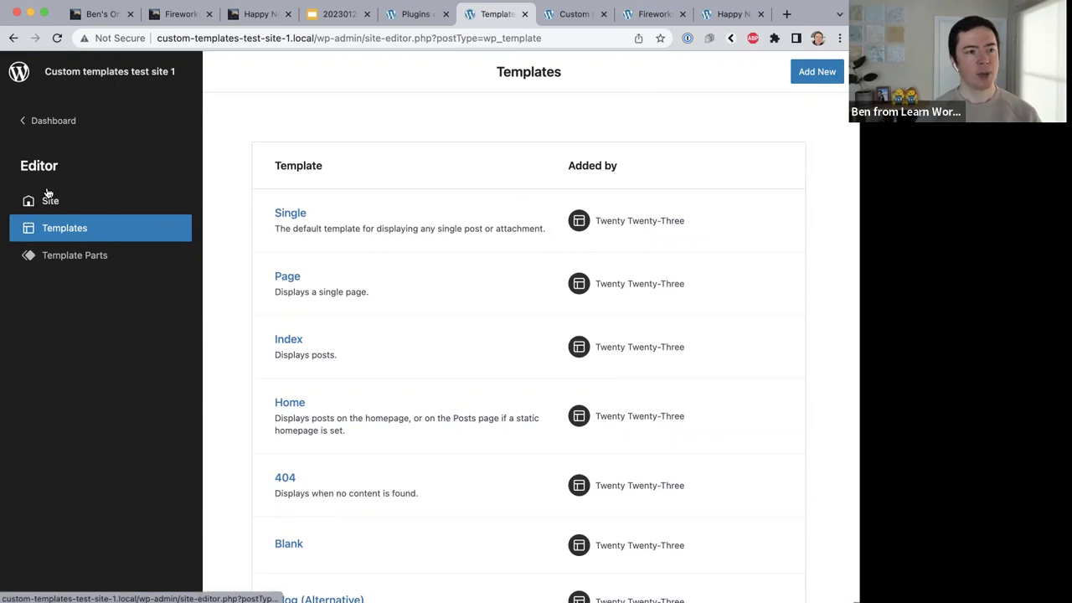
View the theme's template parts, and go back to the templates list to recheck the options for adding a new template.
left_click(55, 261)
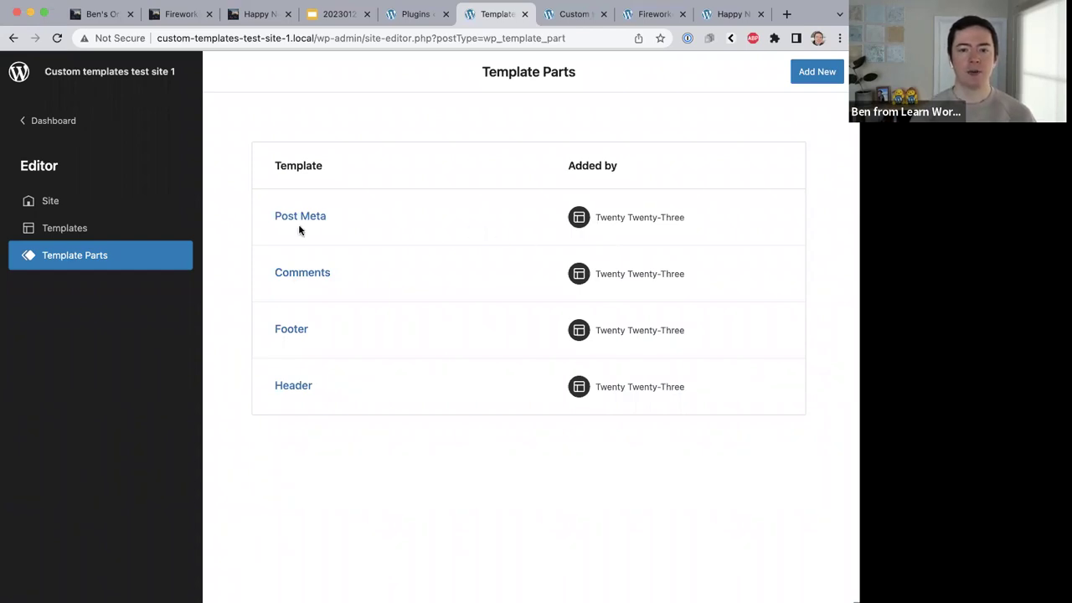
left_click(84, 228)
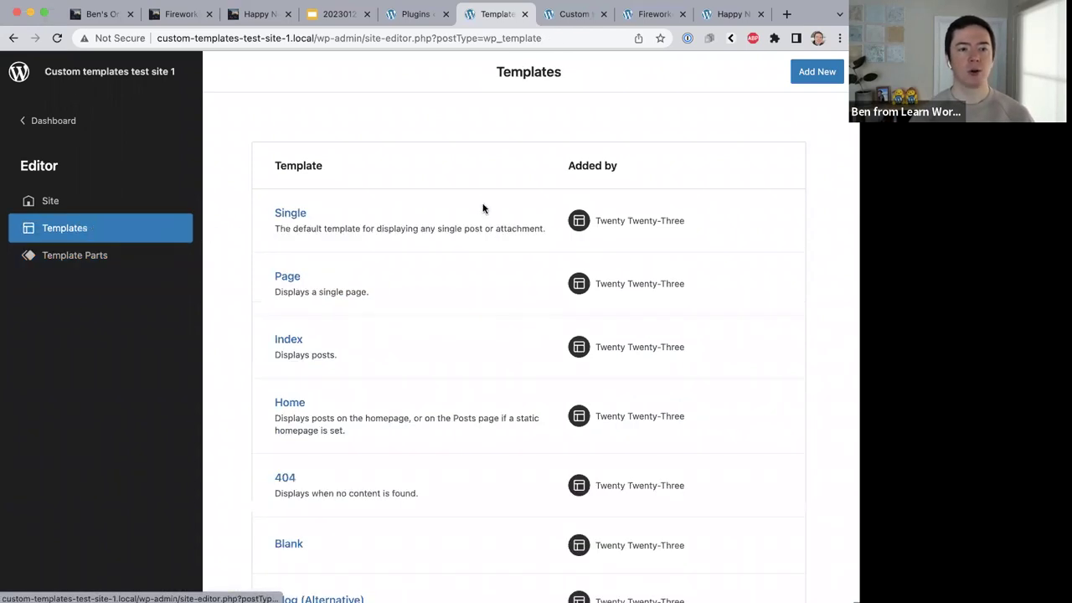
left_click(809, 76)
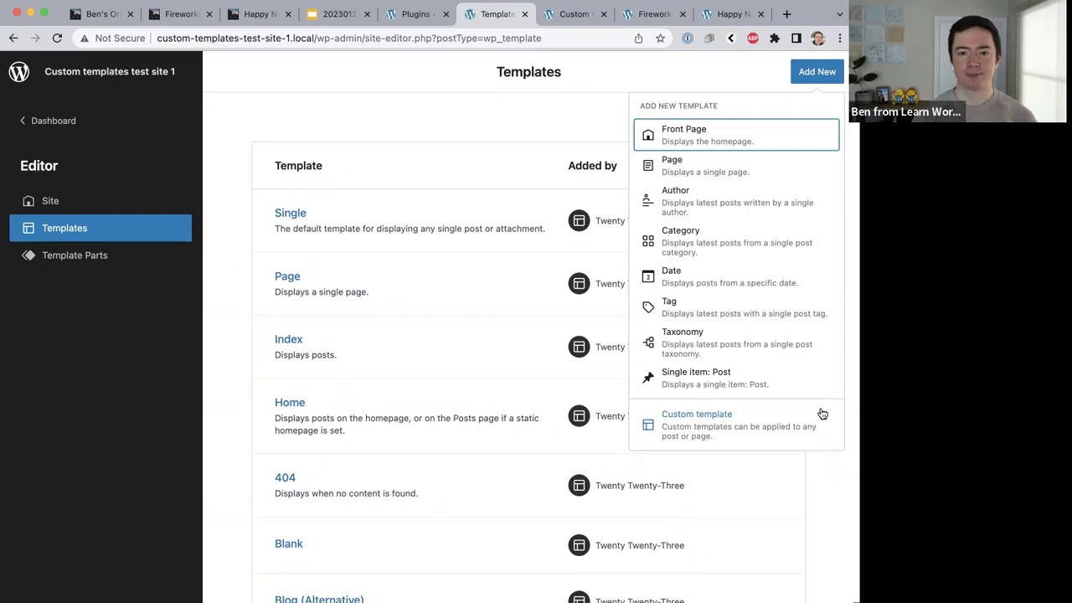
left_click(455, 137)
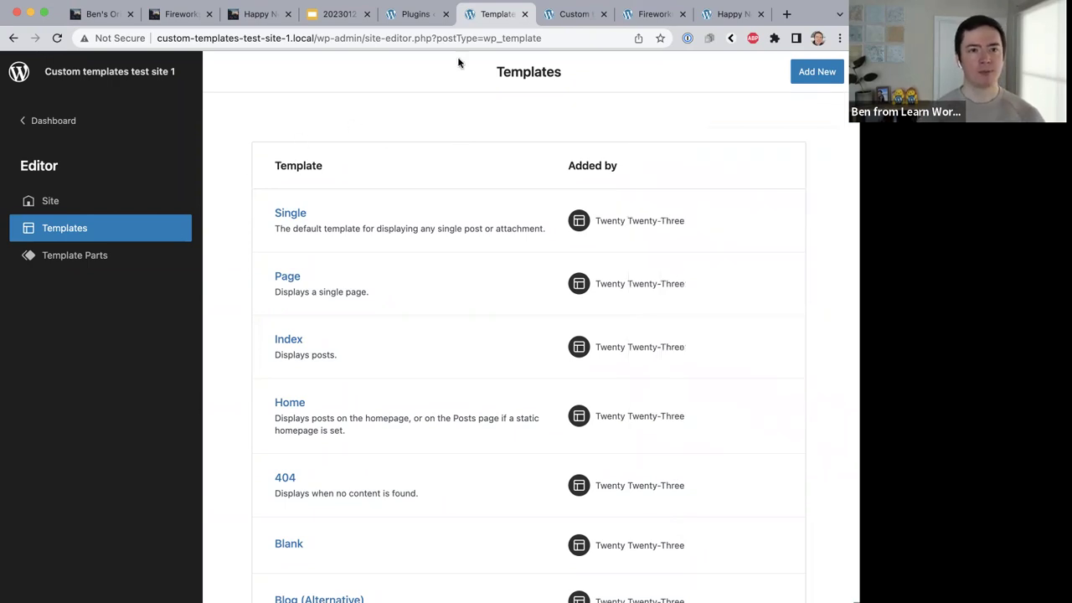
Review the header and post grid on the test site's home page.
left_click(548, 23)
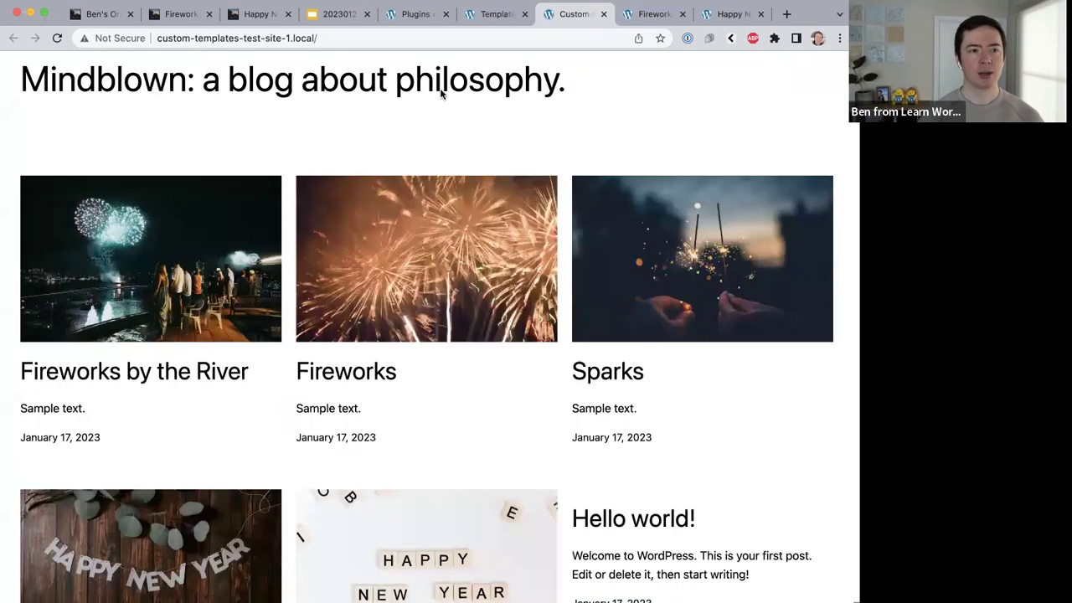
scroll(441, 94, "down", 1)
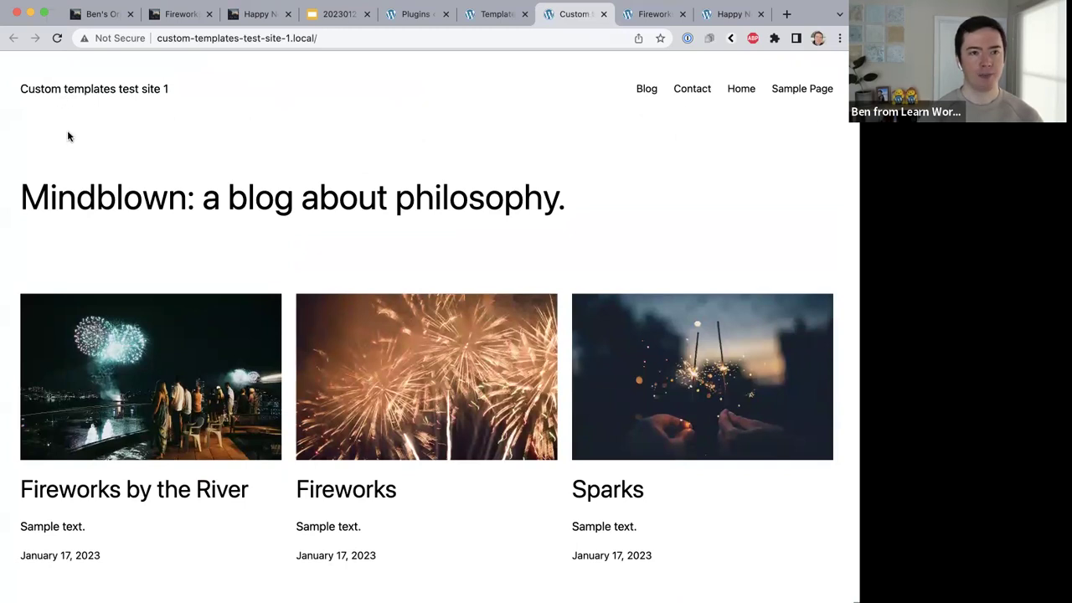
Move the original design site's home page tab behind its two post tabs.
left_click(108, 17)
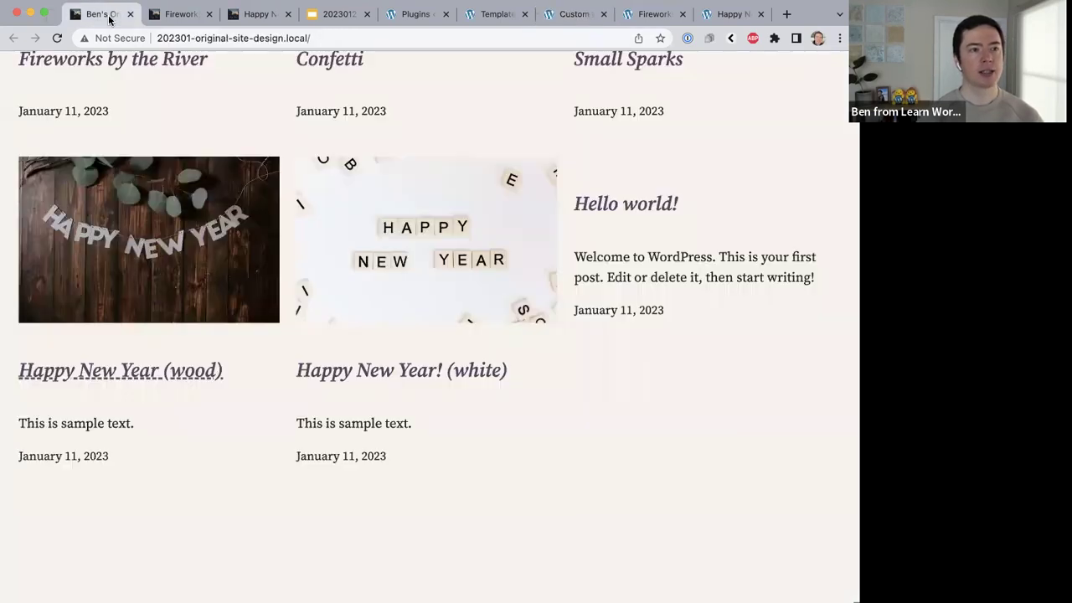
left_click_drag(126, 19, 268, 19)
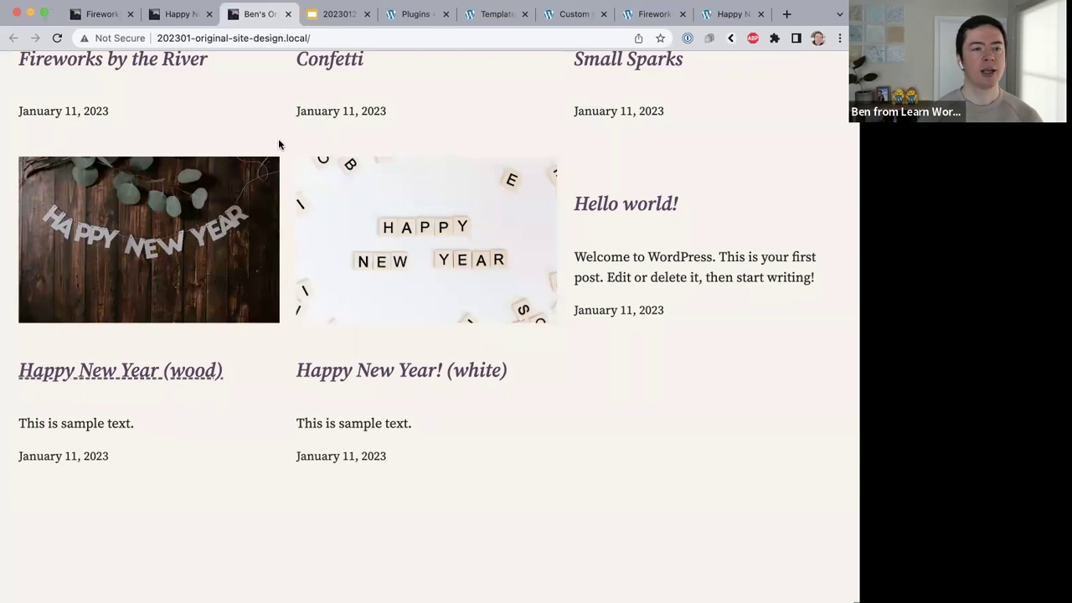
Review the original design's home page header, and open the test site's Header template part for editing.
scroll(278, 138, "up", 10)
scroll(279, 144, "down", 1)
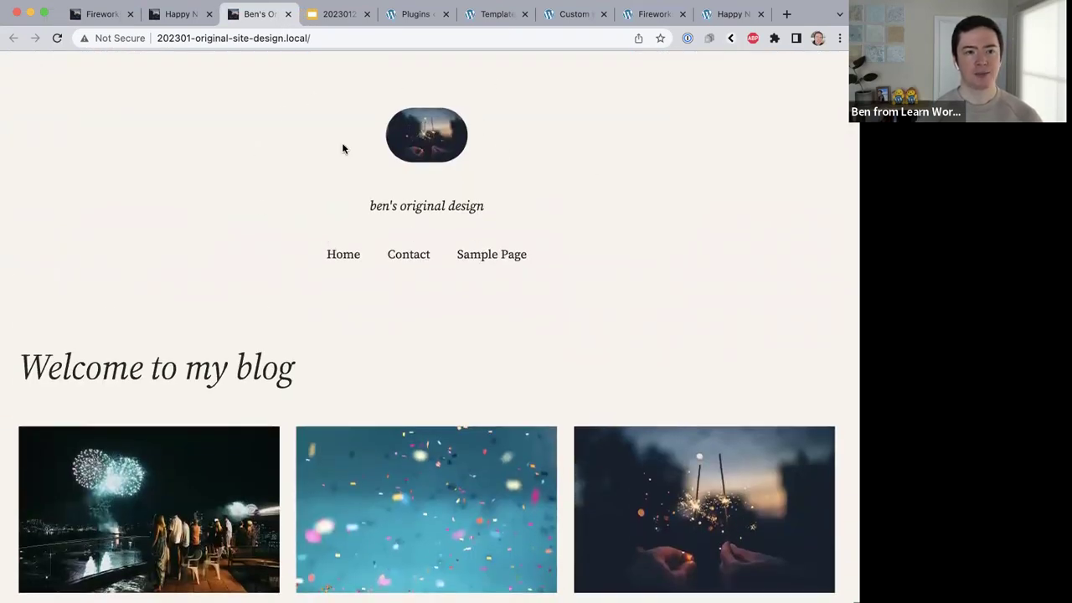
left_click(569, 15)
left_click(491, 14)
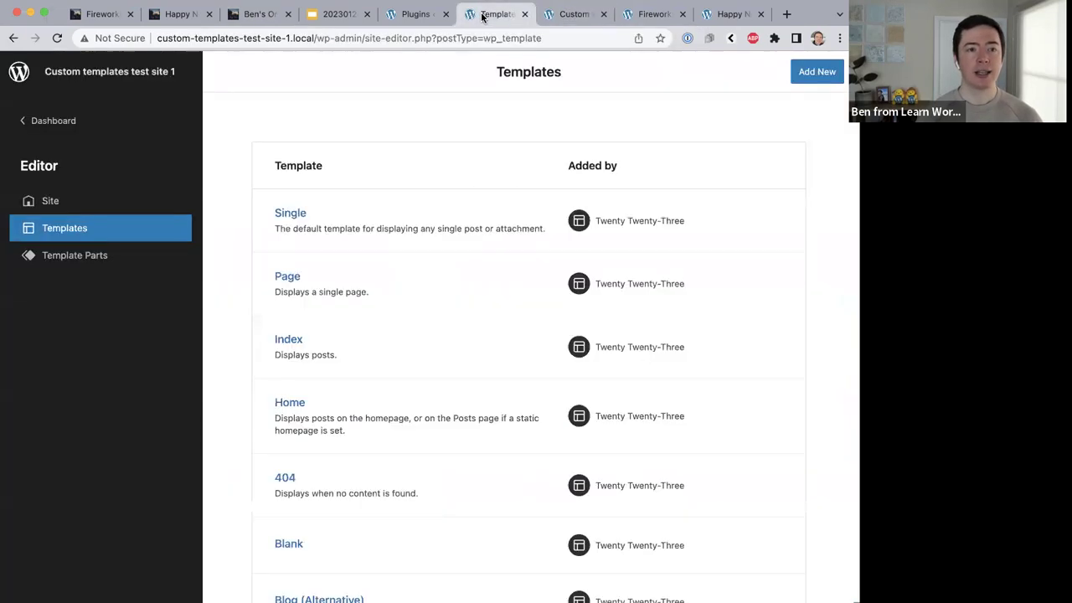
left_click(83, 256)
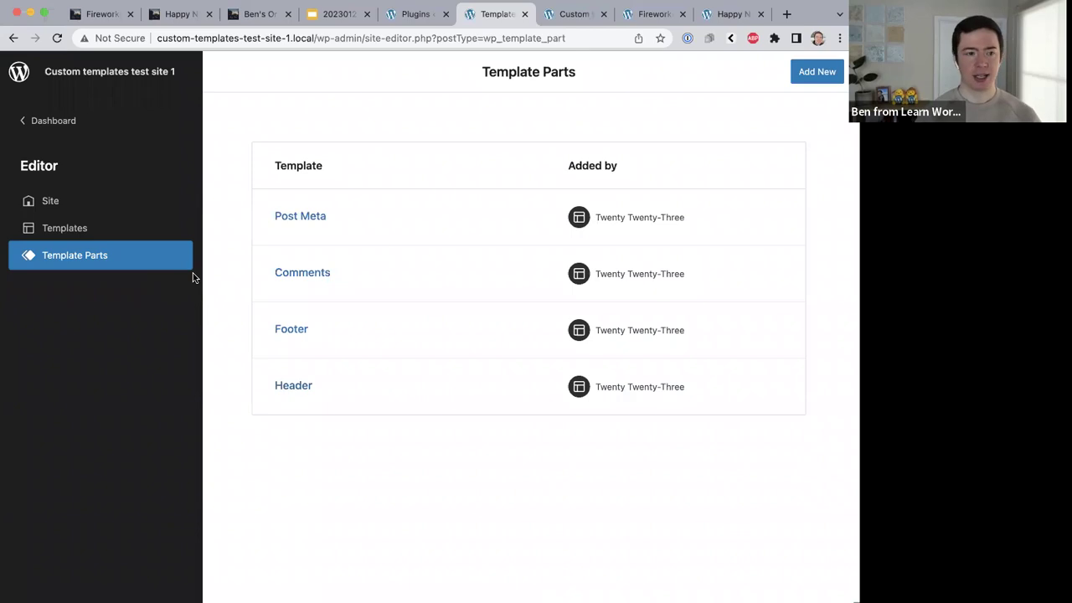
left_click(293, 386)
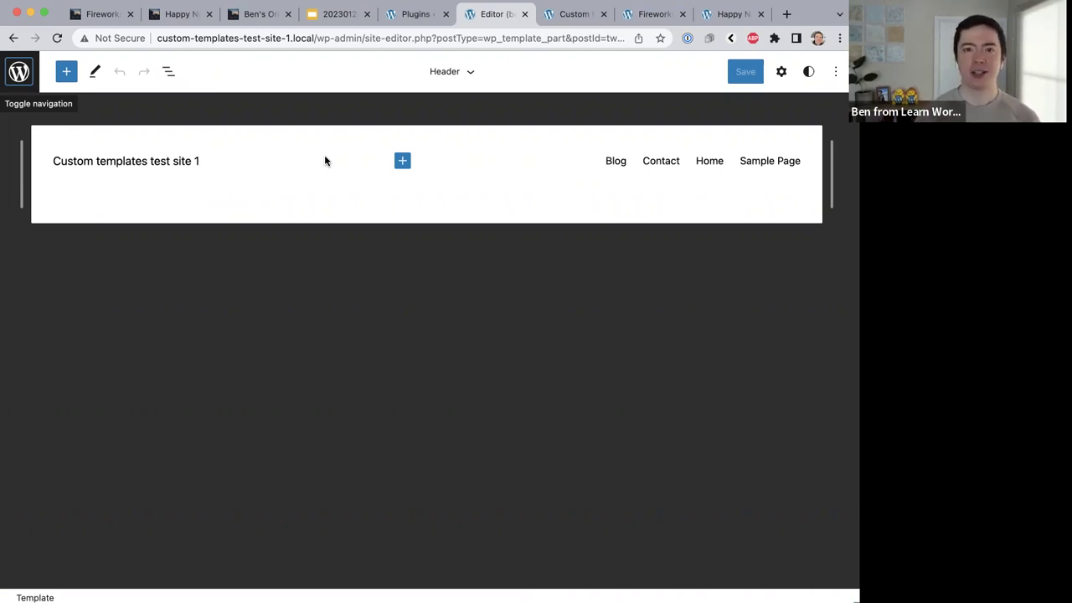
Remove the Group block that contains the test site's existing header content, after comparing it with the original design's header.
left_click(169, 72)
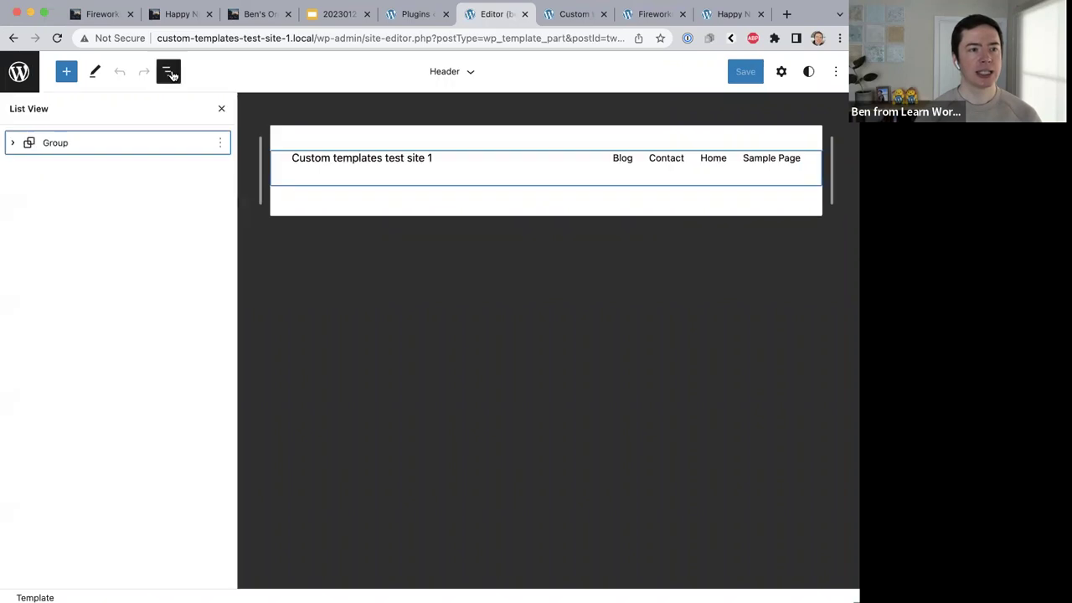
left_click(13, 144)
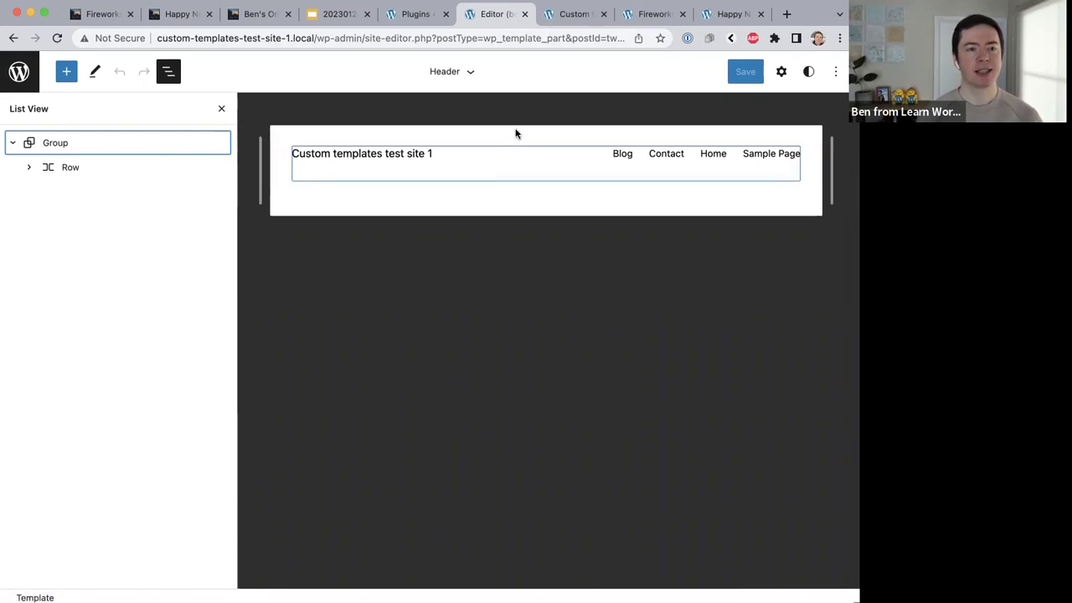
left_click(260, 14)
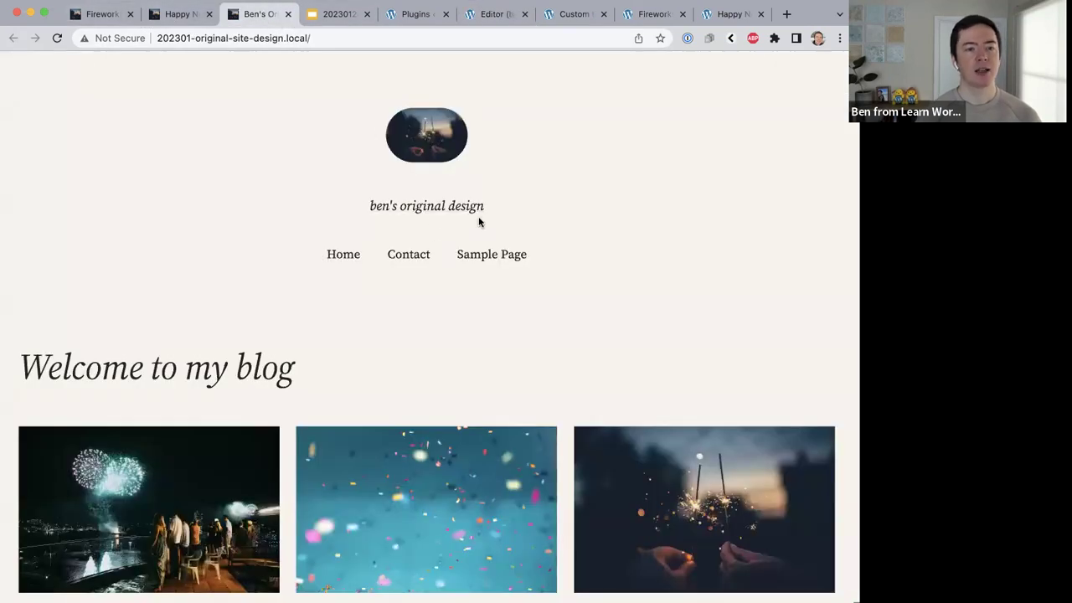
left_click(490, 14)
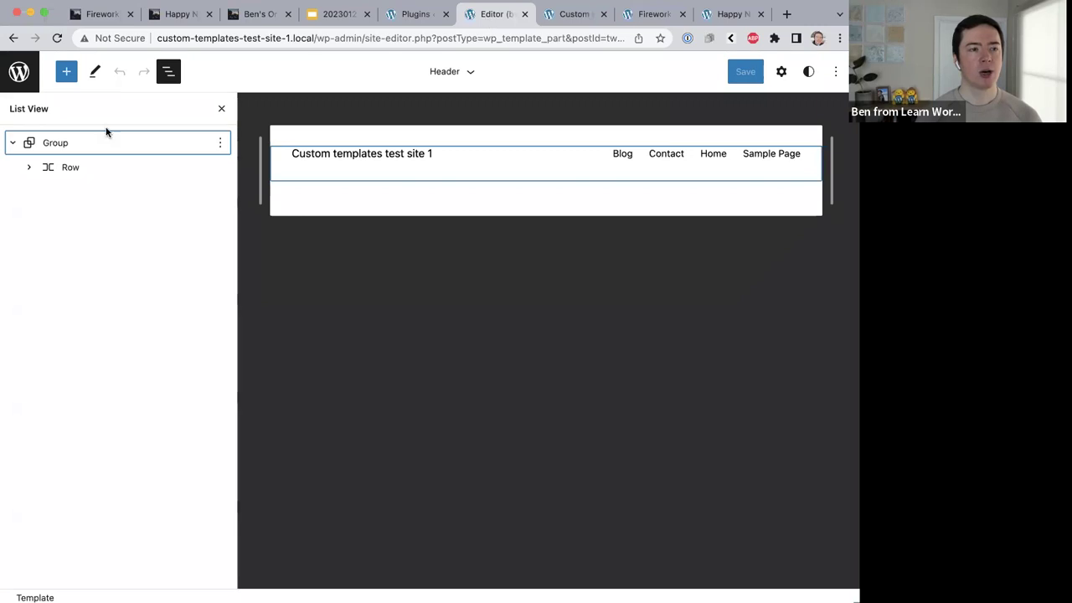
left_click(220, 143)
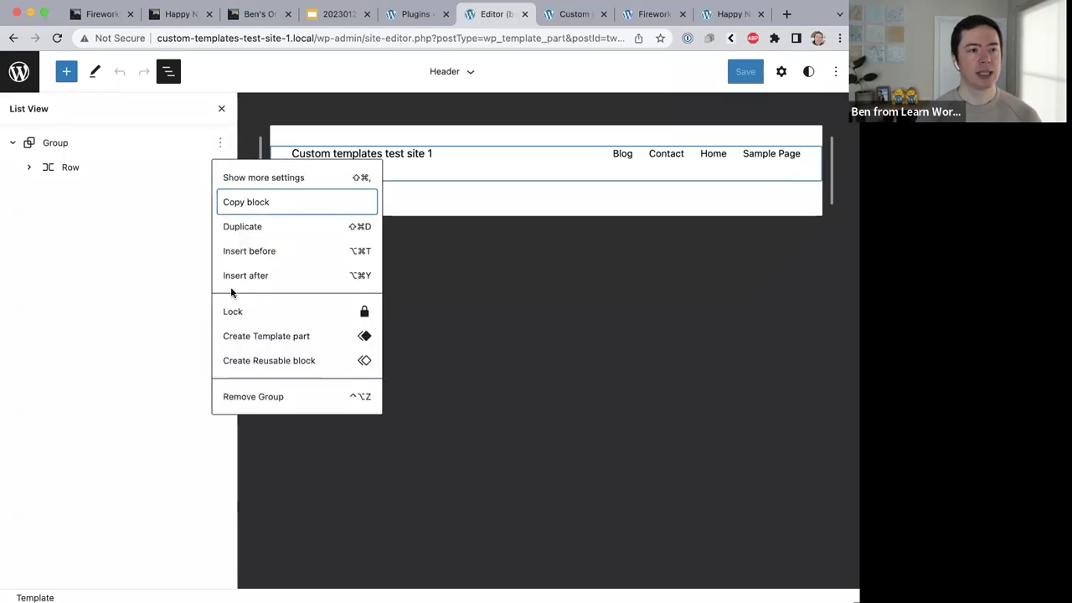
left_click(235, 396)
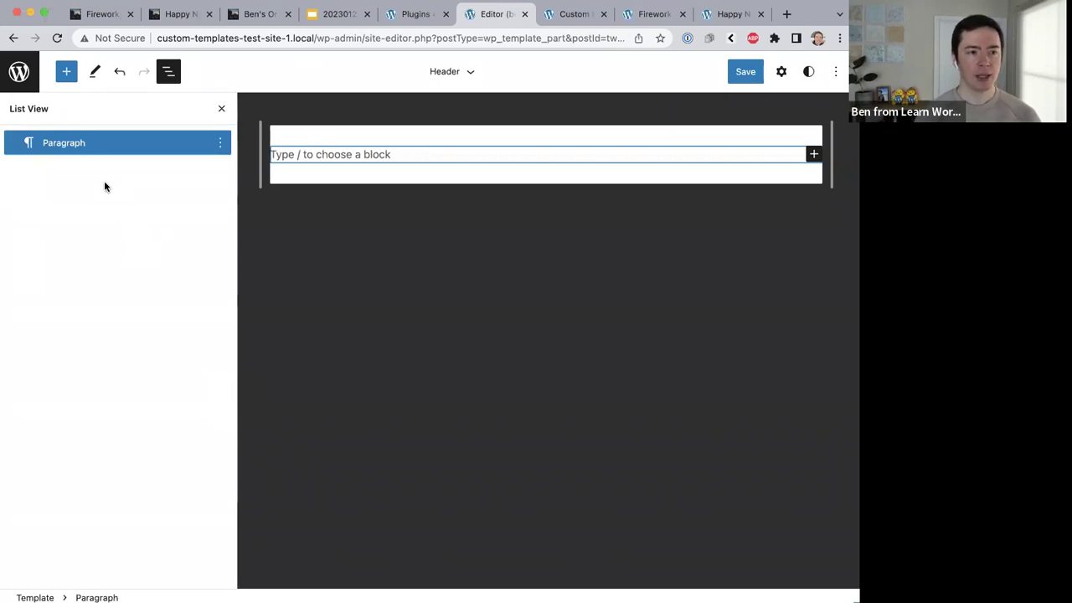
Insert the "Centered header with logo" pattern from the Headers category into the empty Header template part.
left_click(66, 73)
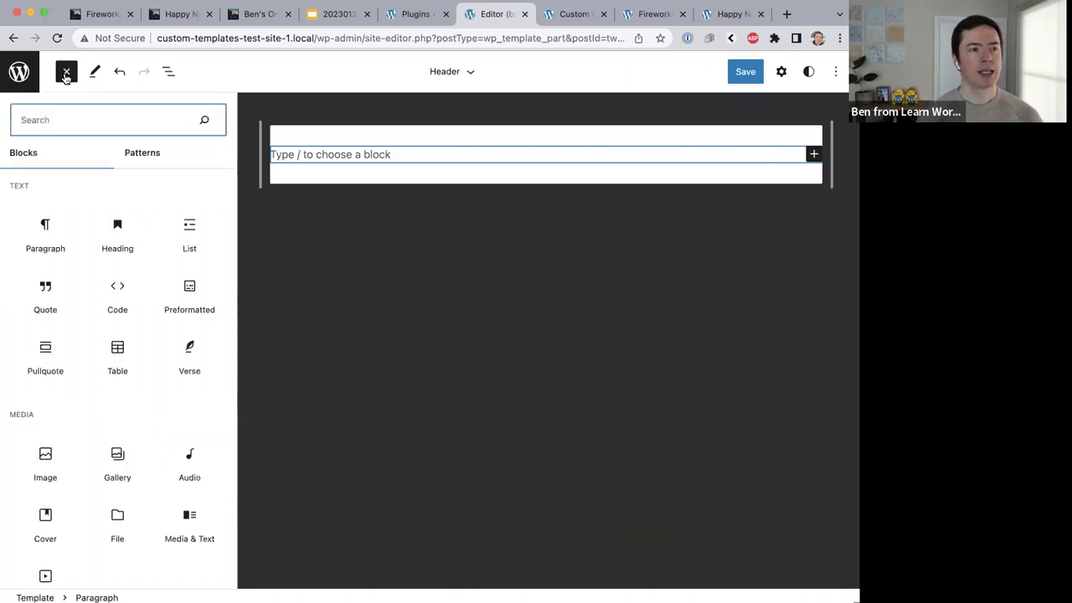
left_click(146, 155)
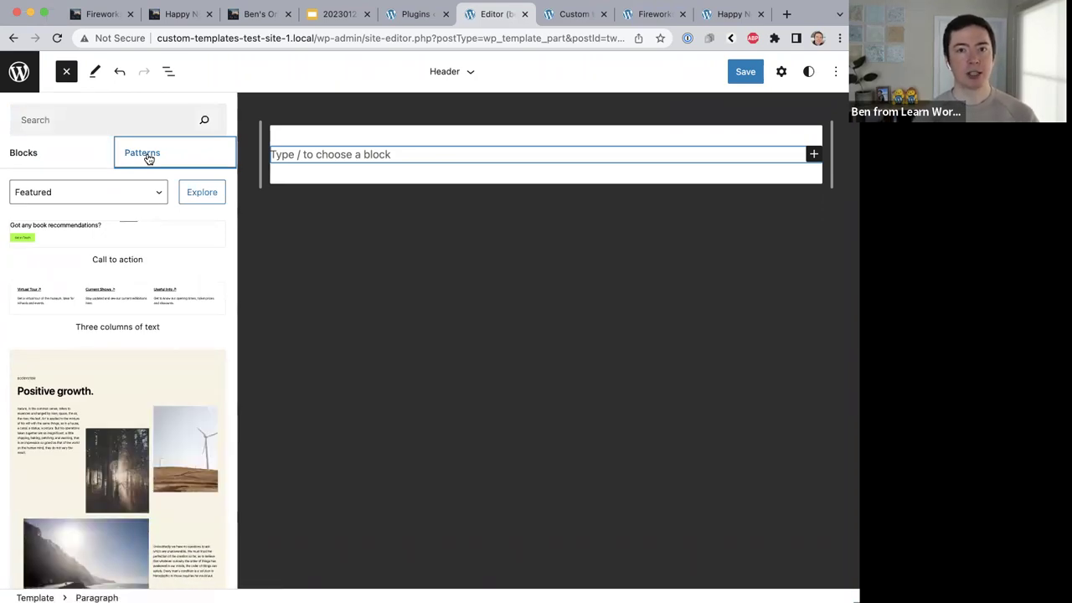
left_click(127, 199)
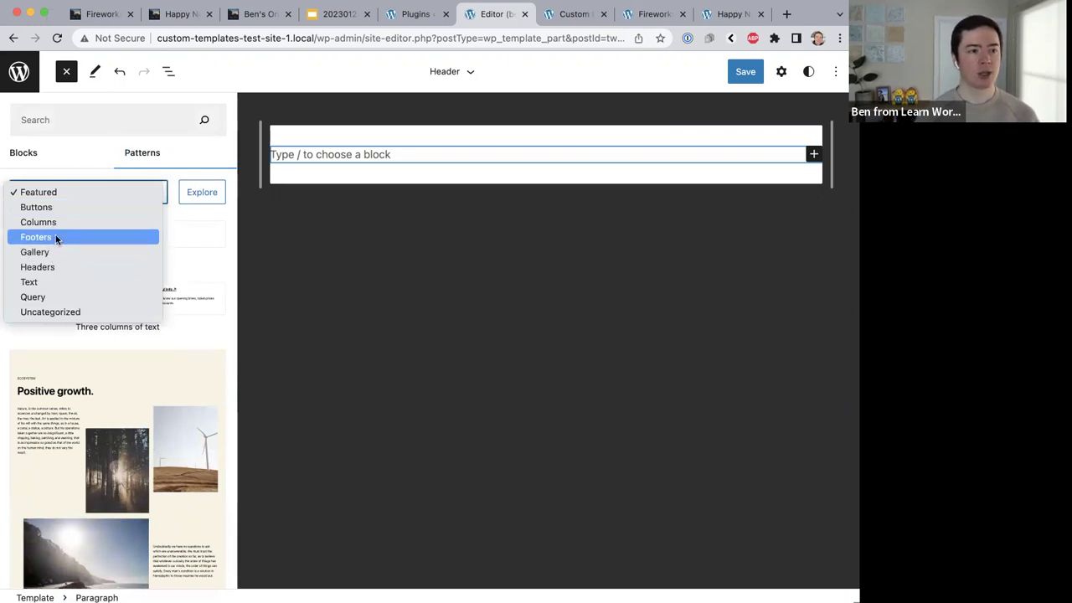
left_click(47, 266)
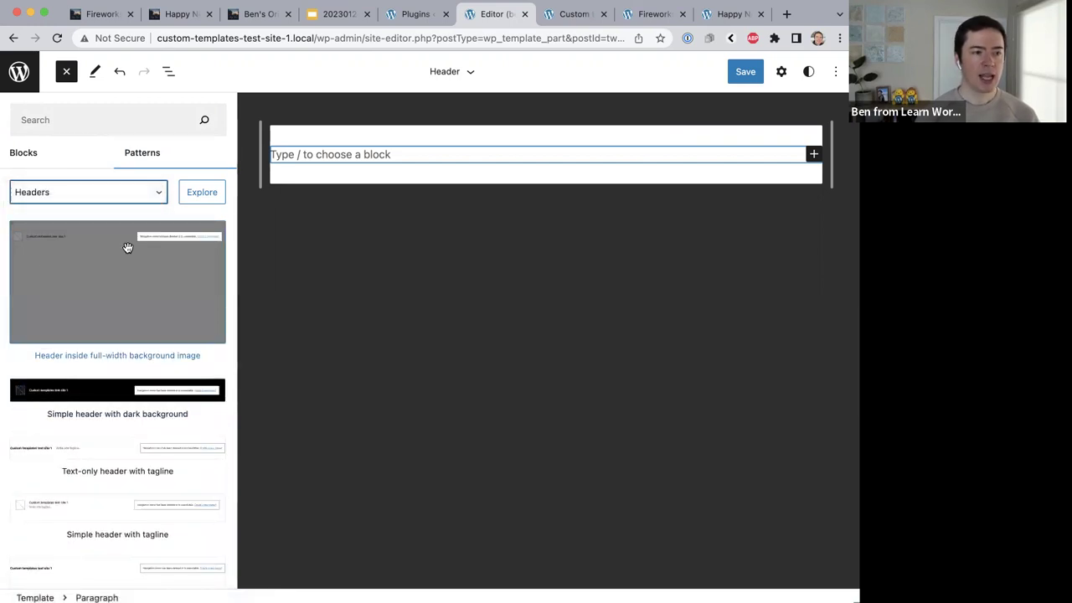
scroll(127, 247, "down", 2)
scroll(127, 248, "down", 6)
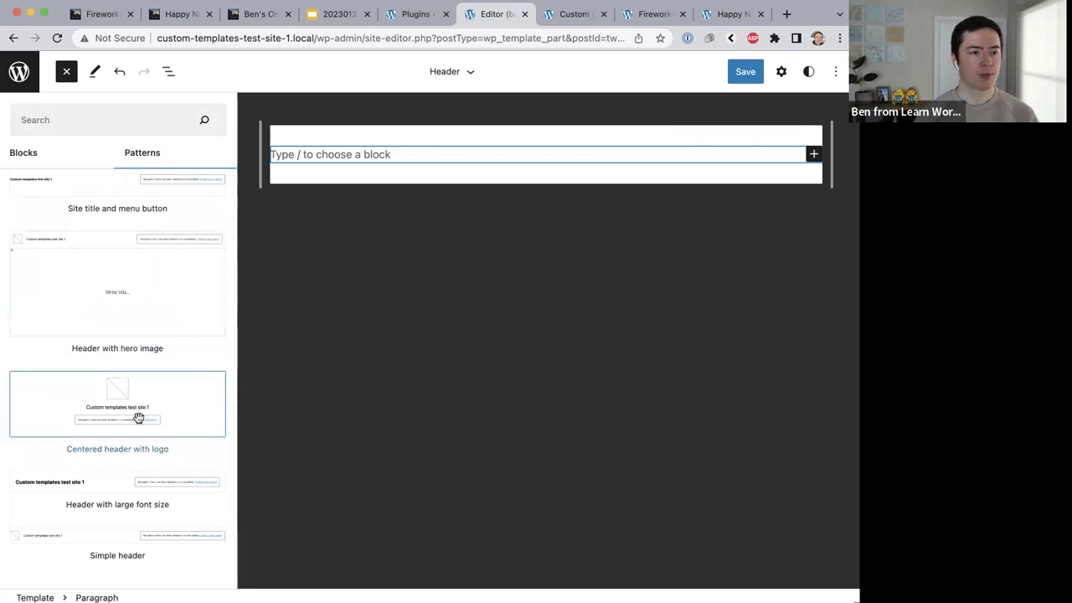
left_click(92, 403)
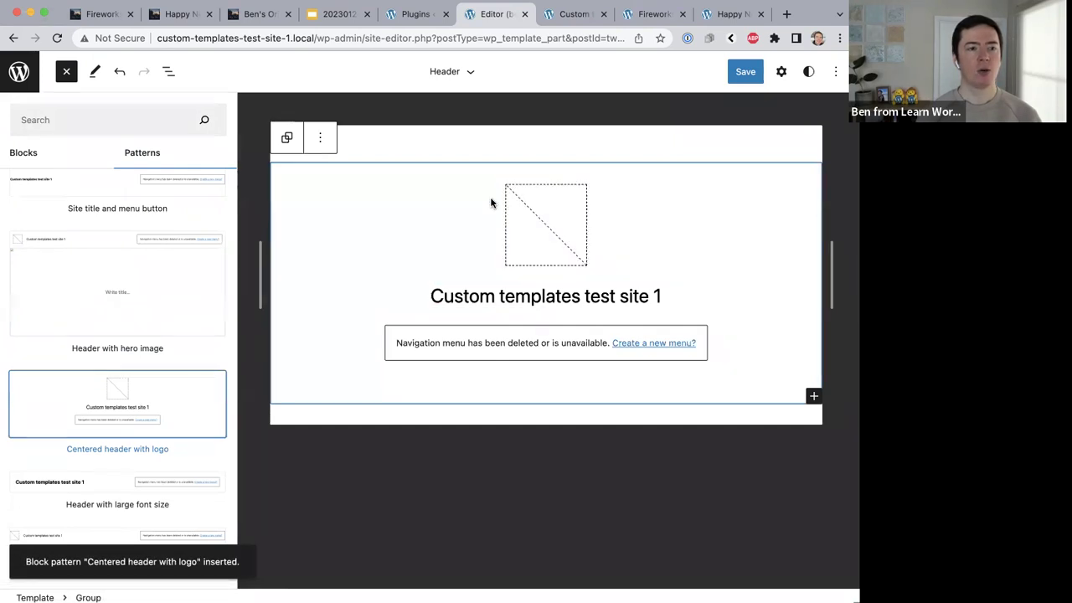
left_click(66, 74)
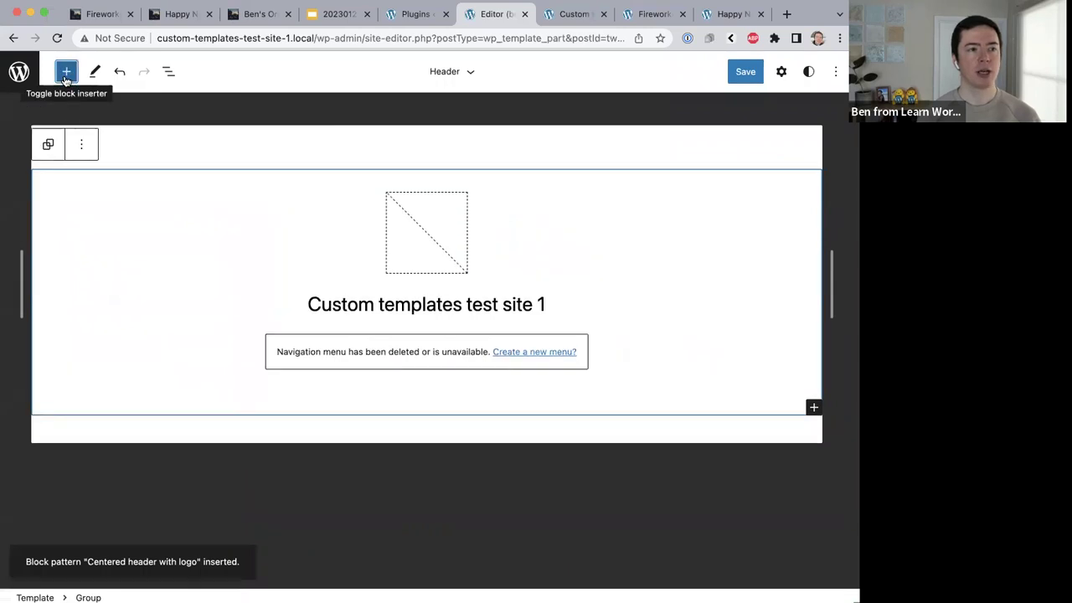
Set the header's site logo to the sparklers photo paykyb-8er8.jpg from the media library.
left_click(169, 71)
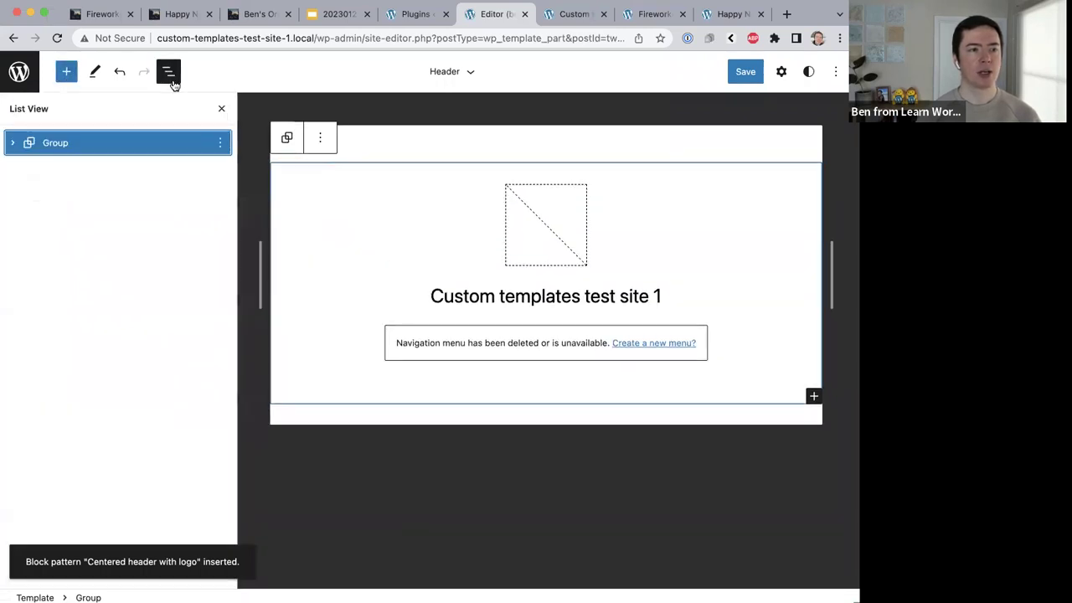
left_click(10, 144)
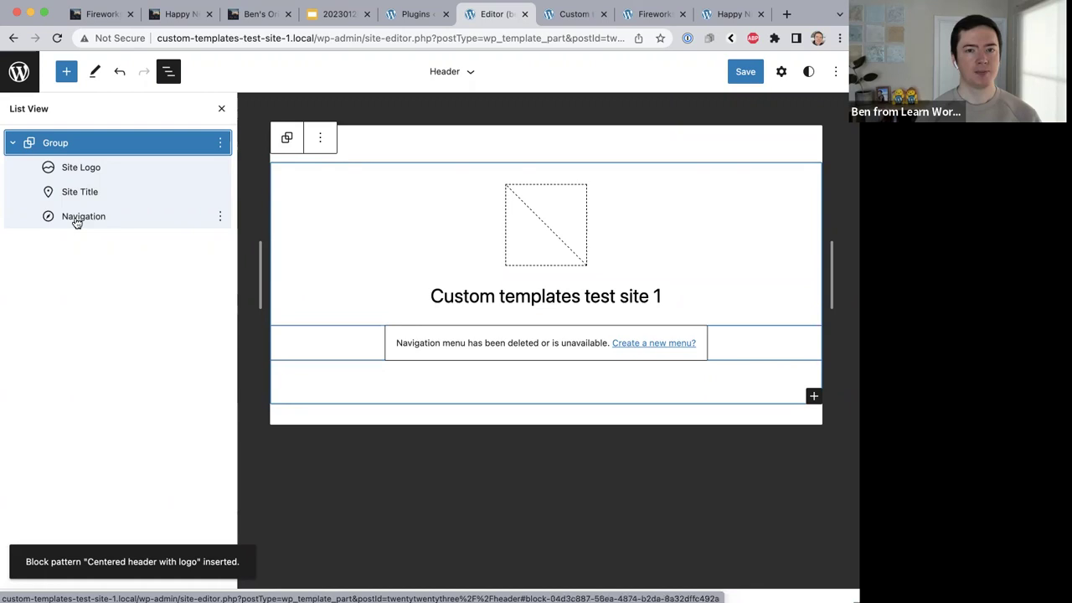
left_click(561, 223)
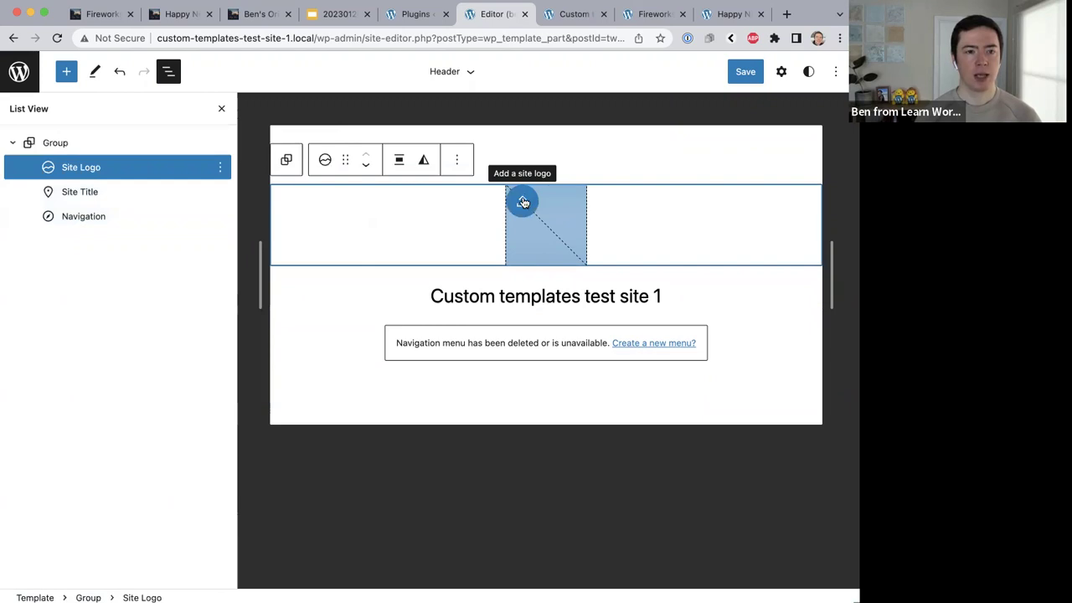
left_click(522, 202)
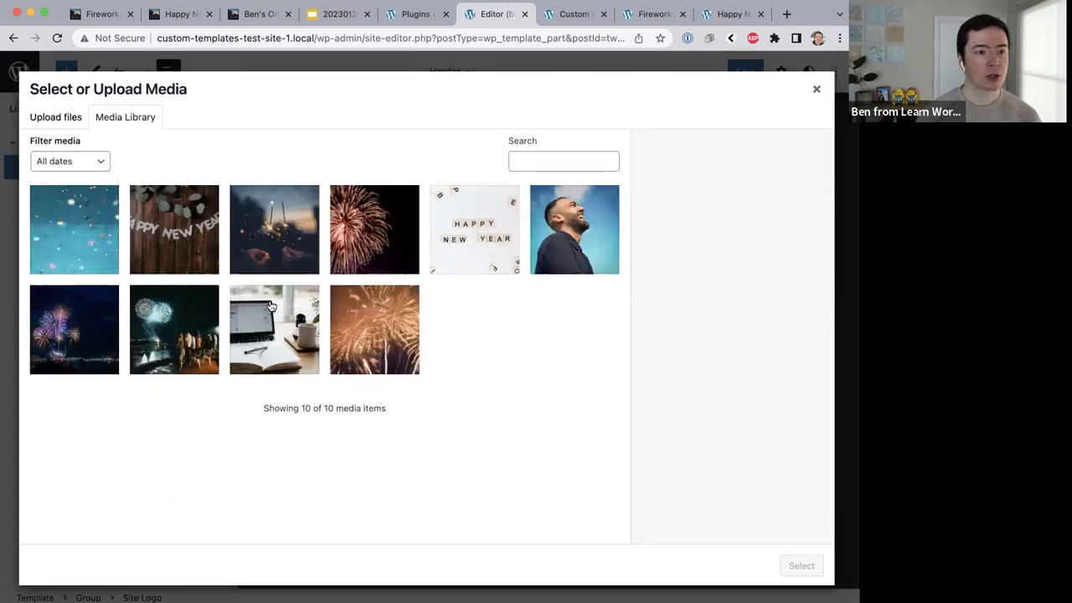
left_click(281, 260)
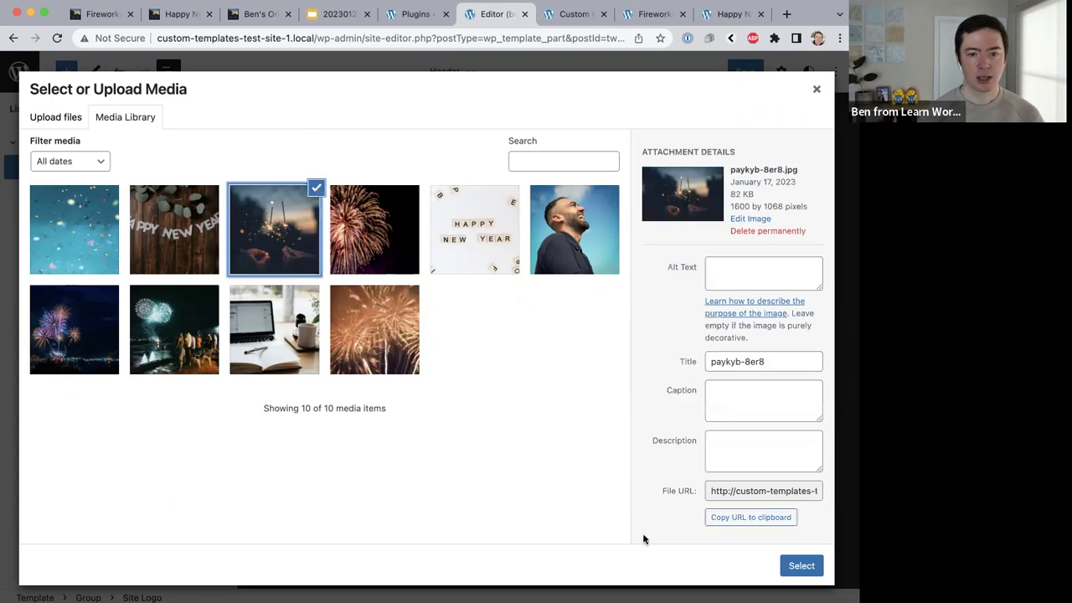
left_click(801, 565)
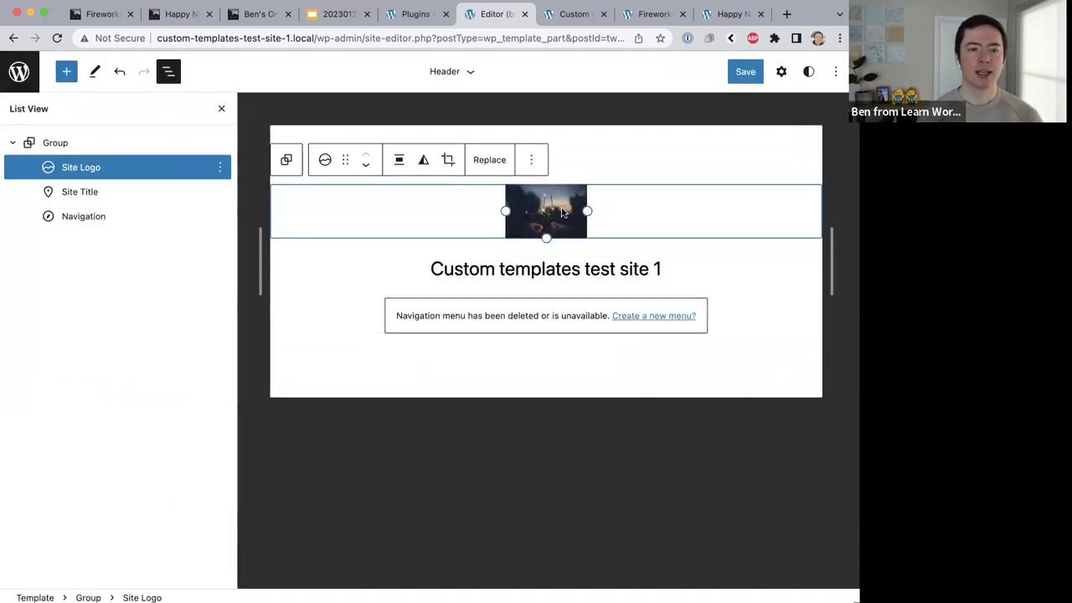
Apply the Rounded style to the Site Logo block.
left_click(781, 74)
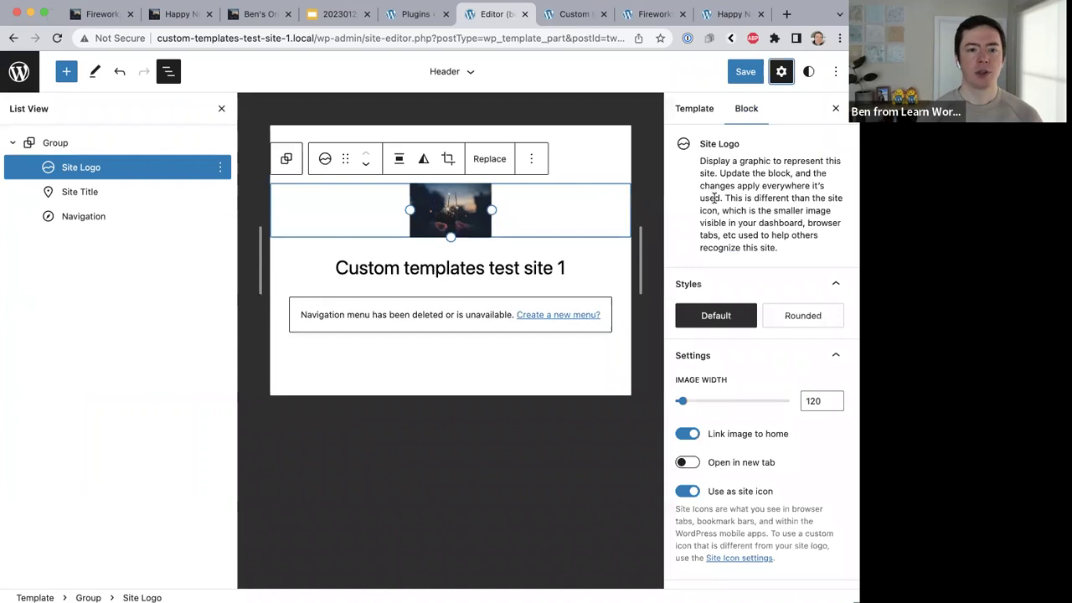
scroll(714, 197, "down", 2)
scroll(714, 198, "up", 2)
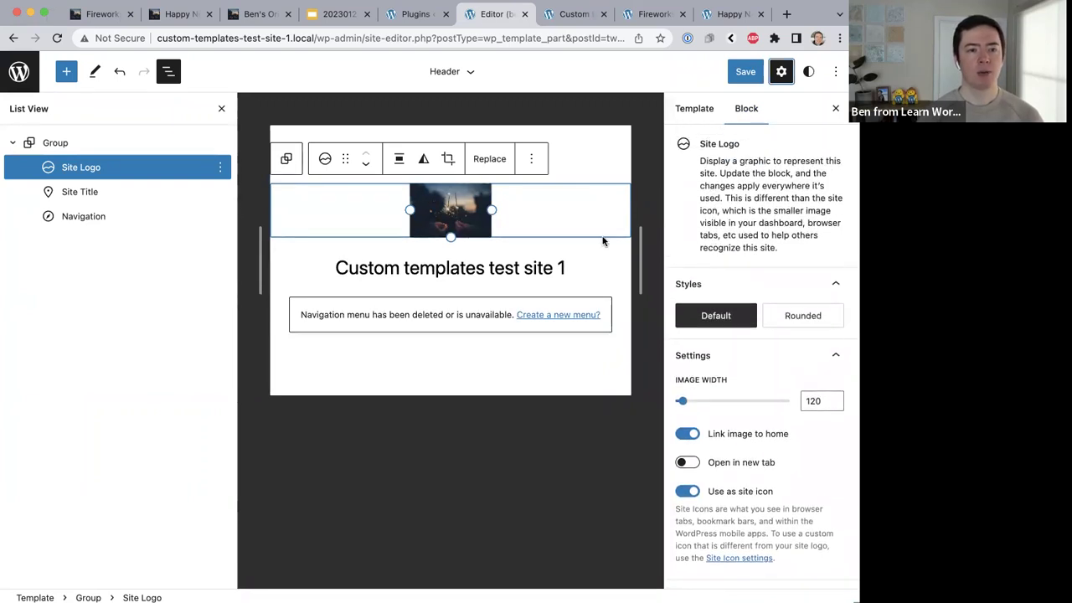
left_click(798, 322)
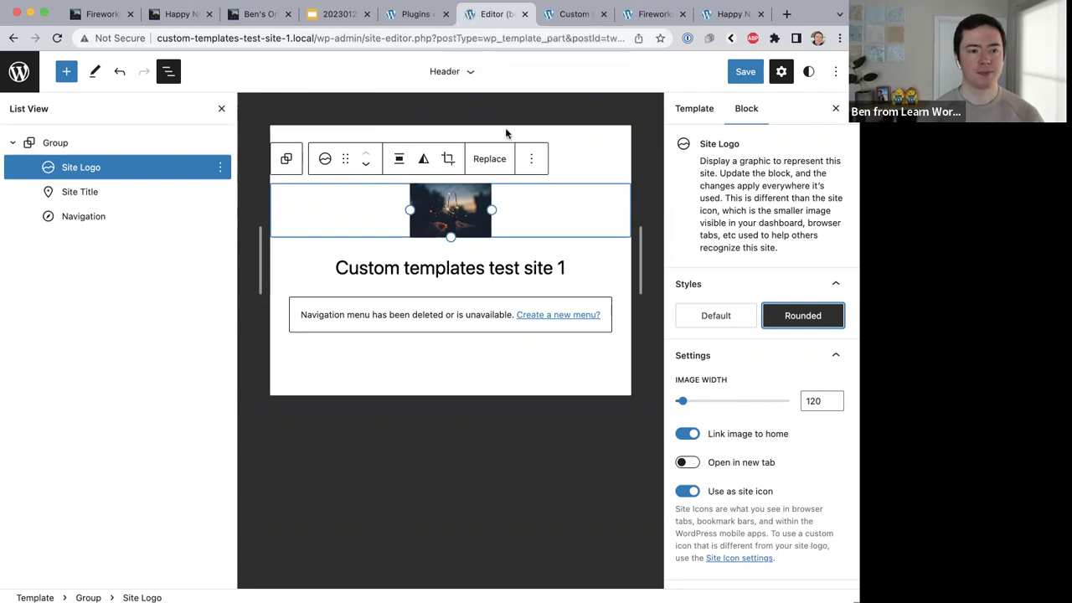
Save the site icon, logo and Header template part changes, and reload the editor.
left_click(744, 73)
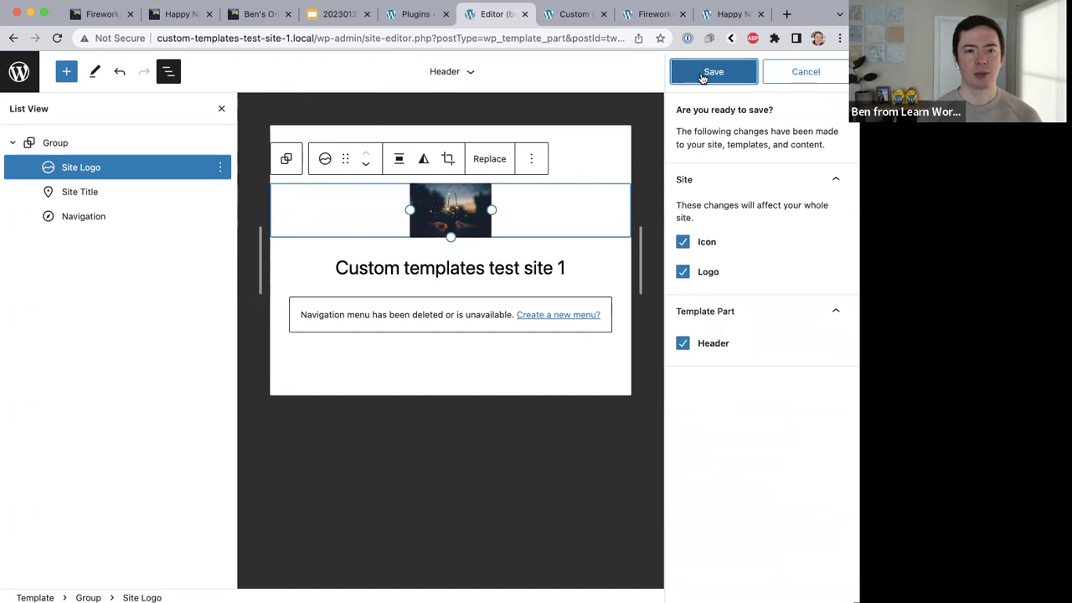
left_click(703, 78)
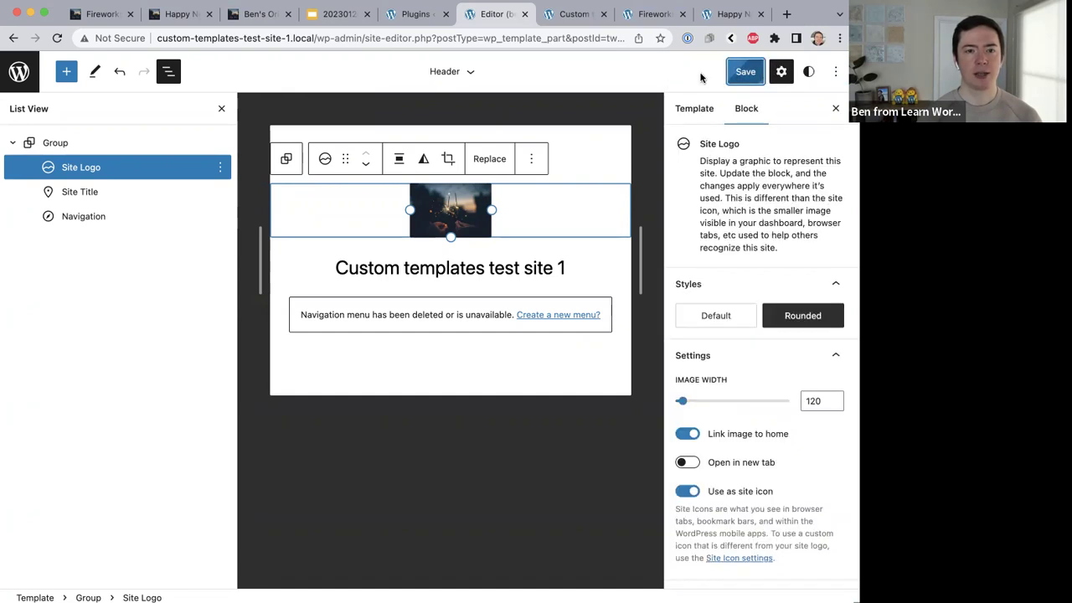
left_click(596, 118)
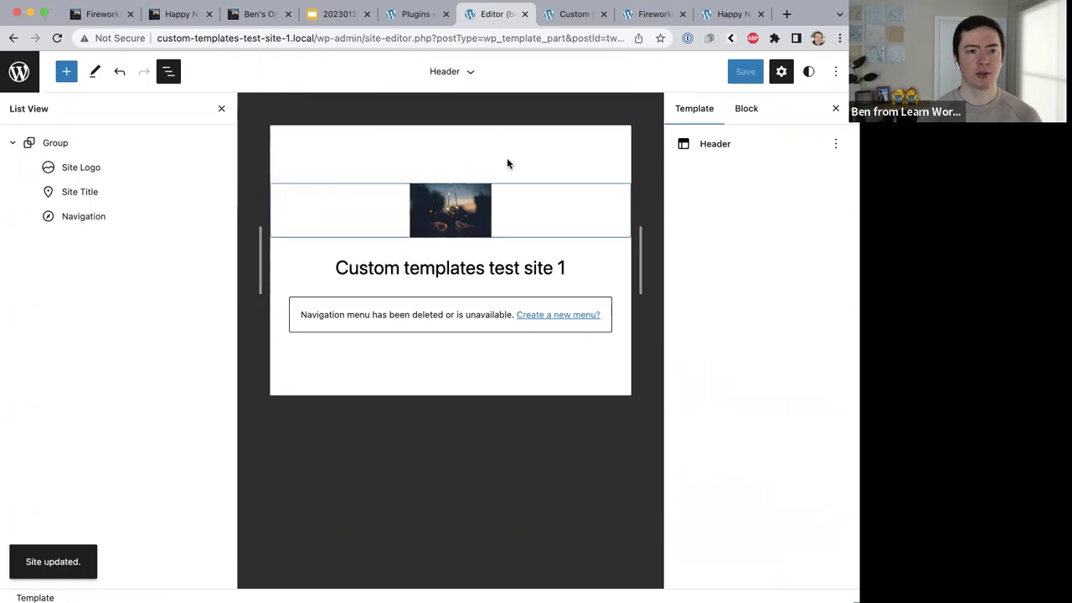
left_click(57, 37)
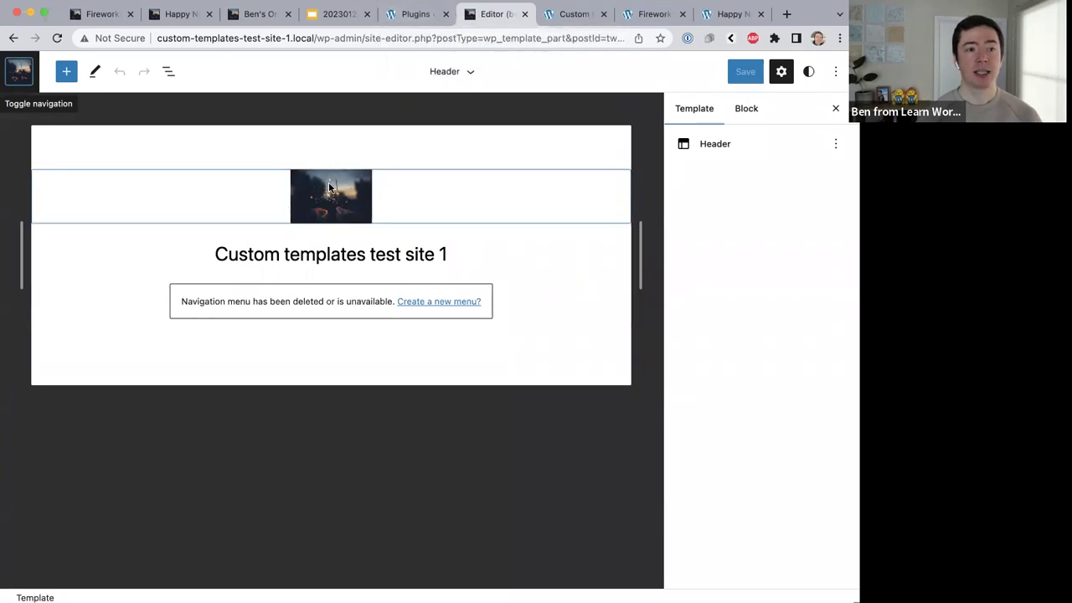
Change the header's Site Title text to "Today's practice site".
left_click(168, 72)
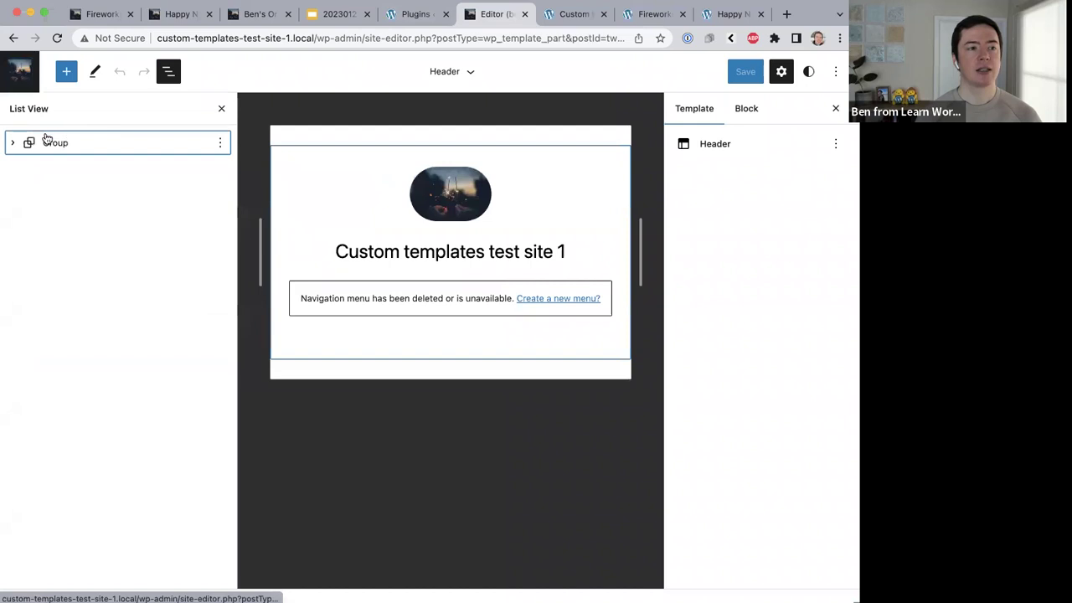
left_click(10, 144)
left_click(75, 177)
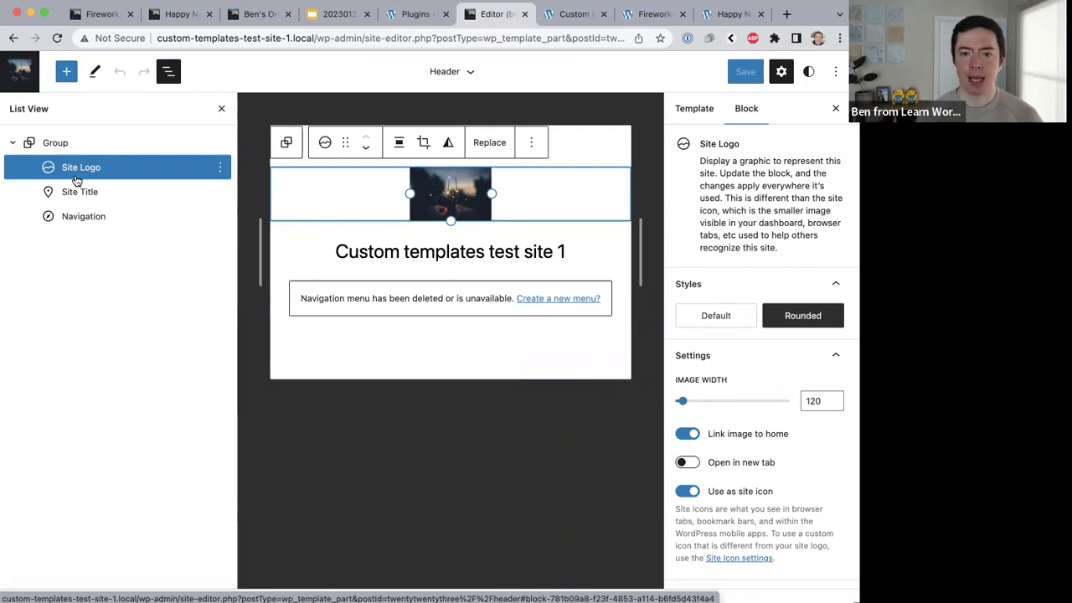
left_click(88, 193)
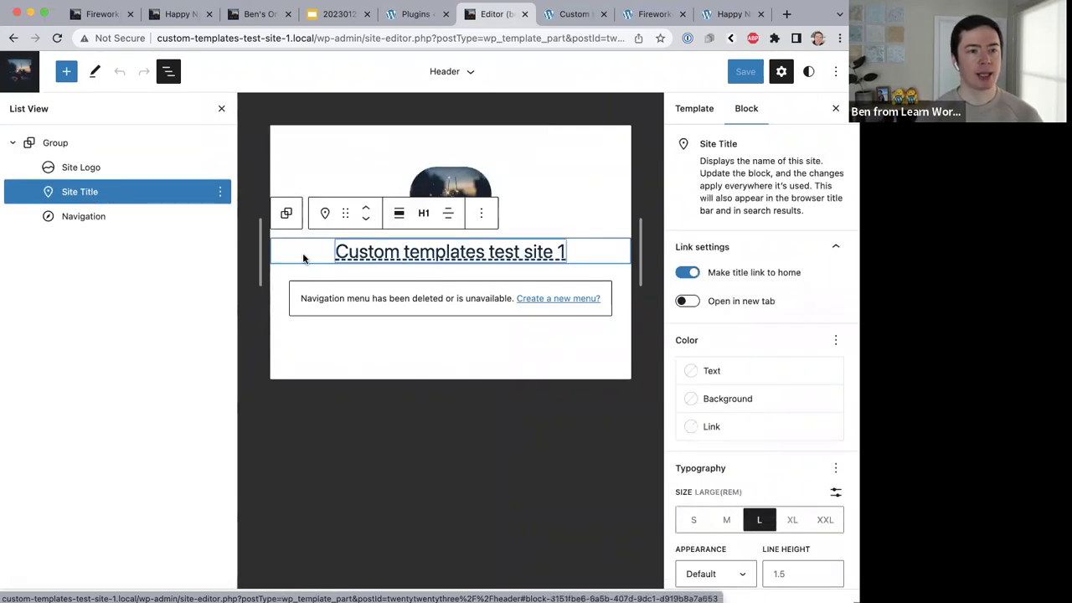
left_click(404, 252)
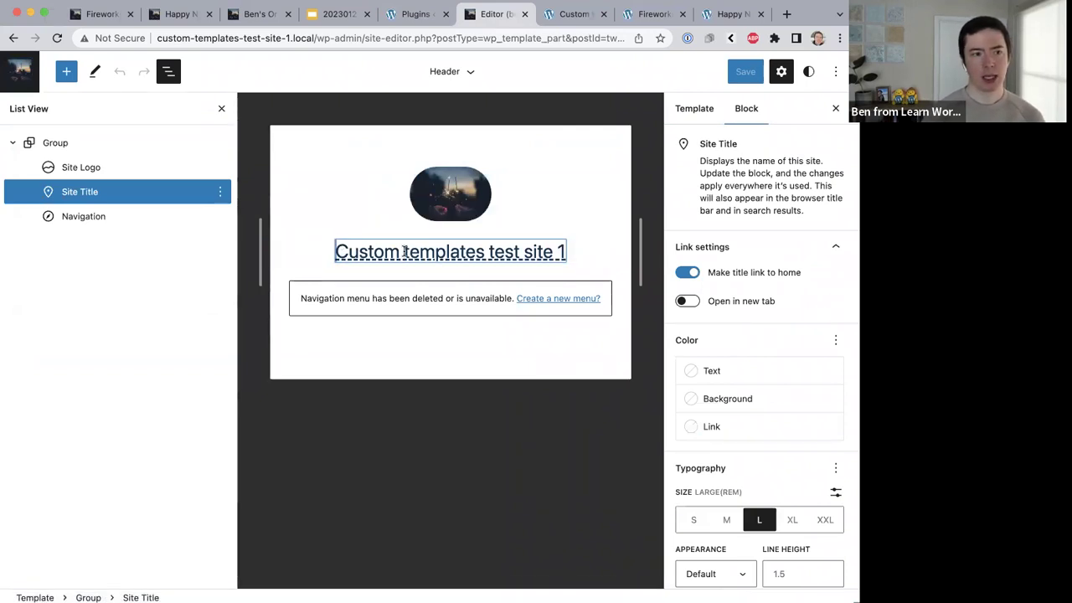
triple_click(405, 252)
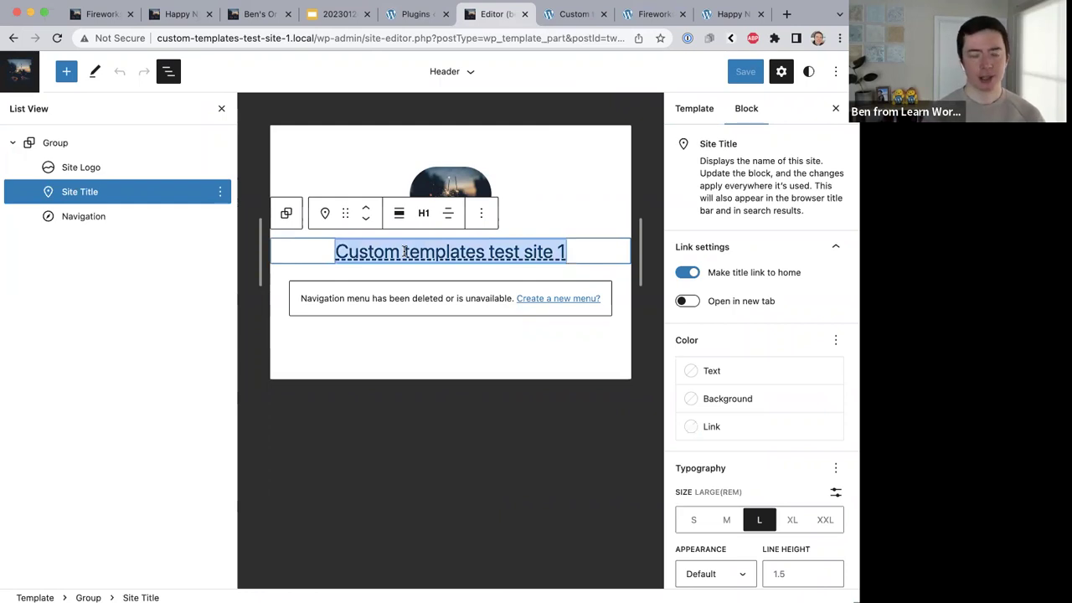
type("Today")
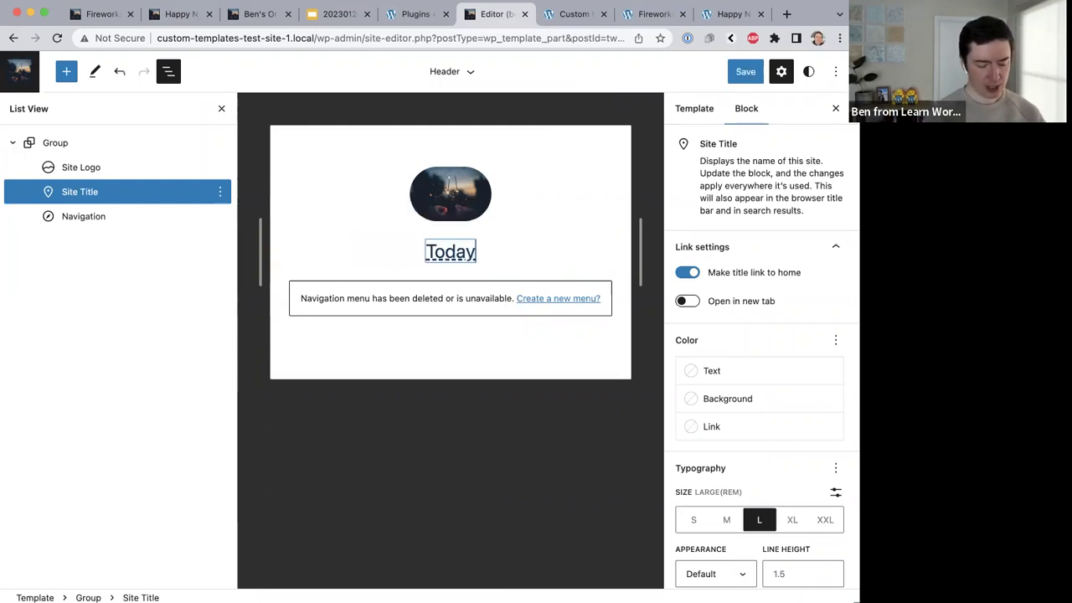
type("'s practice site")
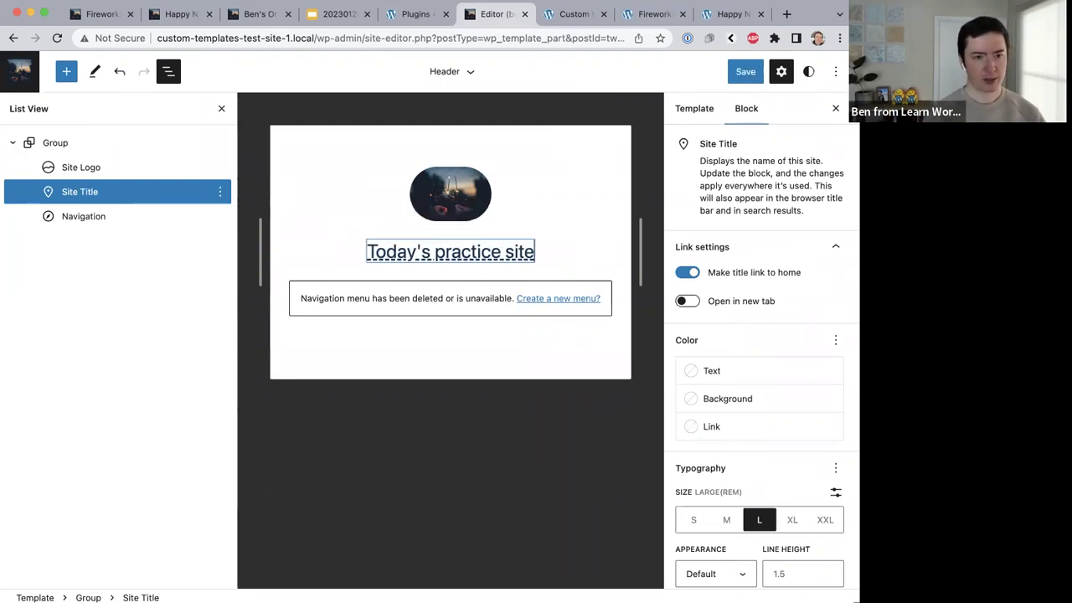
Create a new menu for the header's Navigation block and hide the block settings.
left_click(89, 217)
left_click(551, 300)
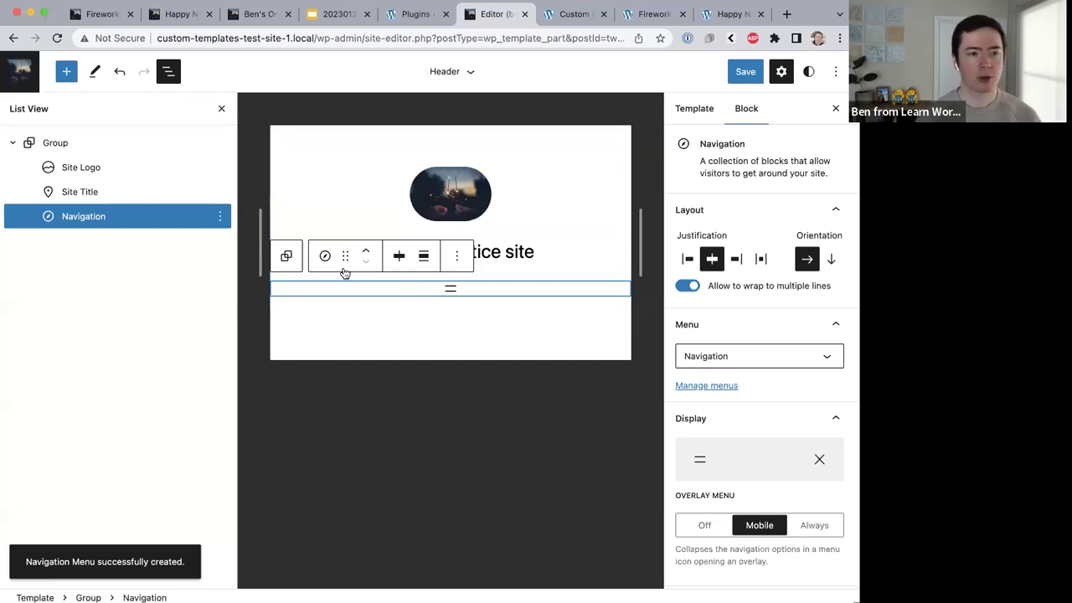
key("super+shift+comma")
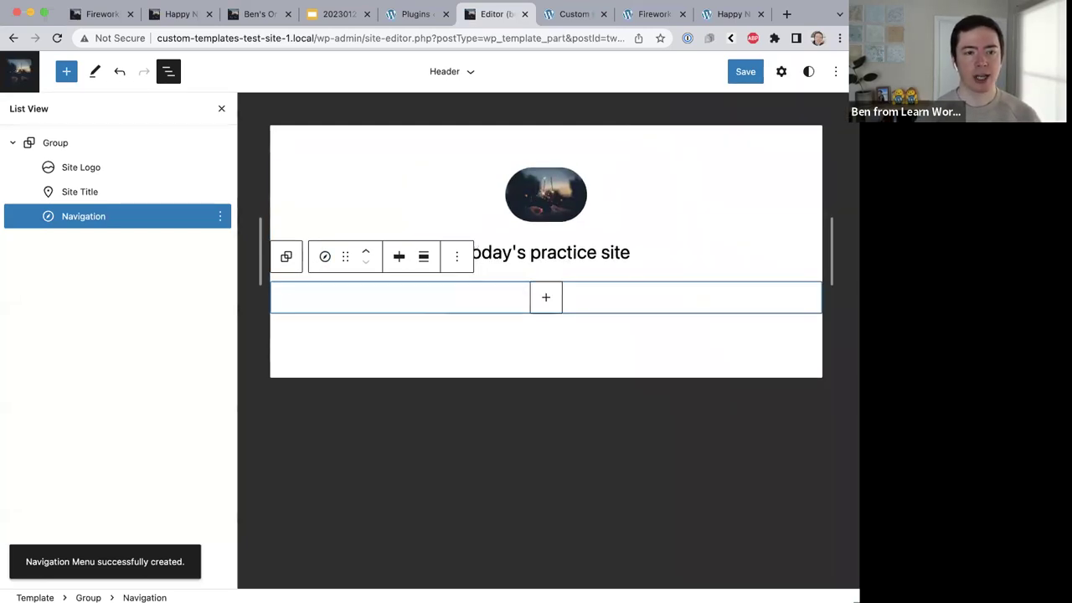
Add links to the Contact and Sample Page pages to the header's navigation menu.
left_click(545, 299)
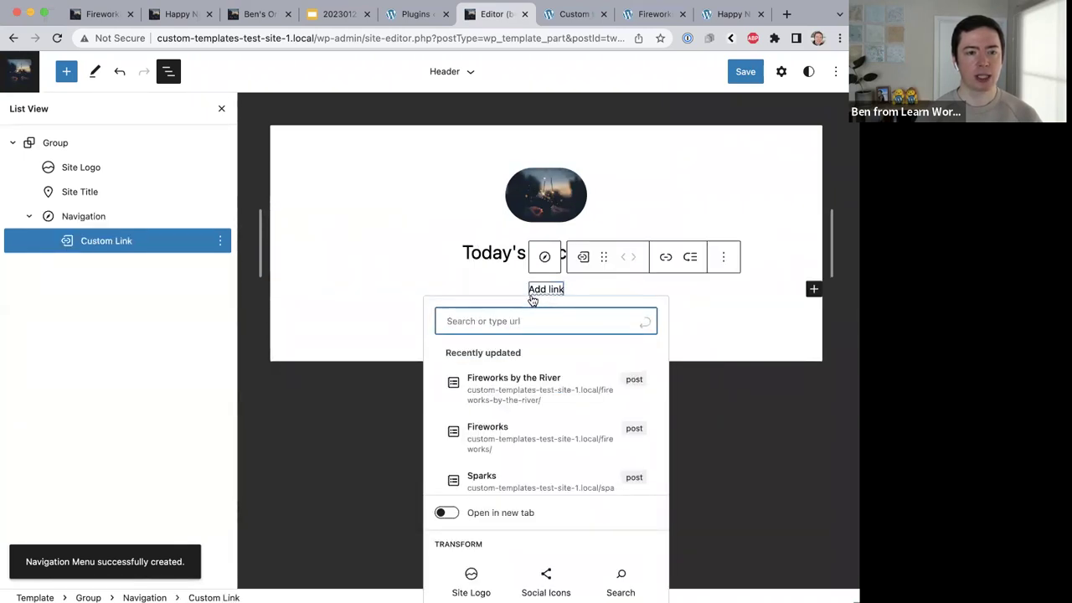
scroll(512, 404, "down", 1)
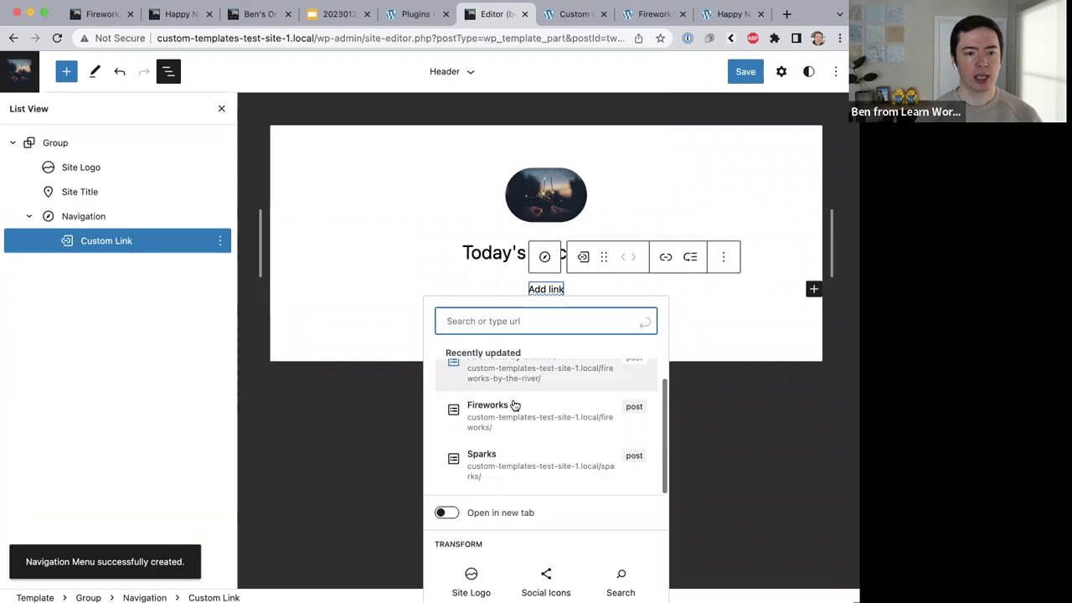
scroll(511, 402, "up", 1)
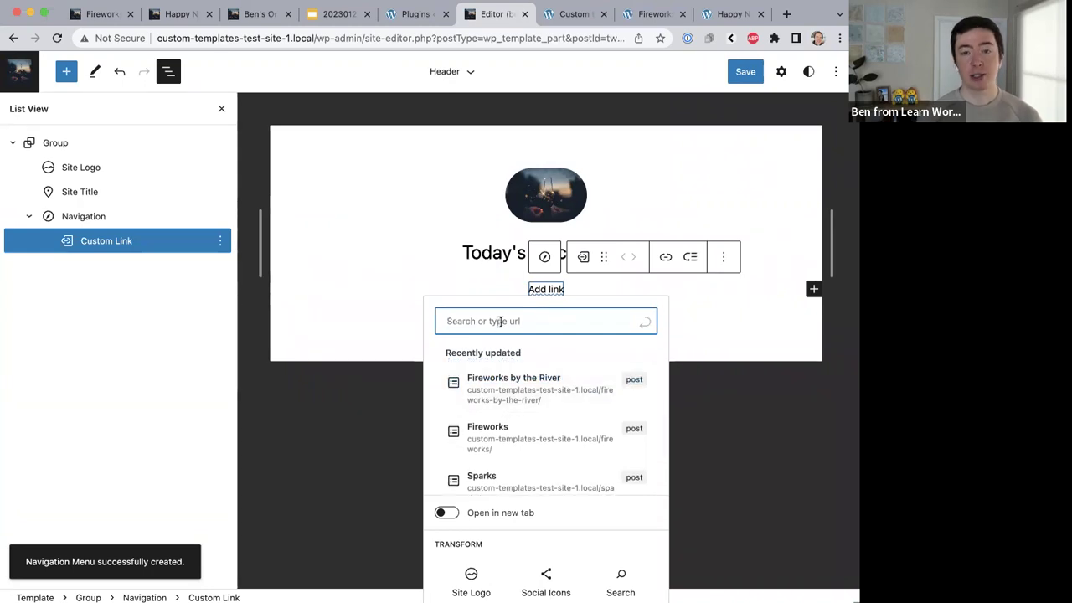
type("con")
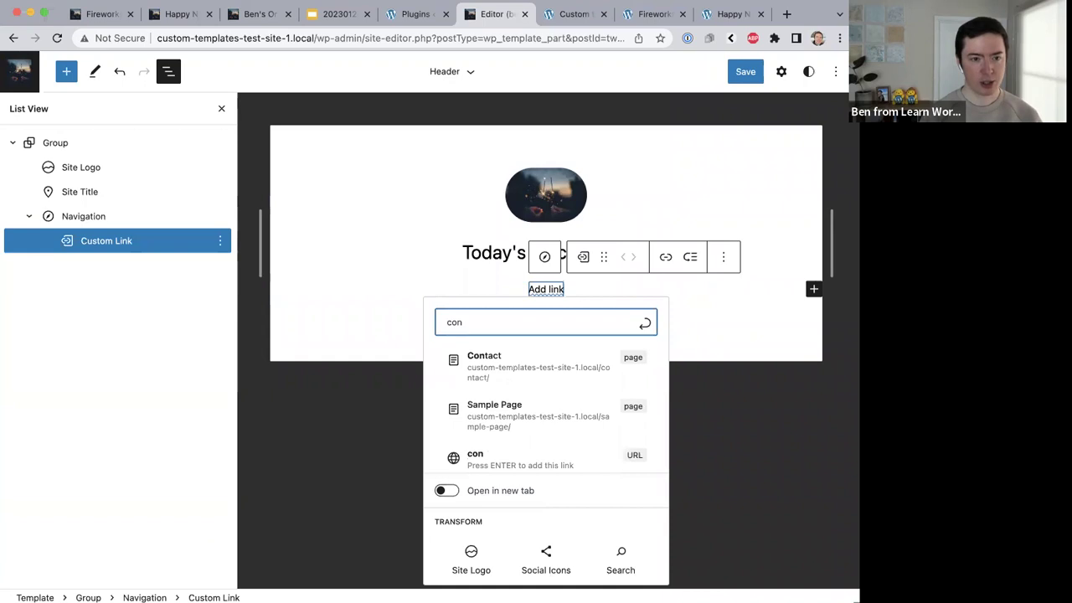
left_click(480, 369)
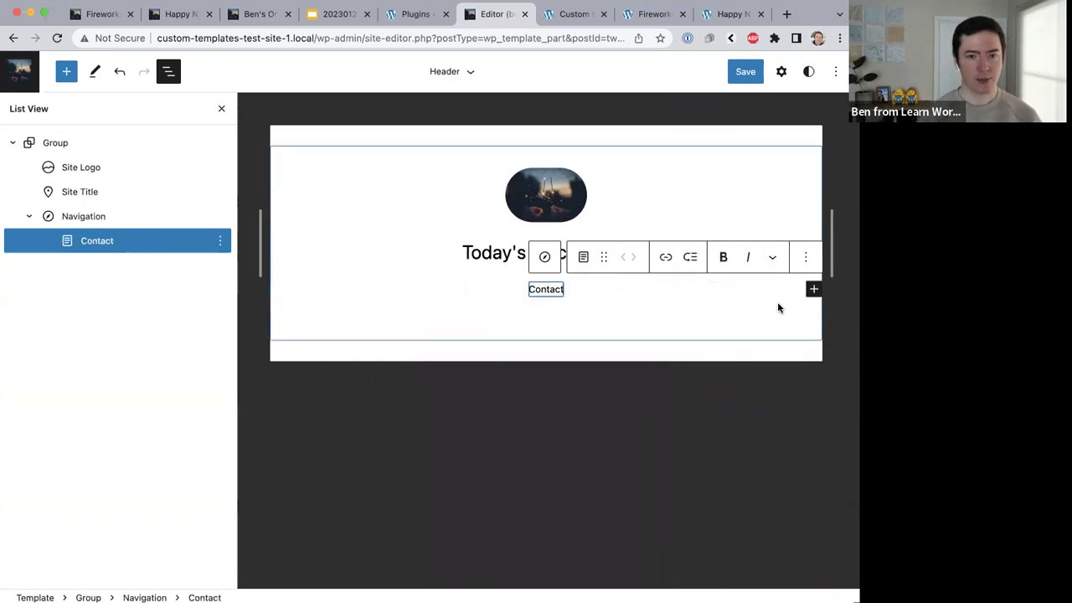
left_click(813, 289)
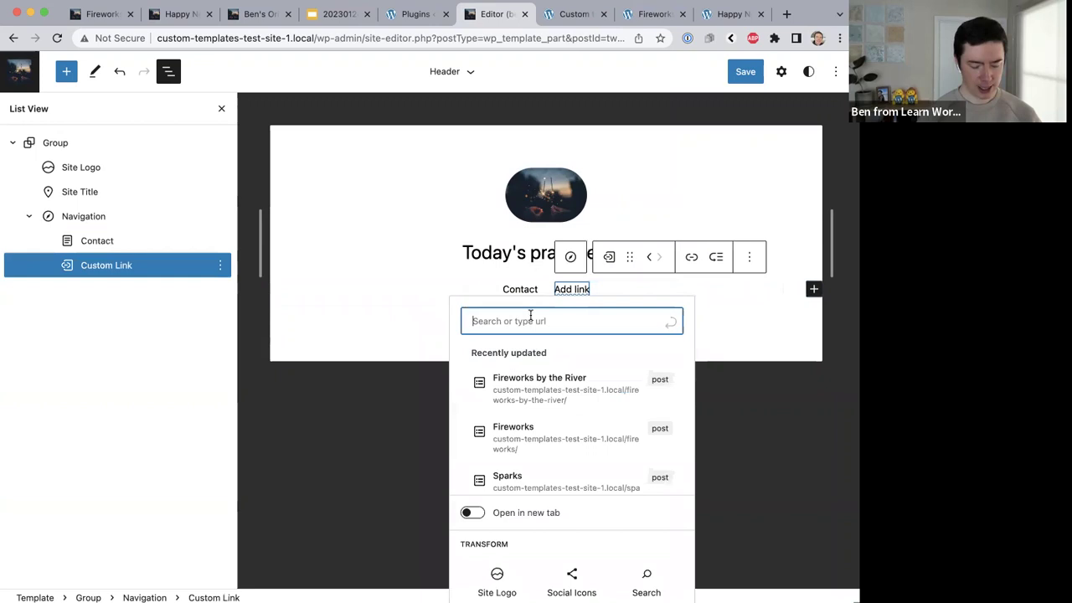
type("sample")
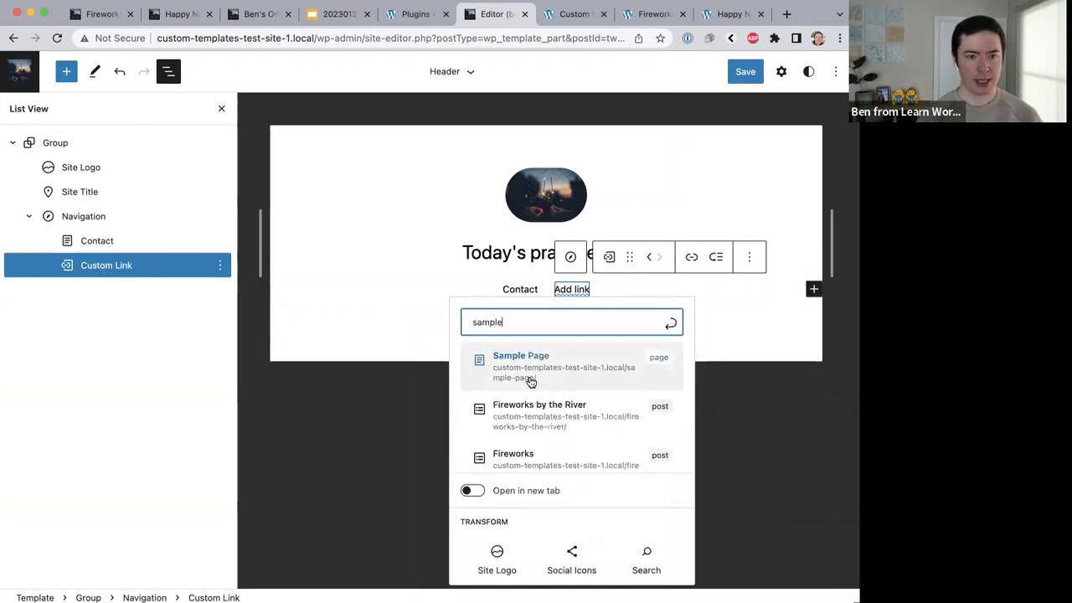
left_click(528, 376)
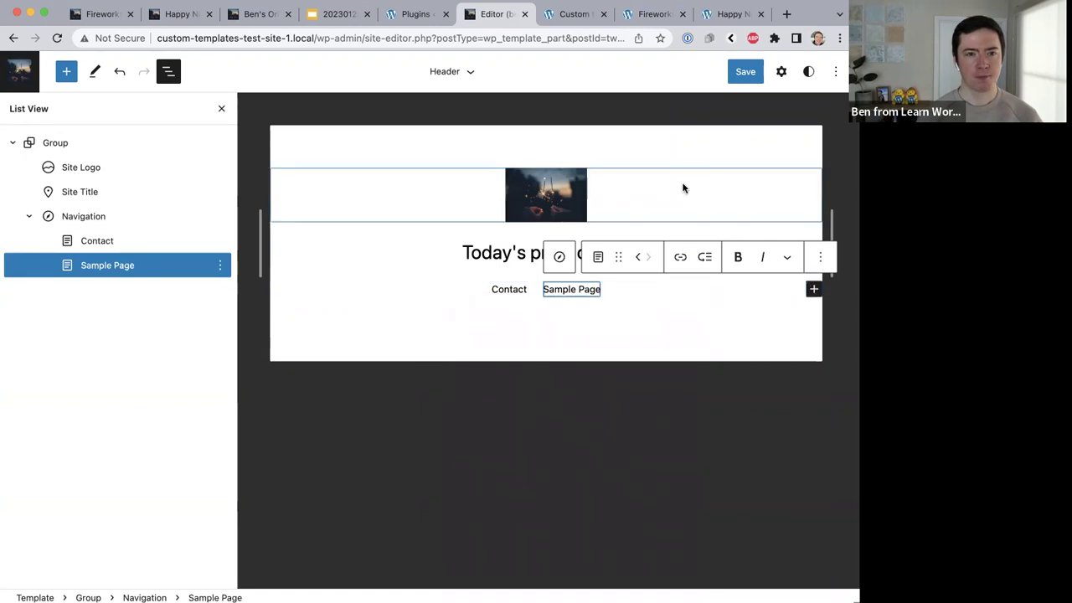
Check the original design's menu and add a custom URL link named Home after Sample Page in the navigation.
left_click(248, 14)
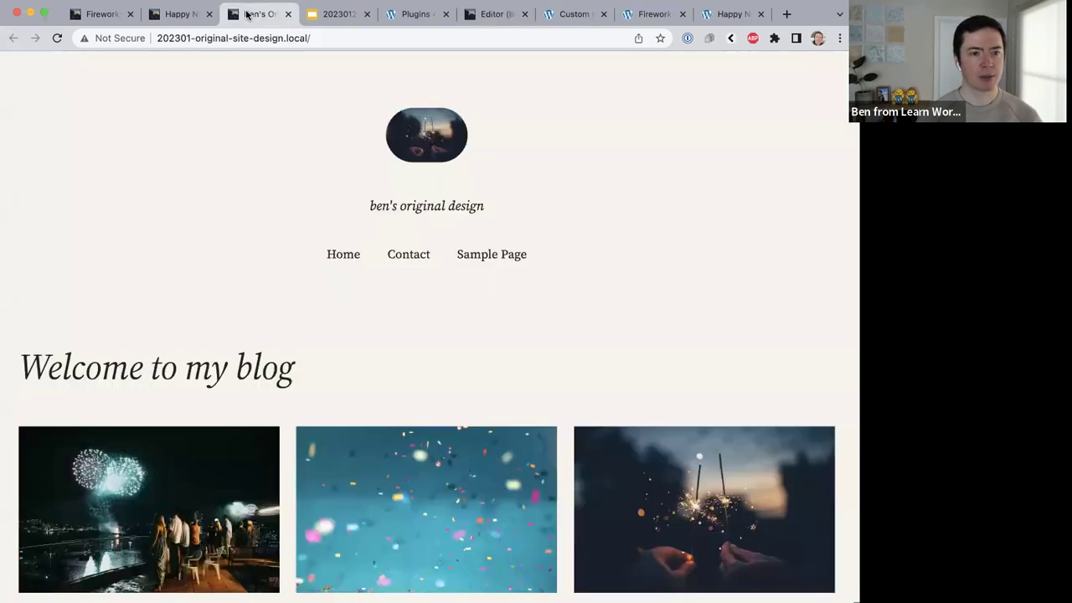
left_click(492, 15)
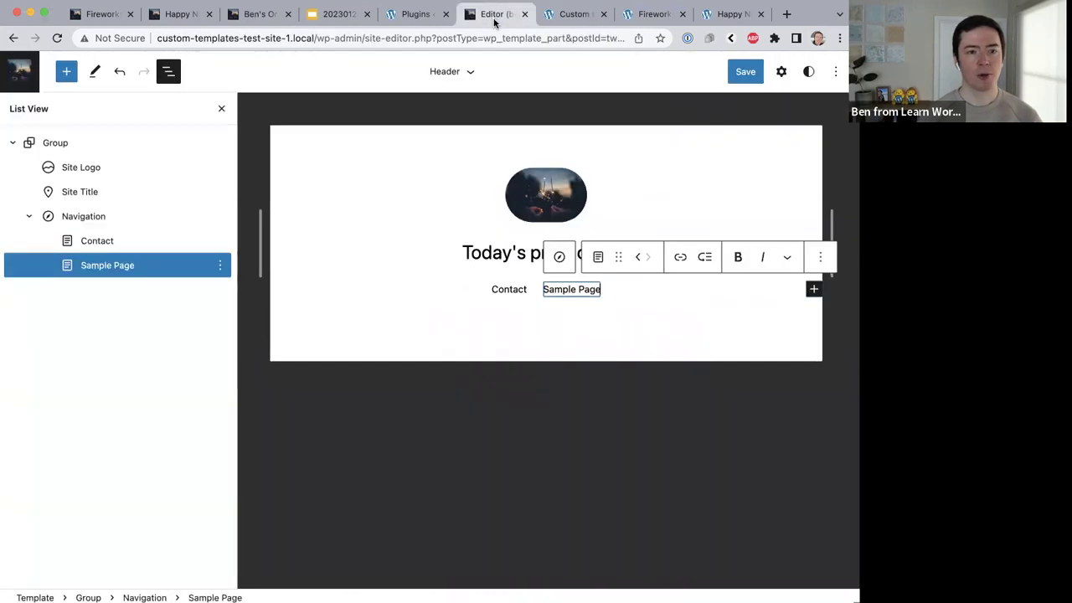
left_click(813, 289)
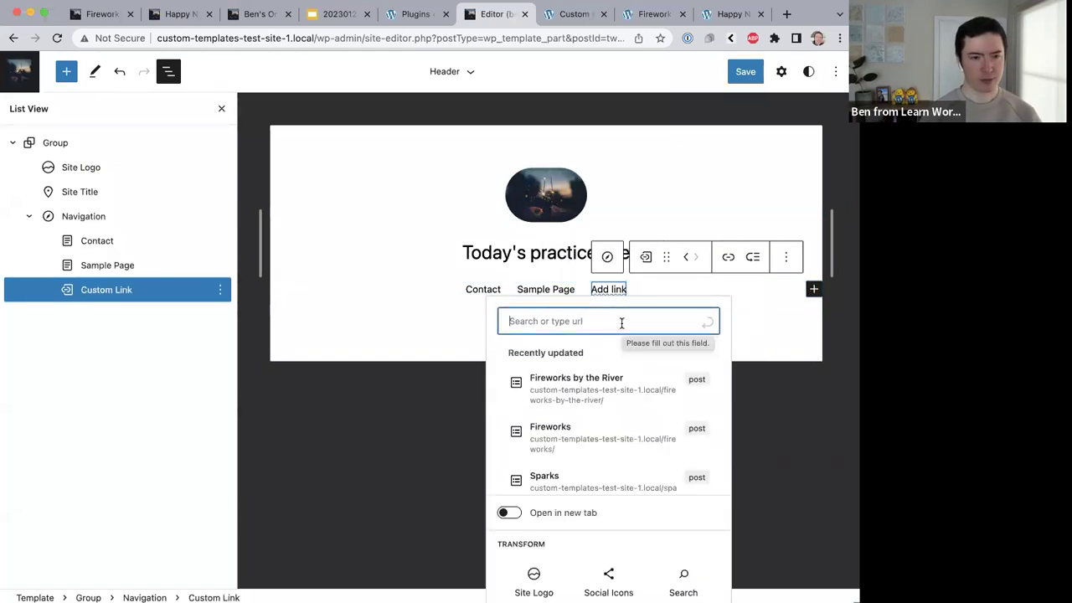
type("Home")
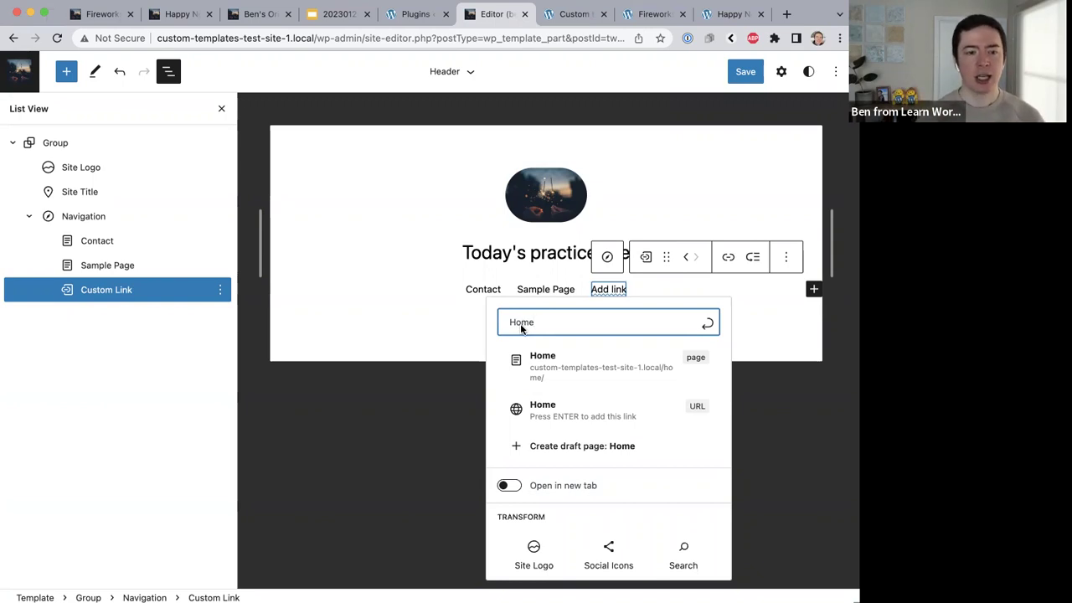
left_click(545, 408)
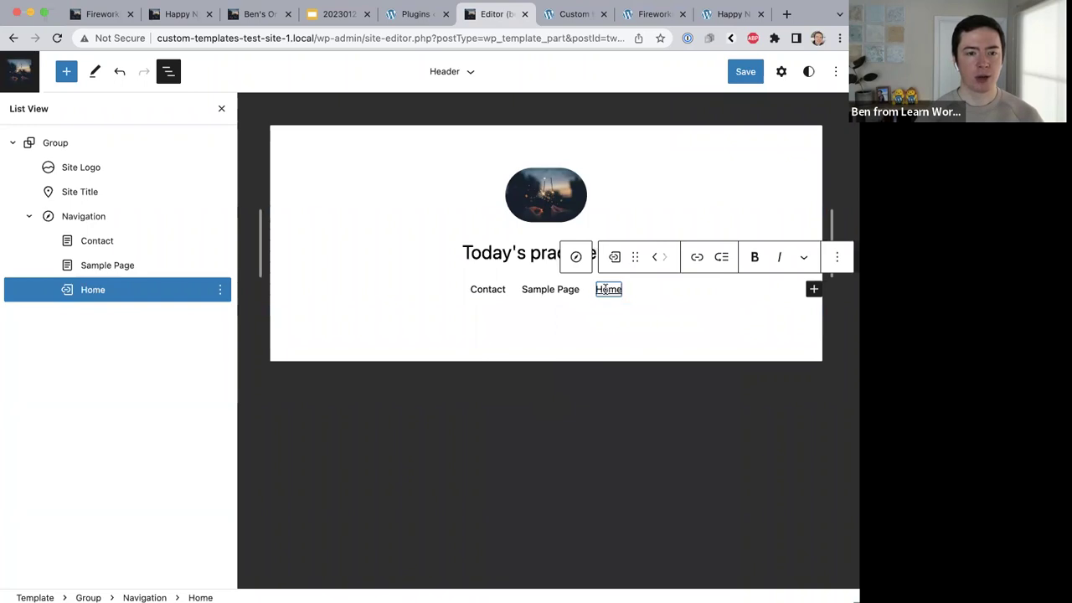
Replace the Home link's URL with "/".
left_click(694, 270)
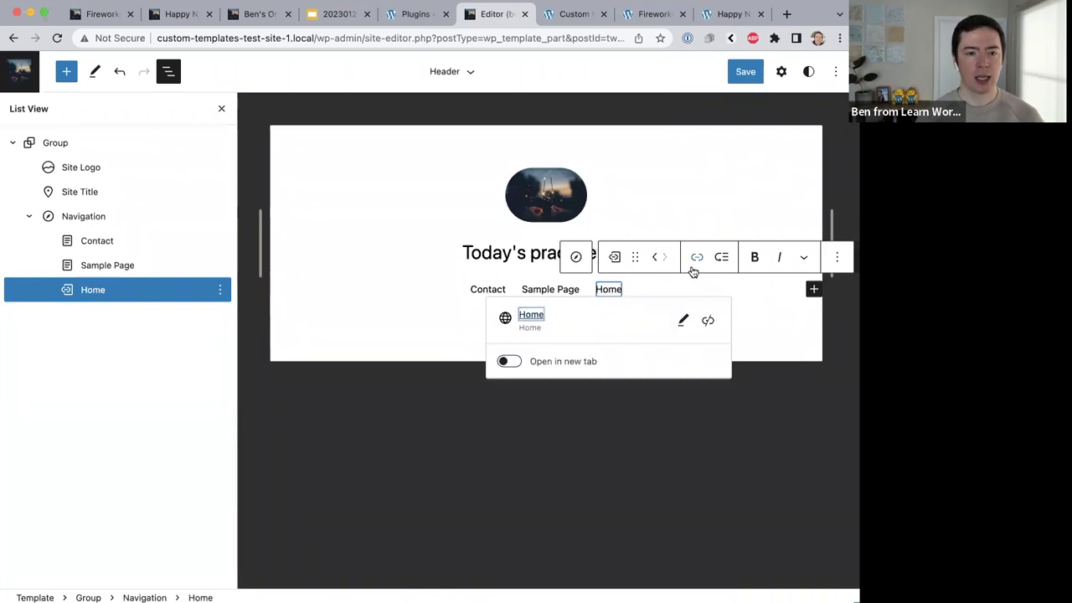
left_click(678, 326)
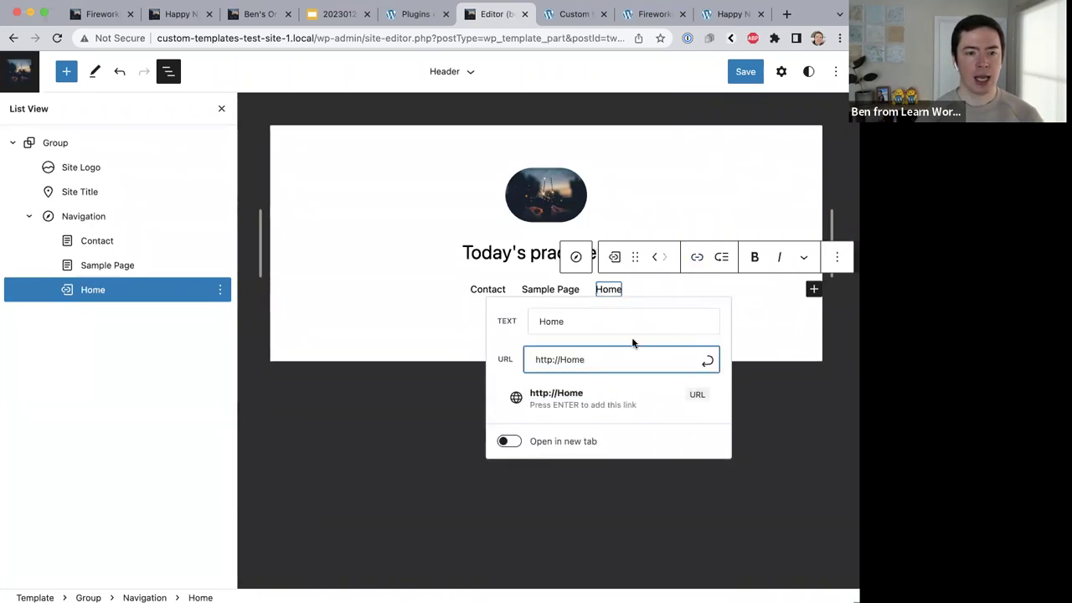
left_click_drag(590, 361, 513, 358)
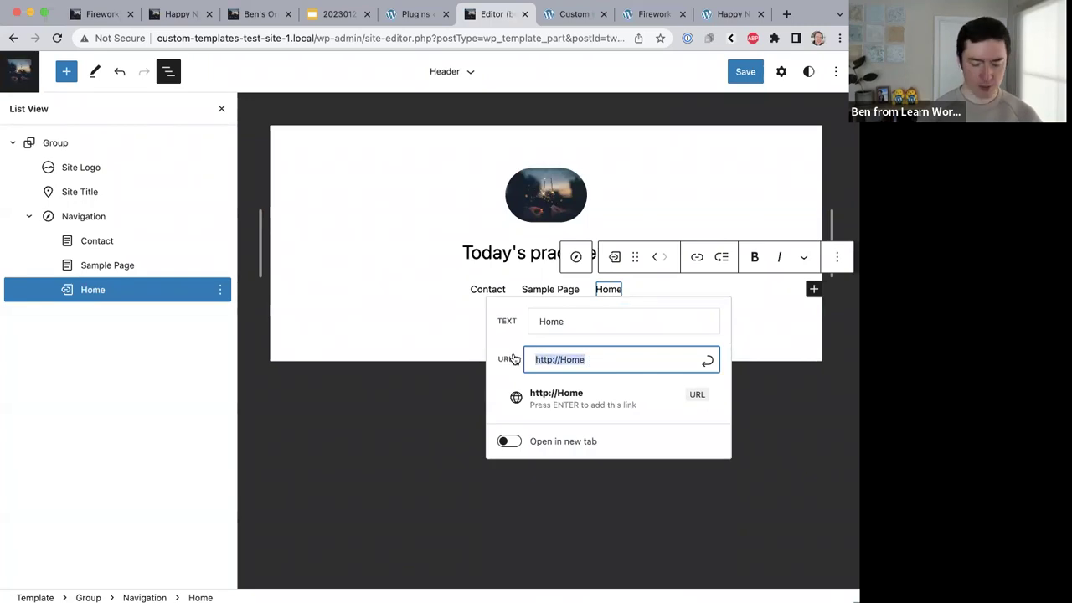
type("/")
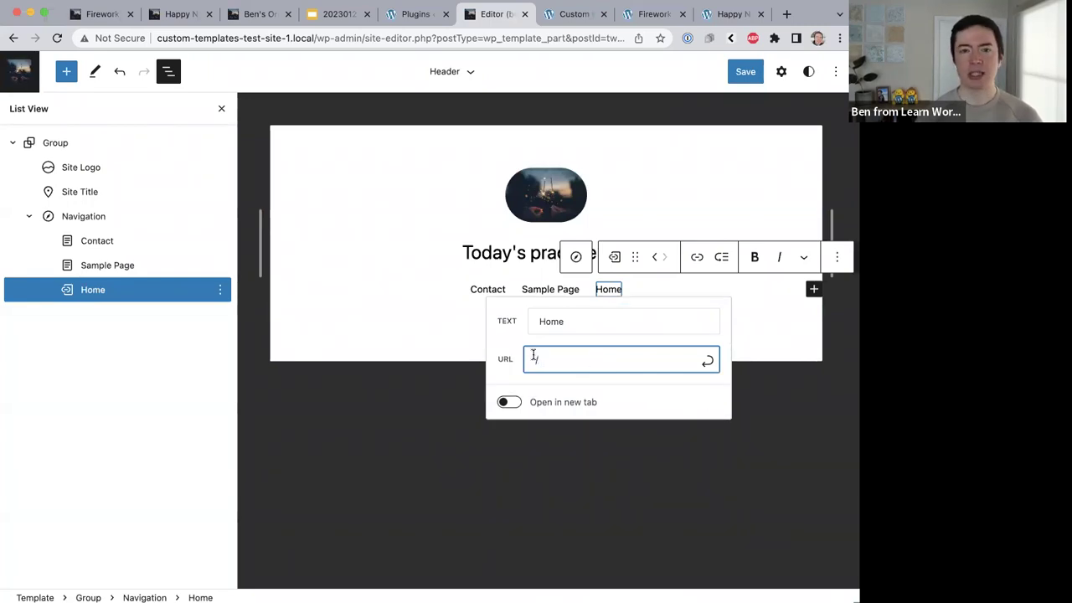
left_click(466, 372)
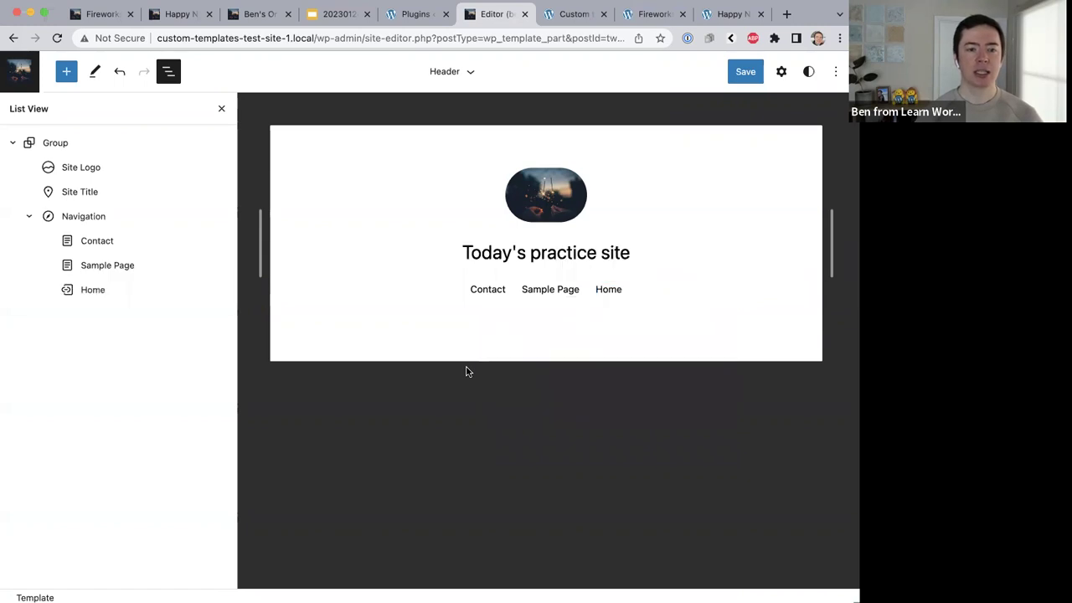
Move the Home link ahead of Contact so it comes first in the navigation menu.
left_click(601, 289)
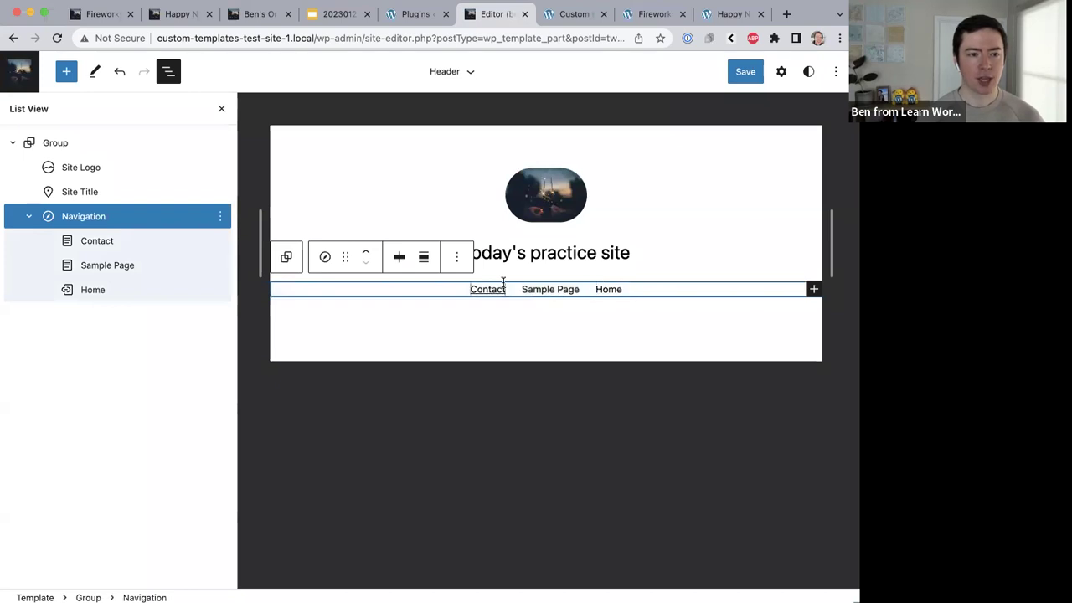
left_click(89, 291)
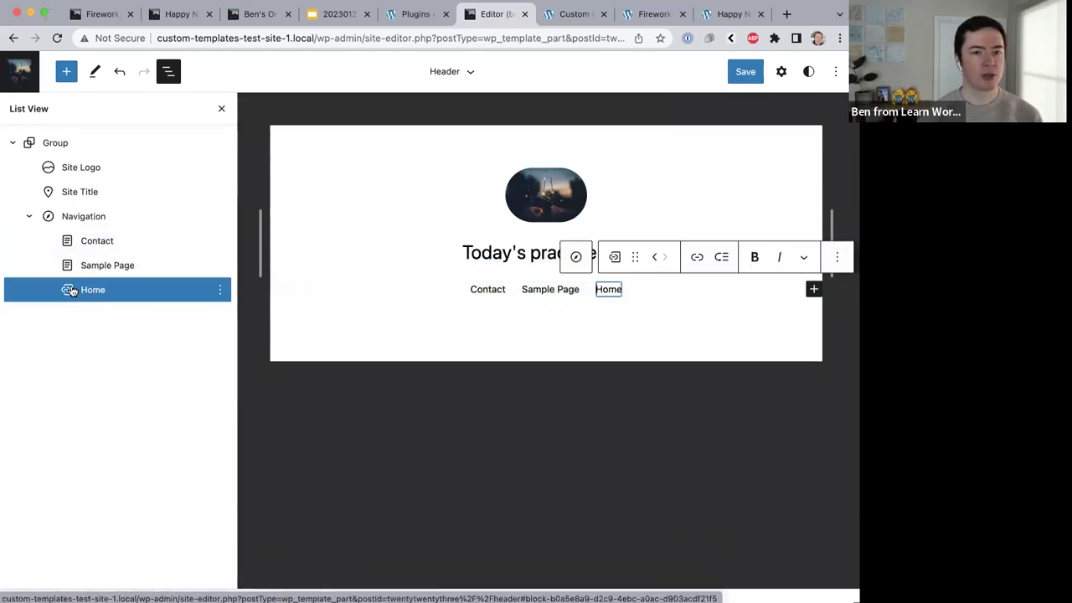
left_click_drag(71, 290, 73, 237)
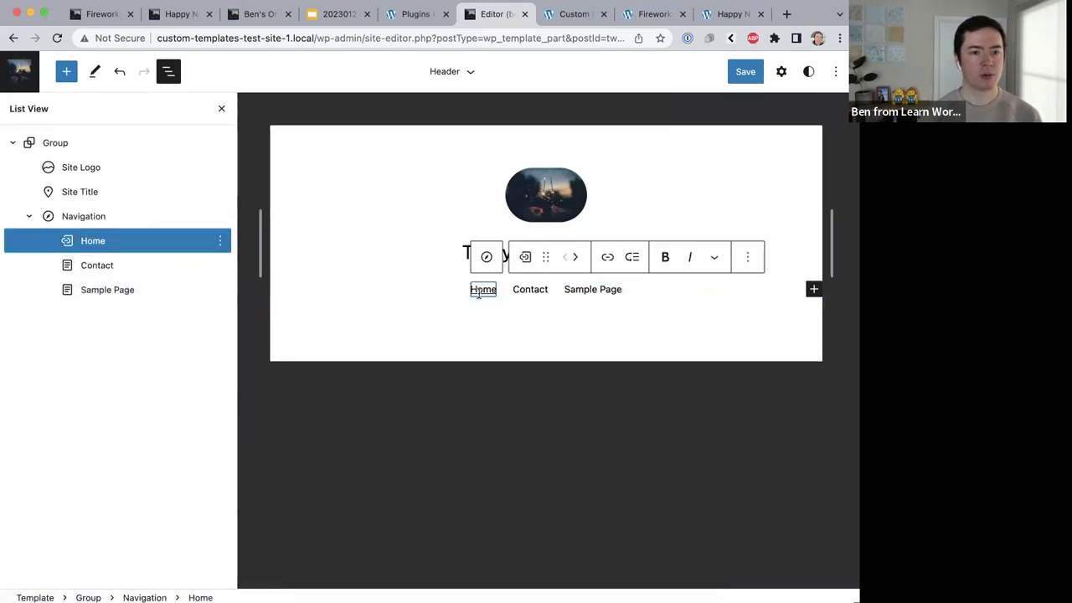
left_click(651, 137)
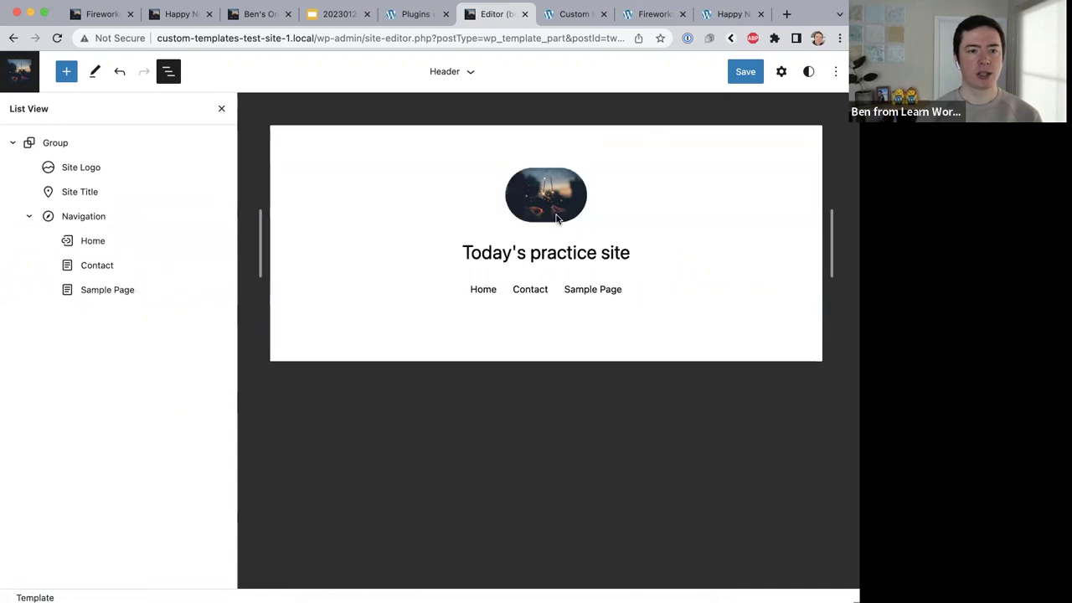
Compare the header with the original design and save the site title, Header template part and Navigation menu changes.
left_click(248, 15)
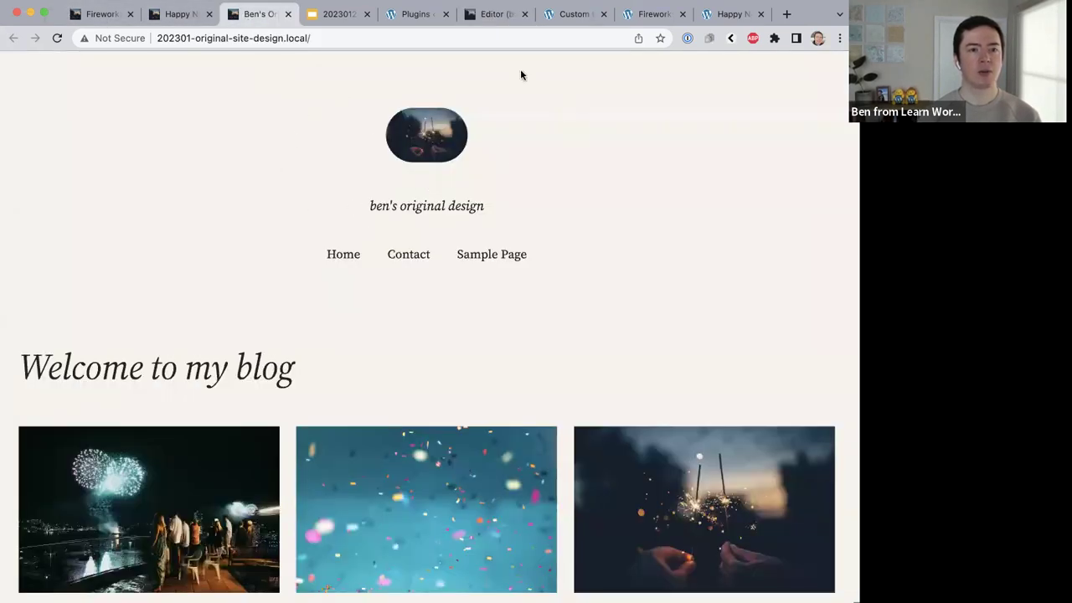
left_click(492, 15)
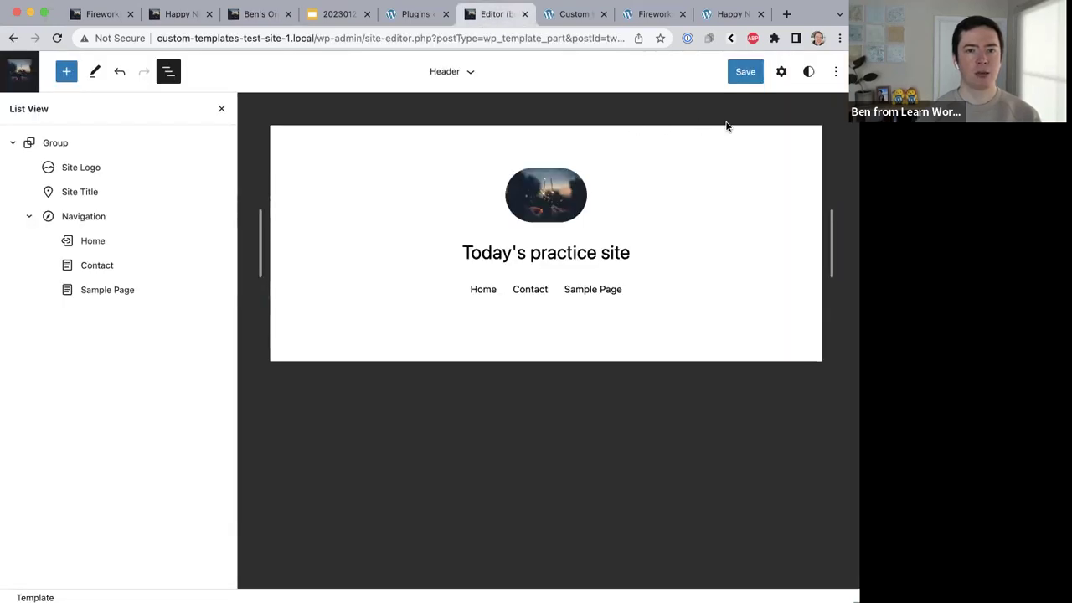
left_click(745, 75)
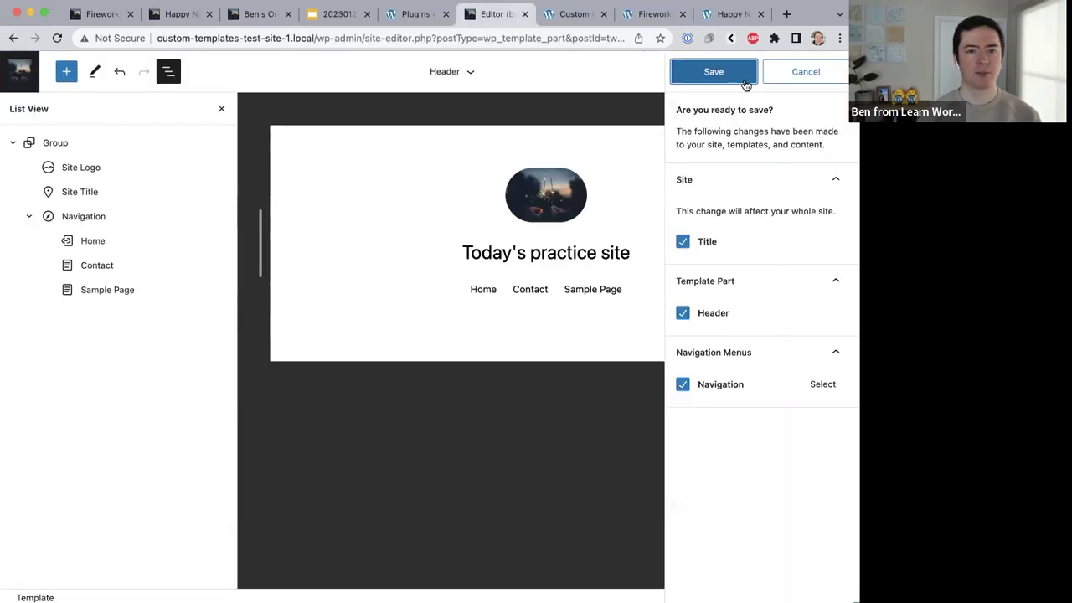
left_click(744, 77)
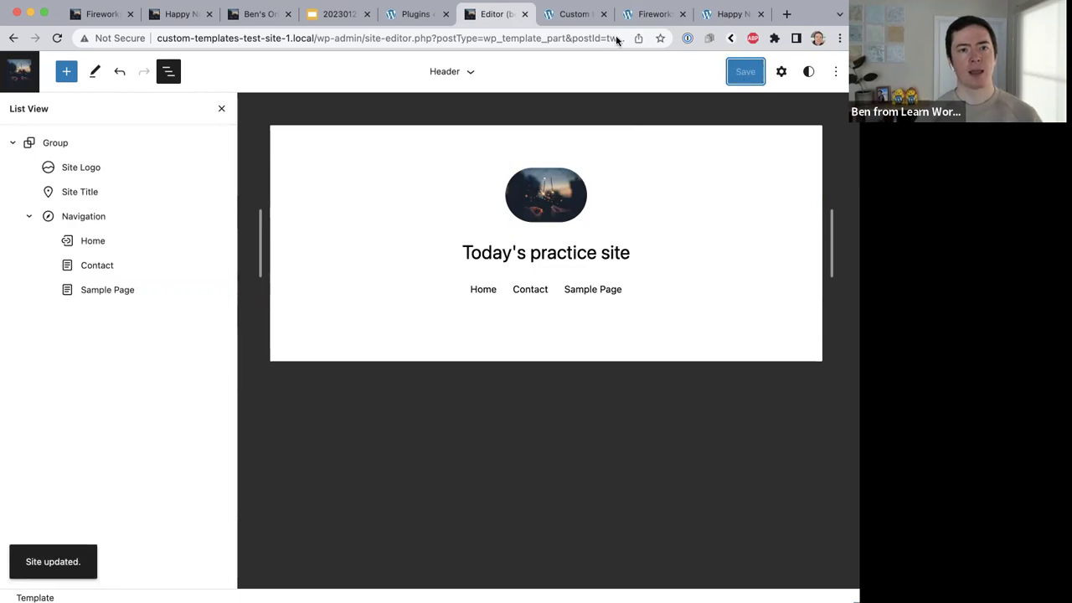
Reload the test site's front page to check the customized header on the live site.
left_click(563, 15)
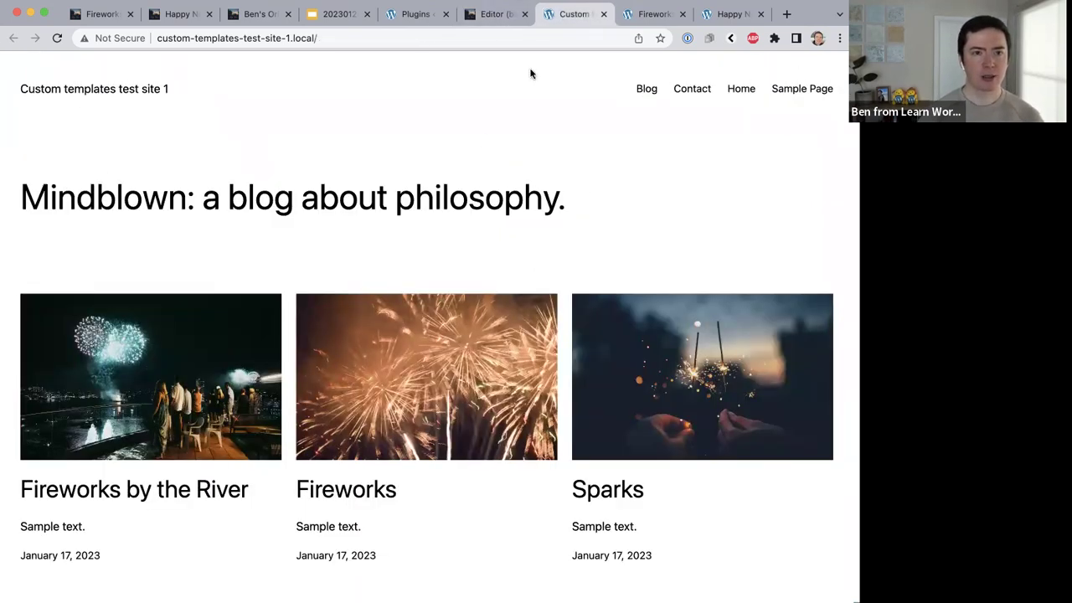
left_click(492, 14)
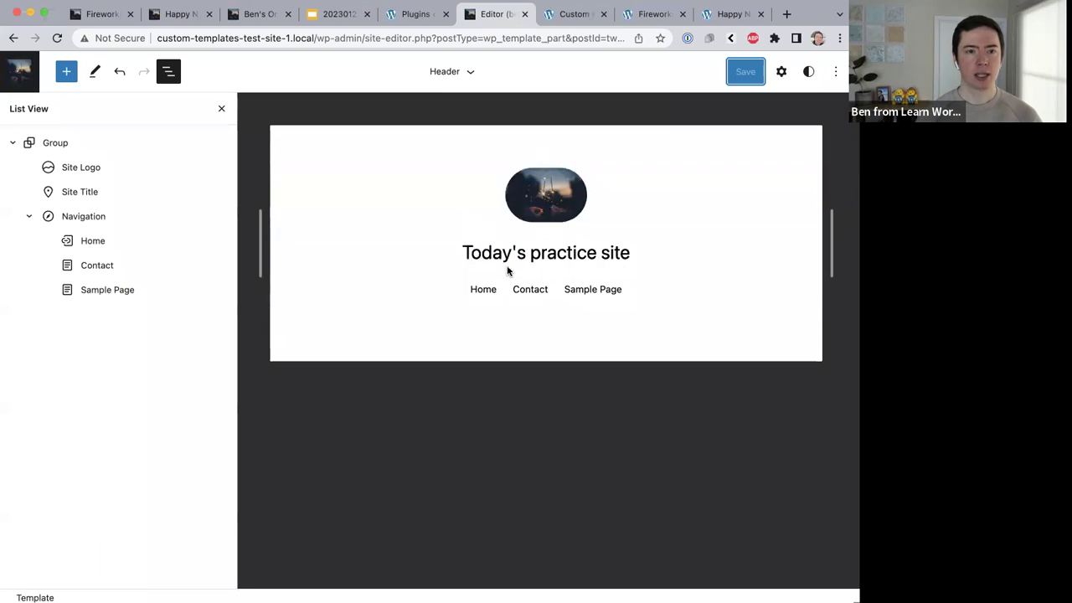
left_click(563, 15)
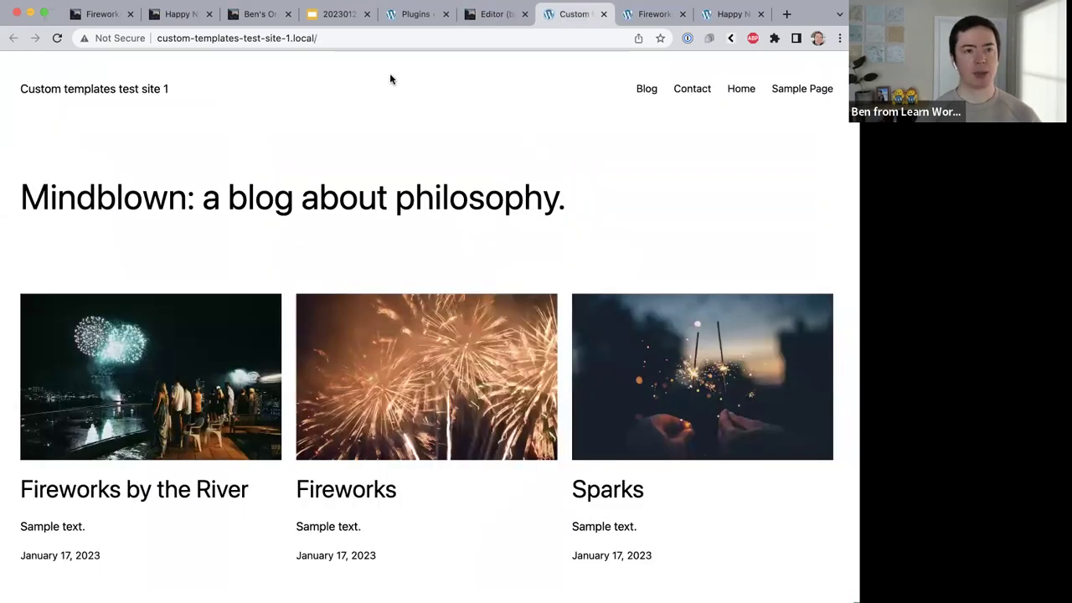
key("super+r")
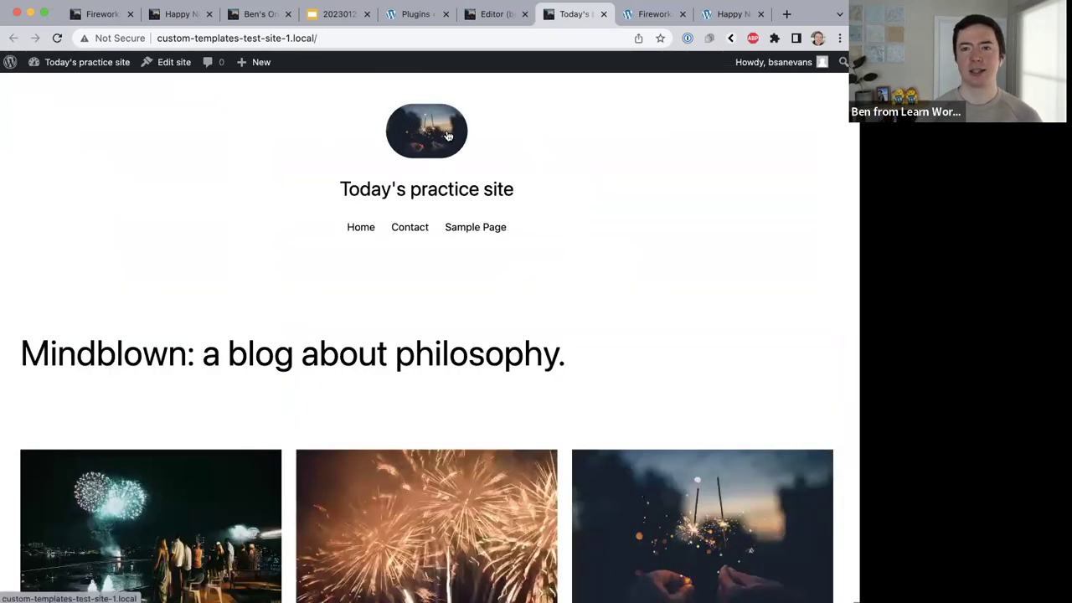
Close the Header's list view and return to the Template Parts overview in the Site Editor.
left_click(493, 15)
left_click(221, 110)
left_click(19, 71)
left_click(54, 262)
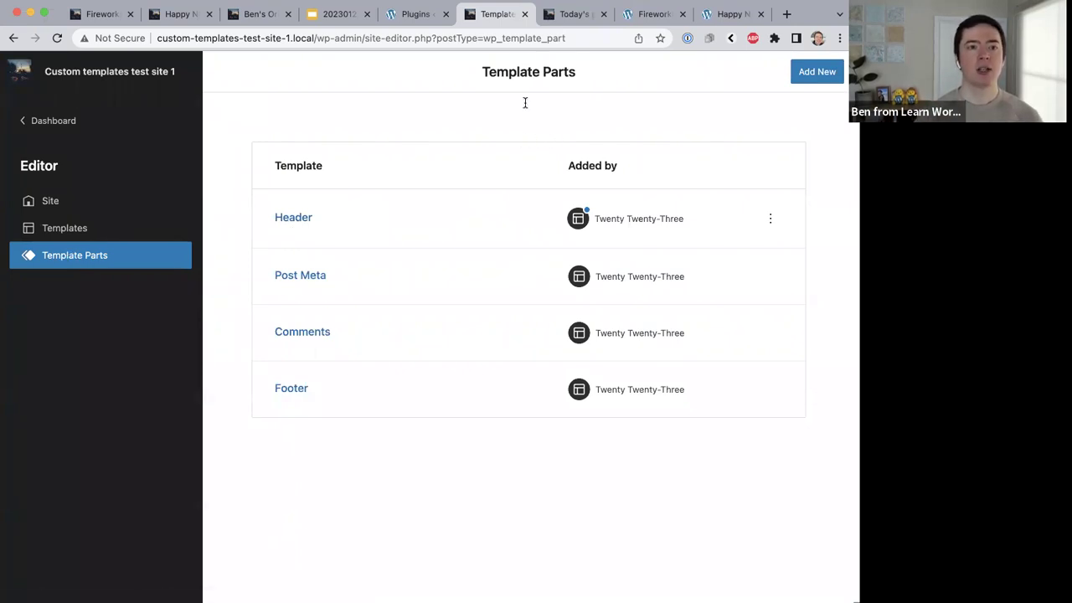
Reload the test site's Fireworks by the River post and compare its header with the front page.
left_click(558, 15)
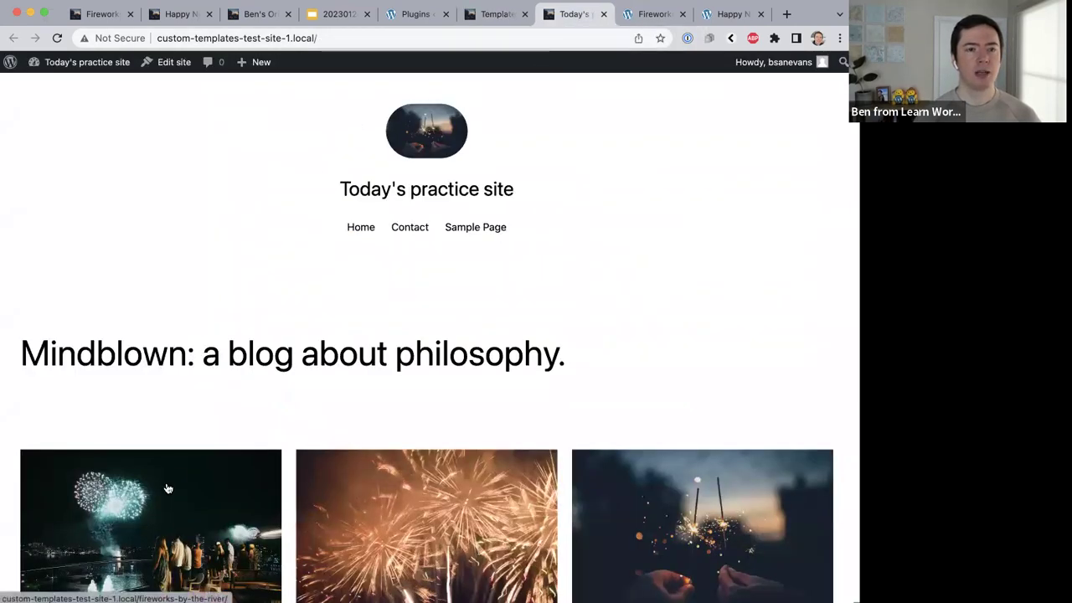
left_click(653, 15)
scroll(486, 159, "up", 15)
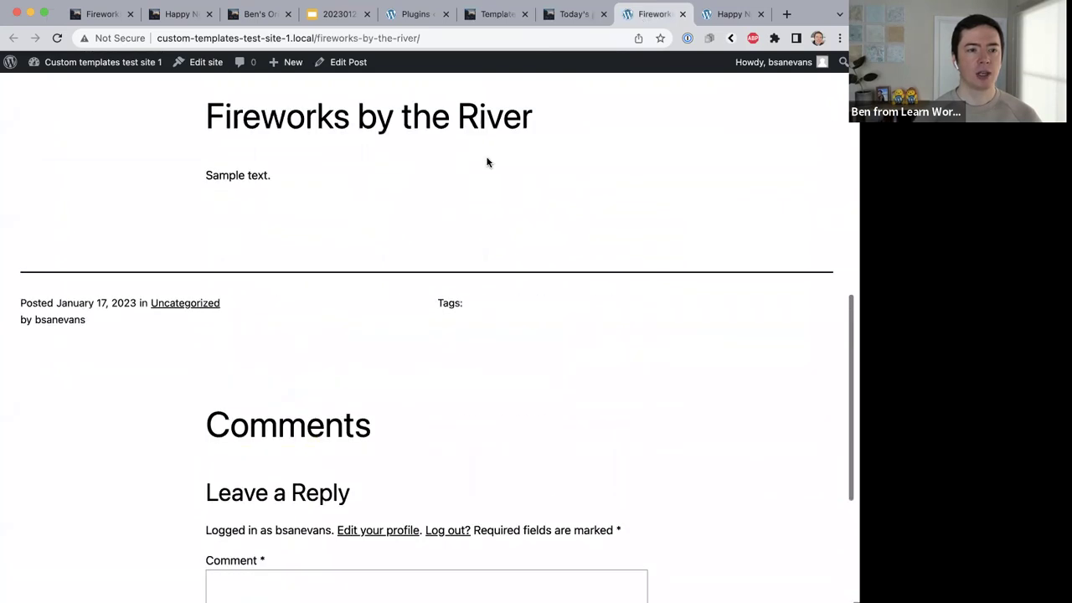
key("super+r")
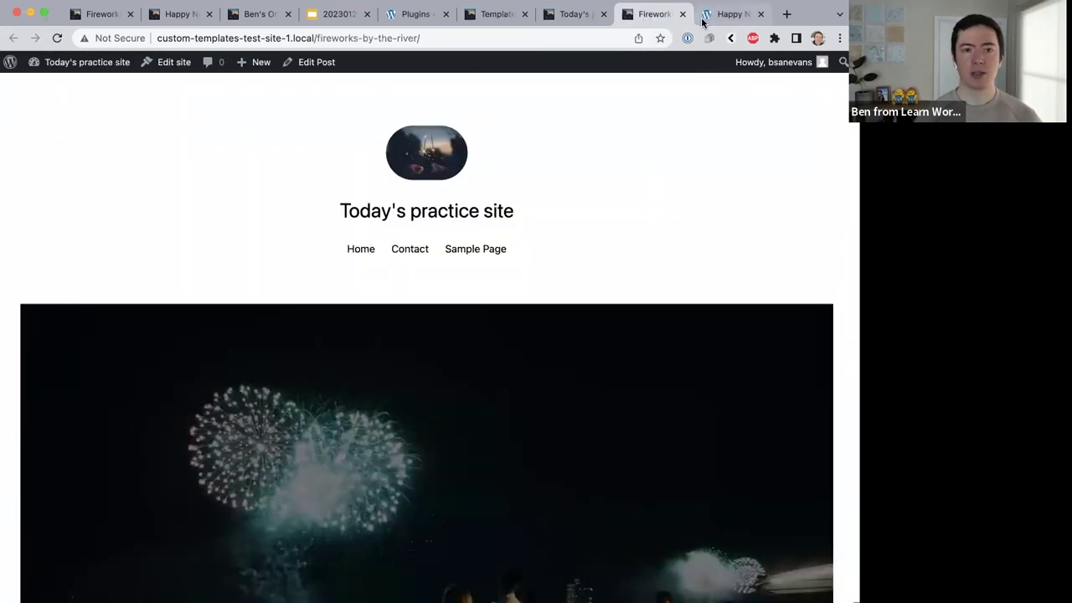
left_click(567, 27)
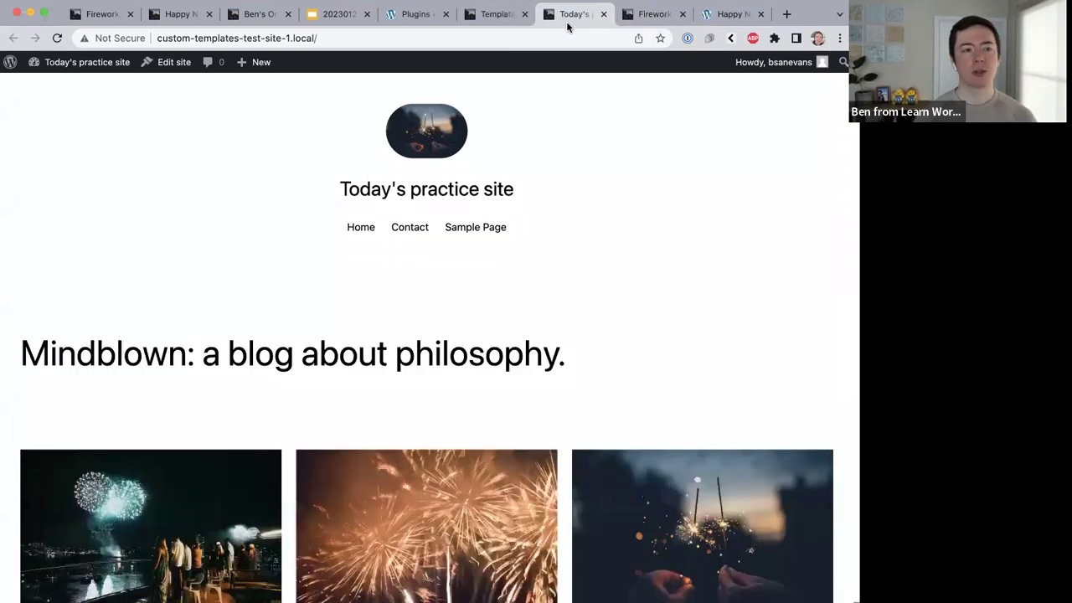
Examine the available actions for the customized Header in the Template Parts list without applying any.
left_click(392, 16)
left_click(494, 15)
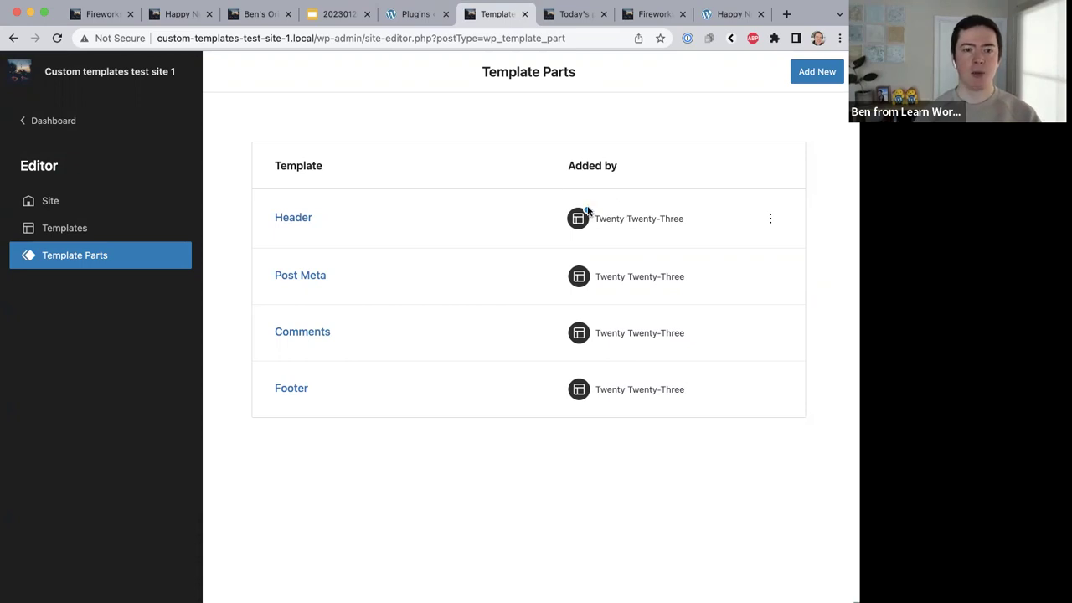
left_click(772, 222)
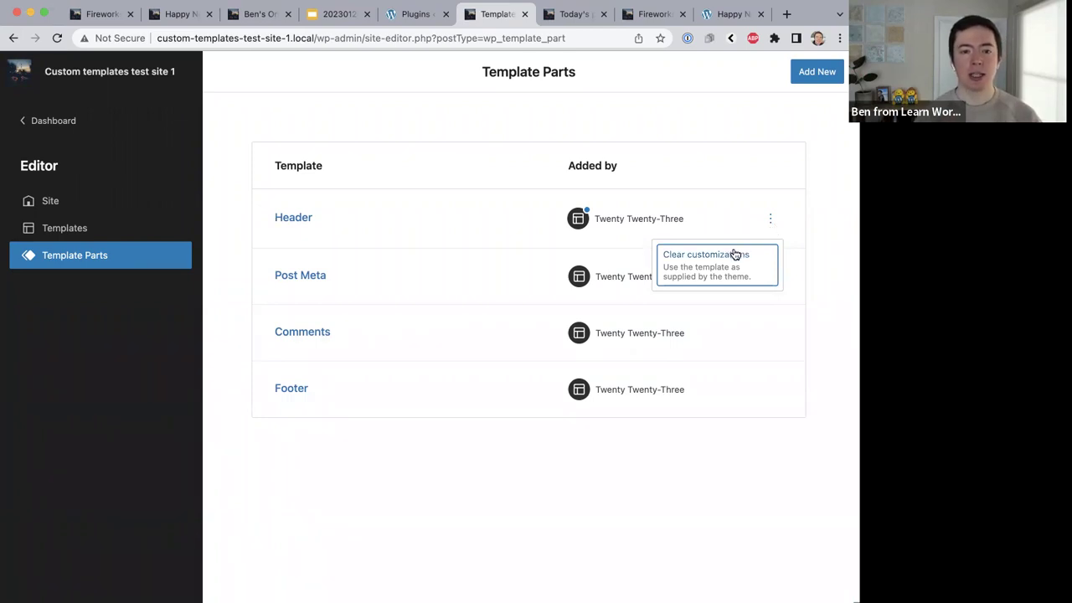
left_click(817, 253)
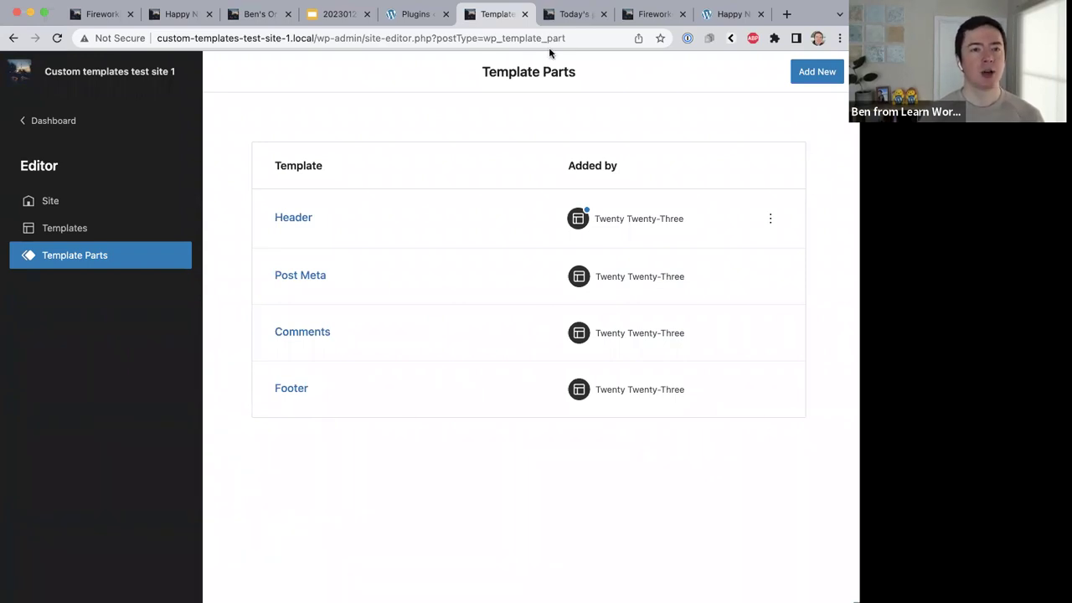
Inspect the footer at the end of the test site's front page.
left_click(570, 15)
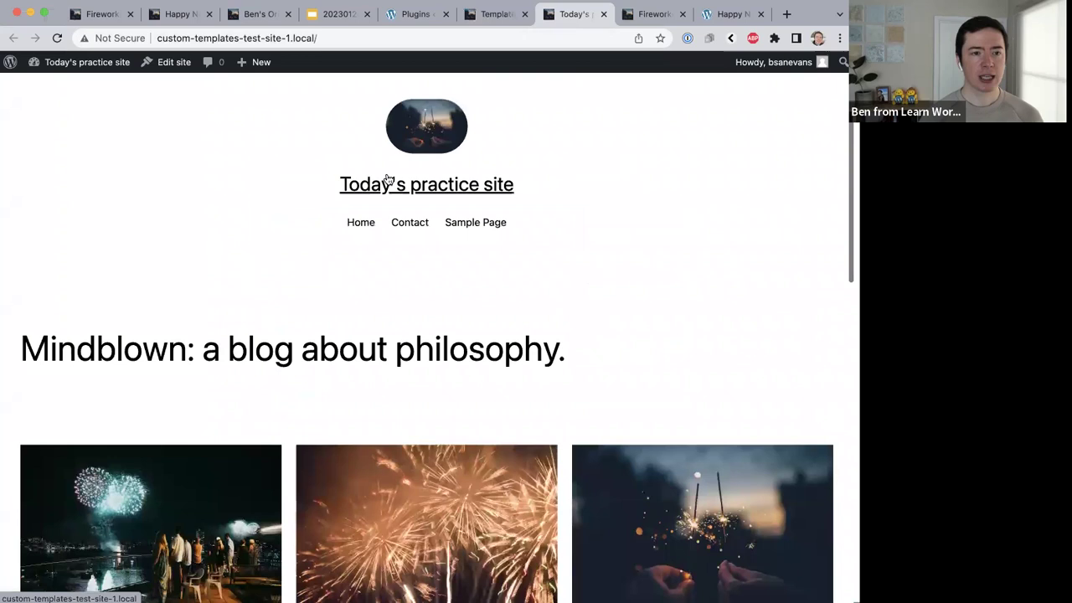
scroll(372, 185, "down", 3)
scroll(373, 191, "down", 10)
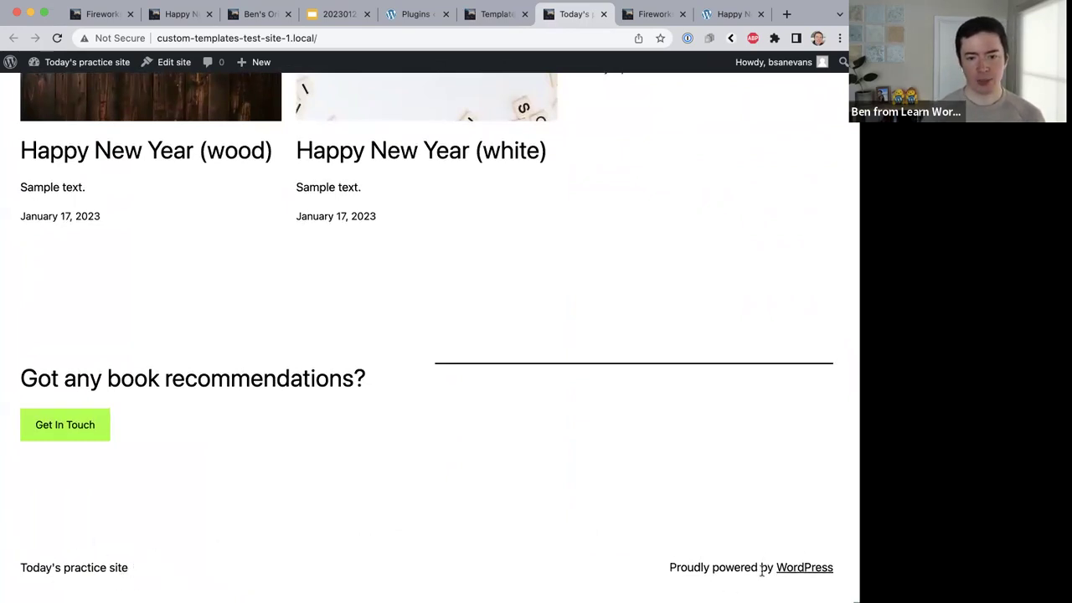
Compare the footers of the original design's front page and its Fireworks by the River post.
left_click(250, 14)
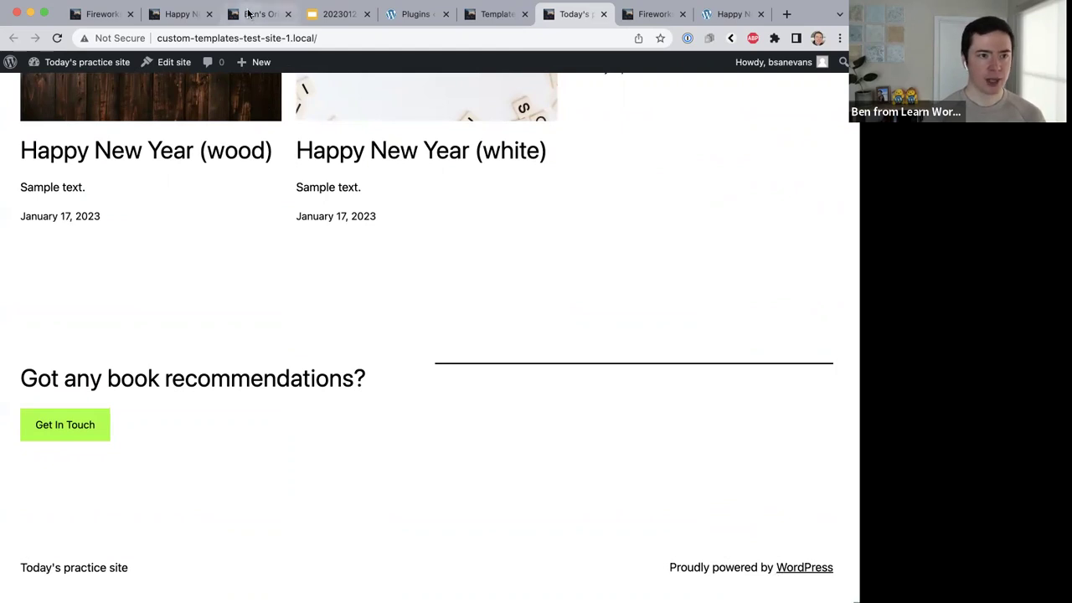
scroll(302, 221, "down", 10)
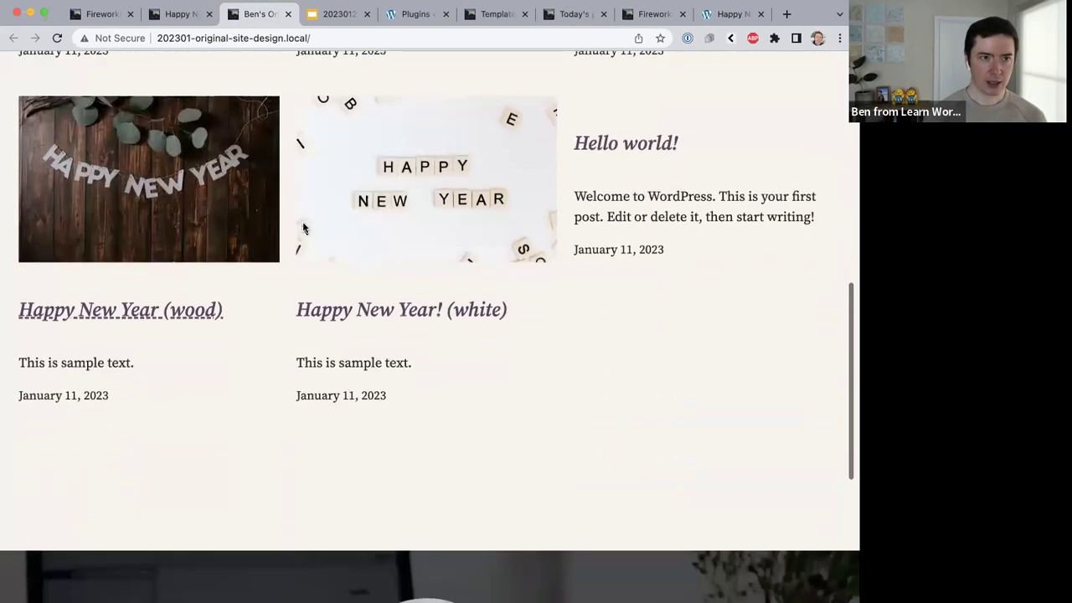
left_click(101, 15)
scroll(200, 201, "down", 3)
scroll(199, 207, "down", 2)
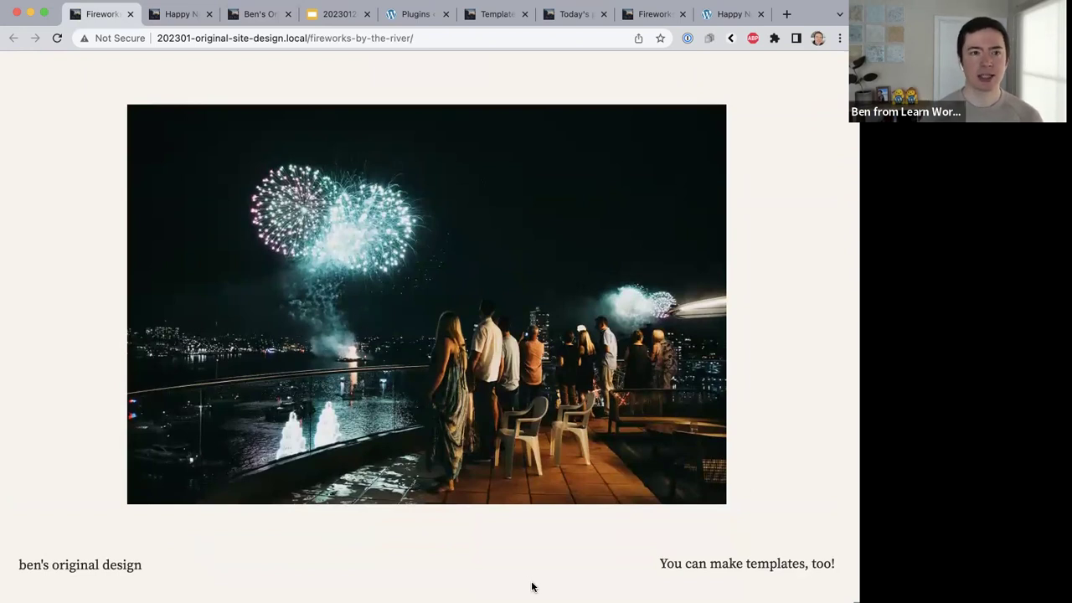
left_click(259, 14)
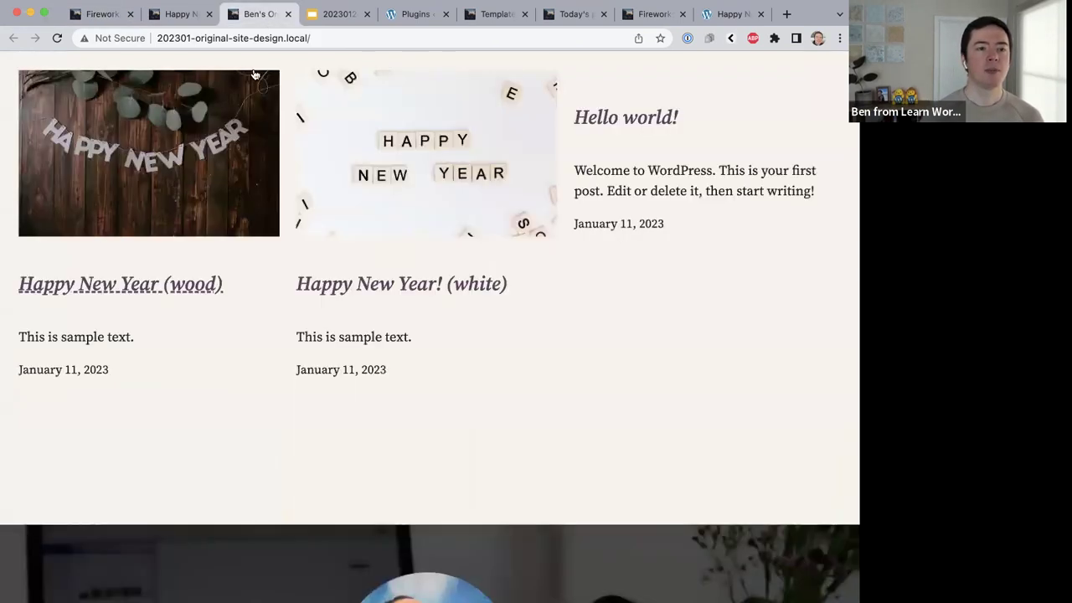
scroll(248, 210, "down", 4)
scroll(248, 209, "up", 1)
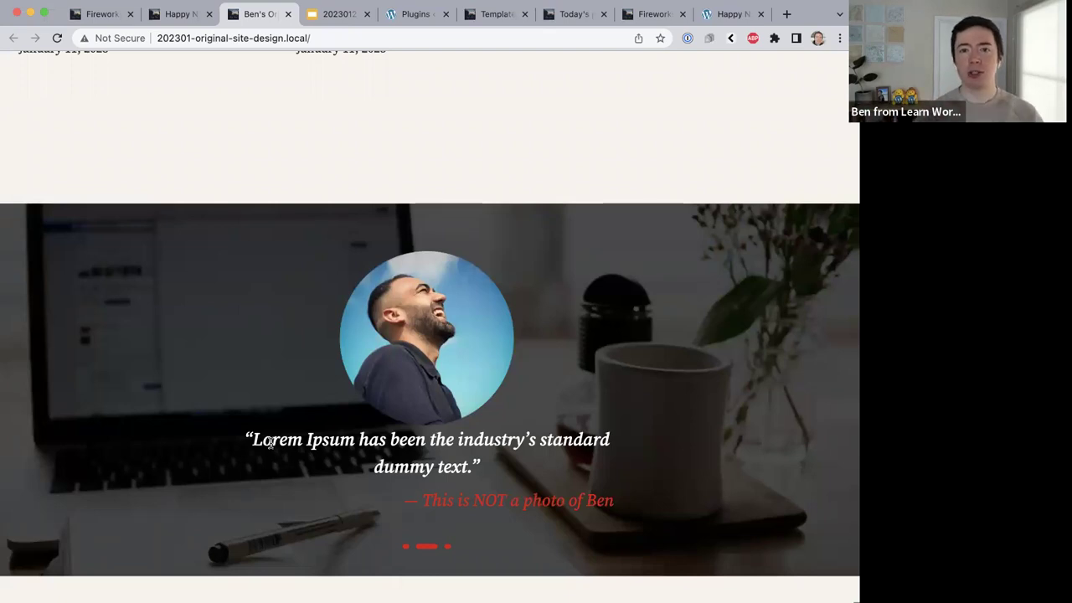
Create a template part named "New Footer with Image" in the Footer area.
left_click(494, 16)
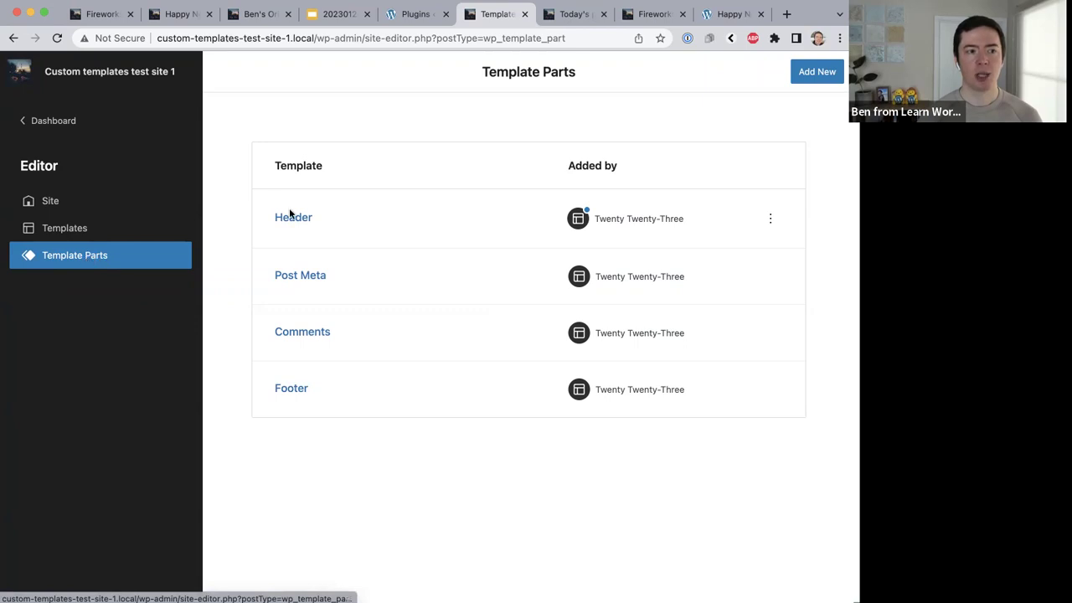
left_click(806, 74)
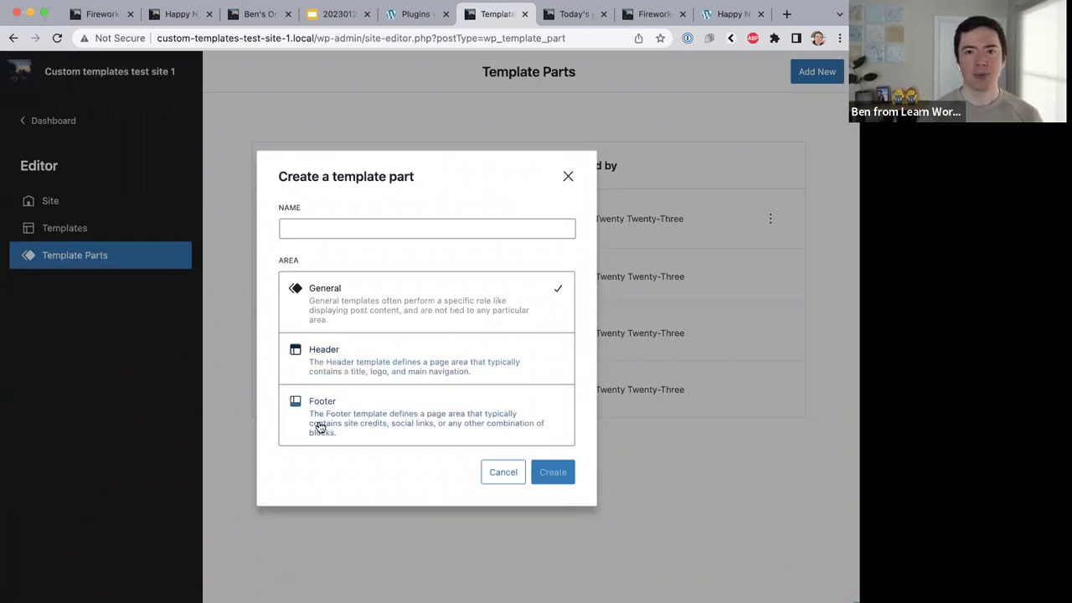
left_click(319, 235)
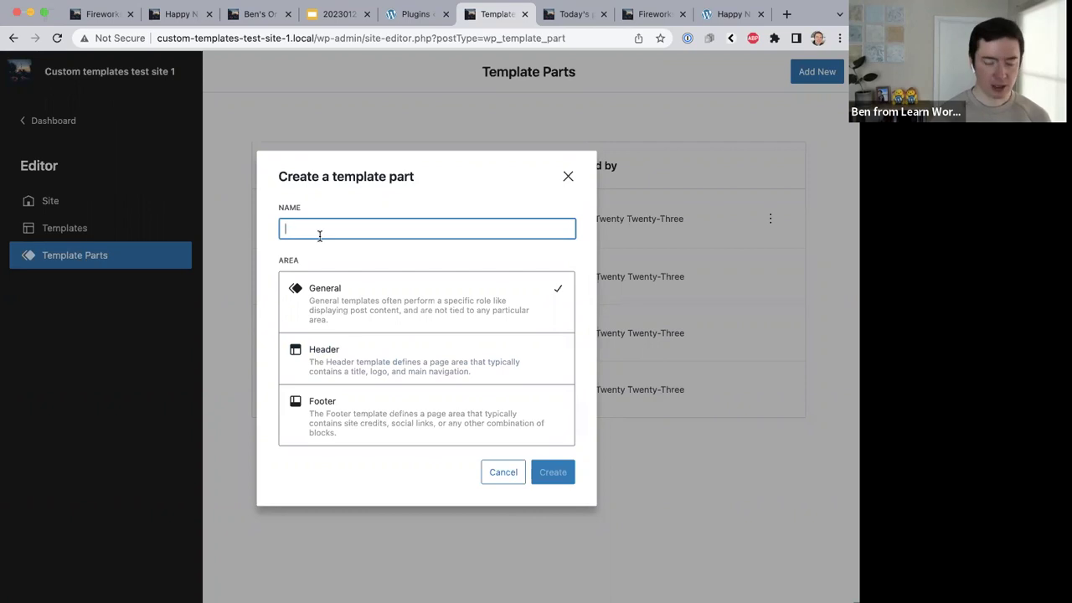
type("New")
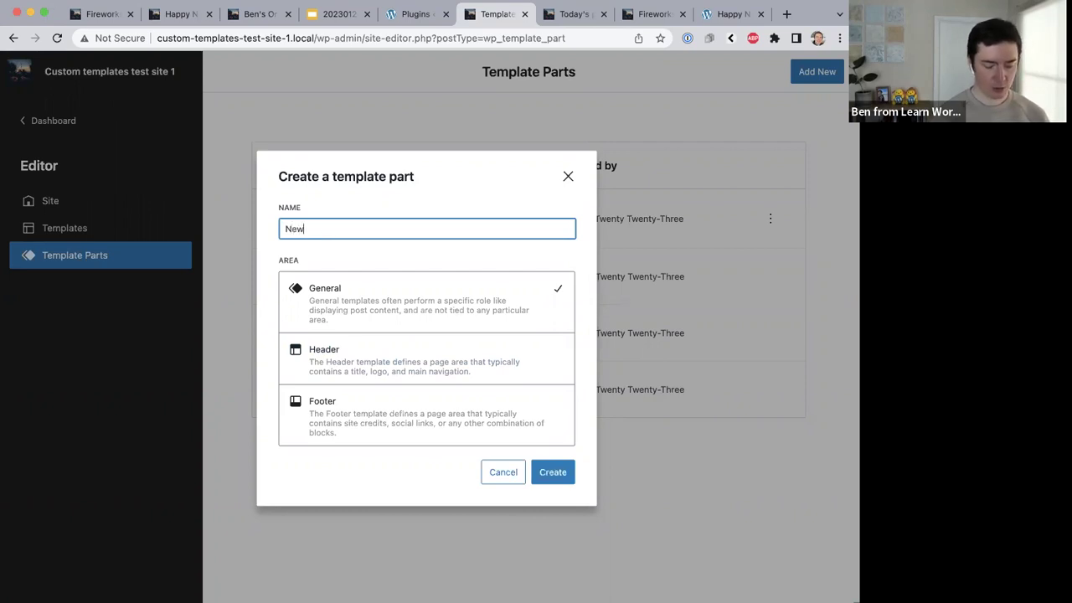
type(" Footer")
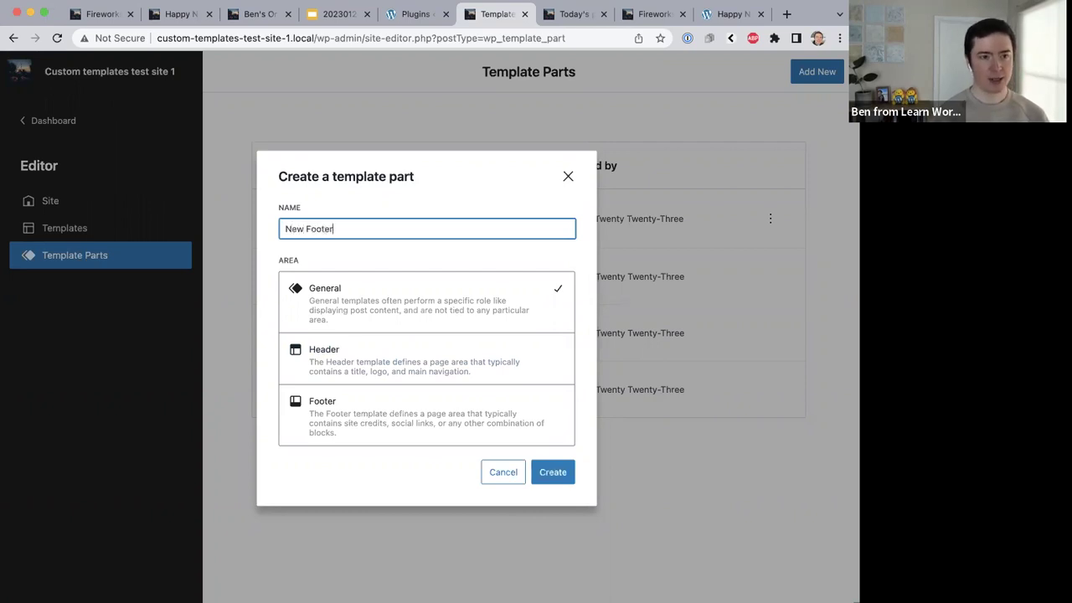
type(" with Image")
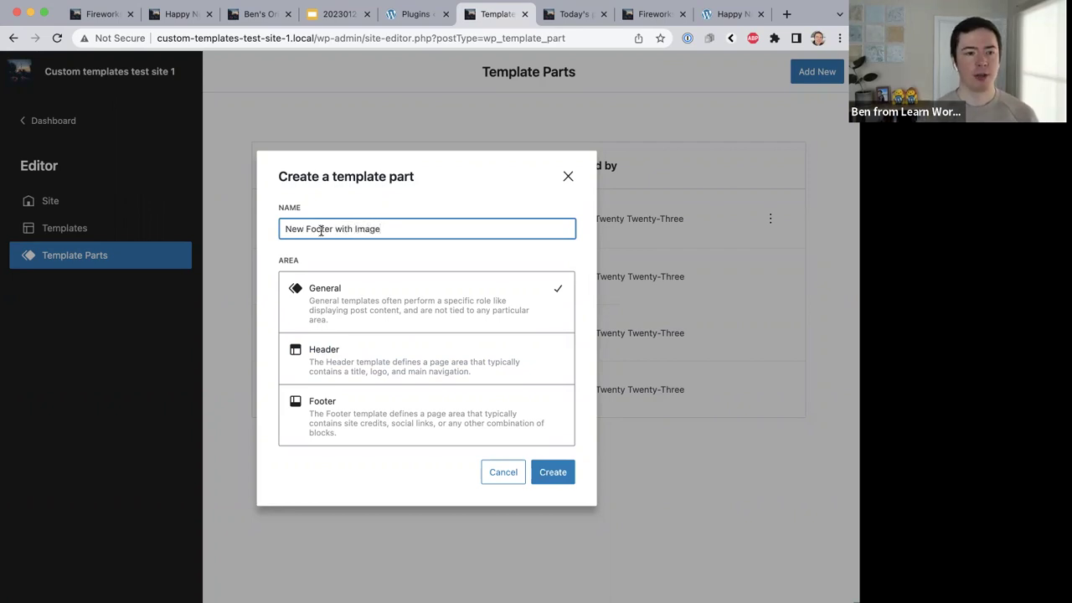
left_click(315, 406)
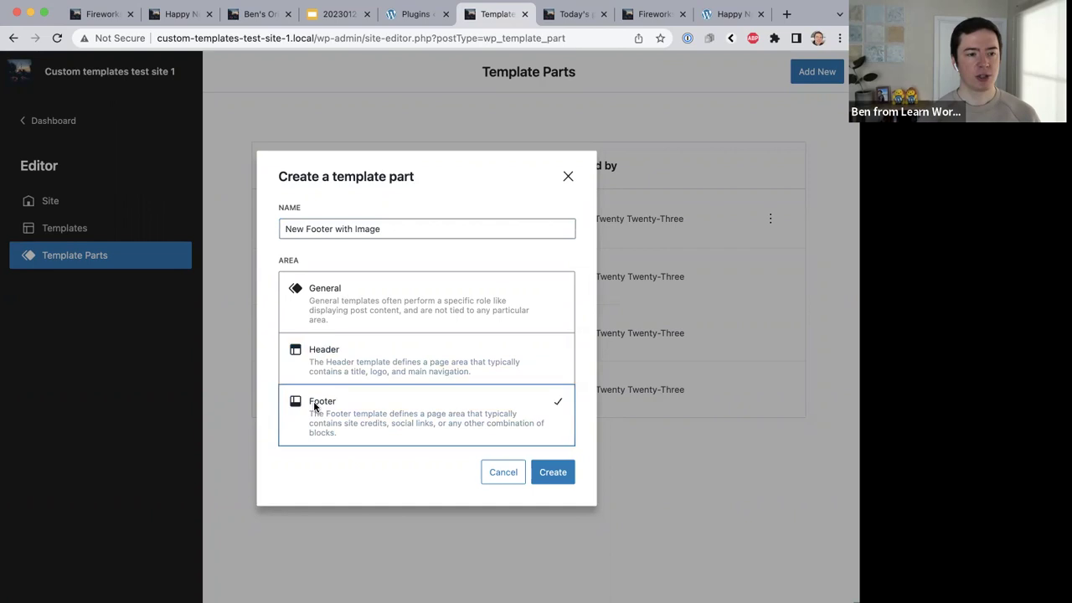
left_click(553, 474)
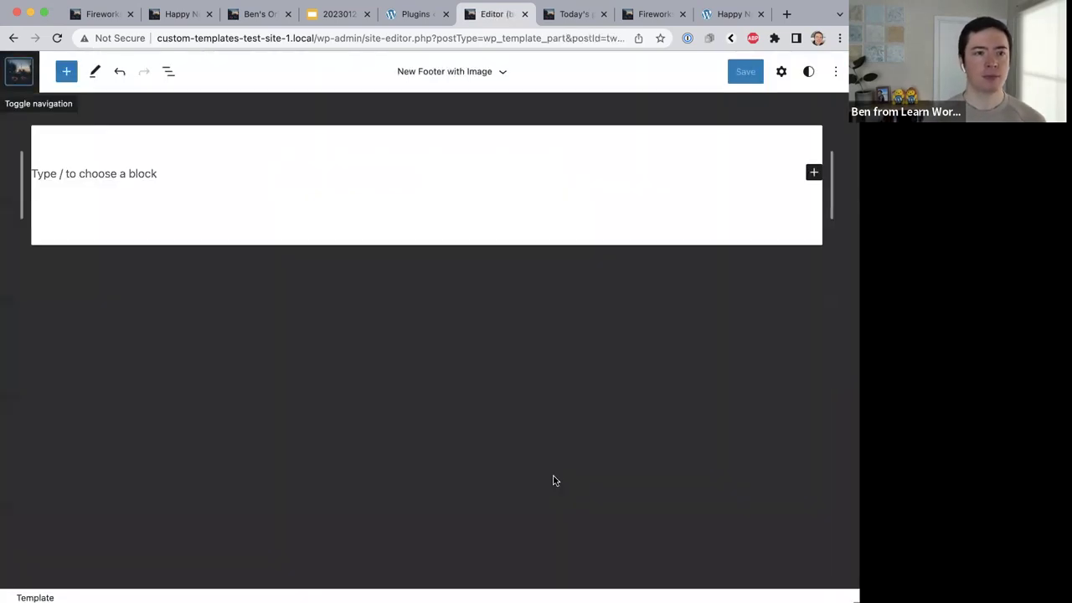
Look through the block pattern categories available for the new footer, leaving Featured selected.
left_click(67, 74)
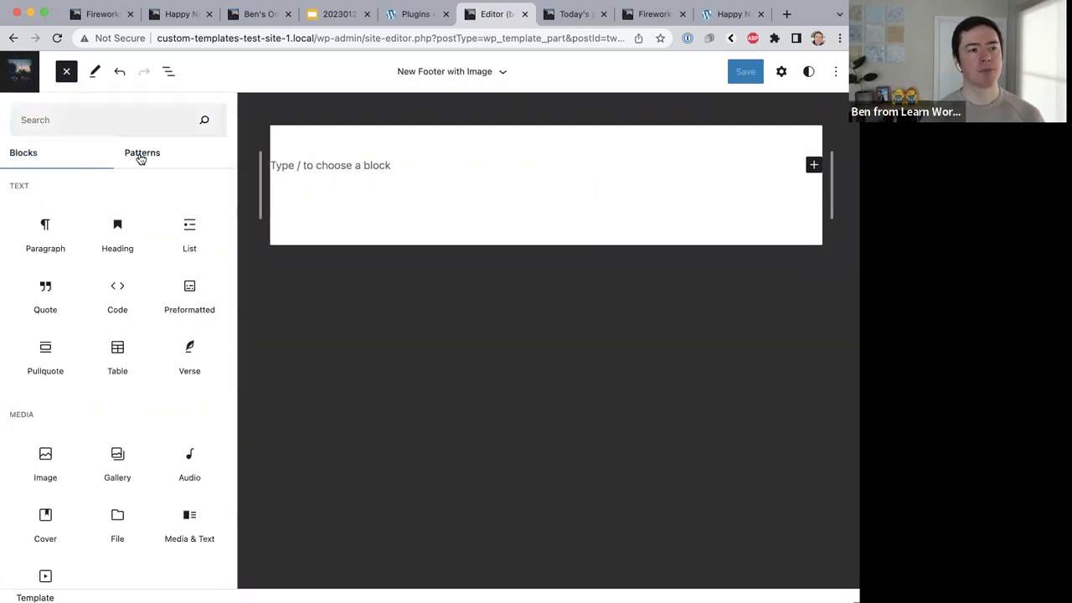
left_click(141, 155)
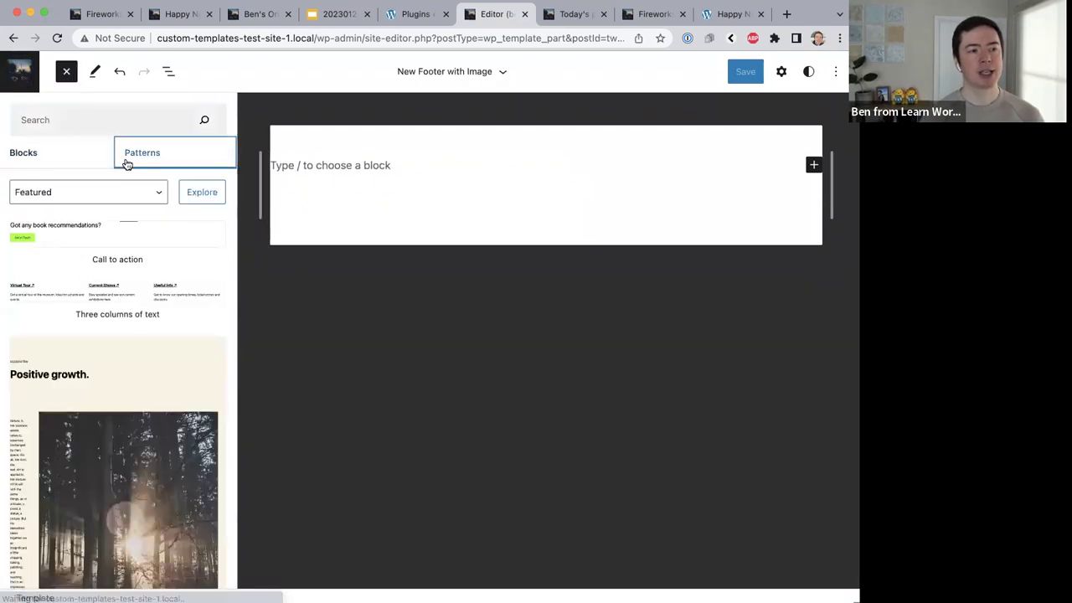
left_click(63, 197)
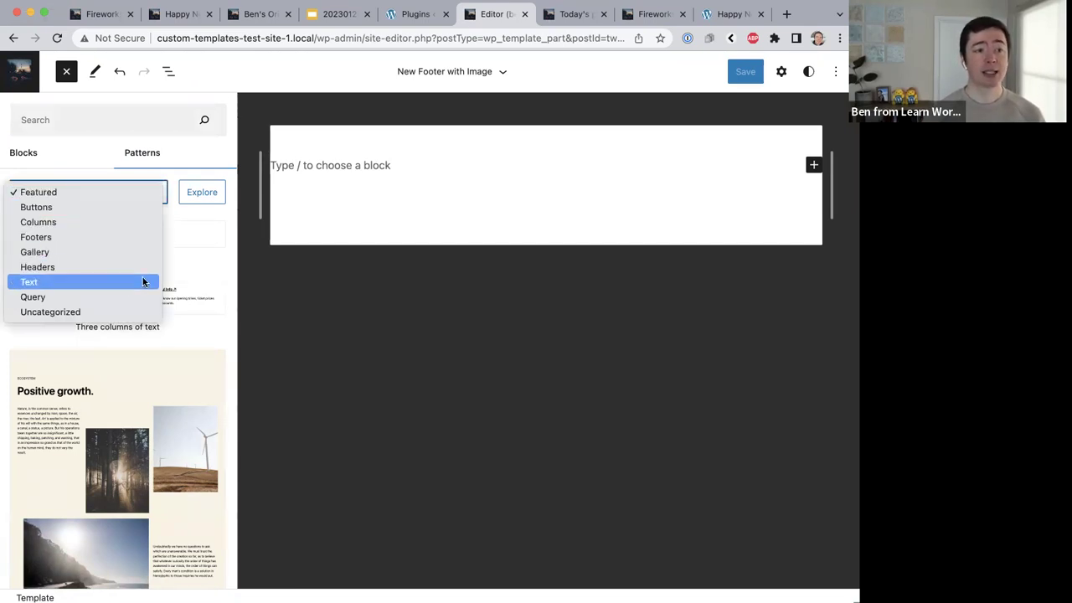
left_click(187, 265)
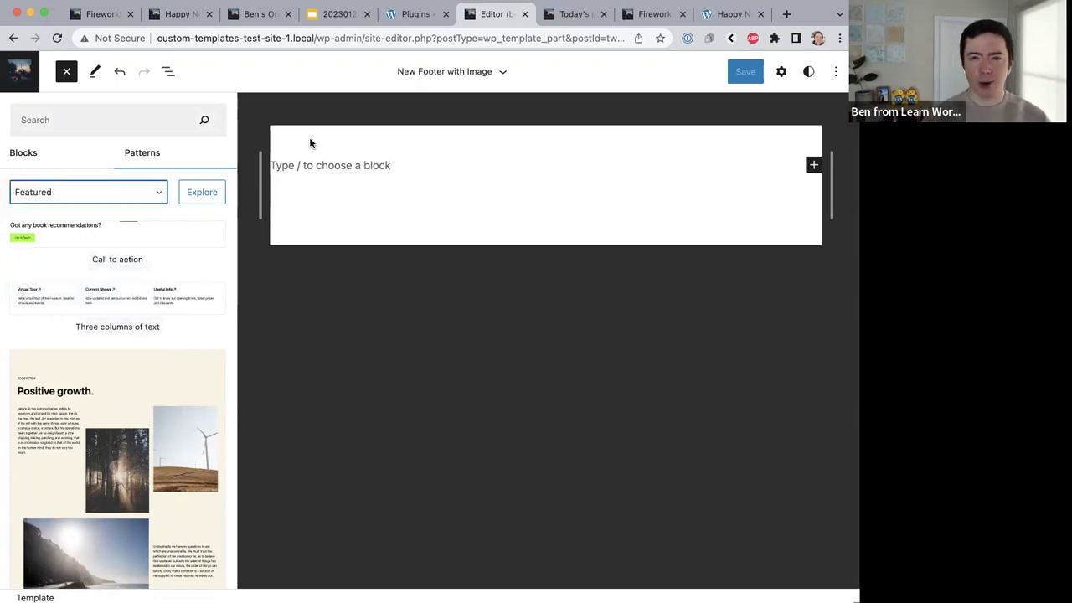
Switch to the Google Slides presentation and open the footer pattern's WordPress.org page from the link in the speaker notes.
left_click(327, 22)
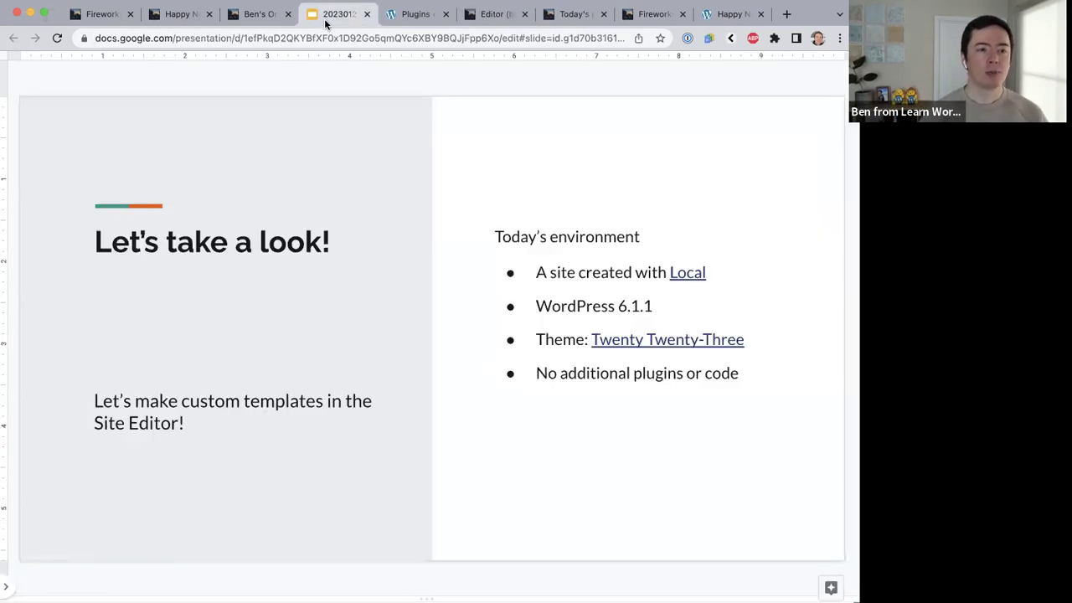
left_click_drag(425, 598, 424, 556)
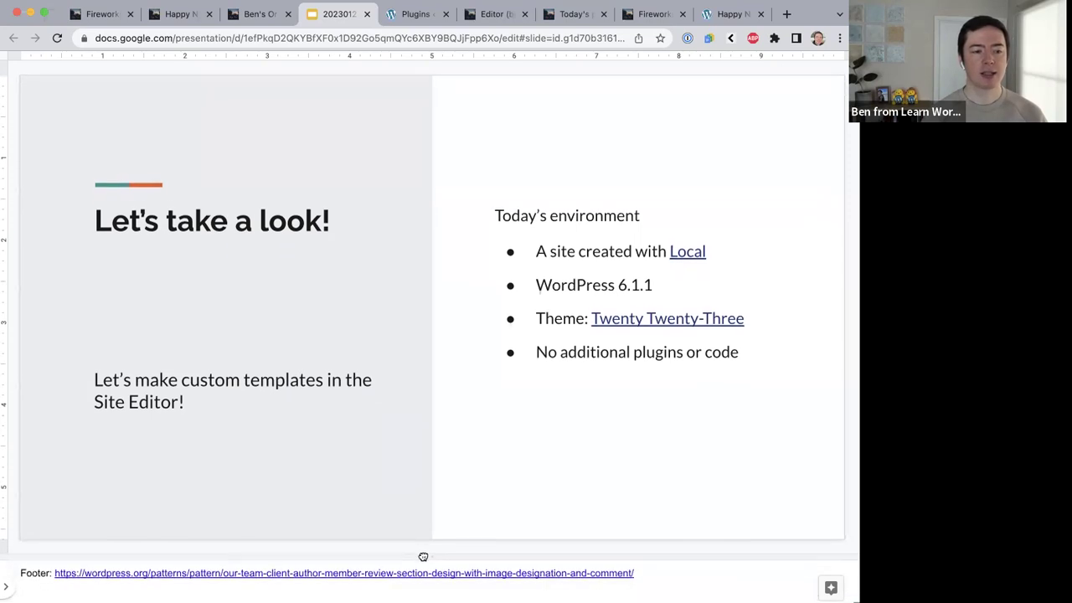
left_click(310, 574)
left_click(236, 591)
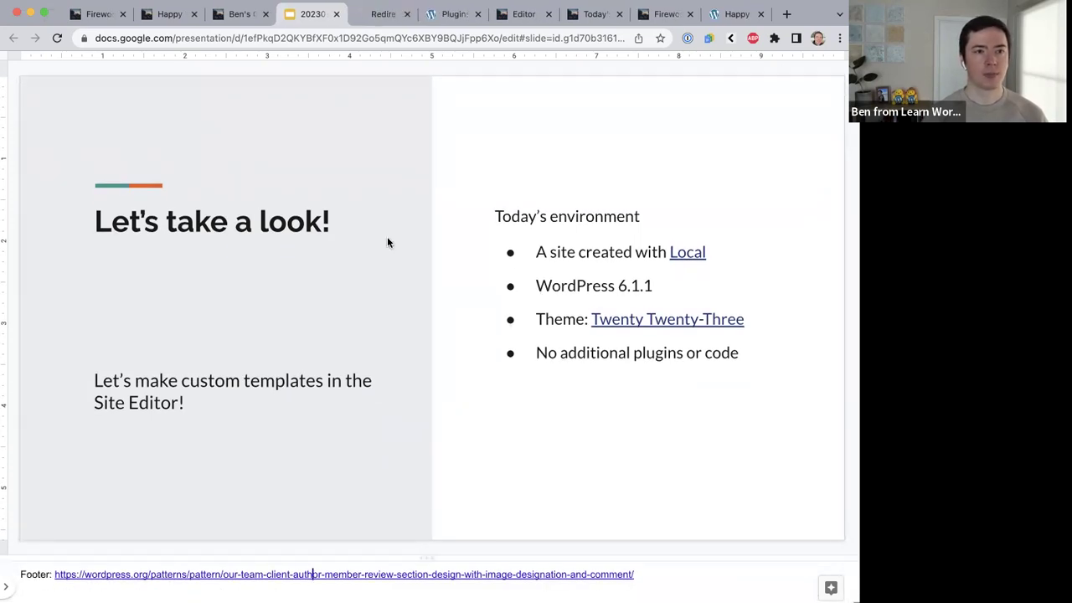
left_click(374, 15)
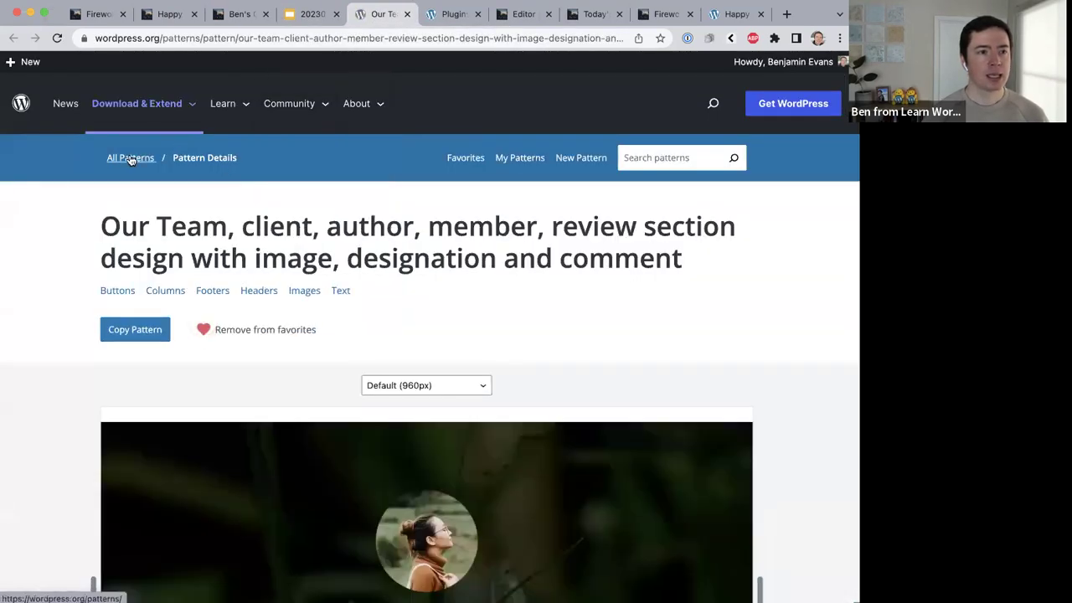
Open the full WordPress.org pattern directory and browse the newest patterns for layouts that could be copied.
left_click(130, 157)
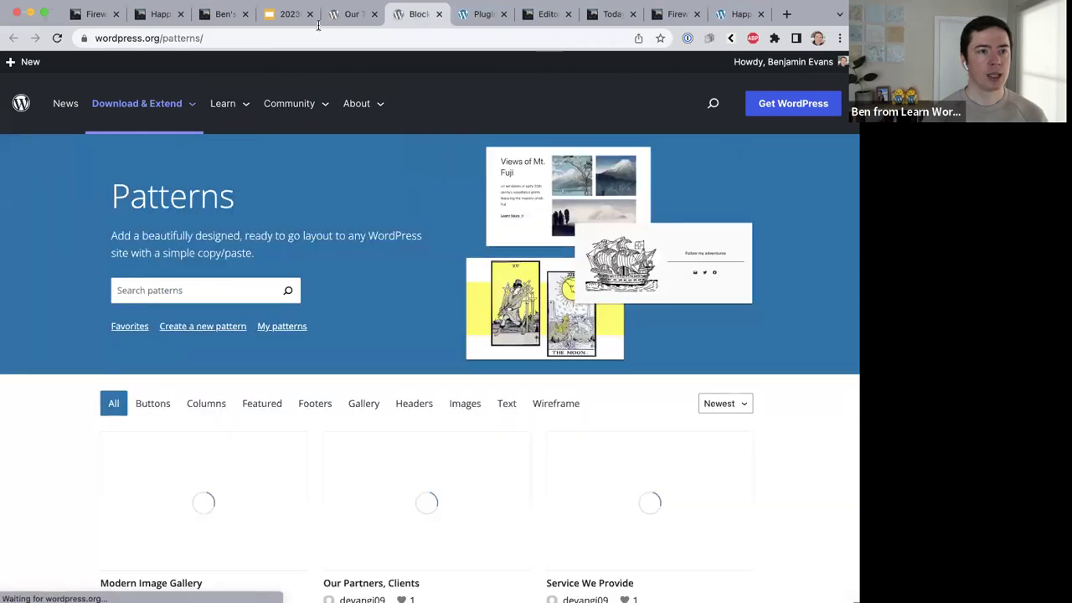
left_click(249, 32)
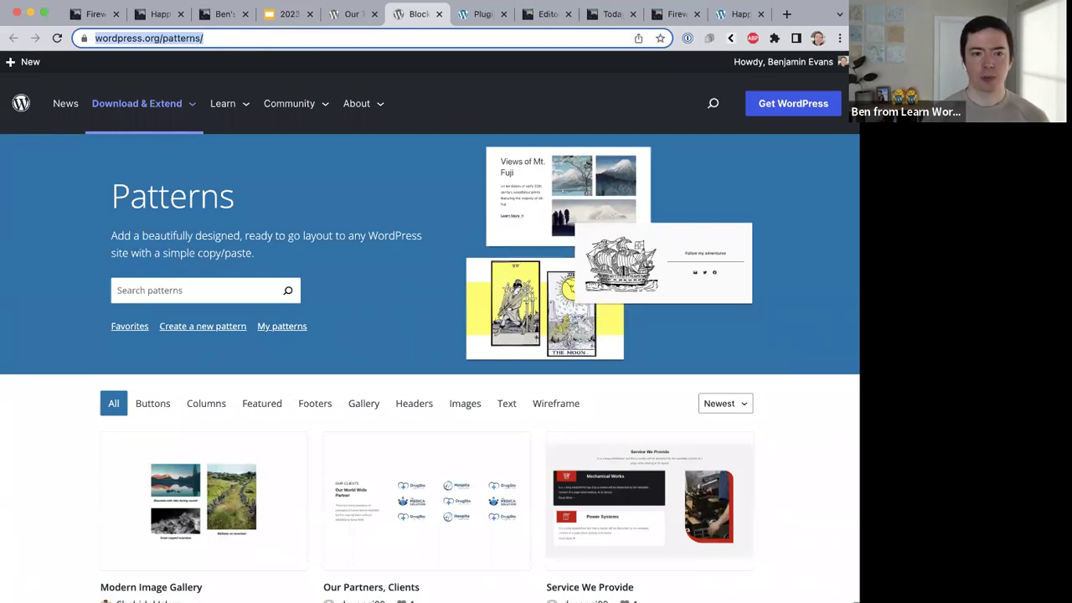
scroll(295, 280, "down", 10)
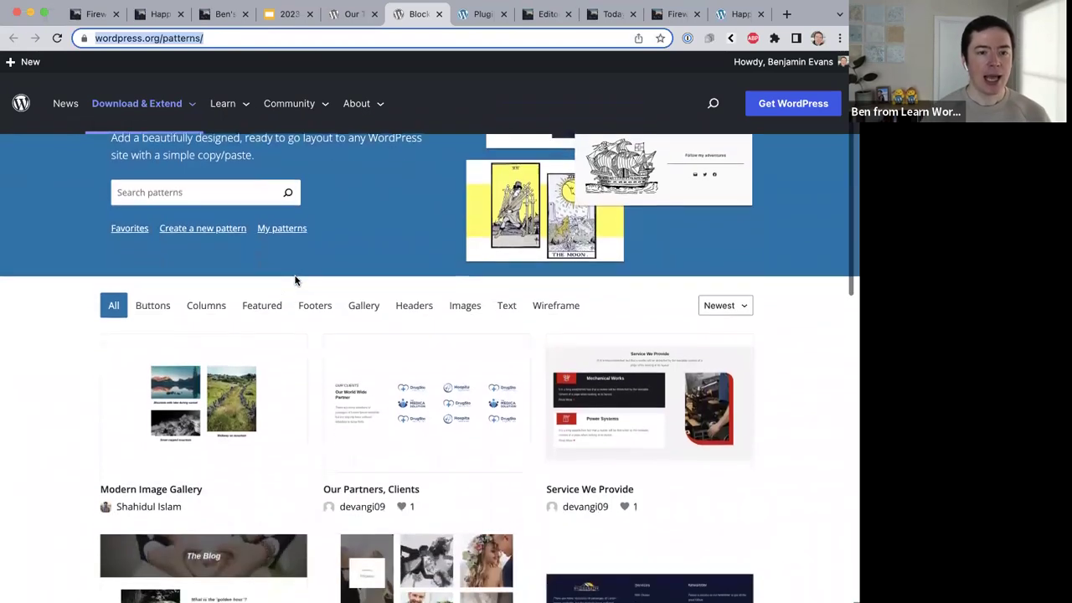
scroll(294, 280, "down", 2)
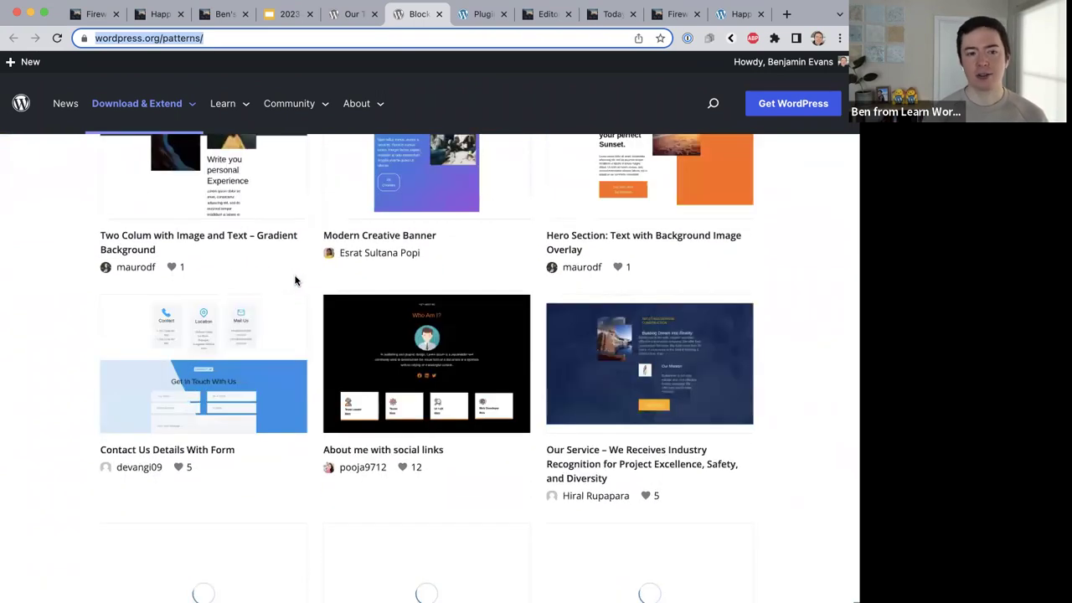
scroll(295, 280, "up", 10)
scroll(295, 281, "up", 3)
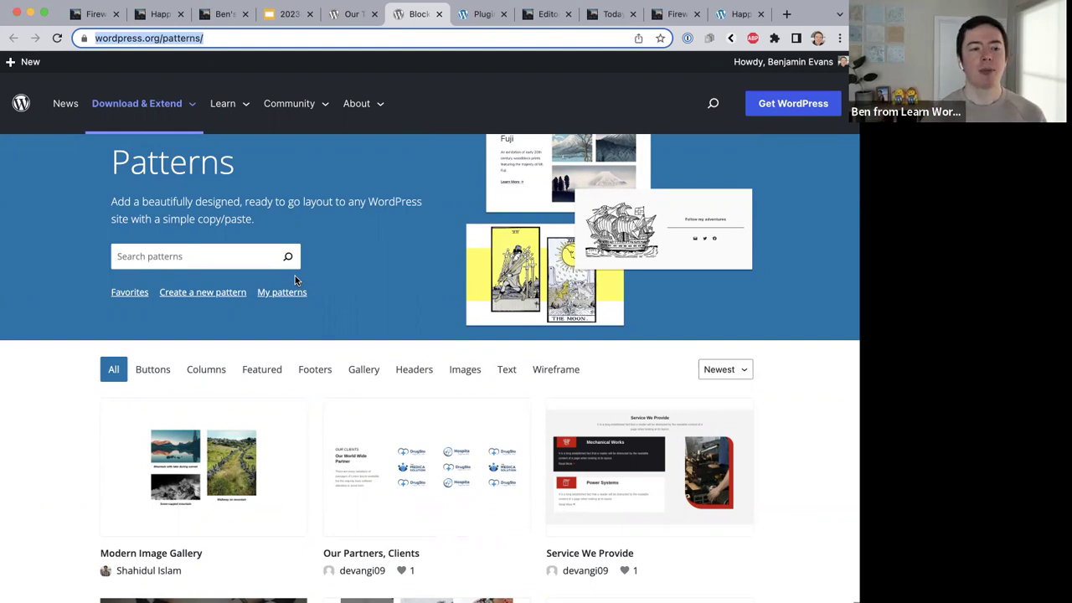
scroll(294, 278, "down", 1)
mouse_move(427, 338)
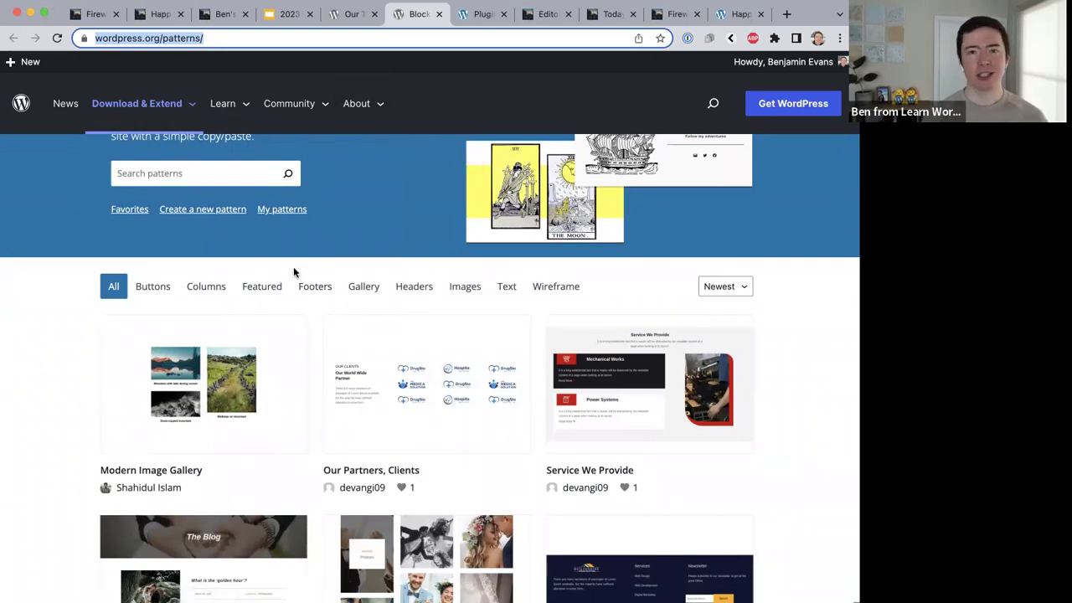
scroll(293, 272, "down", 5)
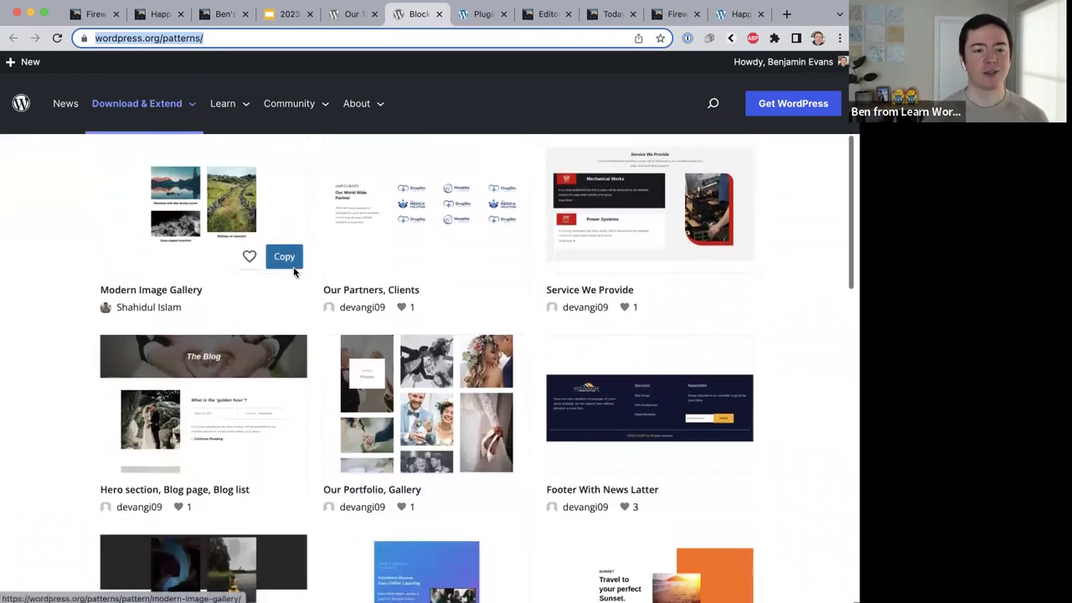
scroll(293, 268, "down", 2)
scroll(294, 270, "up", 2)
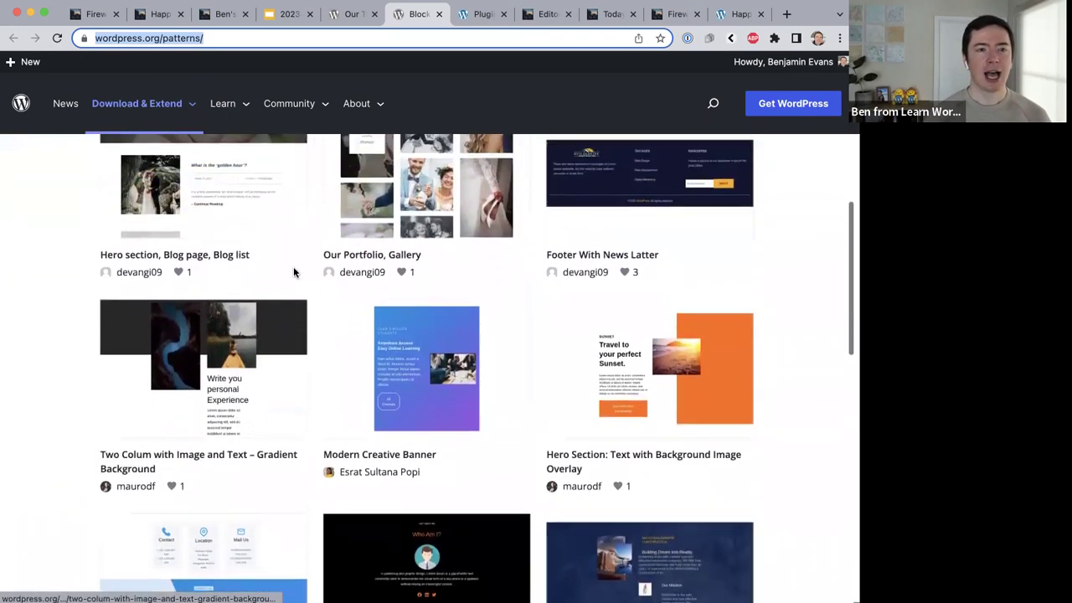
Return to the page of the Our Team review section pattern and examine its title, categories and preview.
left_click(336, 16)
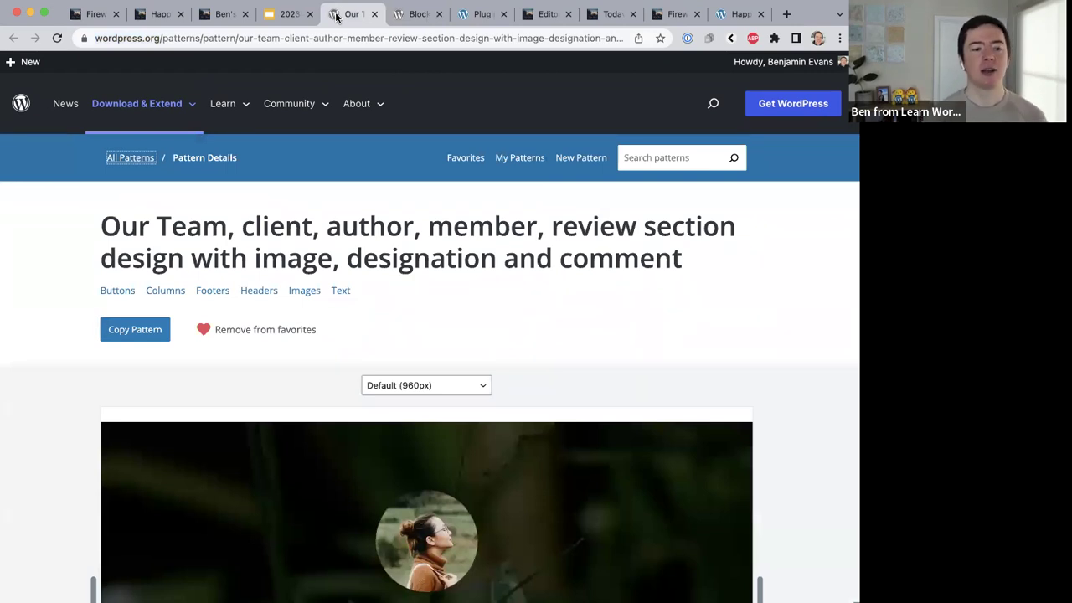
scroll(156, 246, "down", 2)
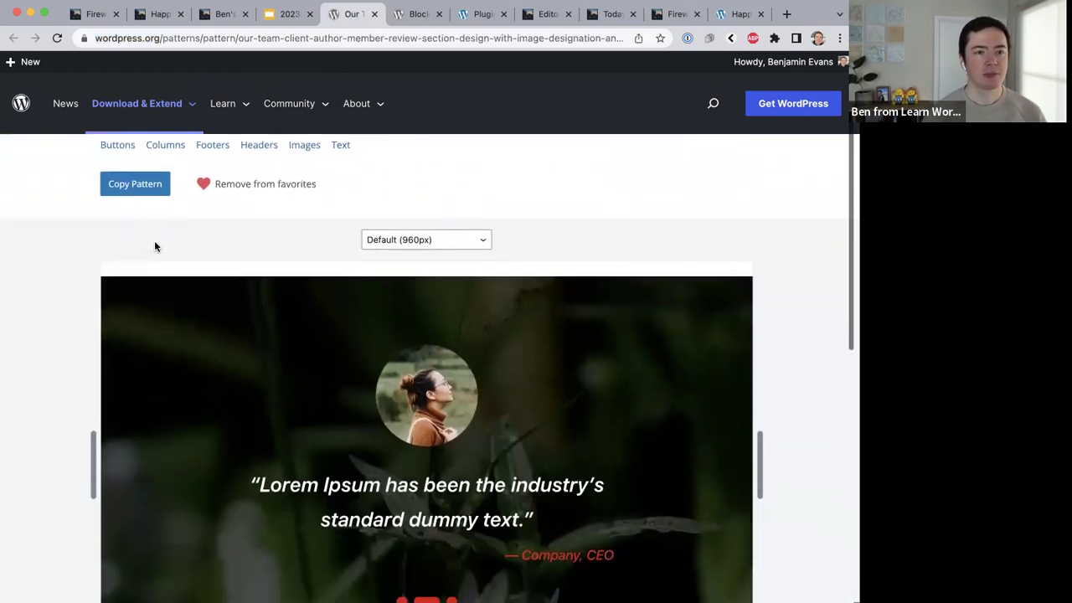
scroll(154, 241, "down", 2)
scroll(154, 240, "up", 4)
scroll(185, 268, "down", 1)
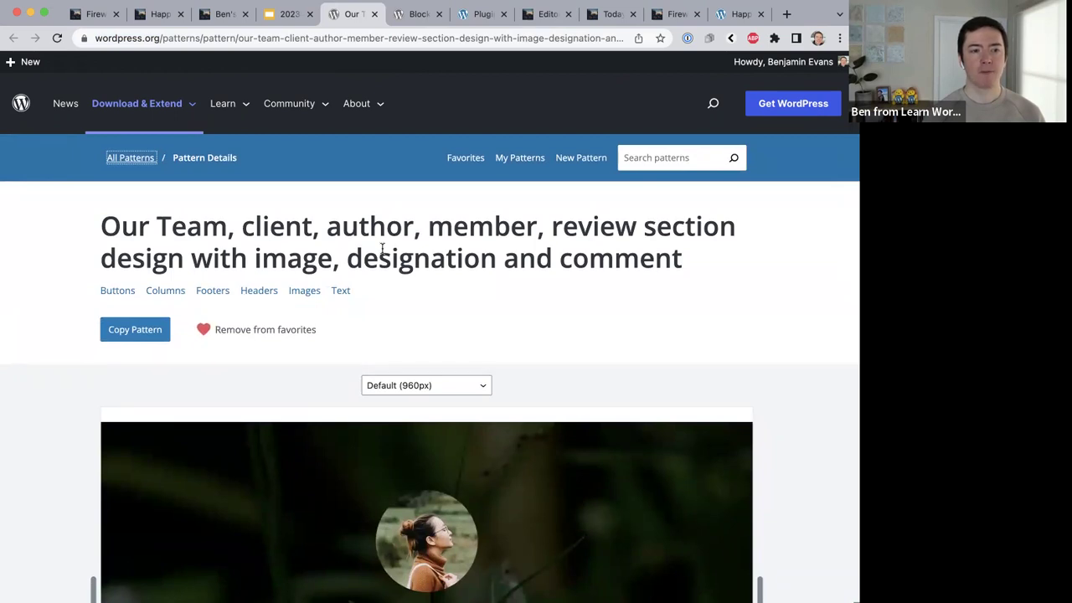
Go back to the pattern directory and open the list of favorite patterns.
left_click(415, 15)
scroll(439, 263, "up", 10)
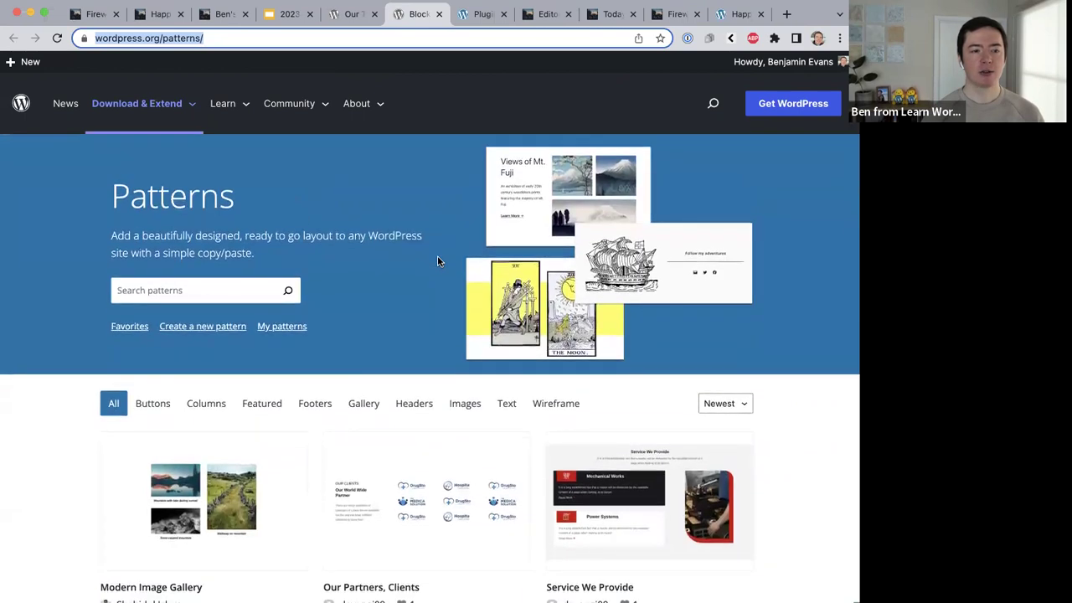
left_click(130, 329)
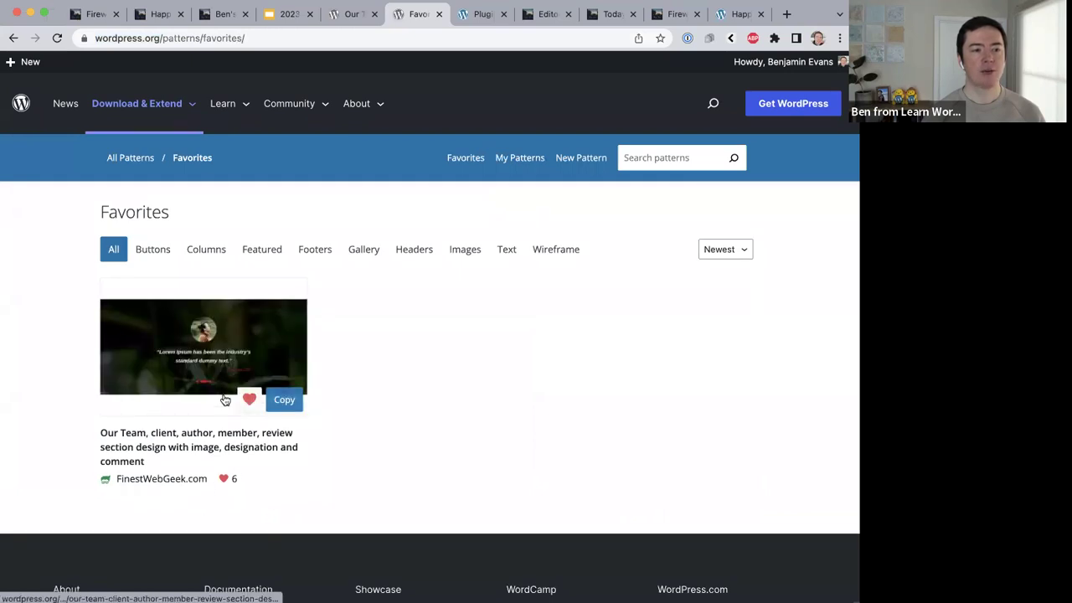
Review the Our Team review section pattern's preview on its own page and copy the pattern.
left_click(340, 23)
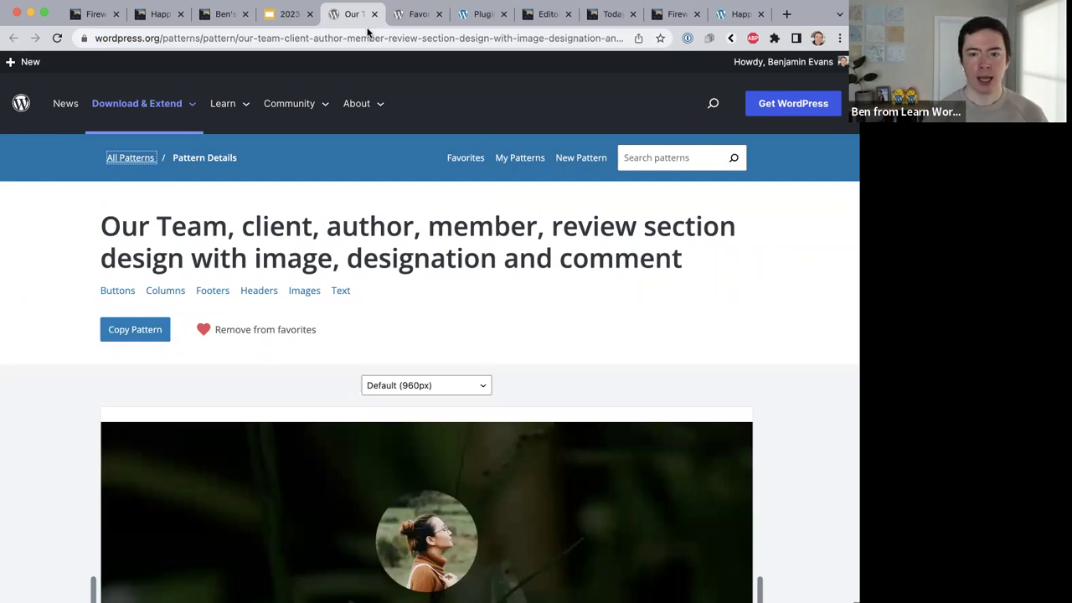
scroll(390, 201, "down", 5)
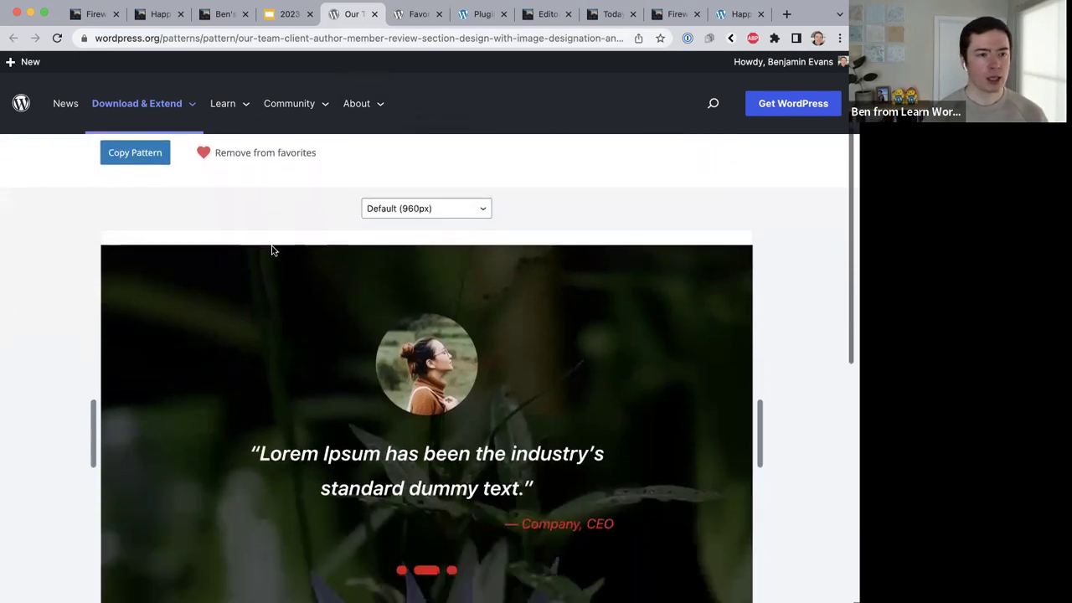
scroll(271, 249, "down", 5)
scroll(272, 250, "up", 8)
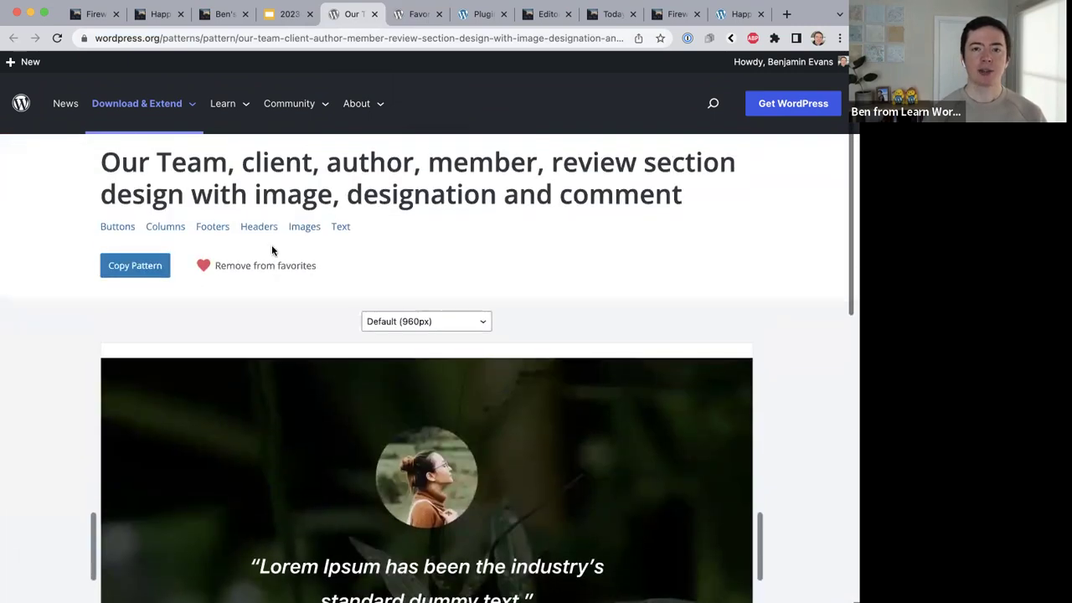
scroll(271, 249, "up", 2)
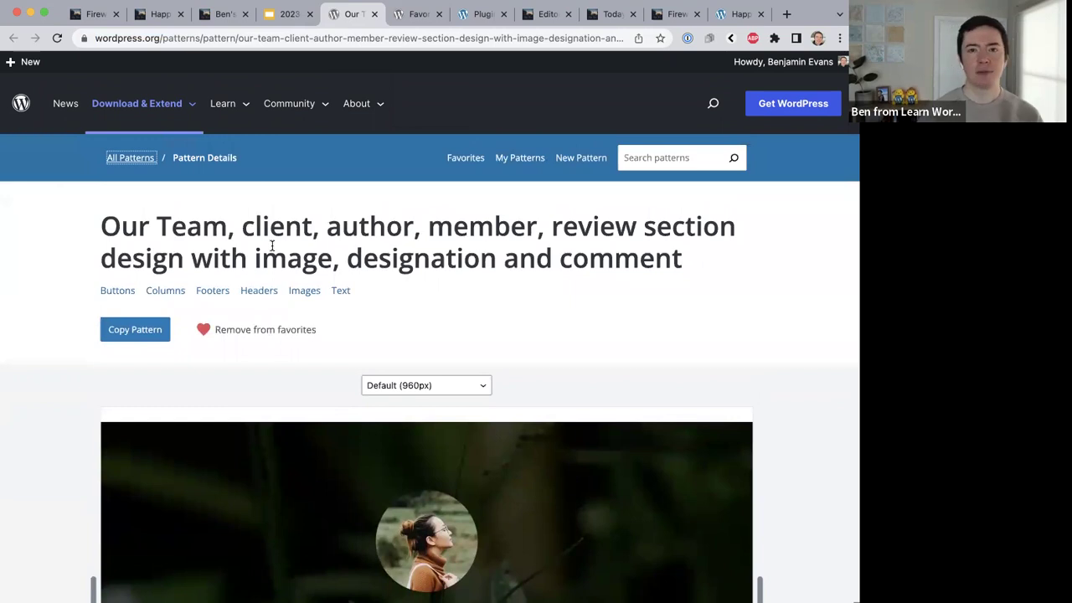
left_click(128, 334)
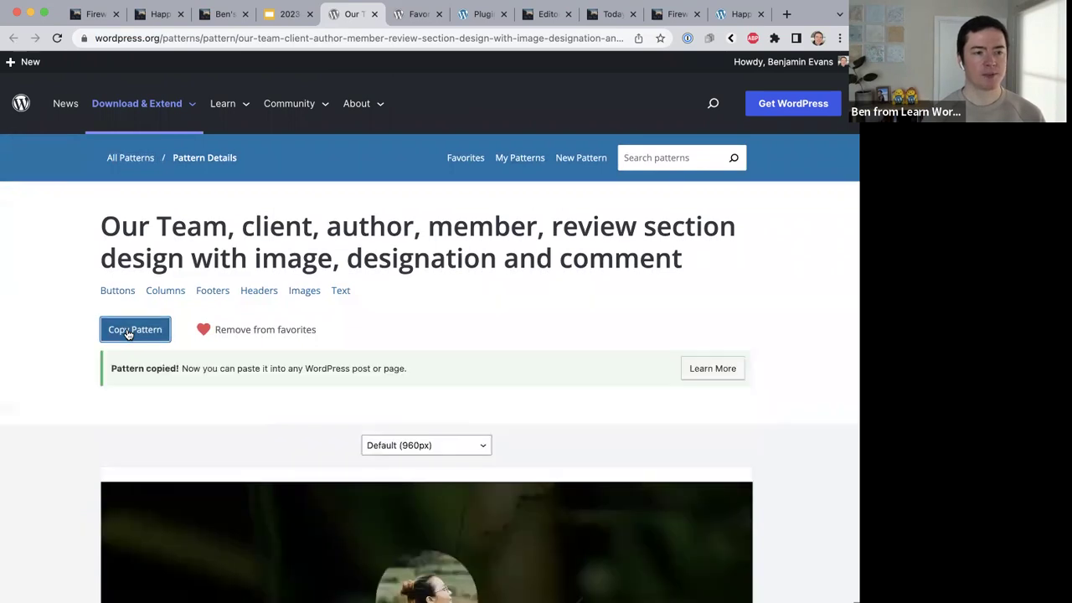
Switch to the test site's editor, show the List View, and paste the copied pattern into the empty paragraph of New Footer with Image.
left_click(545, 13)
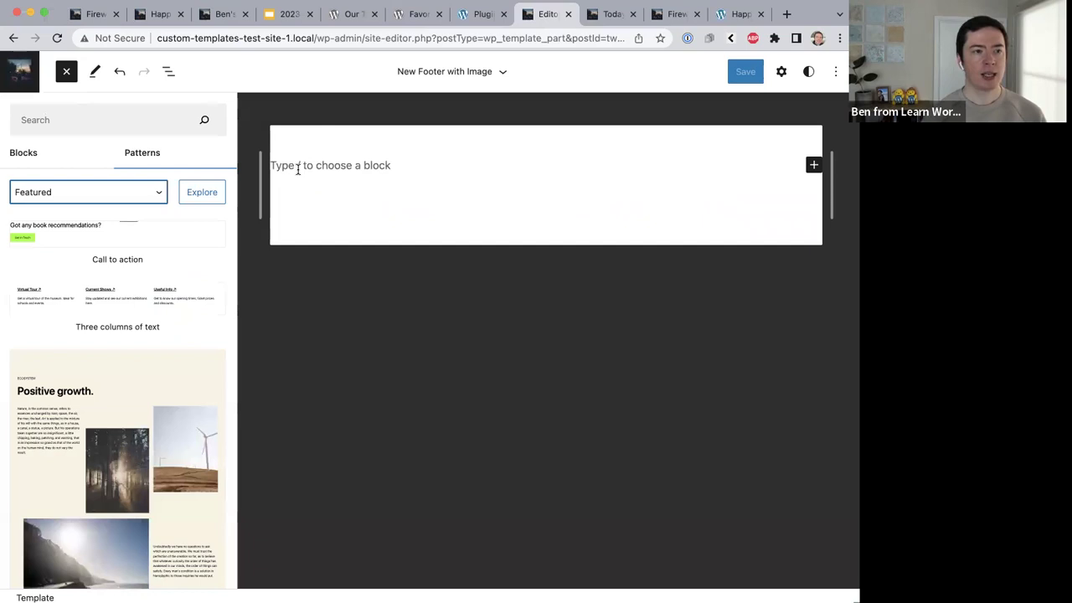
left_click(168, 74)
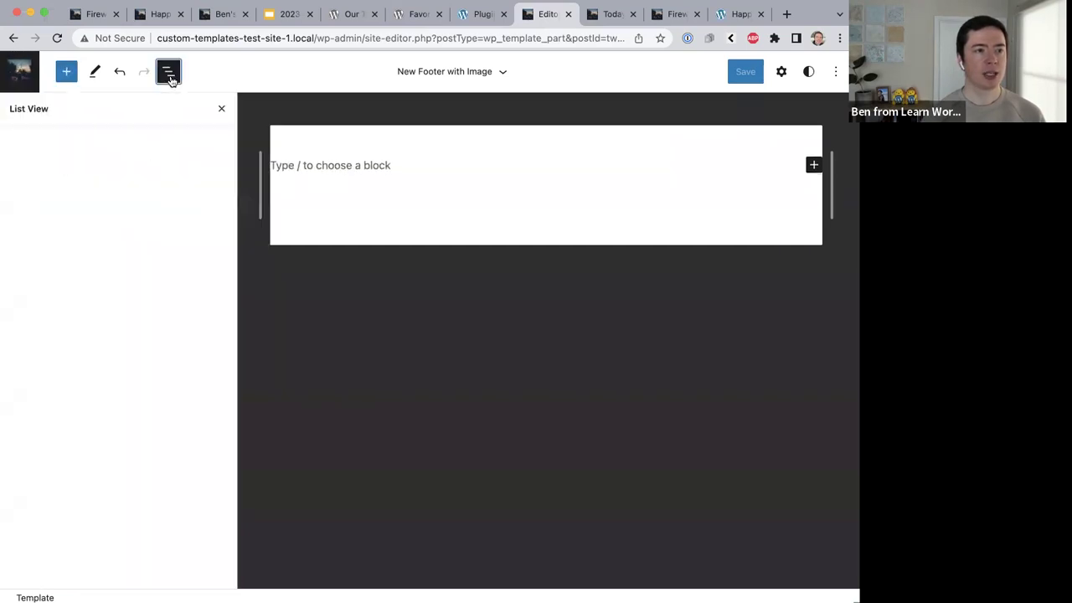
left_click(292, 156)
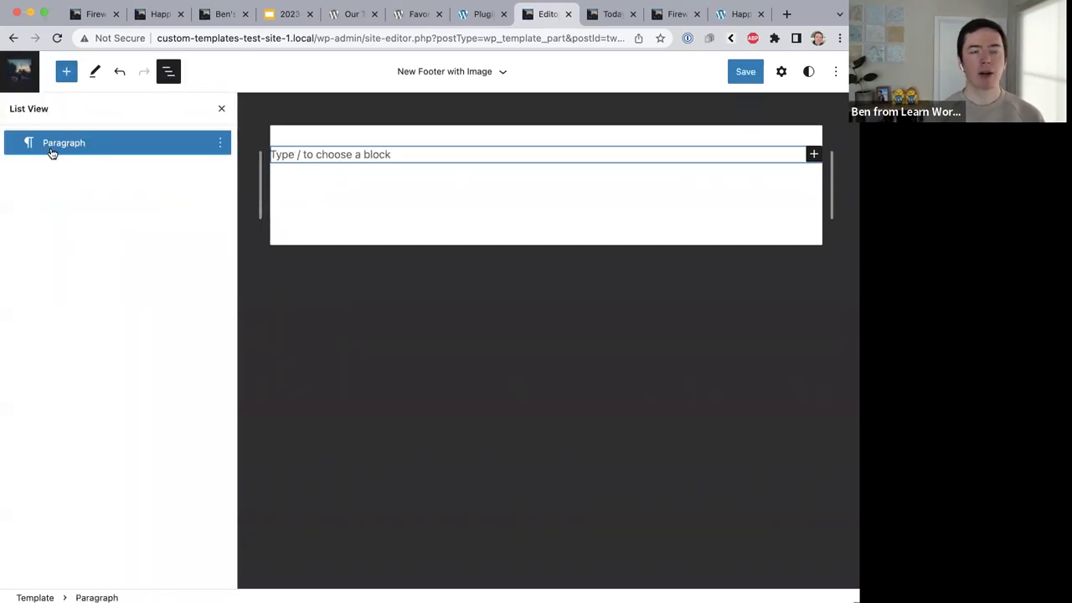
right_click(285, 154)
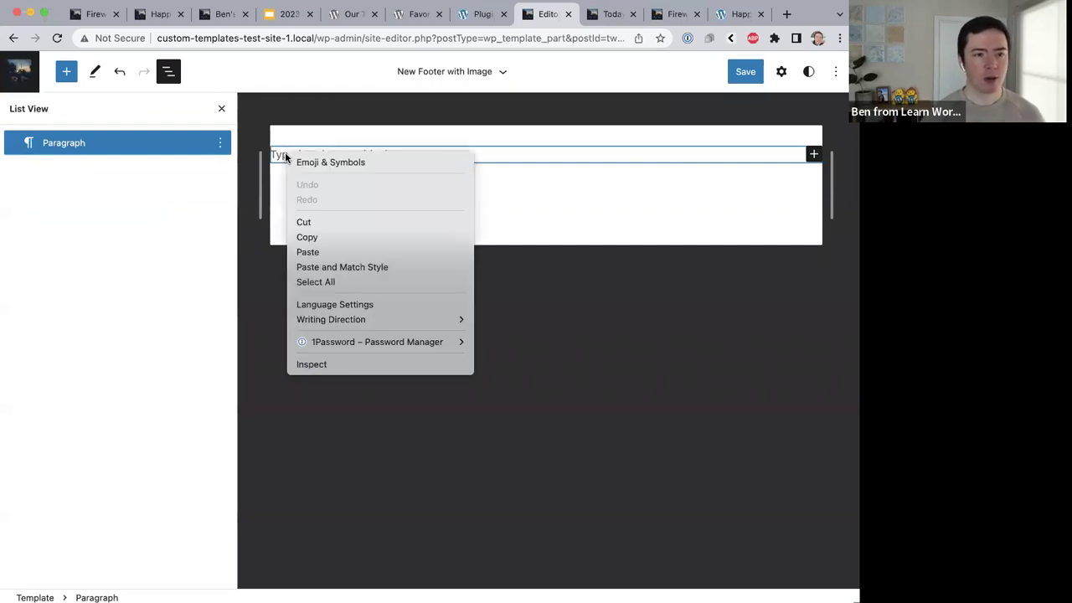
left_click(317, 253)
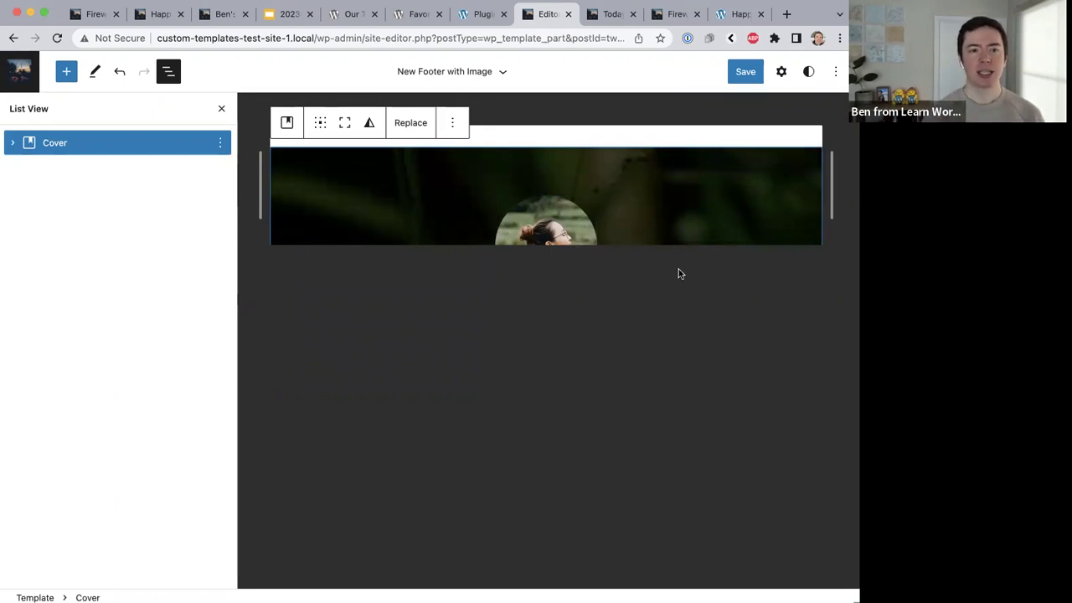
Save the New Footer with Image template part and reload the site editor.
left_click(746, 71)
left_click(746, 71)
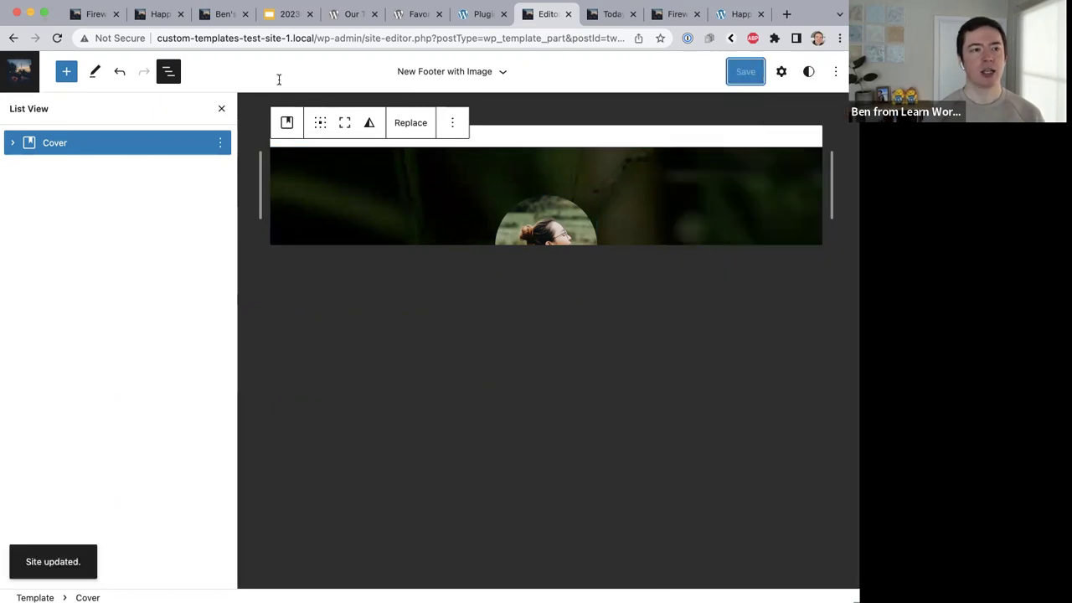
left_click(56, 37)
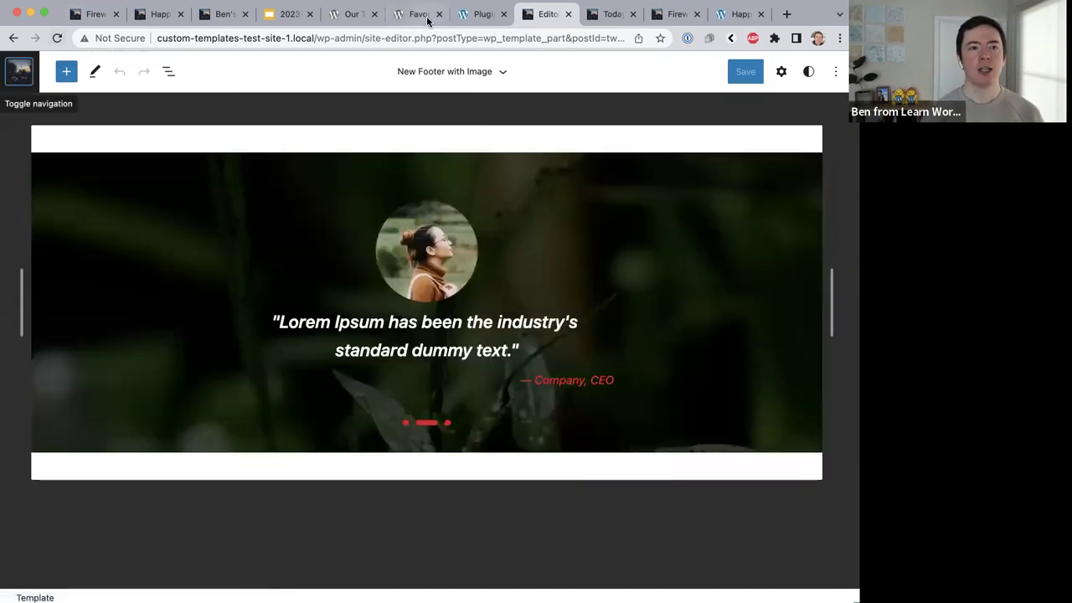
Show the new footer's block structure in the List View, expanding the Cover block and both of its groups.
left_click(411, 14)
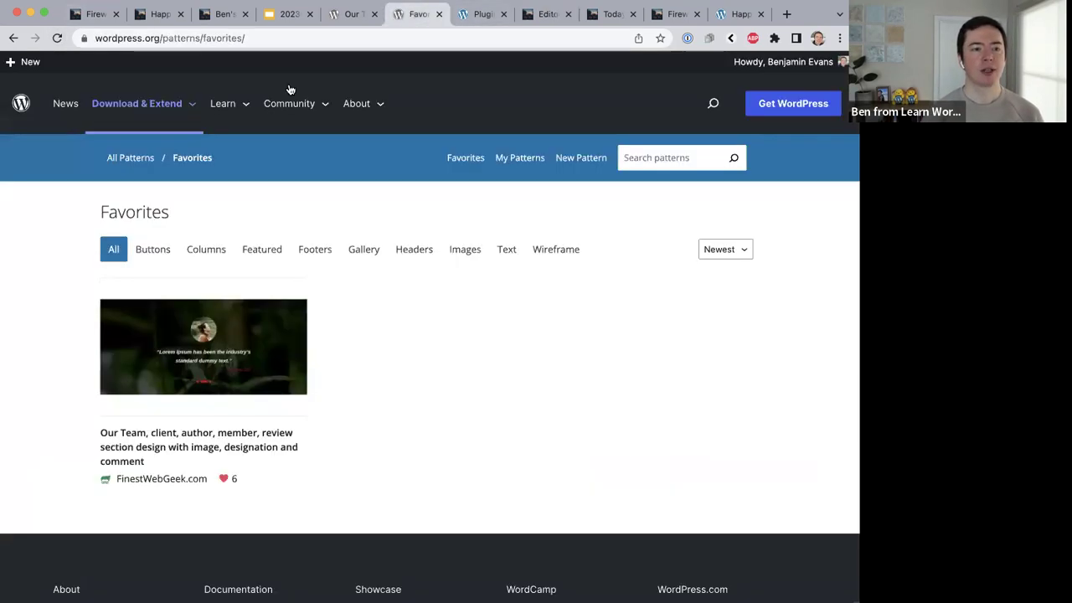
left_click(545, 14)
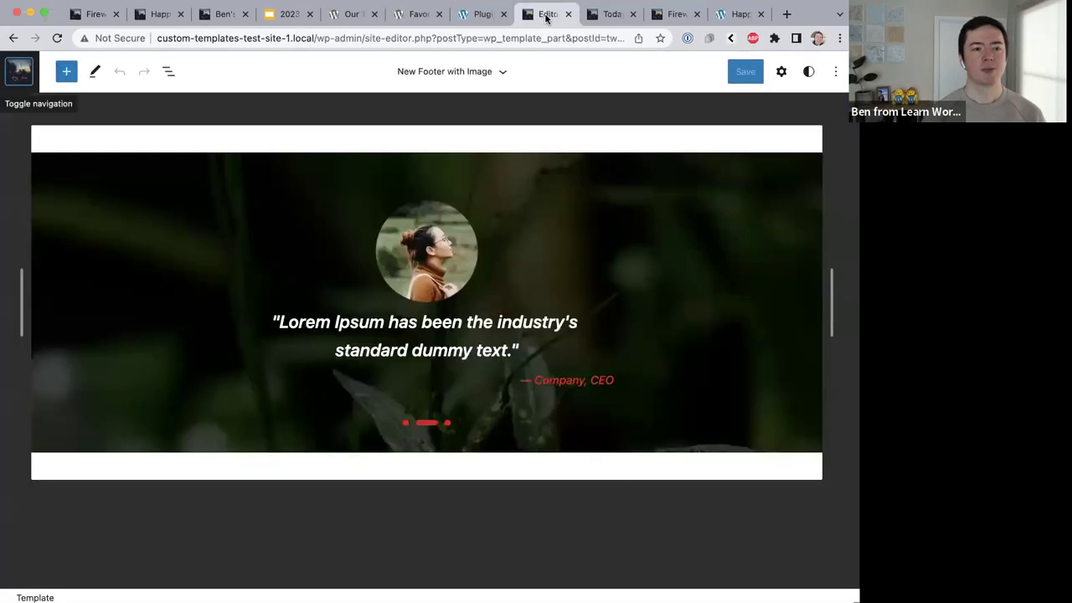
left_click(167, 75)
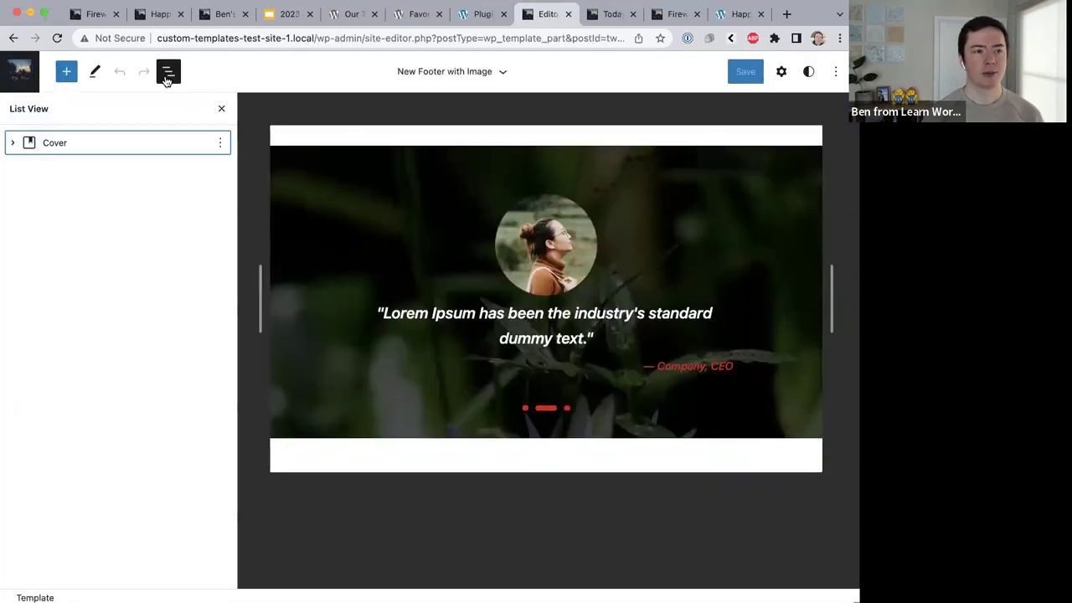
left_click(11, 148)
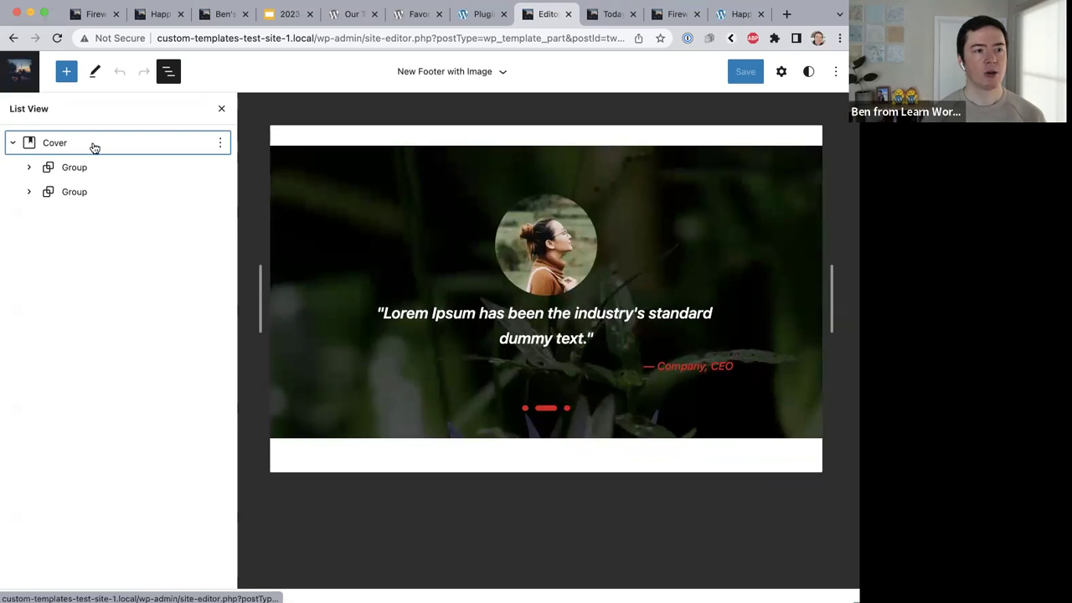
left_click(29, 167)
left_click(25, 217)
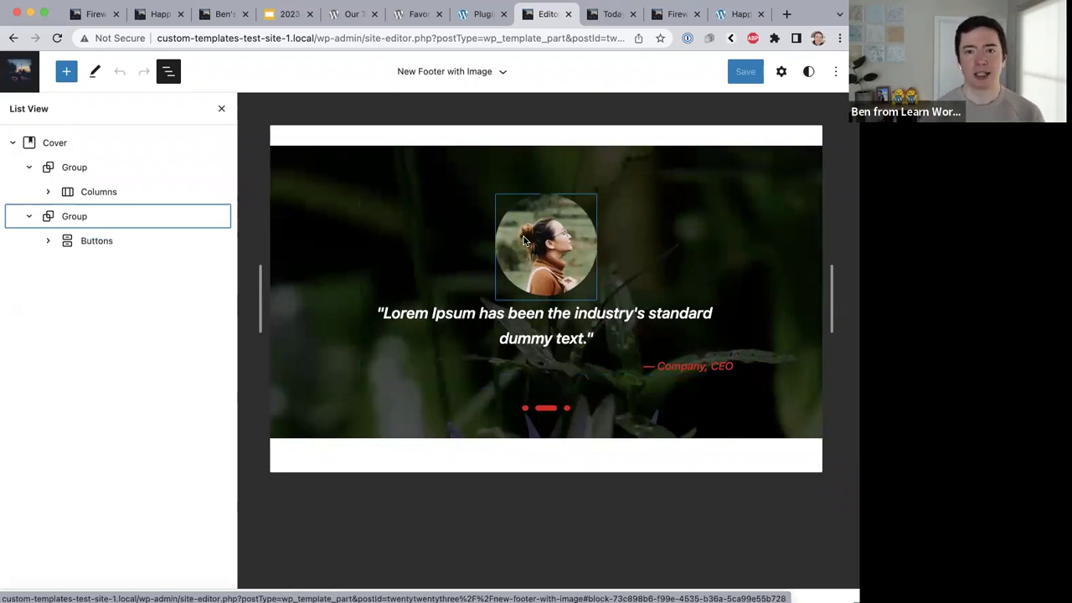
Replace the footer's round portrait with the media library photo of the laughing man against a blue sky.
left_click(548, 248)
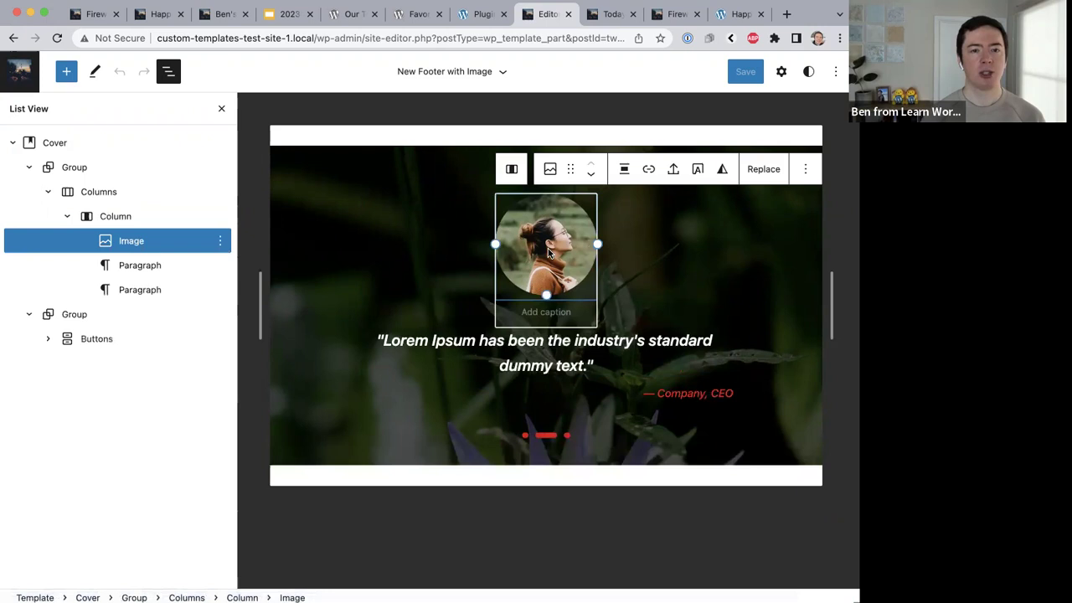
left_click(762, 171)
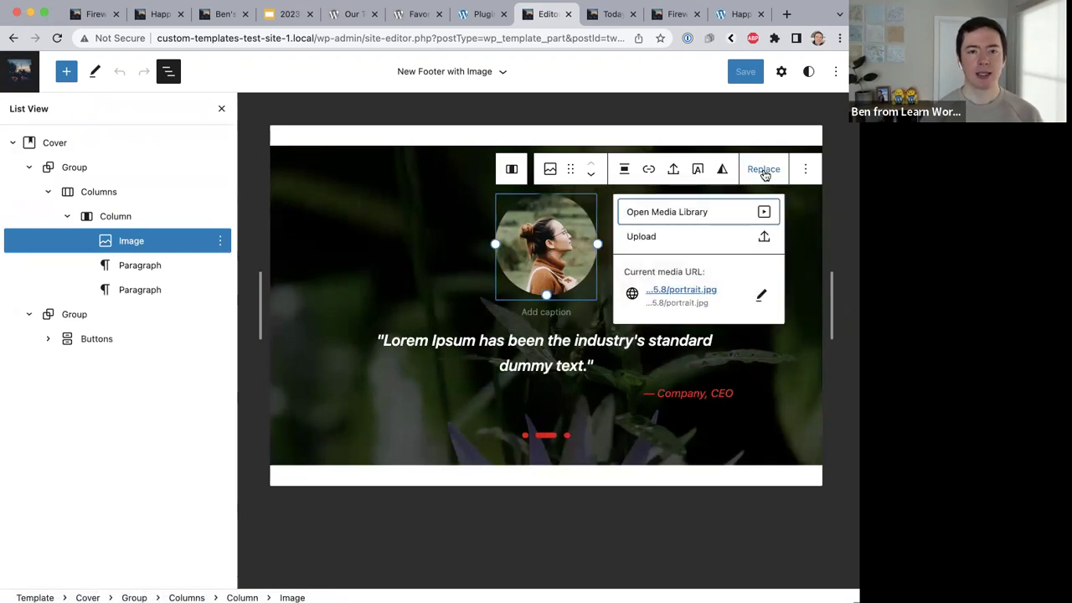
left_click(696, 213)
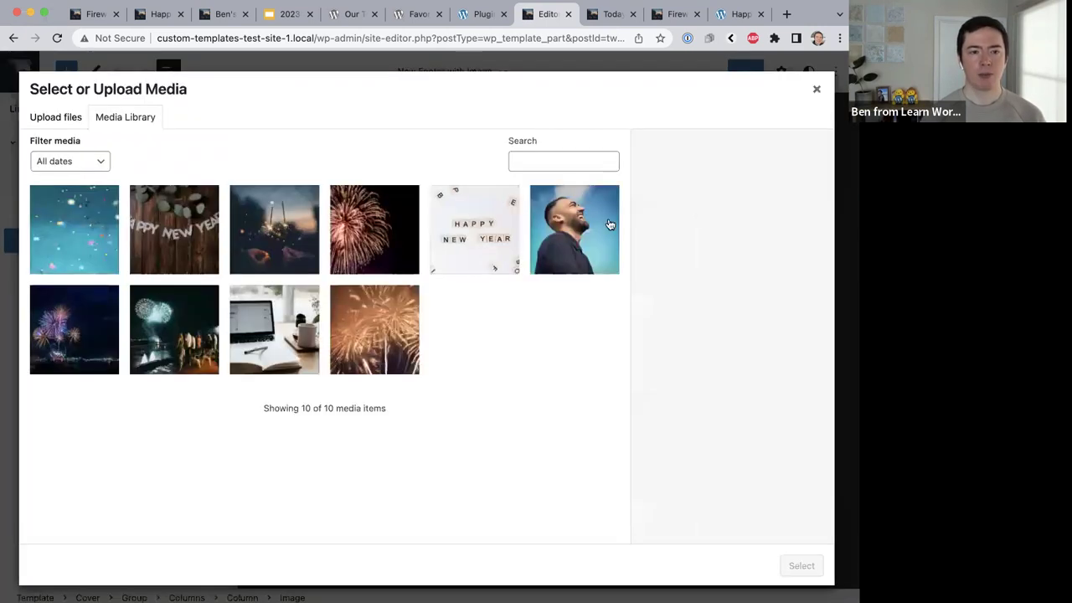
left_click(588, 228)
left_click(785, 562)
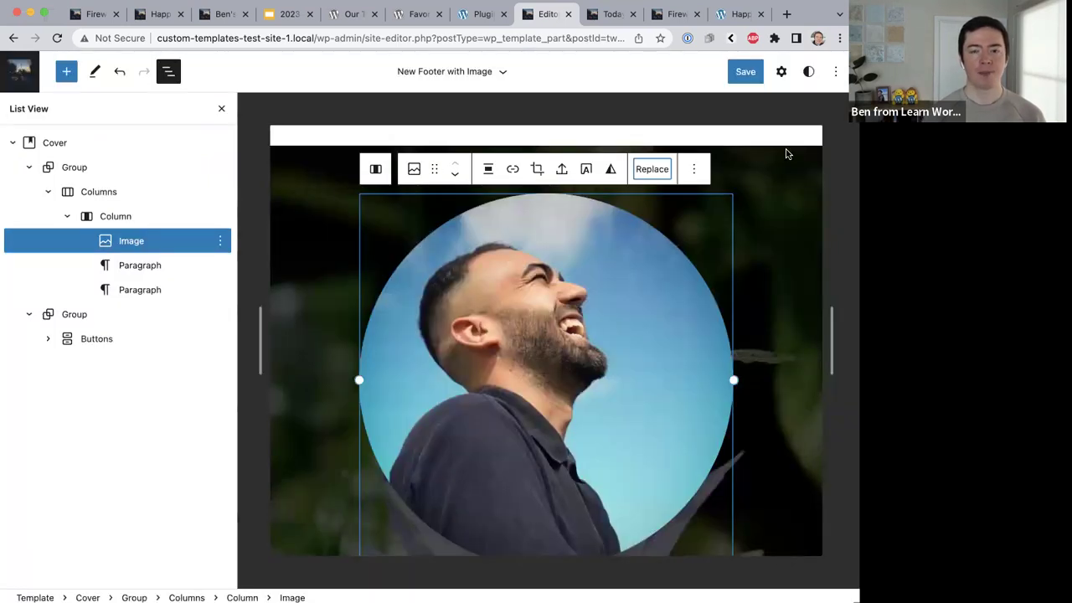
Show the block settings and set the round portrait's dimensions to 200 wide by 200 high.
left_click(780, 71)
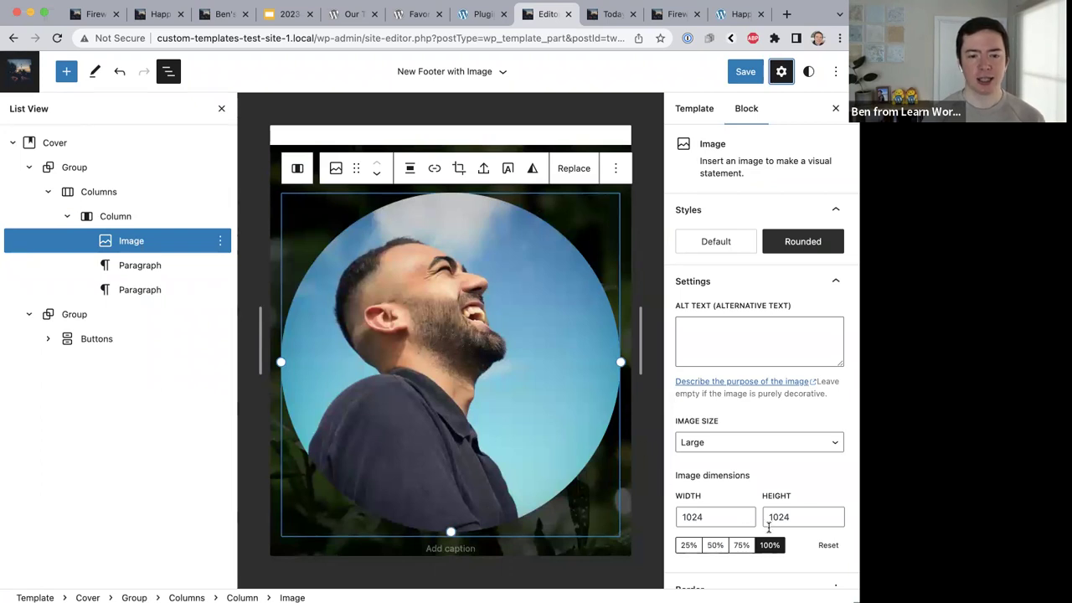
double_click(680, 516)
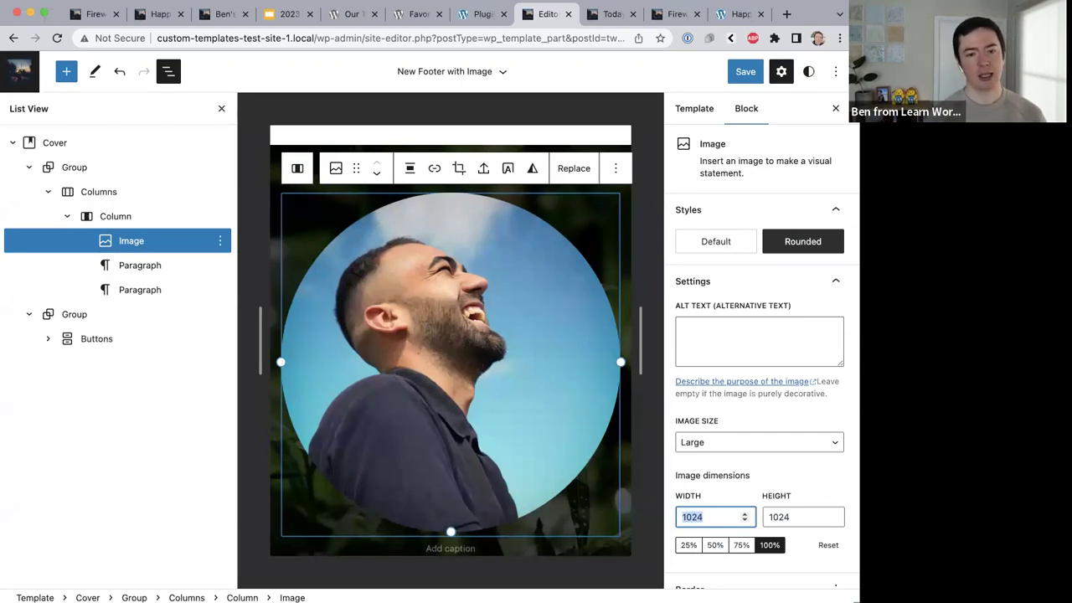
type("200")
key("Tab")
type("200")
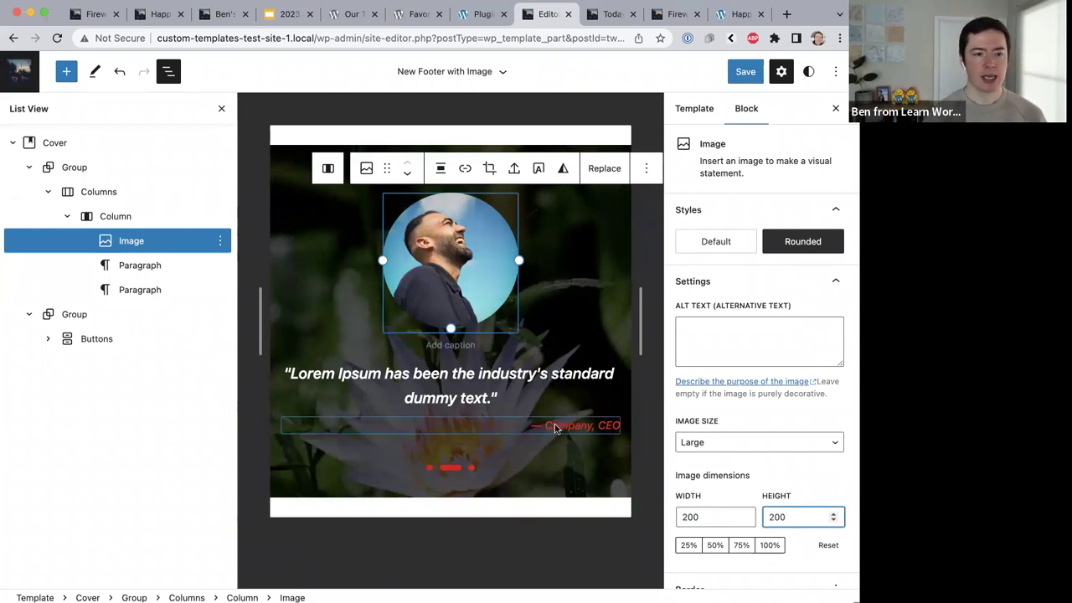
Replace the "Company, CEO" attribution below the quote with "This is not an image of" followed by the presenter's first name.
left_click(472, 467)
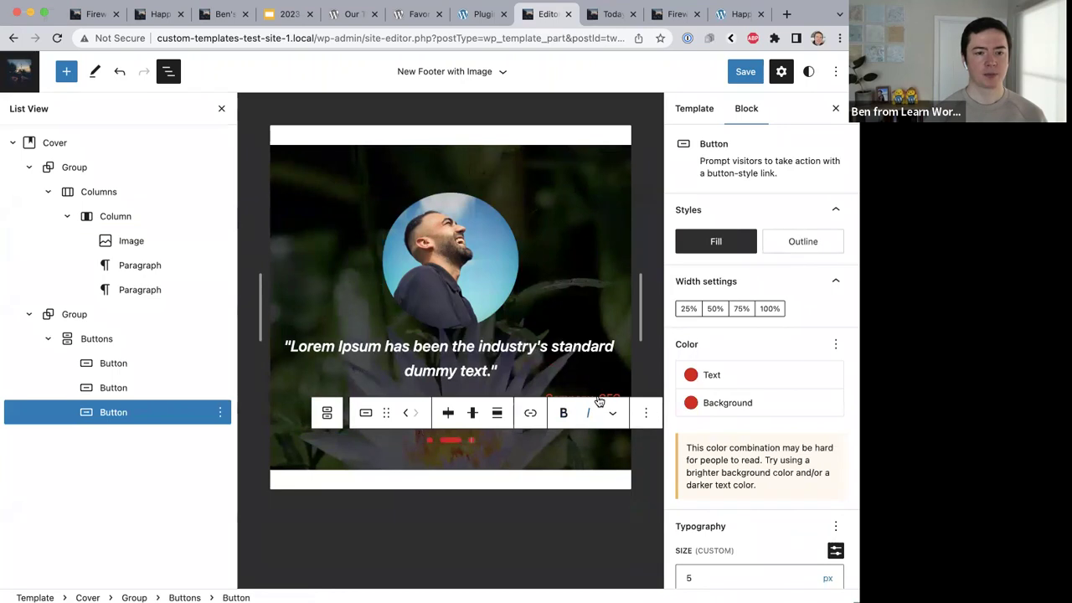
left_click(594, 387)
left_click(583, 400)
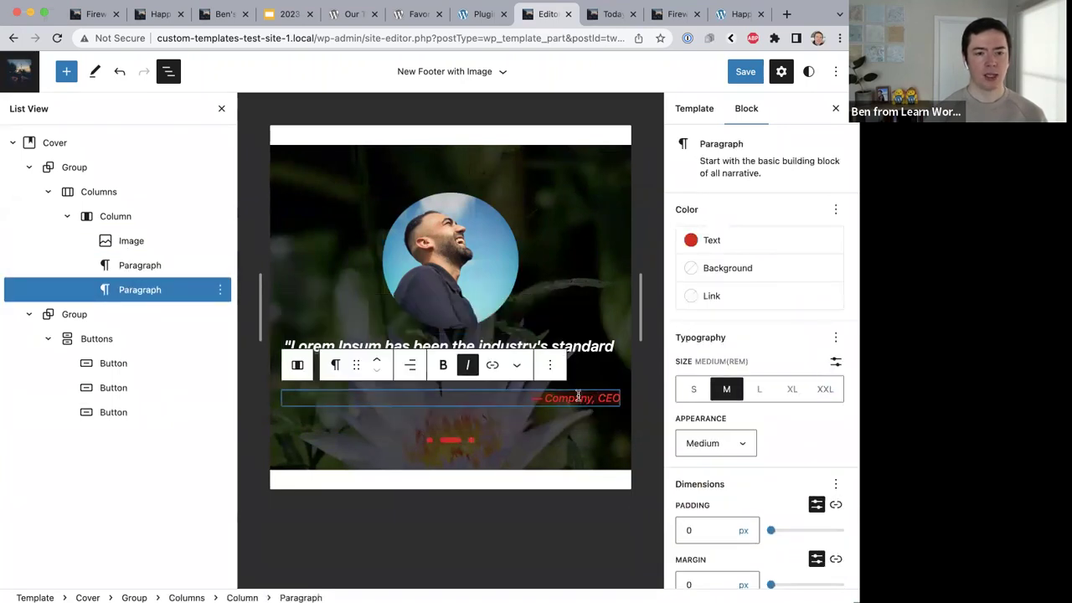
type("This is not an")
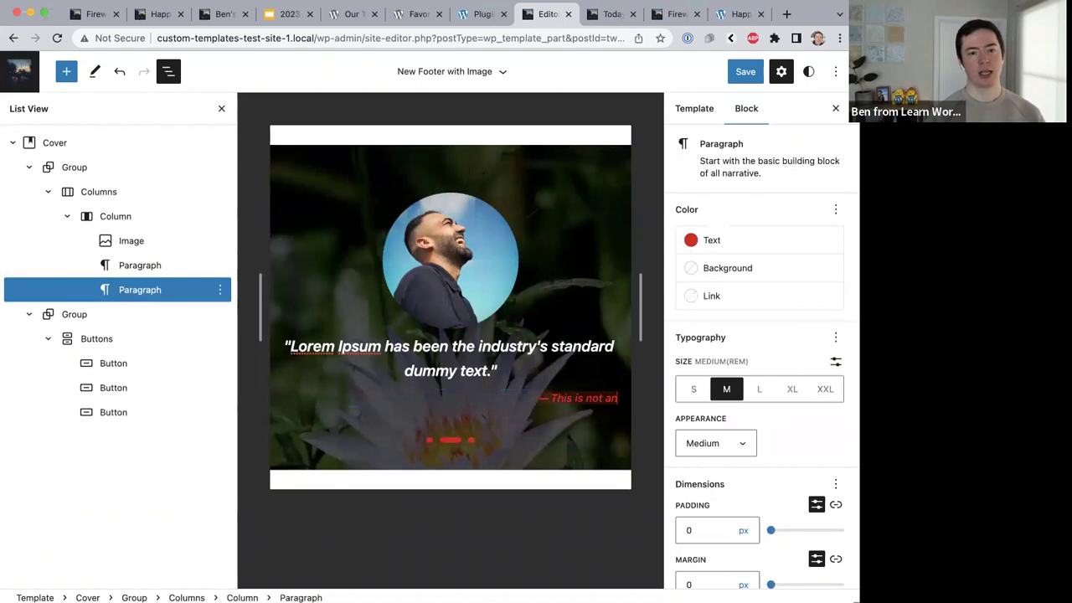
type(" image of Ben")
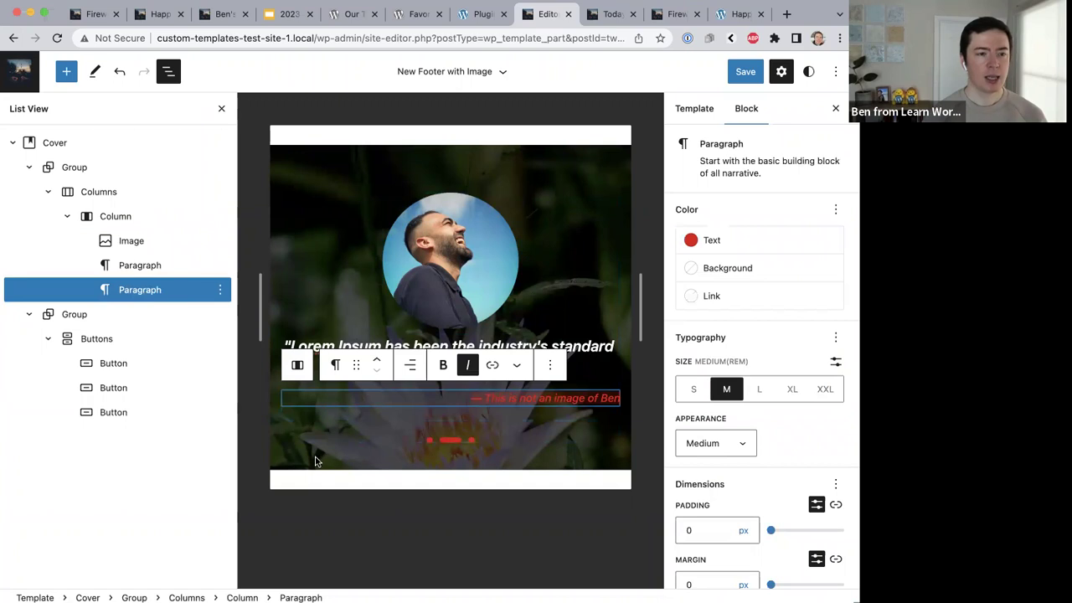
Replace the Cover block's flower background with the media library photo of the laptop, open notebook and coffee cup.
left_click(282, 170)
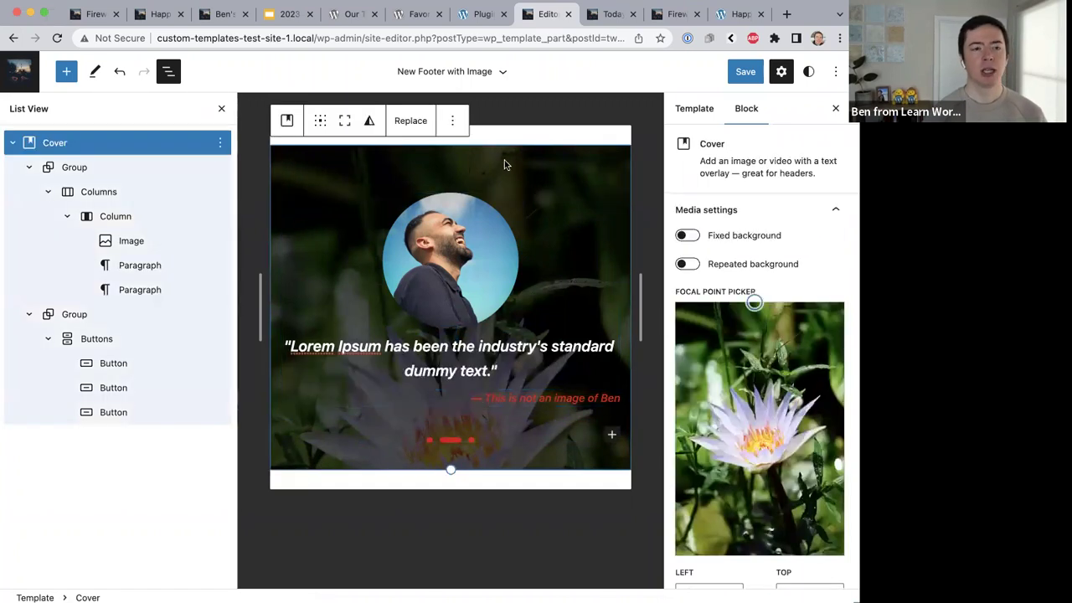
left_click(409, 124)
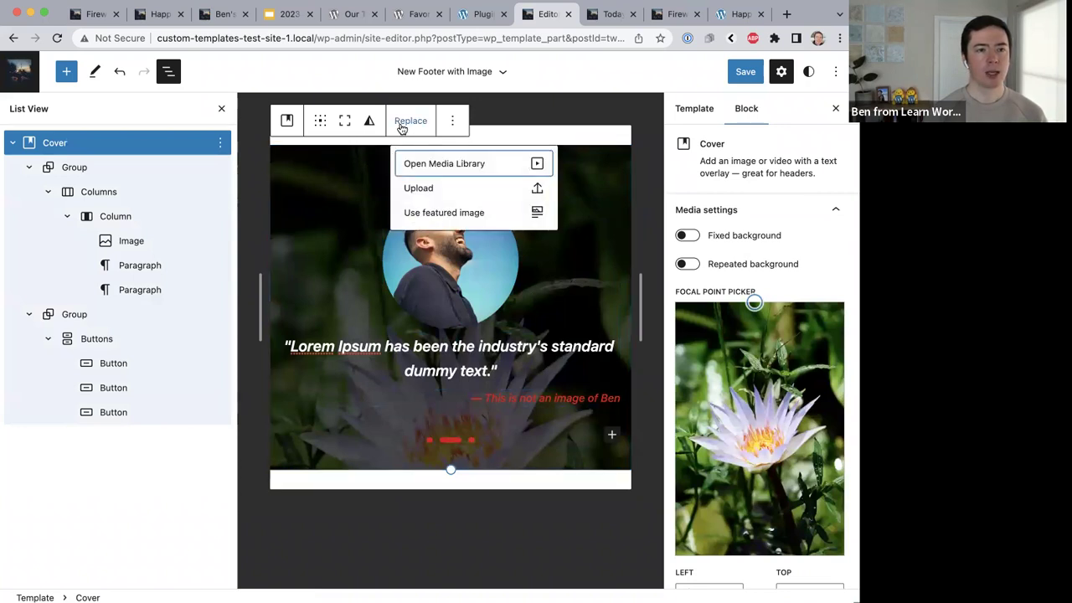
left_click(425, 166)
left_click(268, 323)
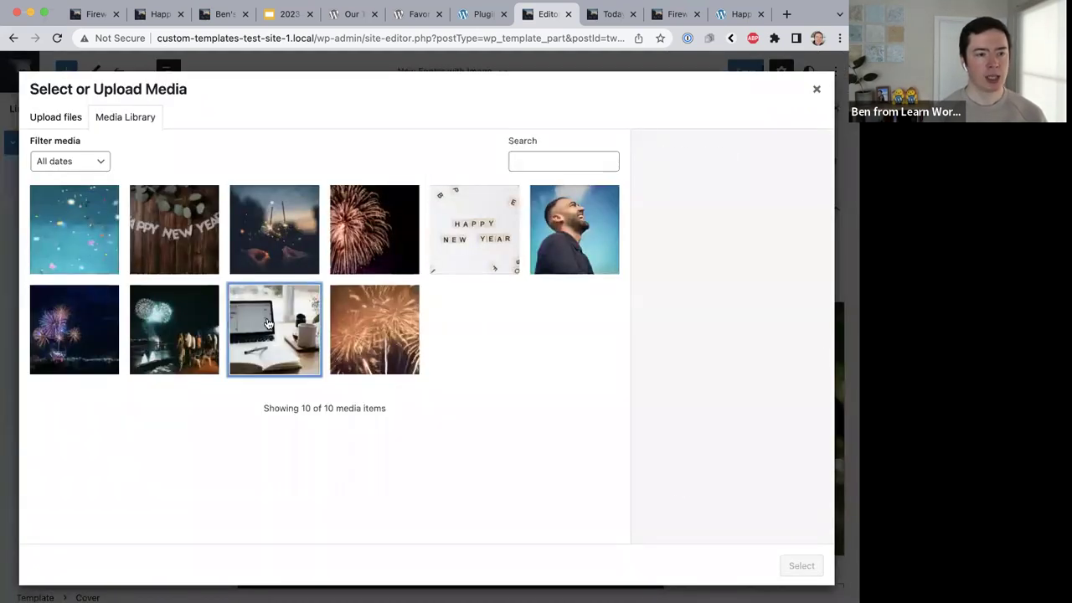
left_click(803, 565)
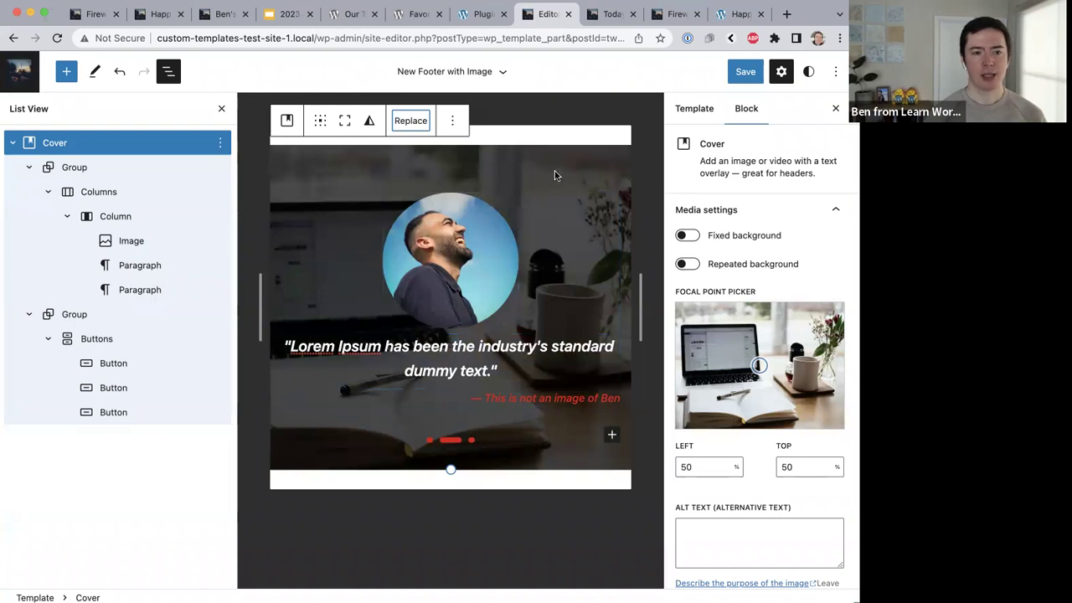
Save the New Footer with Image template part and return to the site's list of template parts.
left_click(744, 81)
left_click(745, 77)
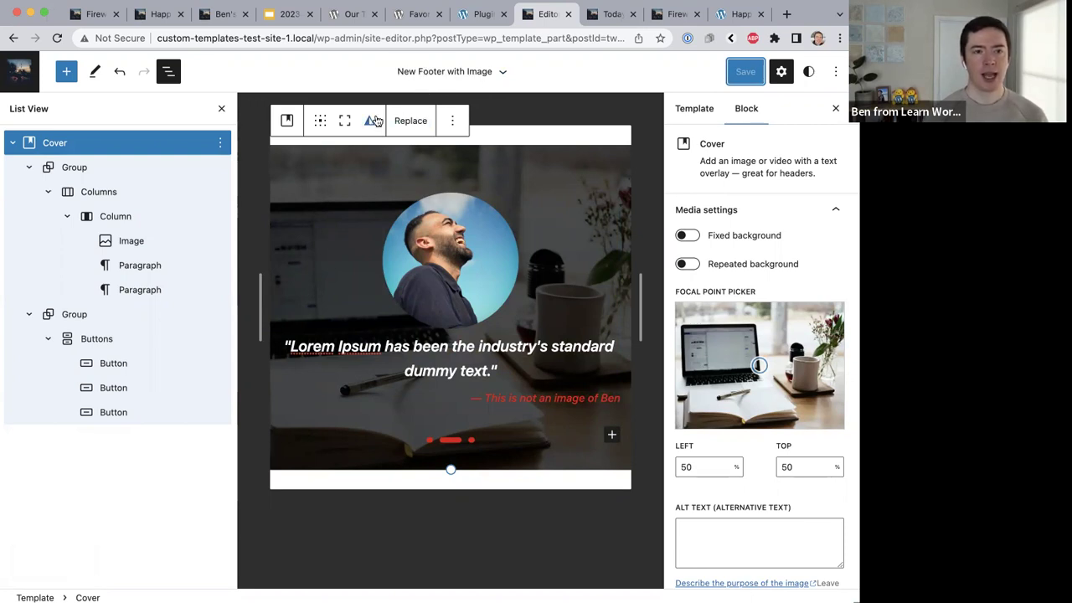
left_click(19, 70)
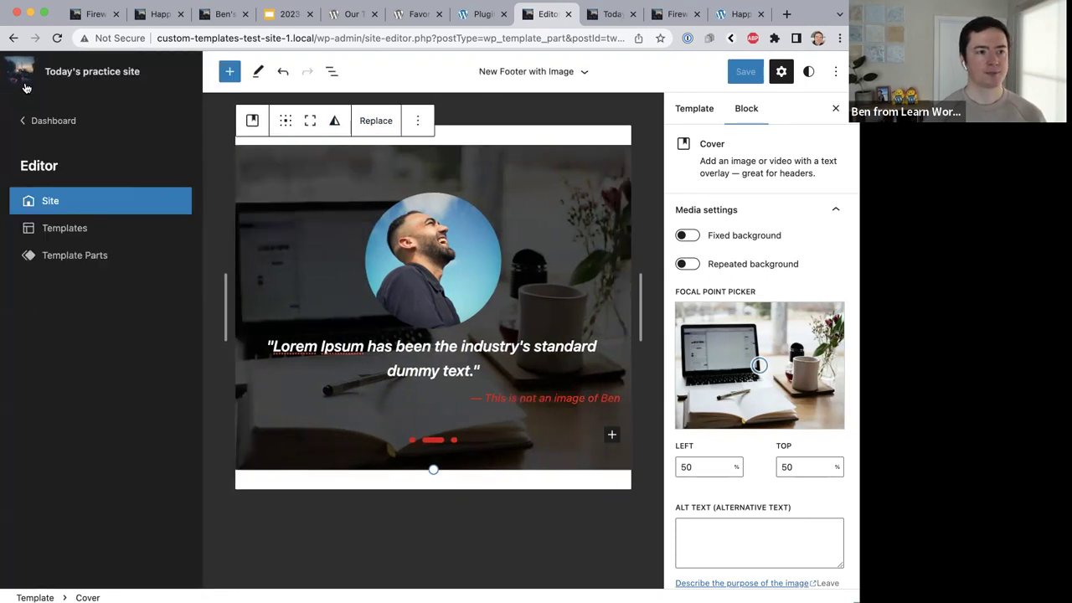
left_click(51, 258)
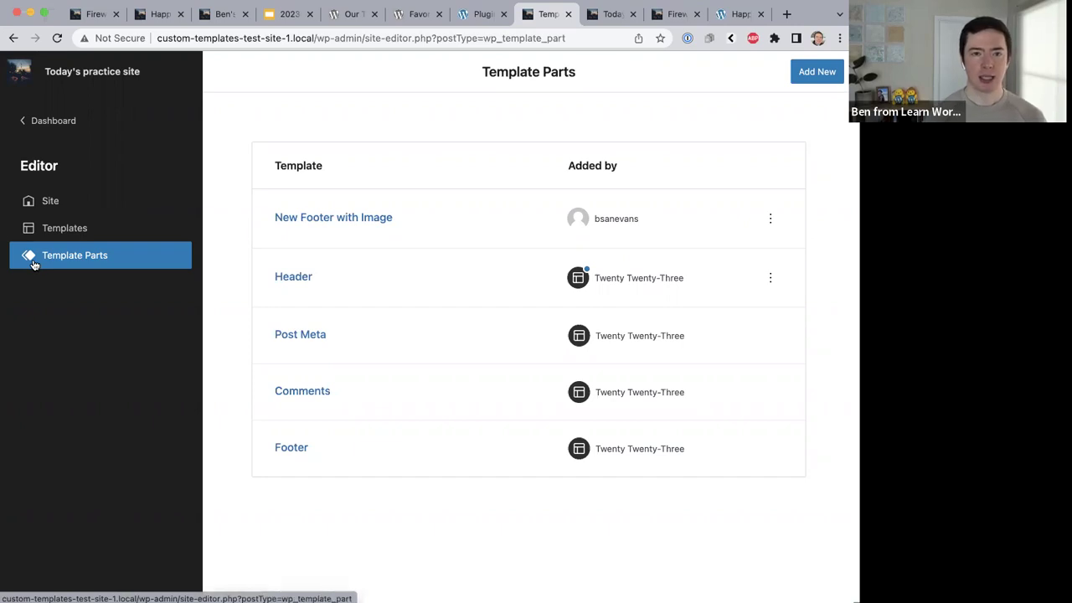
Look through the practice site's live homepage, including its current footer.
left_click(601, 25)
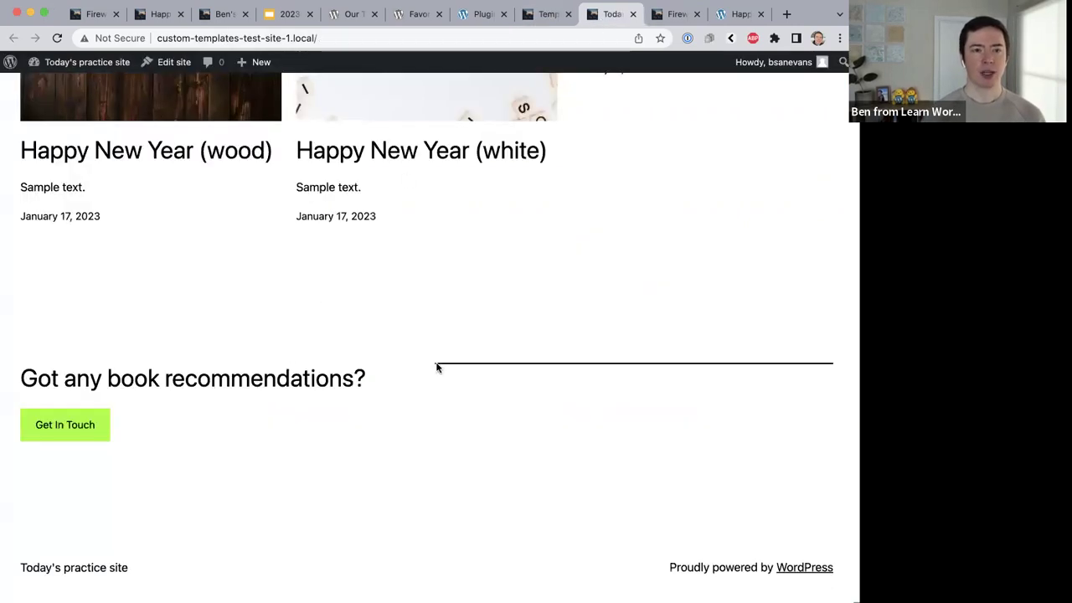
scroll(436, 367, "up", 10)
scroll(435, 361, "down", 10)
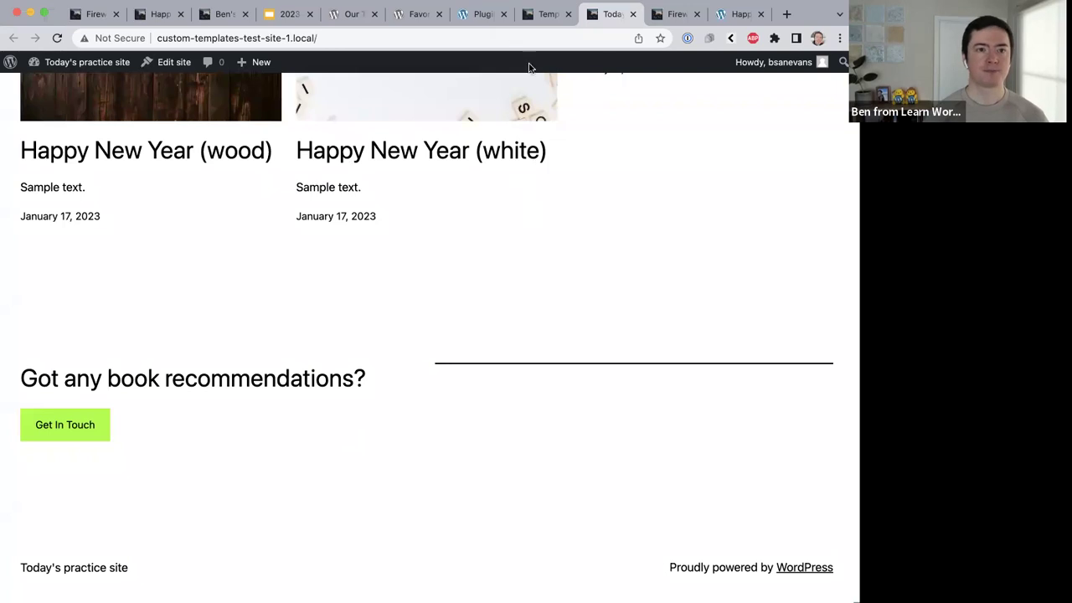
Return to the site editor and open the Home template for editing.
left_click(537, 14)
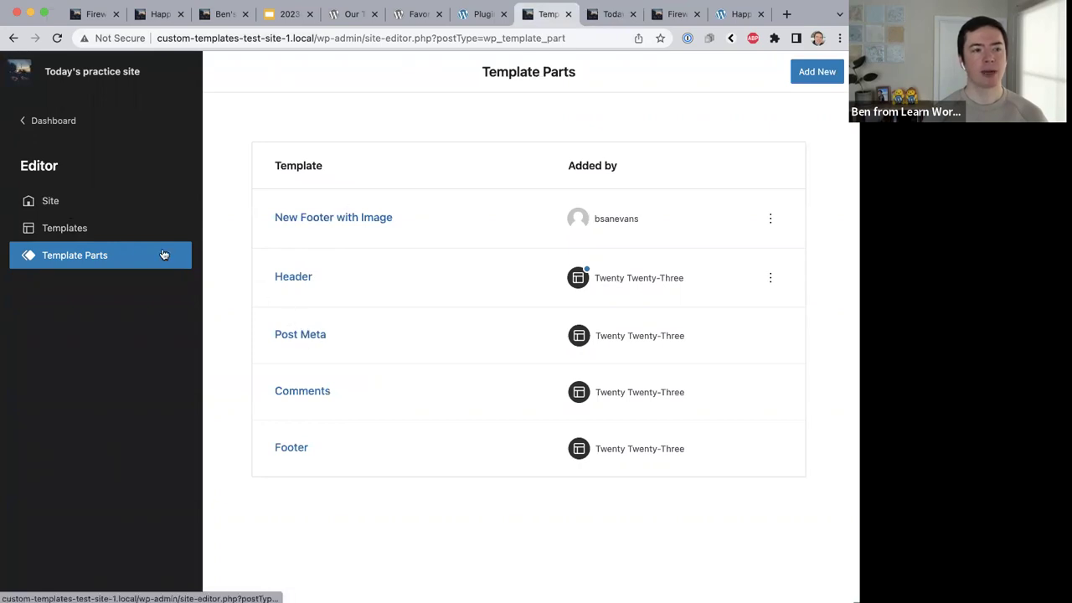
left_click(54, 228)
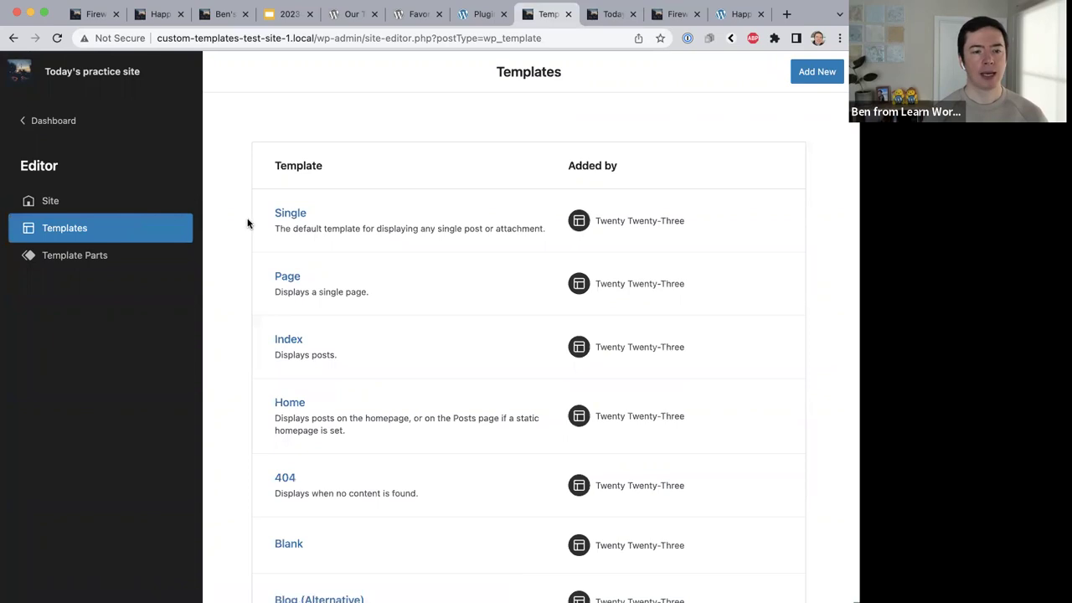
scroll(246, 222, "down", 2)
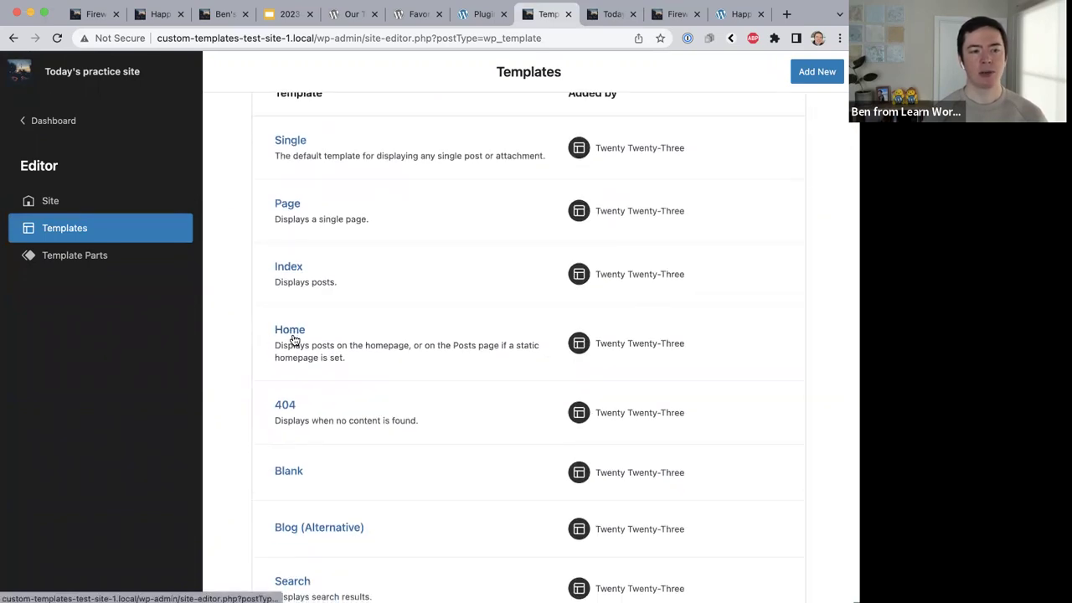
left_click(293, 332)
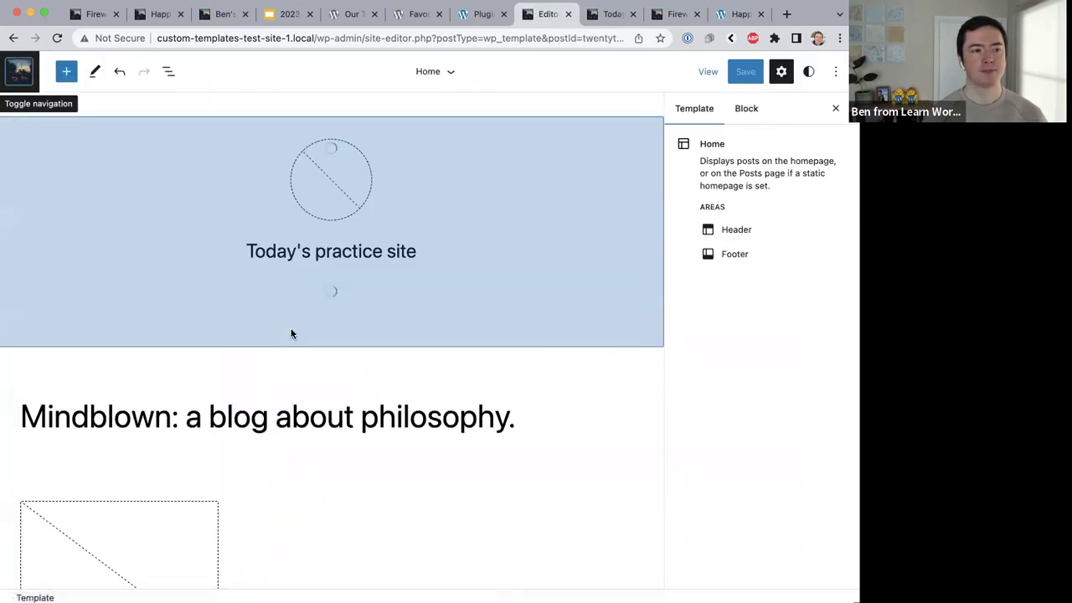
Examine the Home template's layout and its top-level Header, Group and Footer blocks in the List View.
scroll(228, 251, "down", 5)
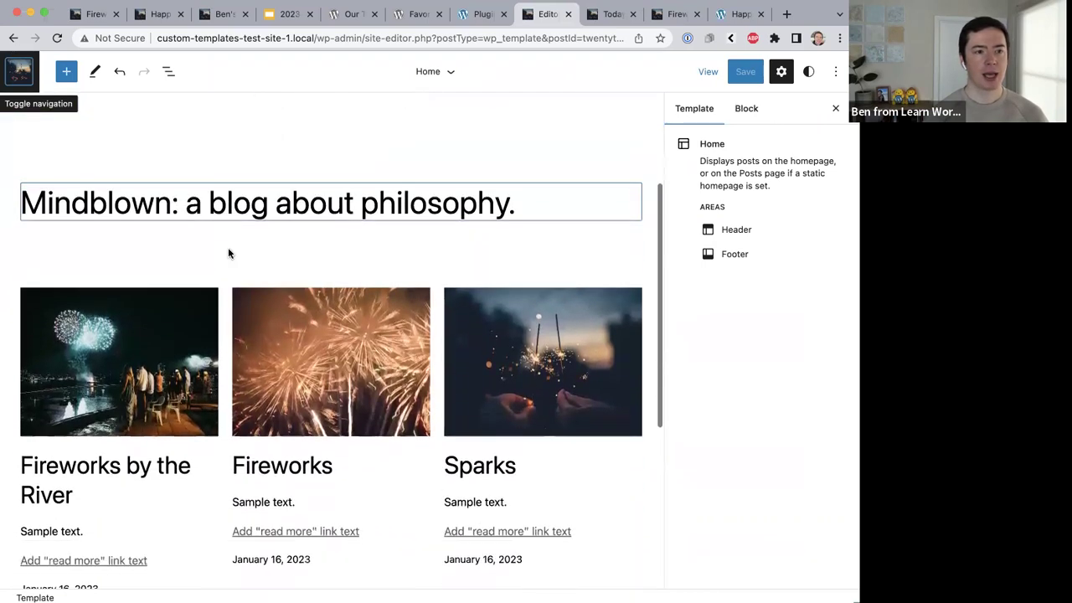
scroll(229, 253, "down", 3)
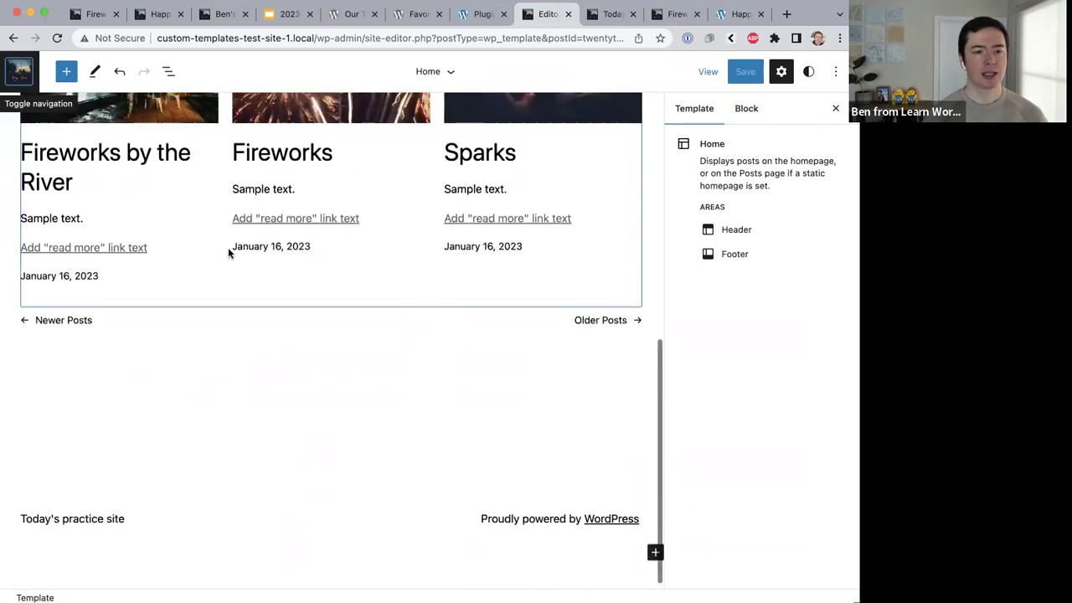
scroll(228, 253, "up", 10)
left_click(168, 71)
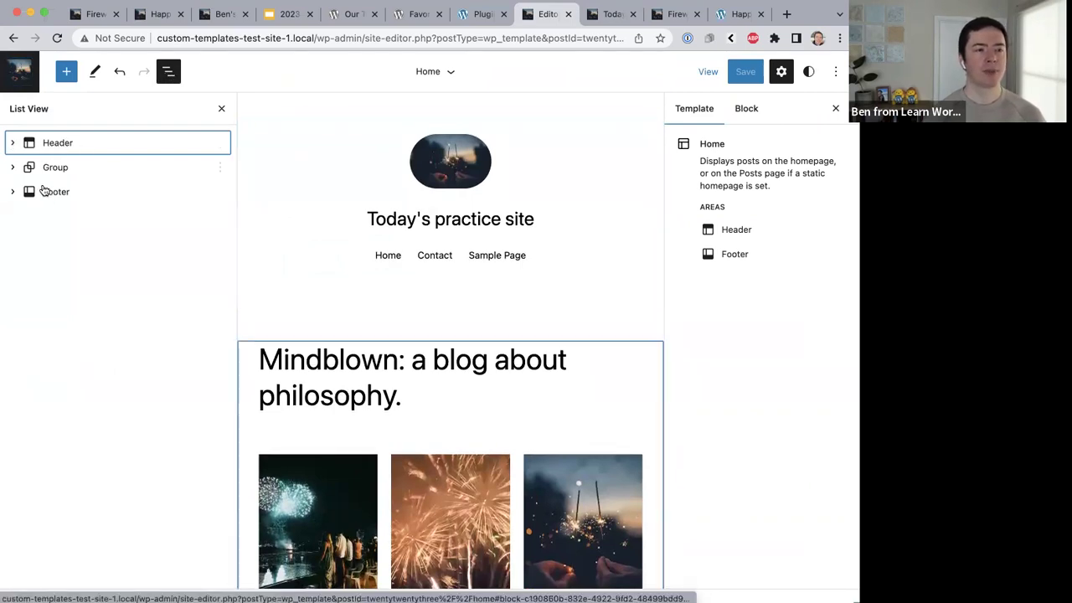
left_click(46, 167)
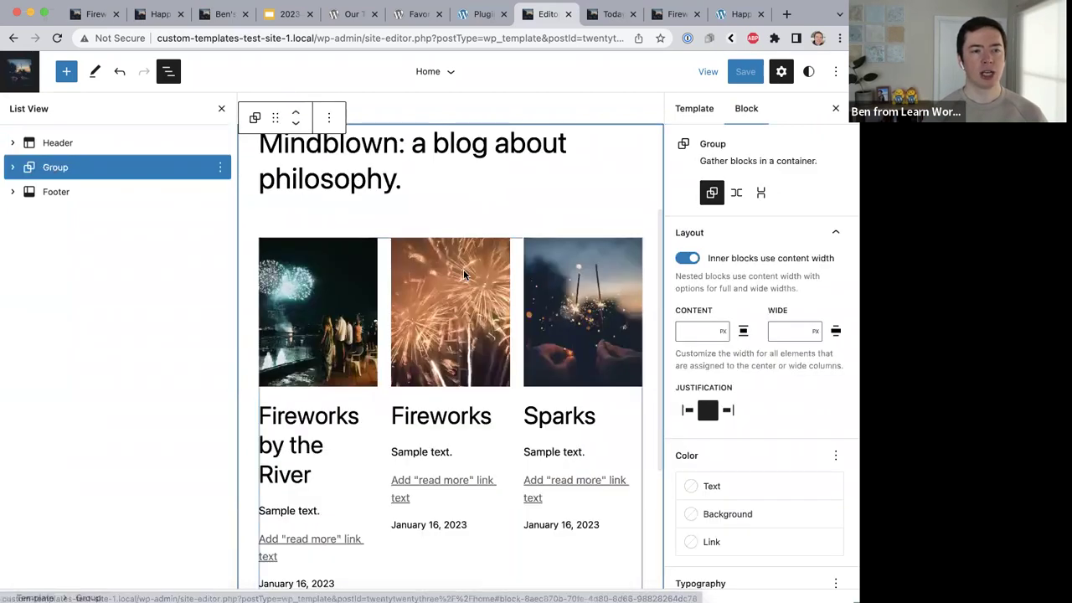
scroll(462, 270, "down", 3)
scroll(519, 251, "down", 1)
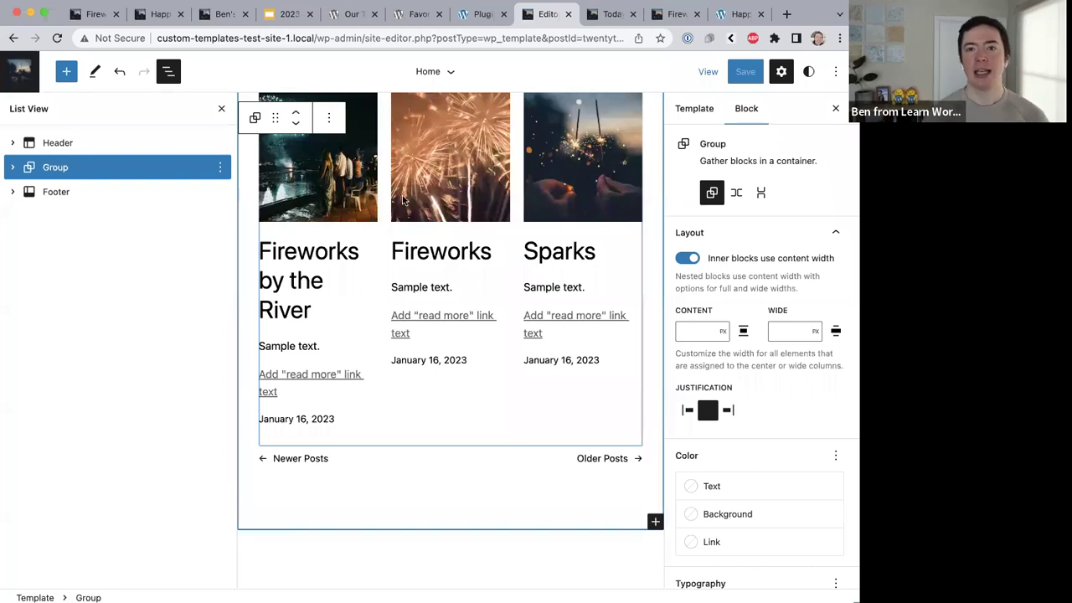
scroll(424, 272, "down", 2)
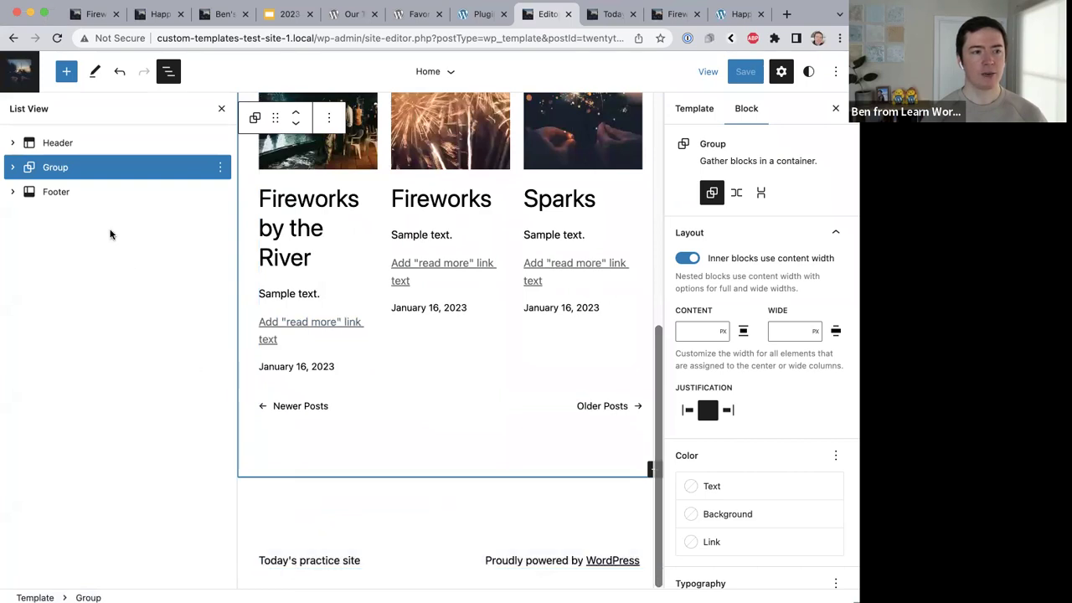
Remove the existing Footer from the Home template and insert an empty paragraph block after the Group.
left_click(59, 194)
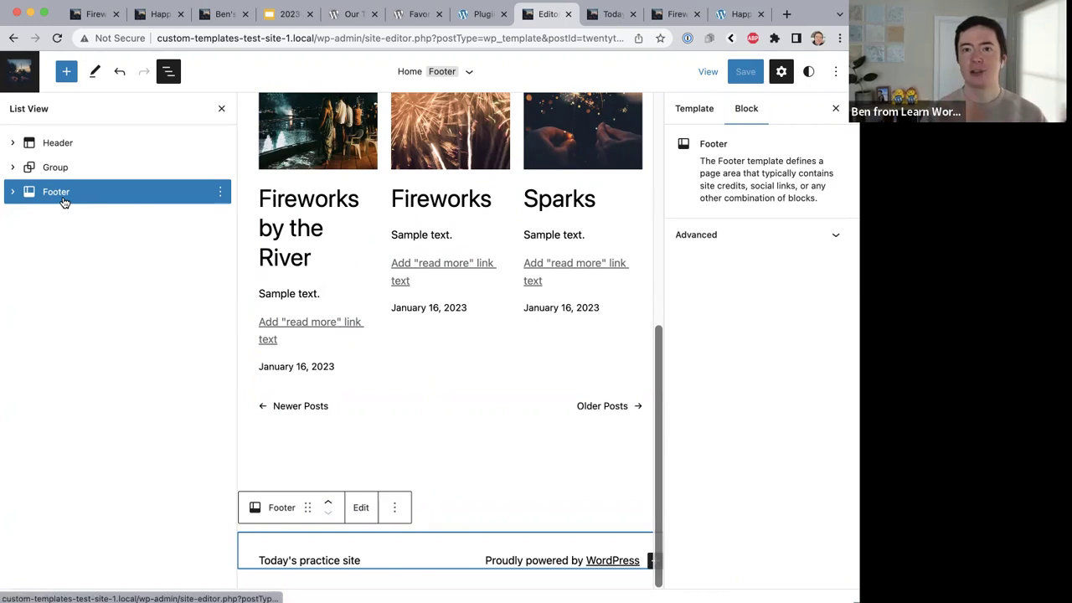
left_click(219, 193)
left_click(238, 495)
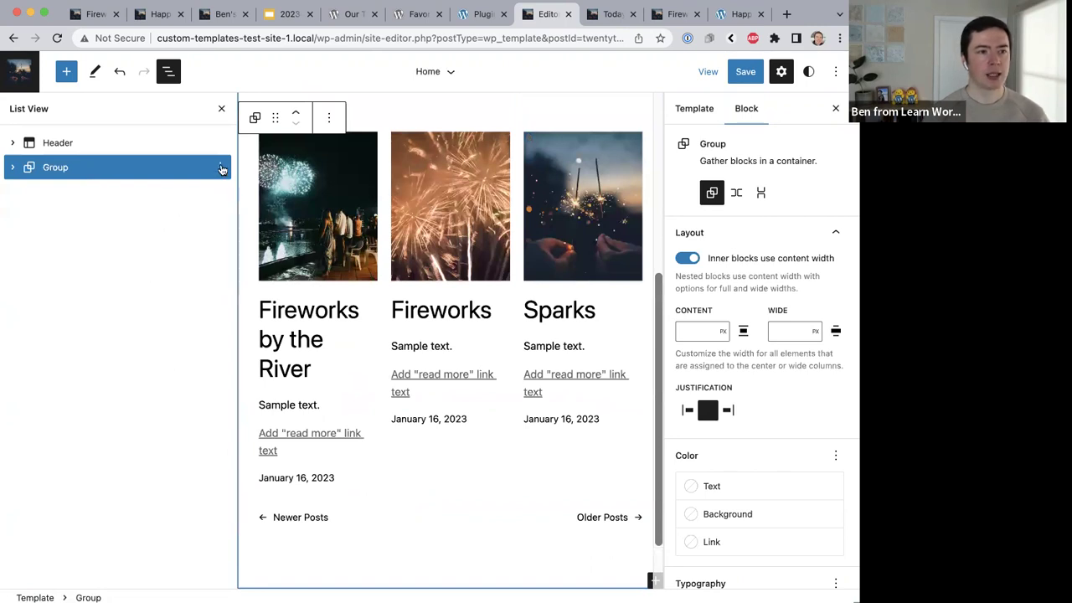
left_click(221, 168)
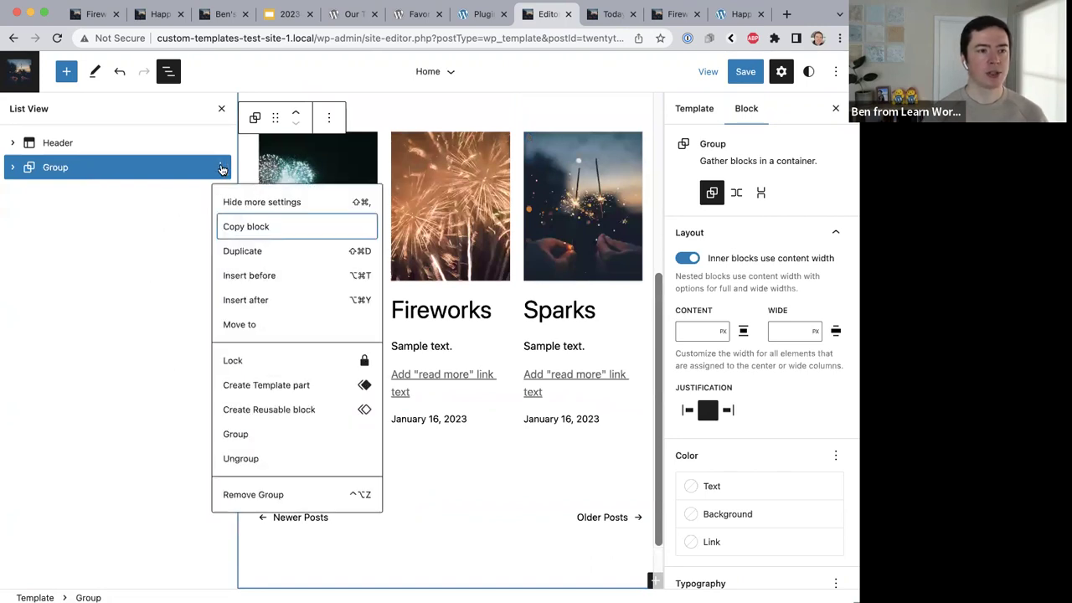
left_click(230, 299)
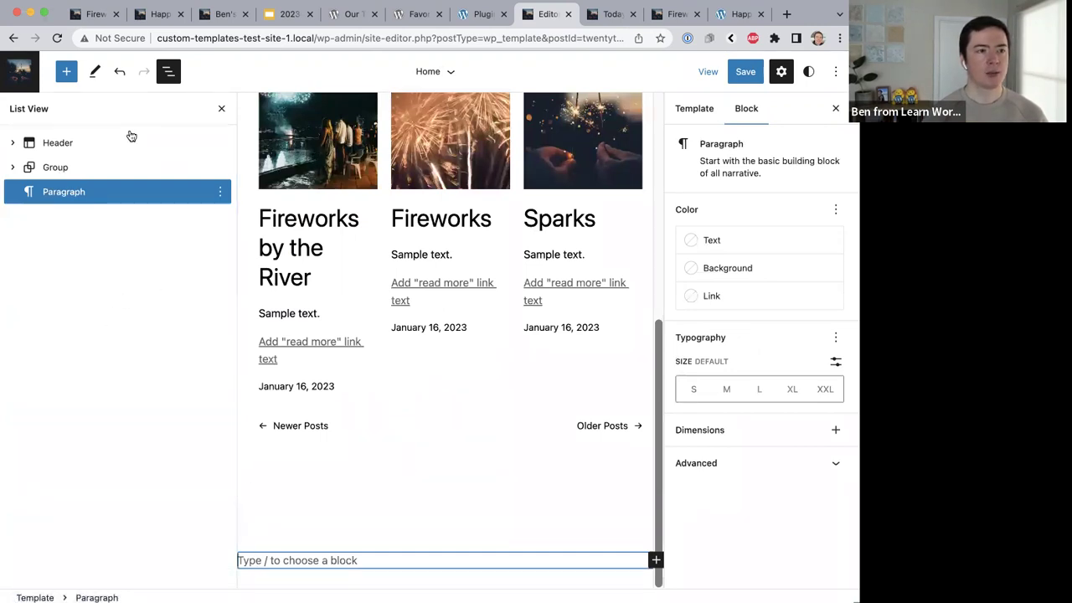
Replace the empty paragraph at the end of the Home template with the New Footer with Image template part and save the template.
left_click(67, 73)
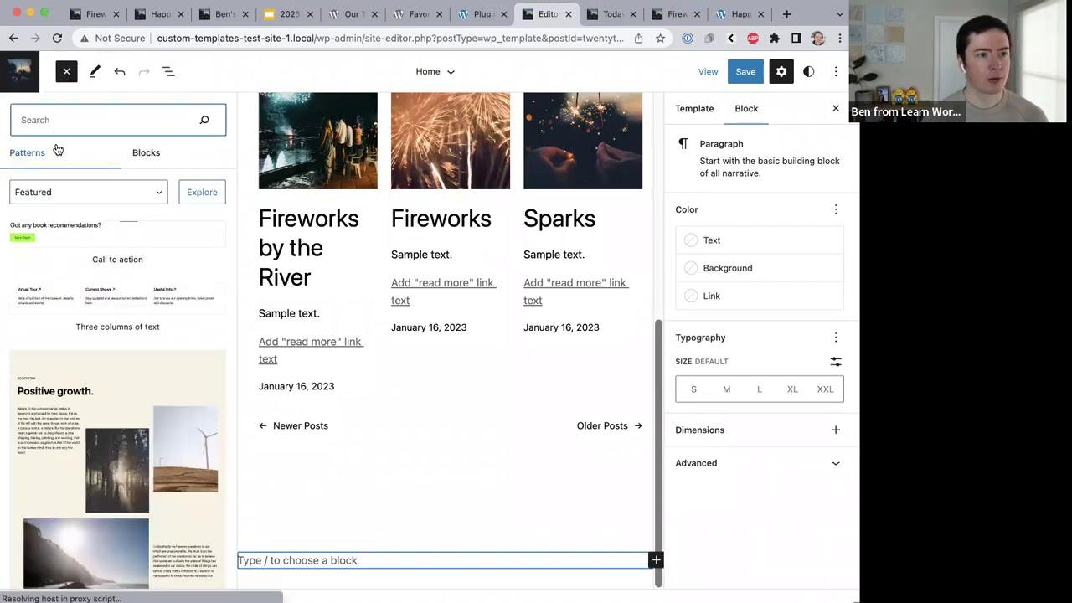
left_click(141, 155)
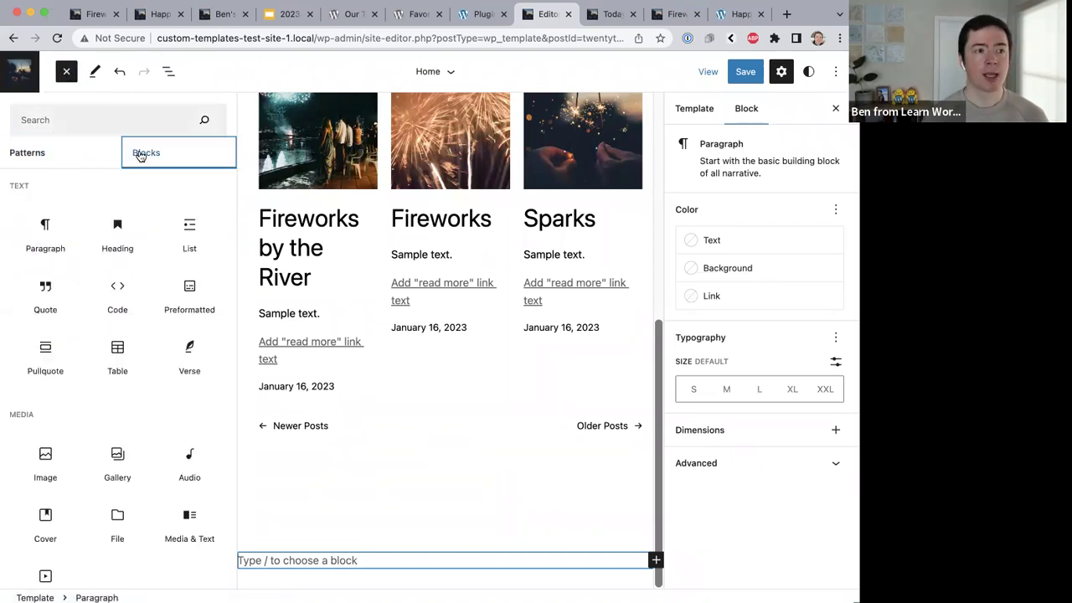
left_click(65, 117)
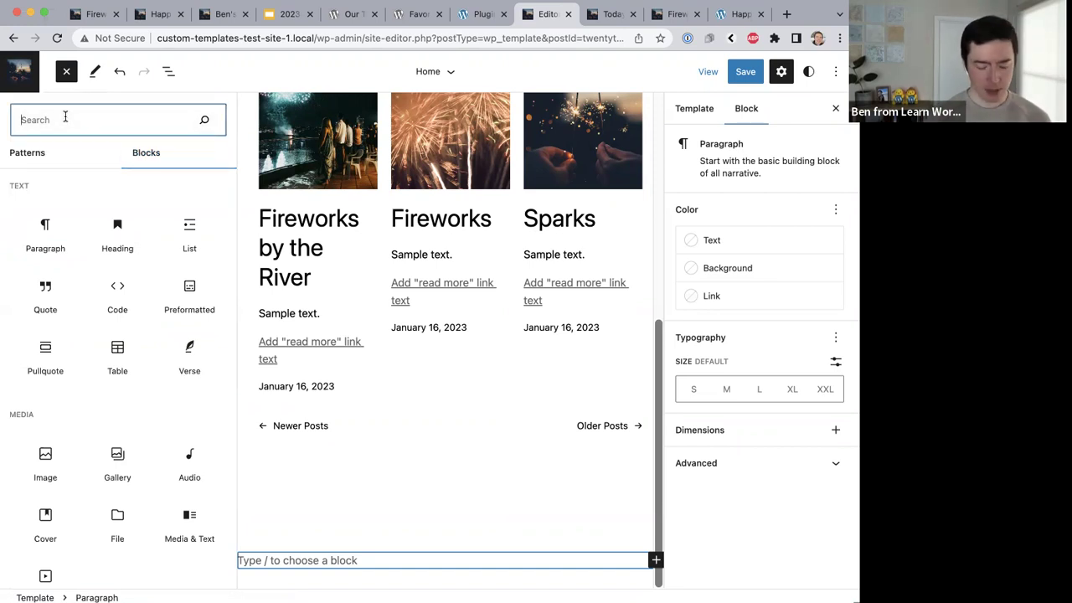
type("new")
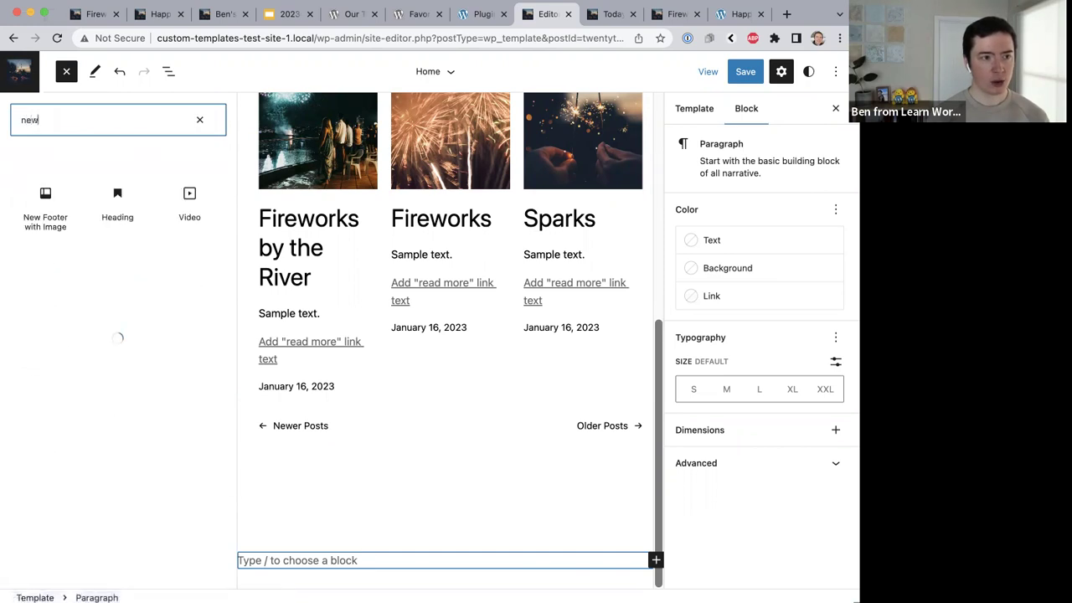
mouse_move(47, 201)
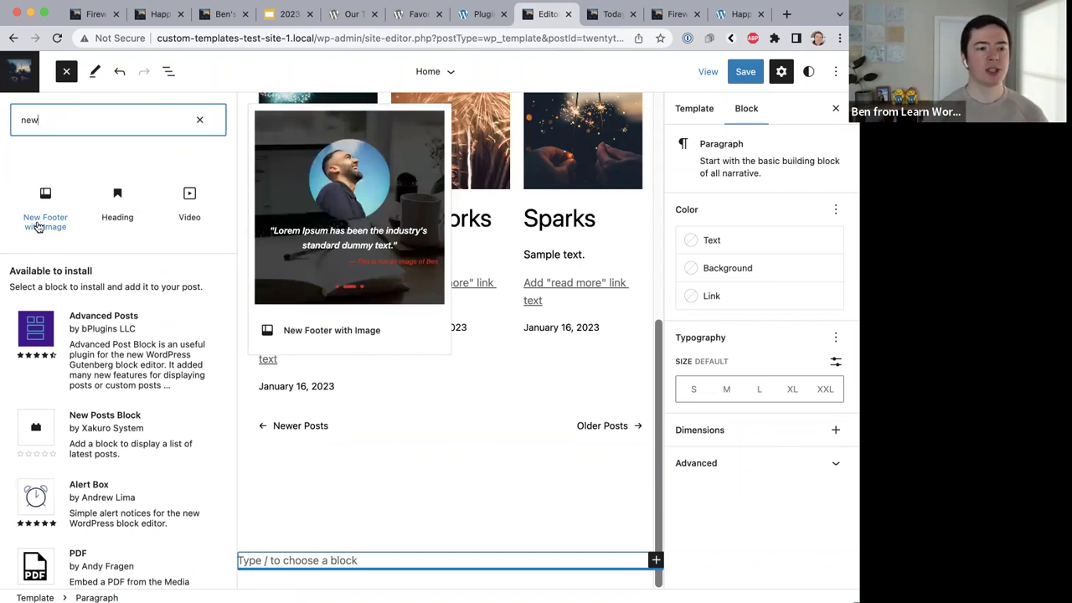
left_click(38, 227)
scroll(347, 242, "down", 5)
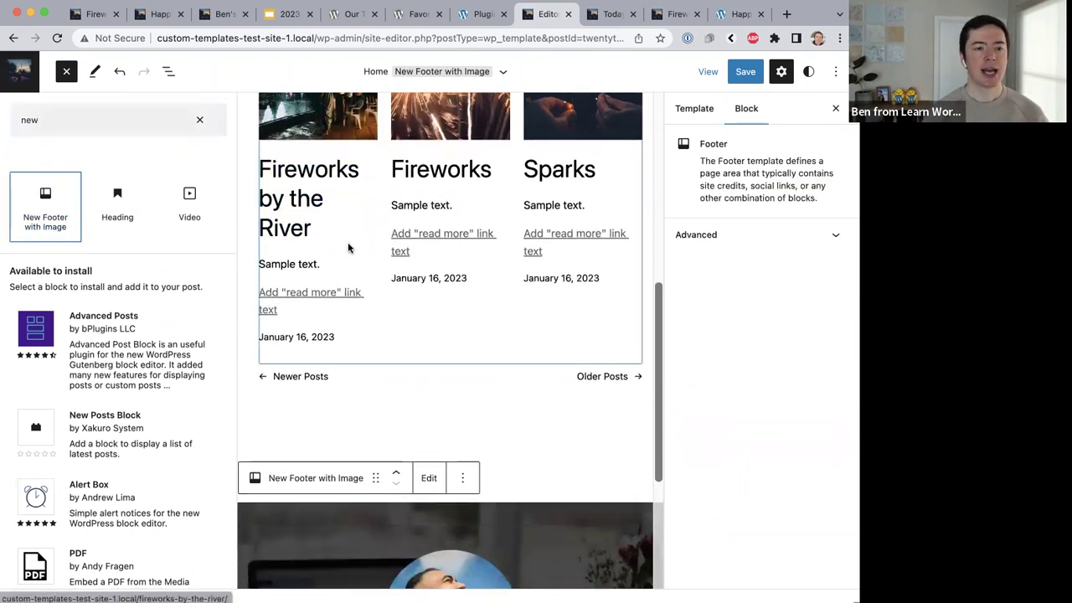
scroll(328, 434, "down", 1)
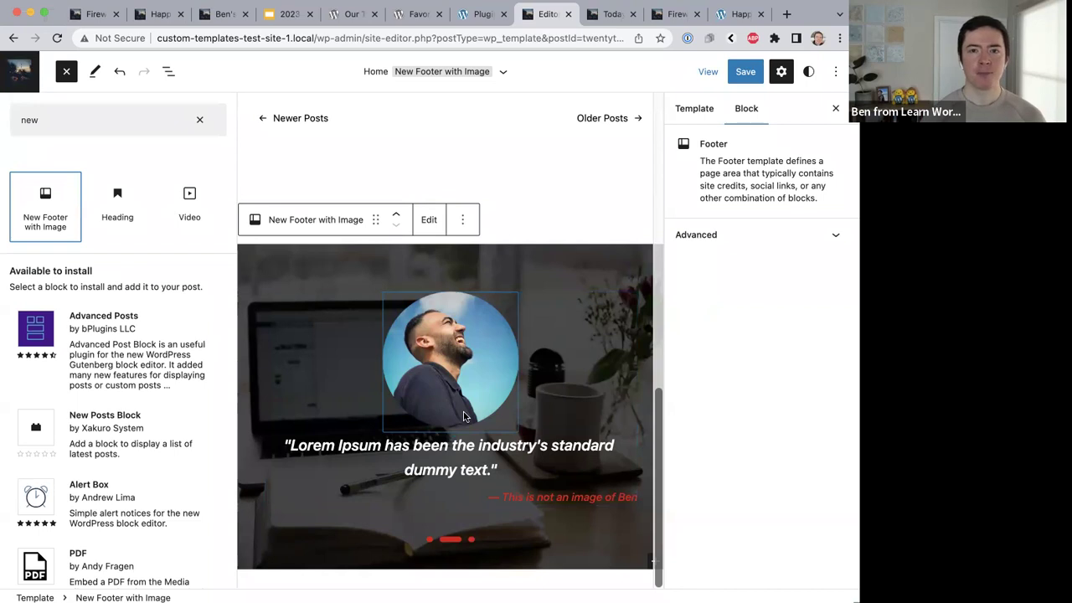
left_click(738, 75)
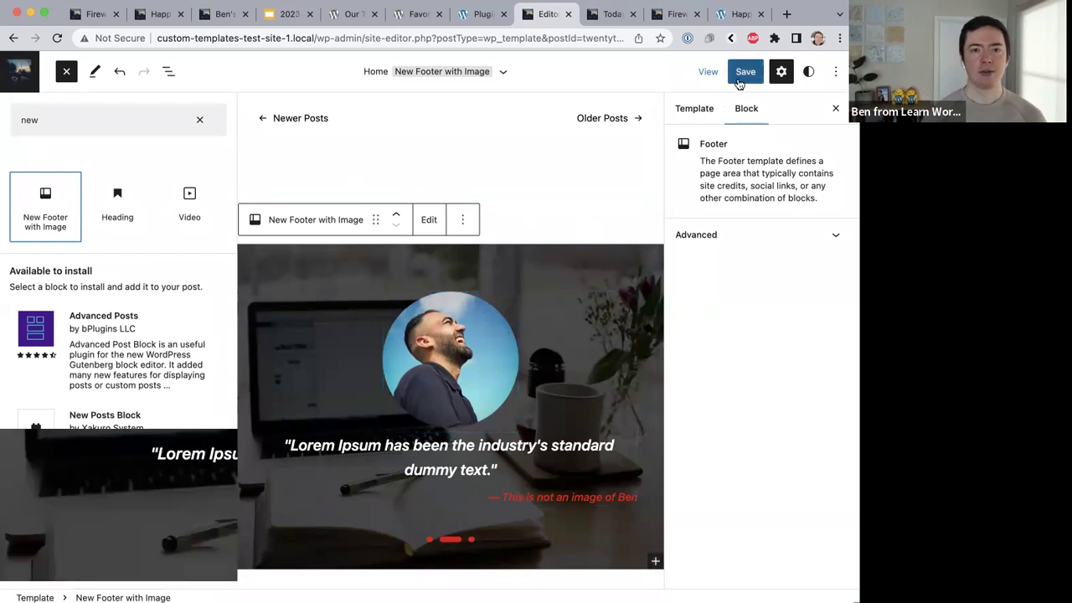
left_click(739, 81)
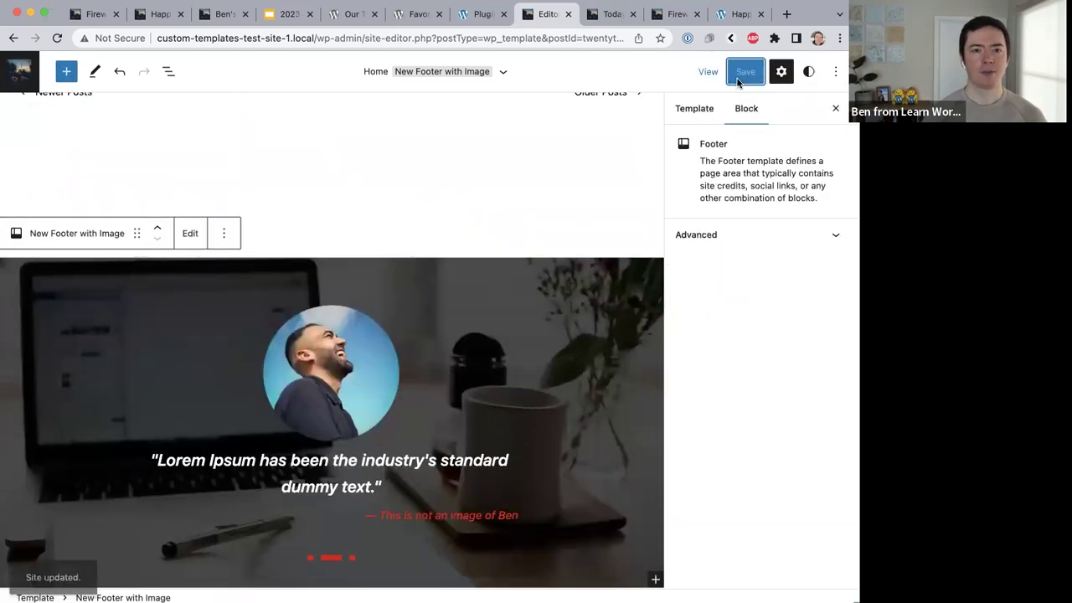
Reload the practice site's live homepage and check the footer at the end of the page.
left_click(609, 23)
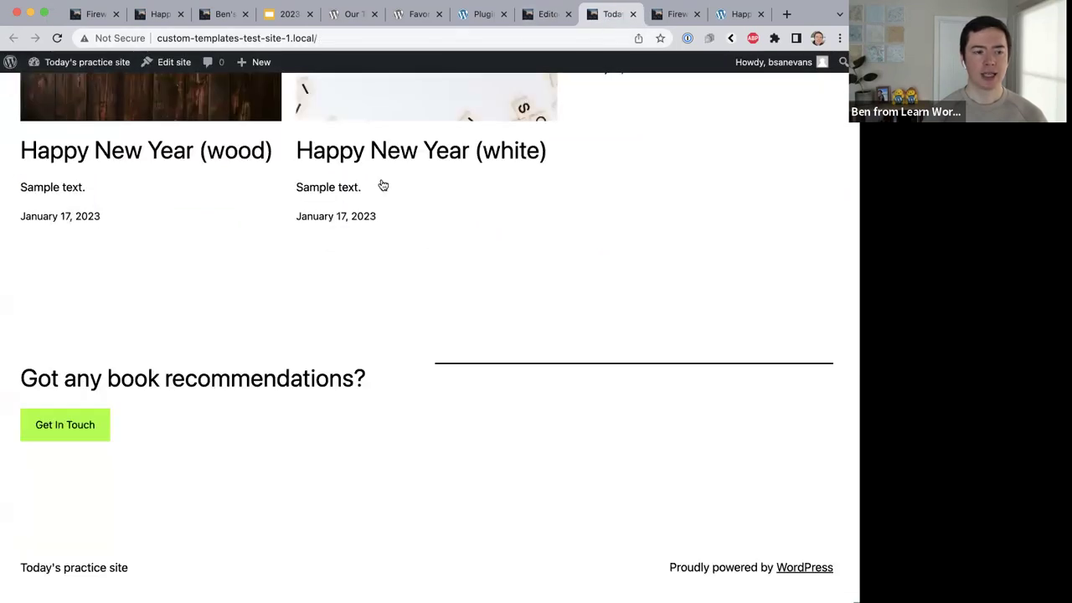
key("super+r")
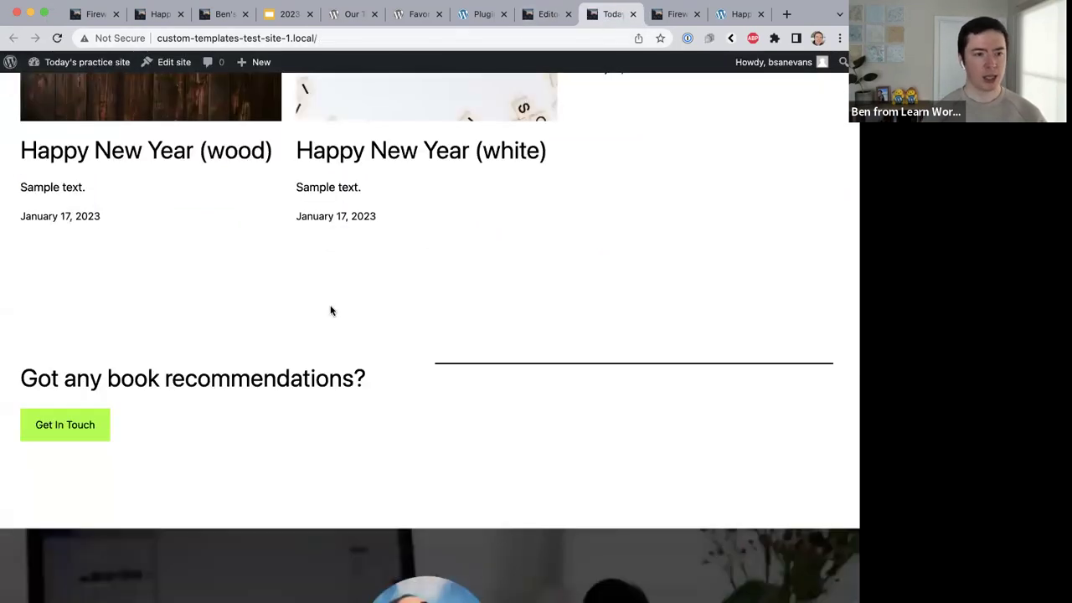
scroll(330, 311, "down", 5)
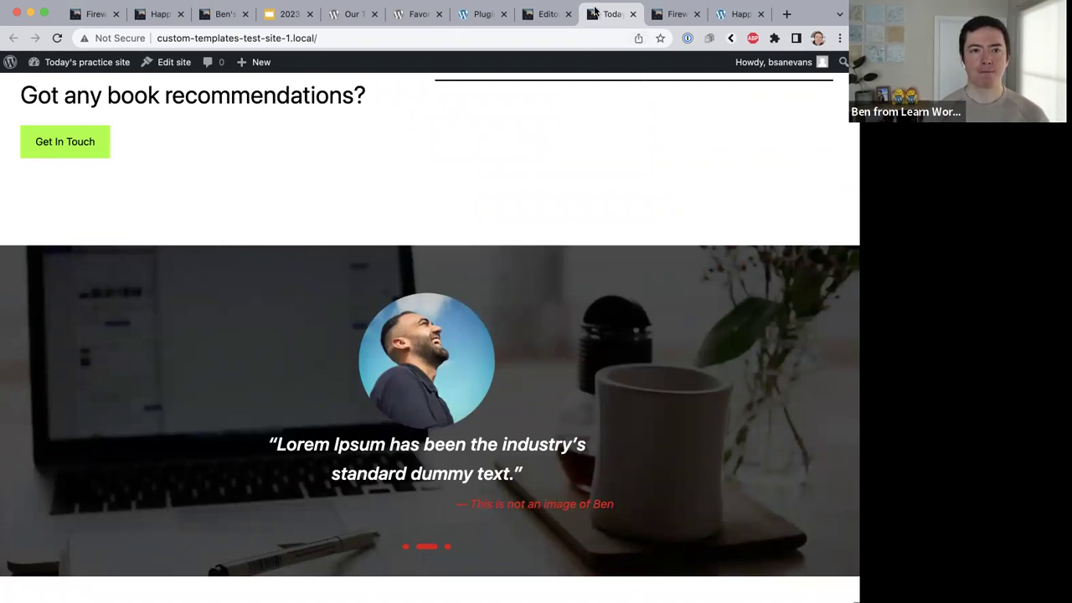
Check the footers on the live Fireworks by the River and Happy New Year (wood) post pages.
left_click(661, 19)
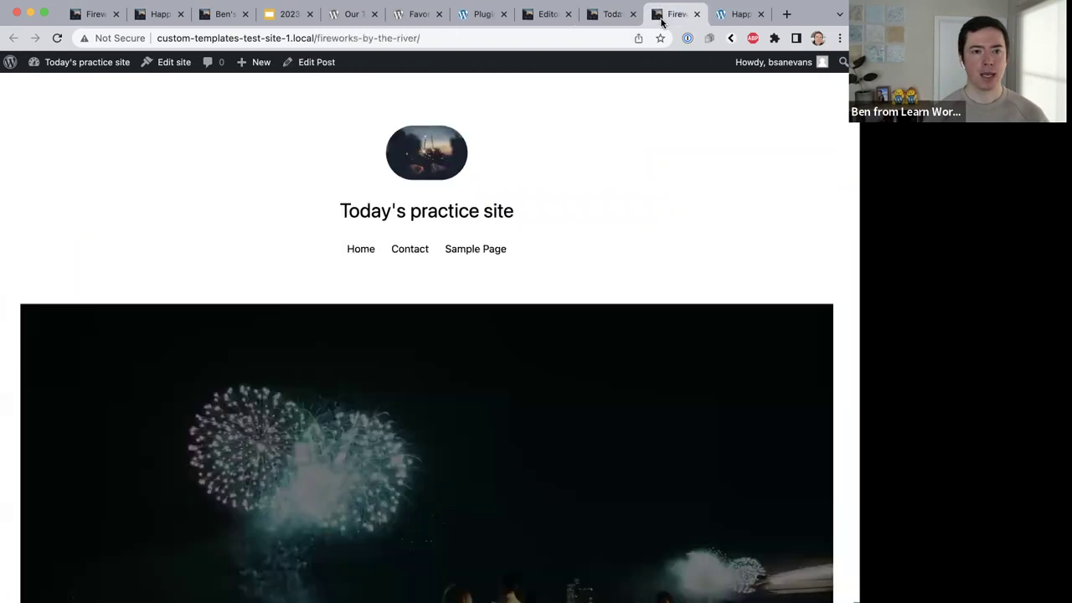
scroll(572, 208, "down", 7)
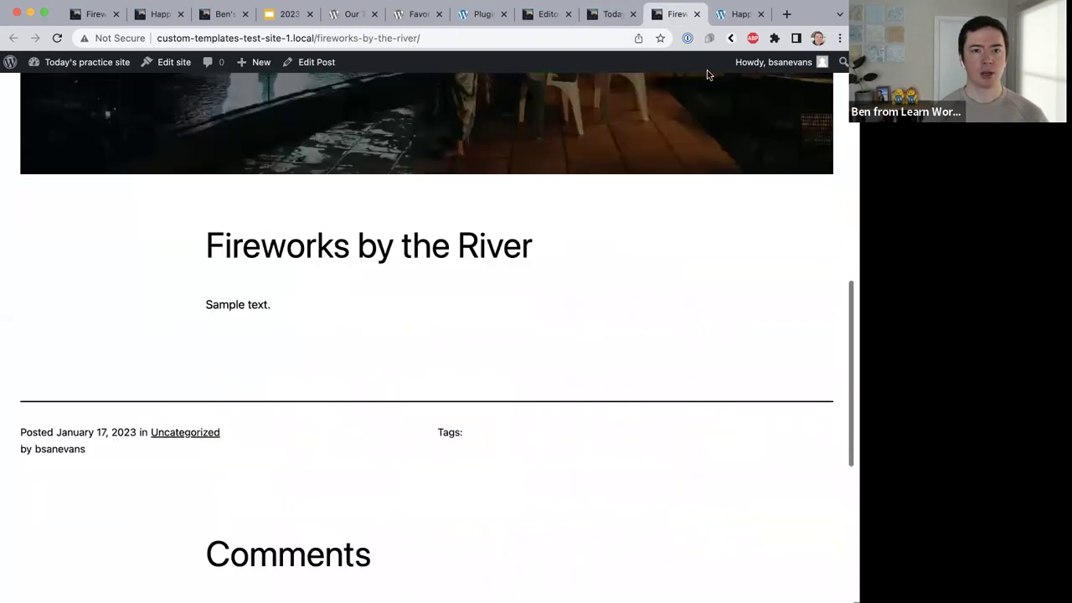
left_click(739, 14)
scroll(502, 205, "down", 10)
scroll(494, 222, "down", 2)
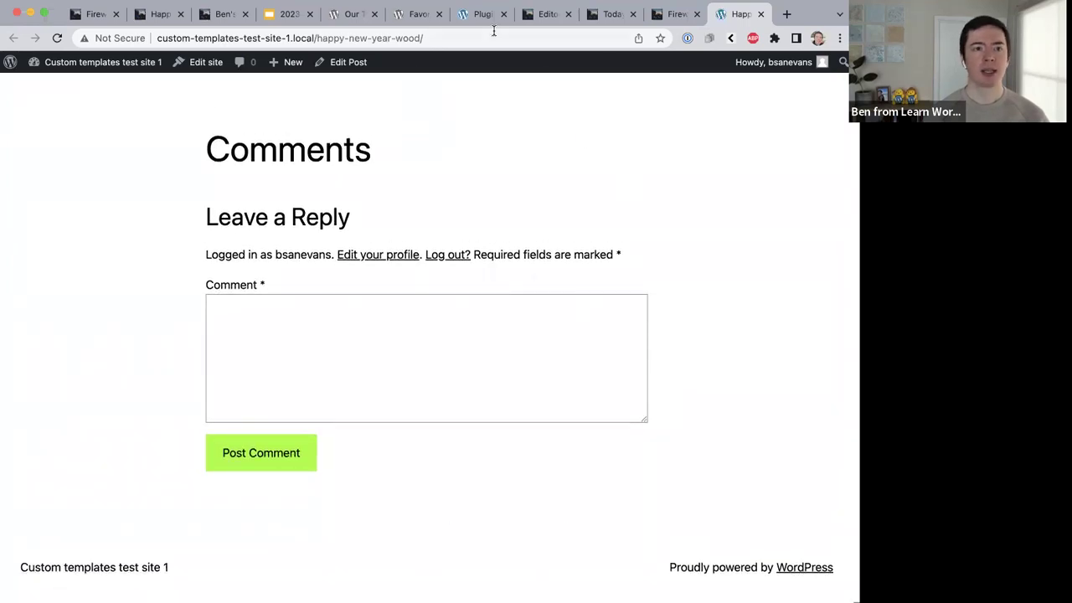
Return to the site editor and open the Single template for editing.
left_click(544, 15)
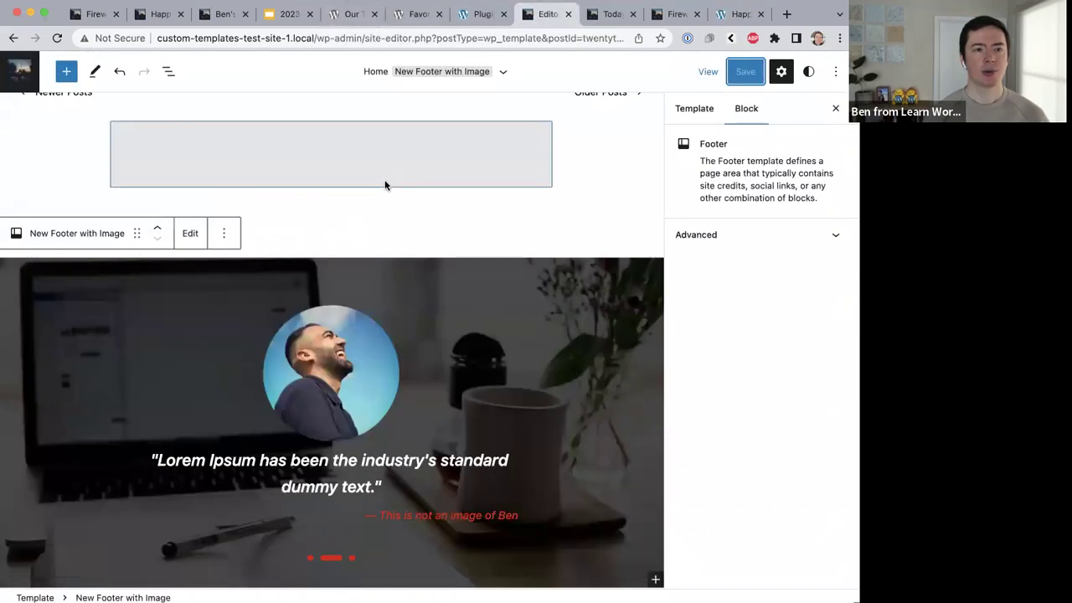
scroll(385, 184, "up", 15)
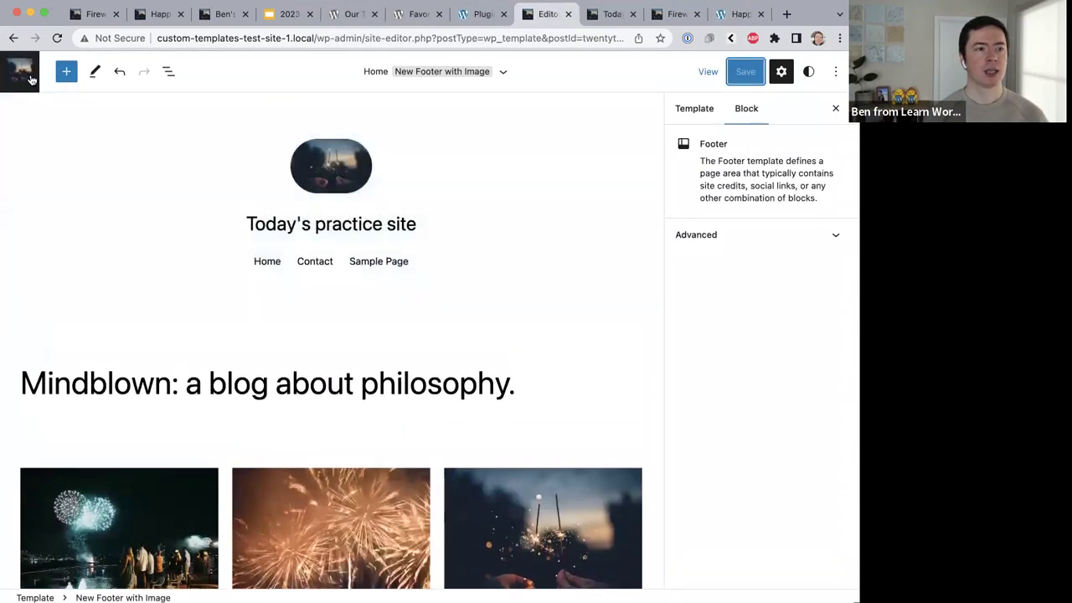
left_click(31, 78)
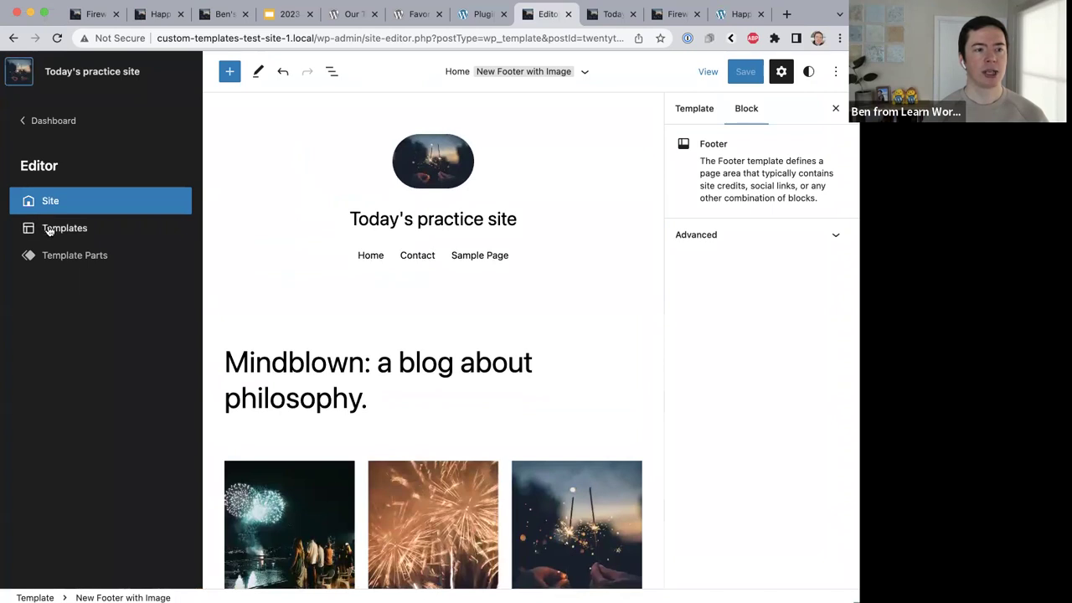
left_click(49, 232)
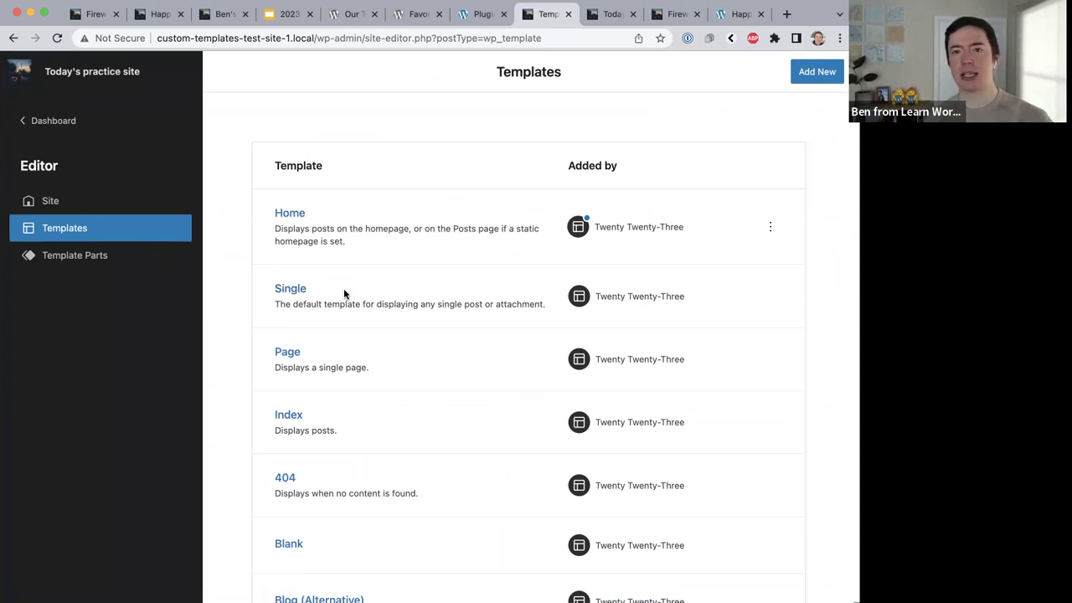
left_click(296, 289)
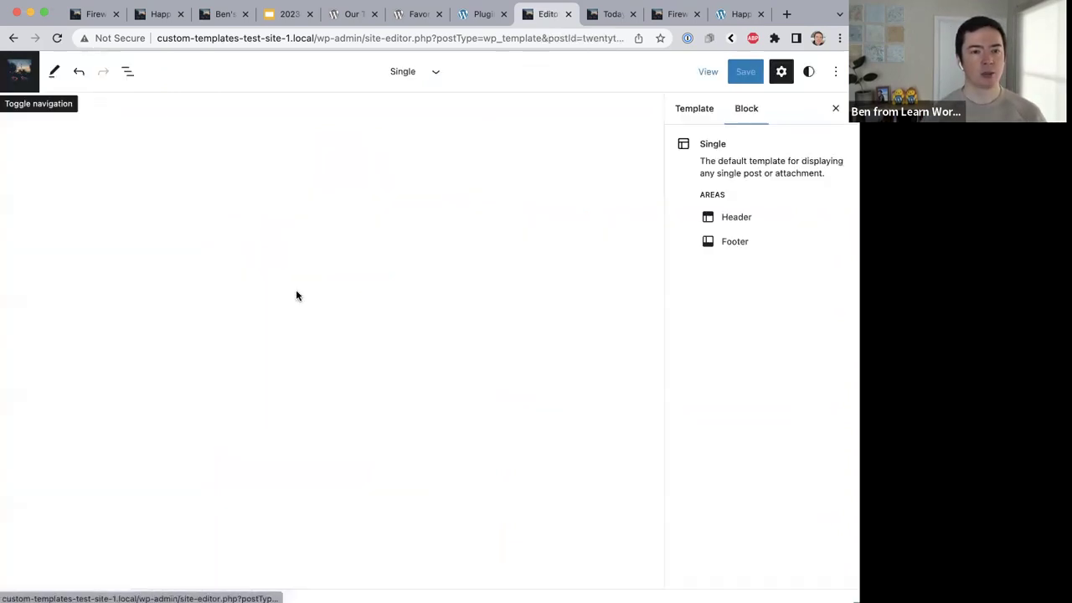
Remove the existing Footer block from the Single template.
scroll(295, 295, "down", 10)
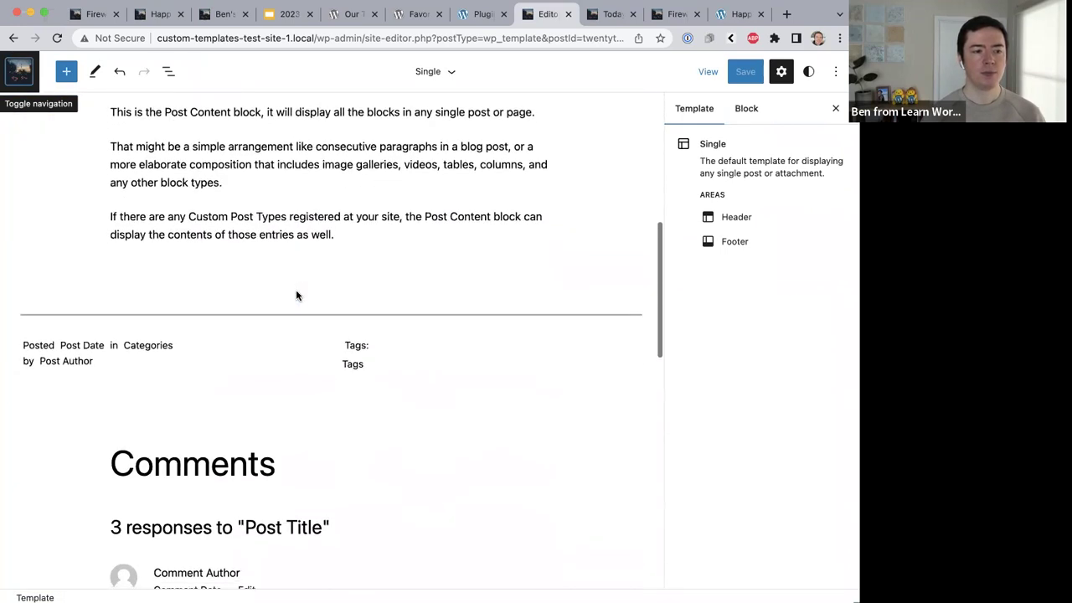
scroll(262, 232, "up", 8)
left_click(170, 73)
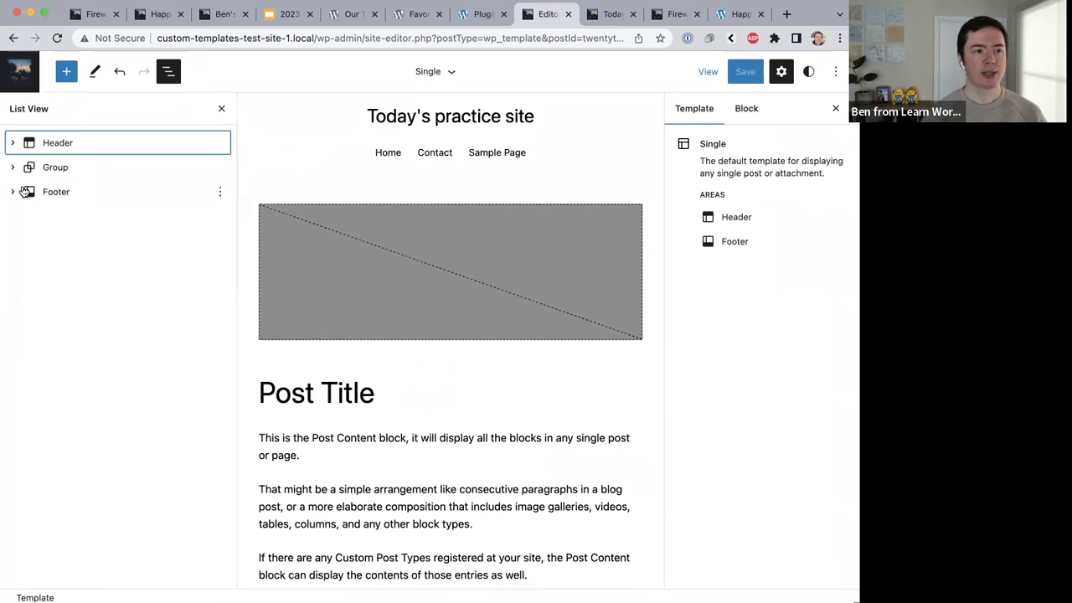
left_click(68, 195)
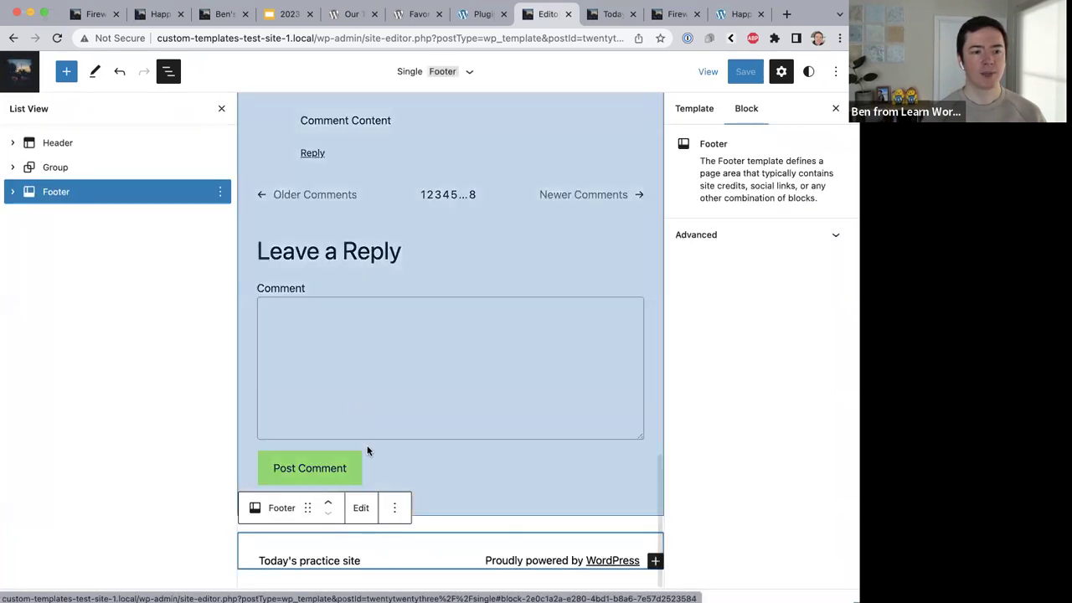
left_click(221, 193)
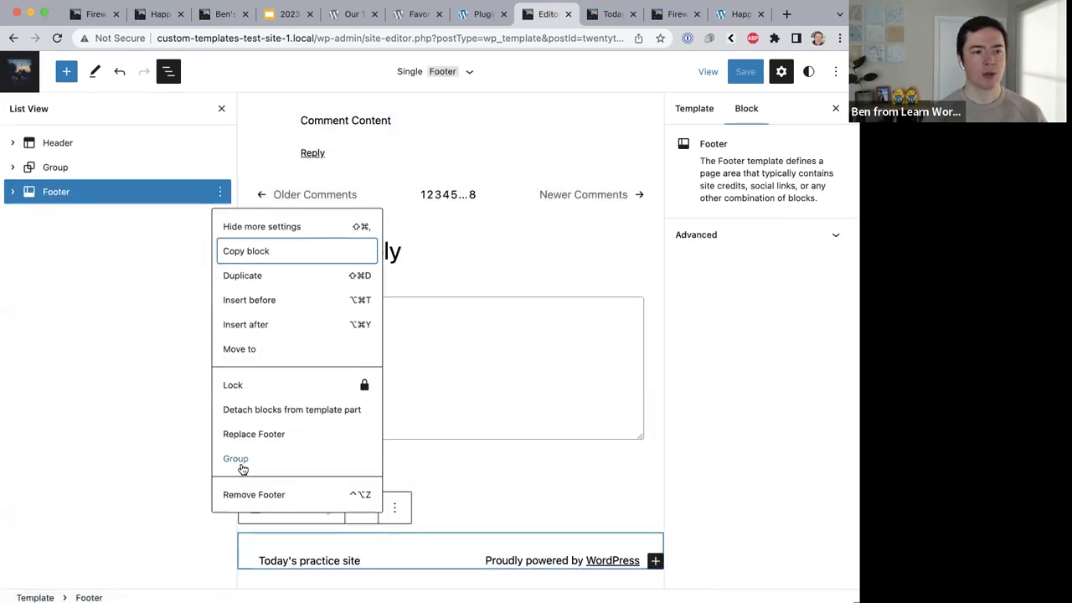
left_click(240, 494)
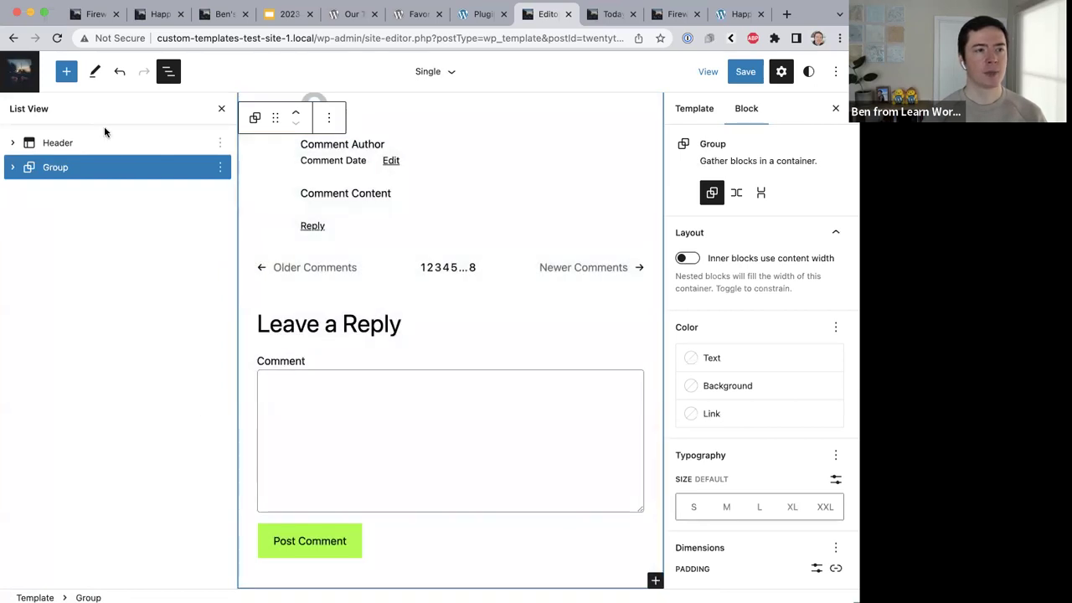
Insert the New Footer with Image template part after the Group in the Single template and save the changes.
left_click(68, 75)
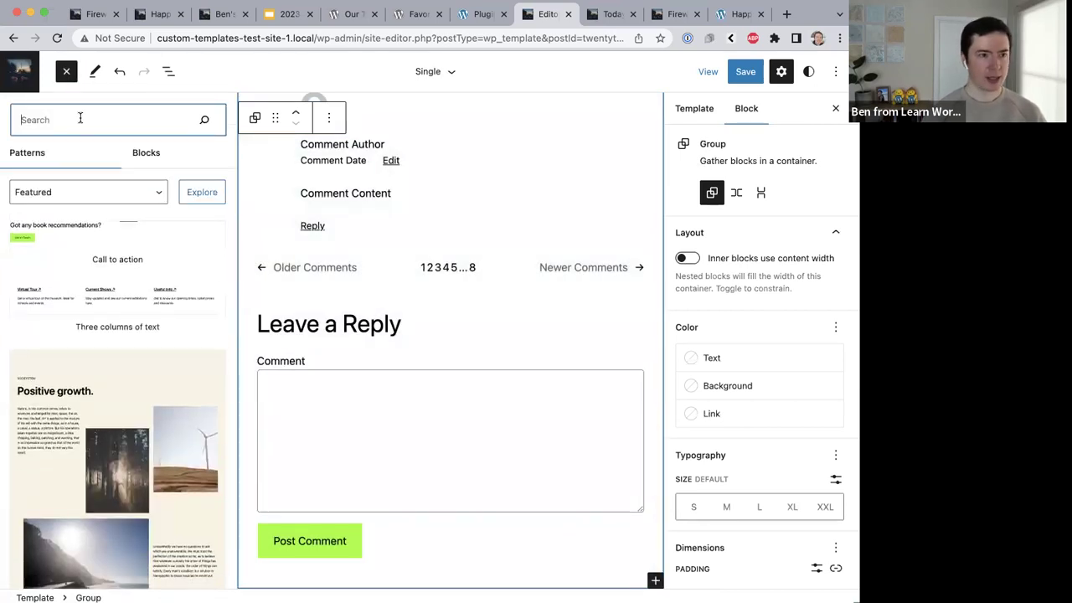
left_click(134, 154)
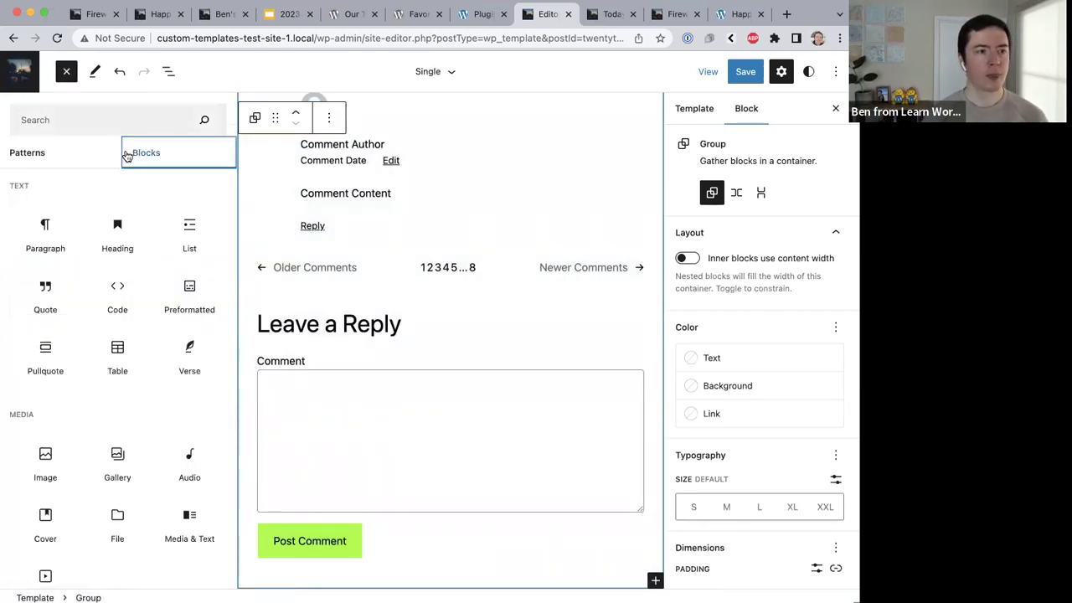
left_click(77, 115)
type("new")
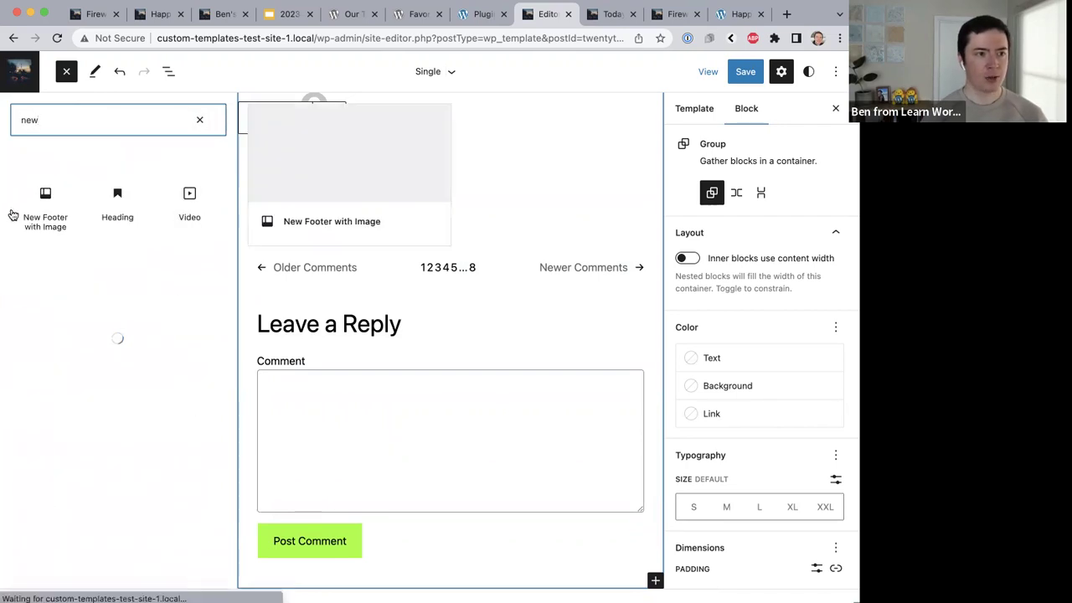
left_click(35, 226)
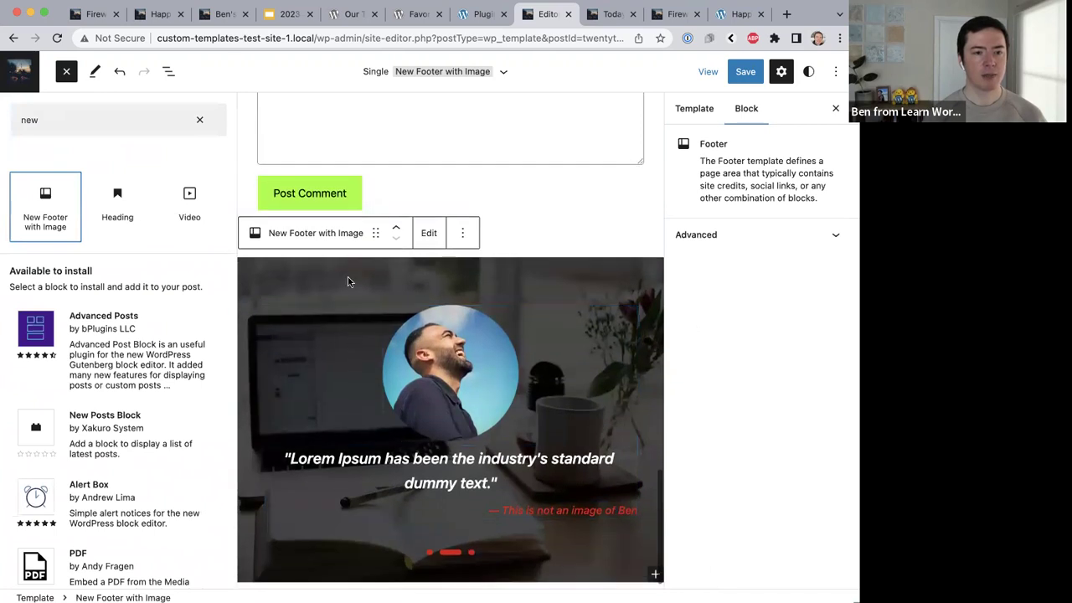
left_click(745, 72)
left_click(745, 72)
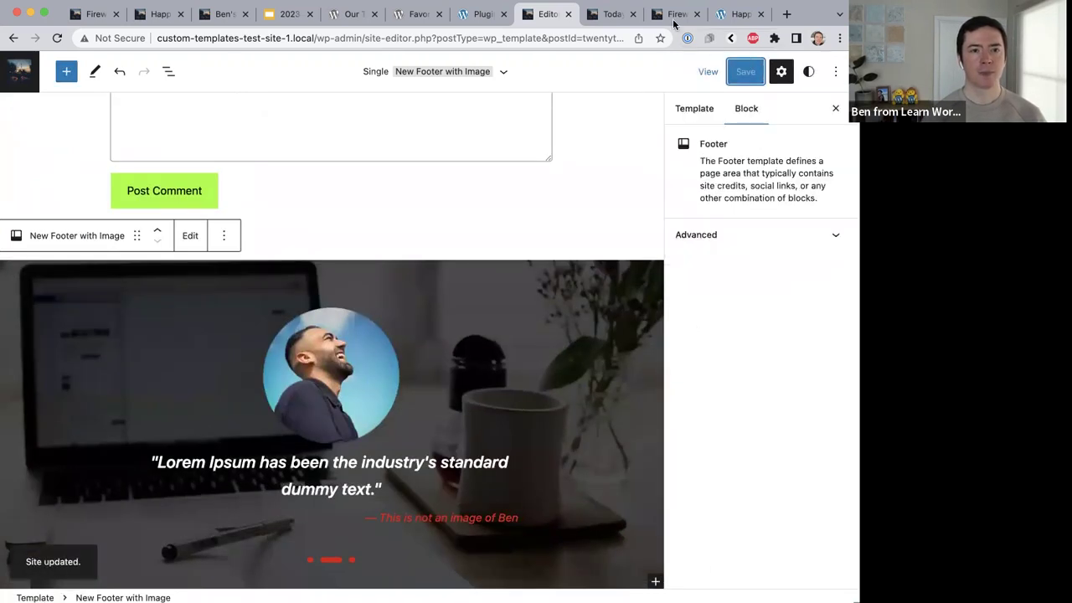
Check the new image footer on the live Fireworks by the River and Happy New Year posts.
left_click(670, 19)
scroll(450, 184, "down", 5)
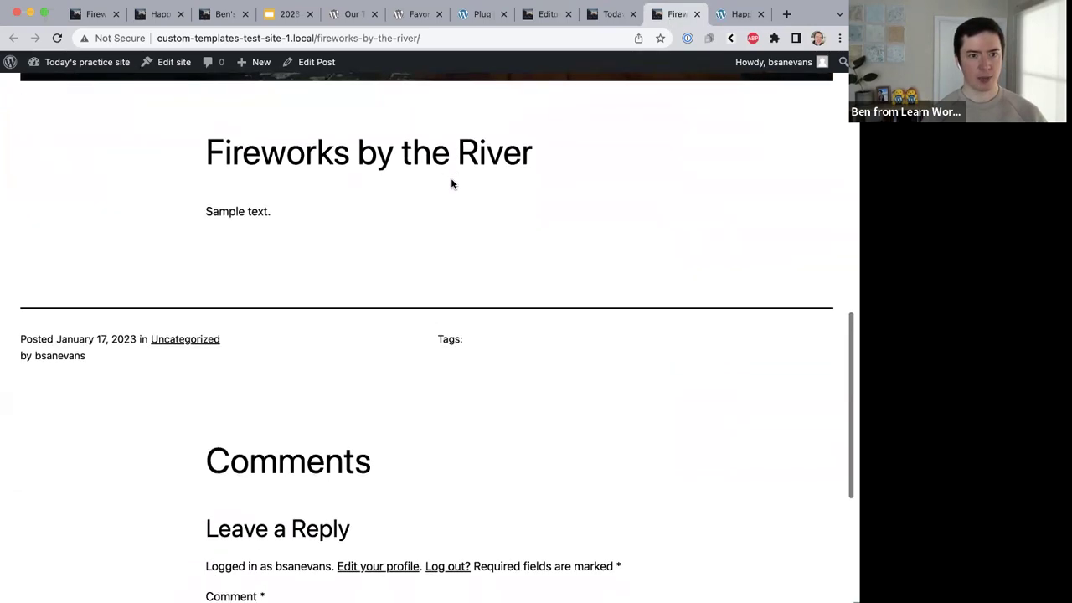
key("super+r")
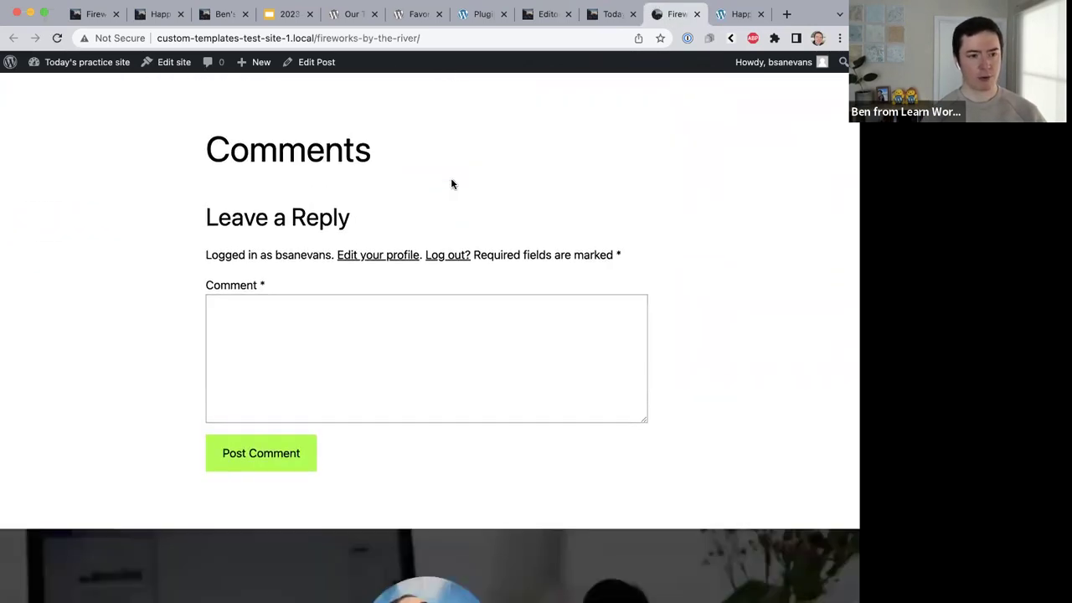
scroll(420, 199, "down", 4)
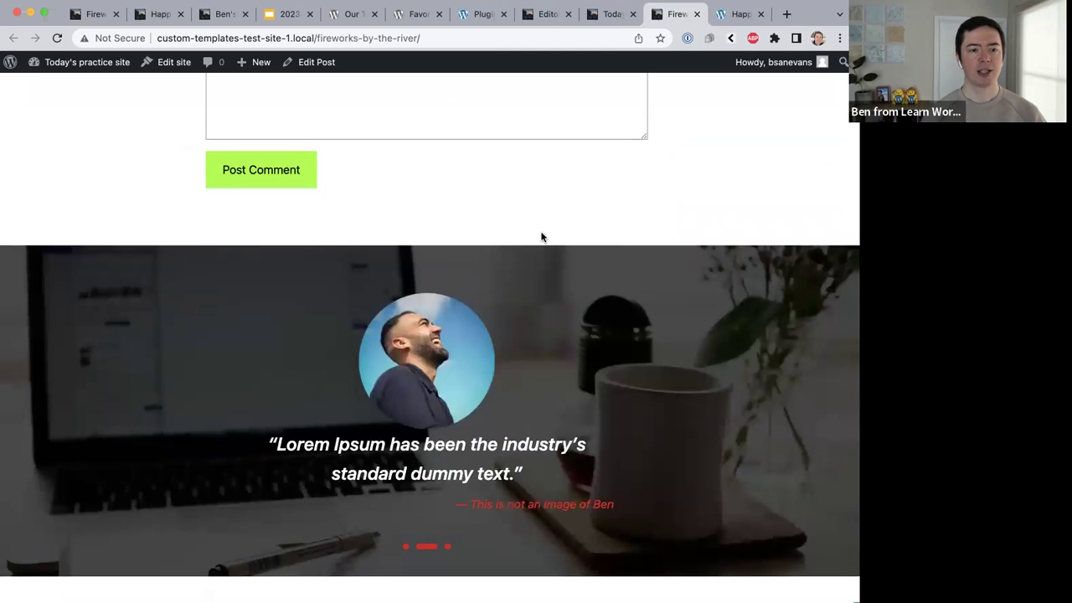
left_click(726, 15)
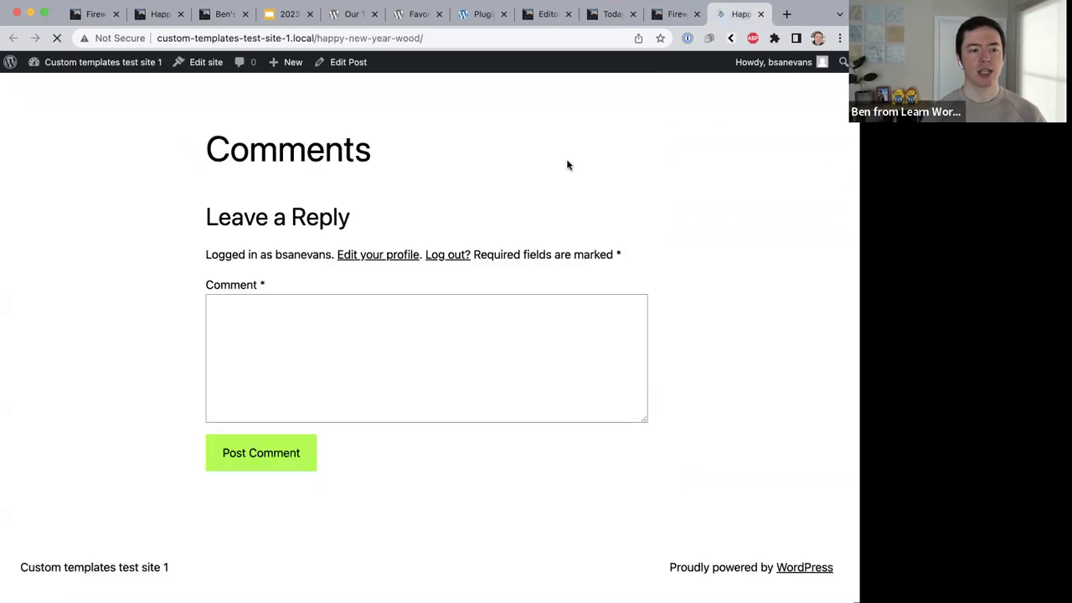
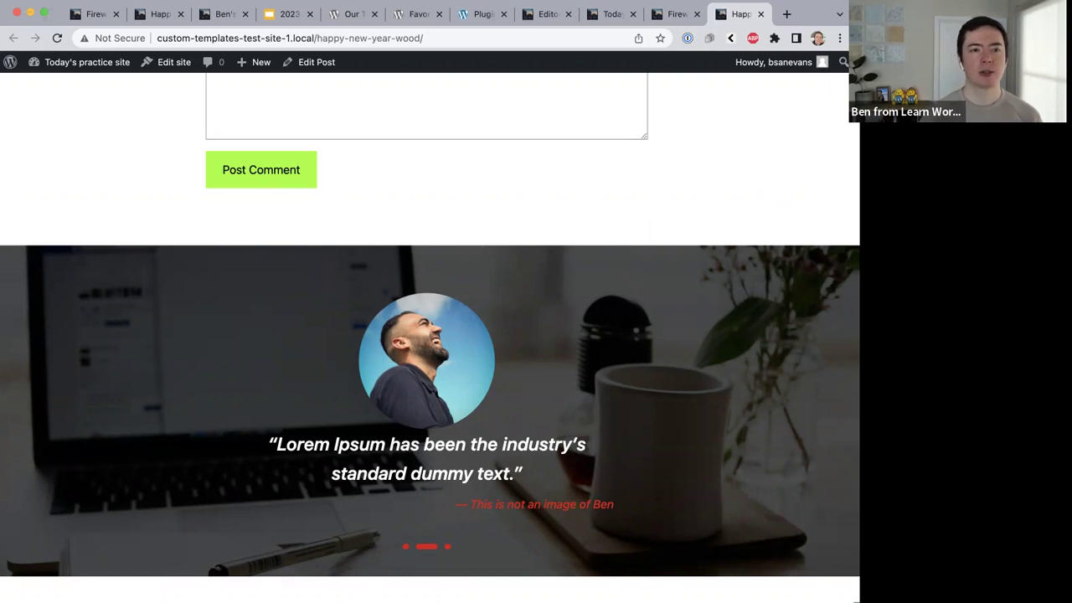
Try to search the site editor's block library for "new", and close the editor page.
left_click(535, 18)
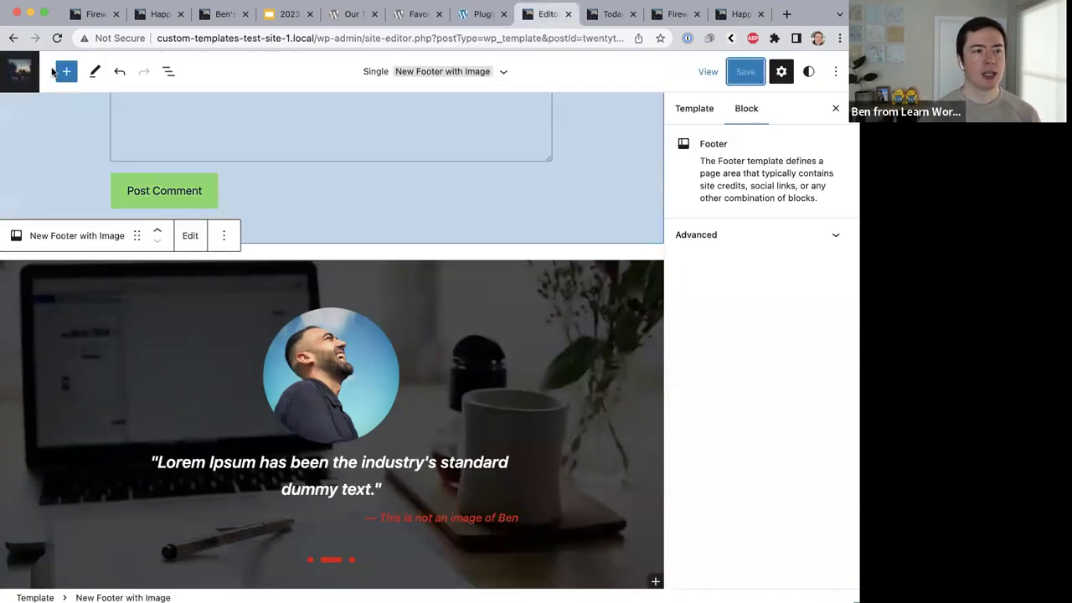
left_click(66, 71)
left_click(148, 158)
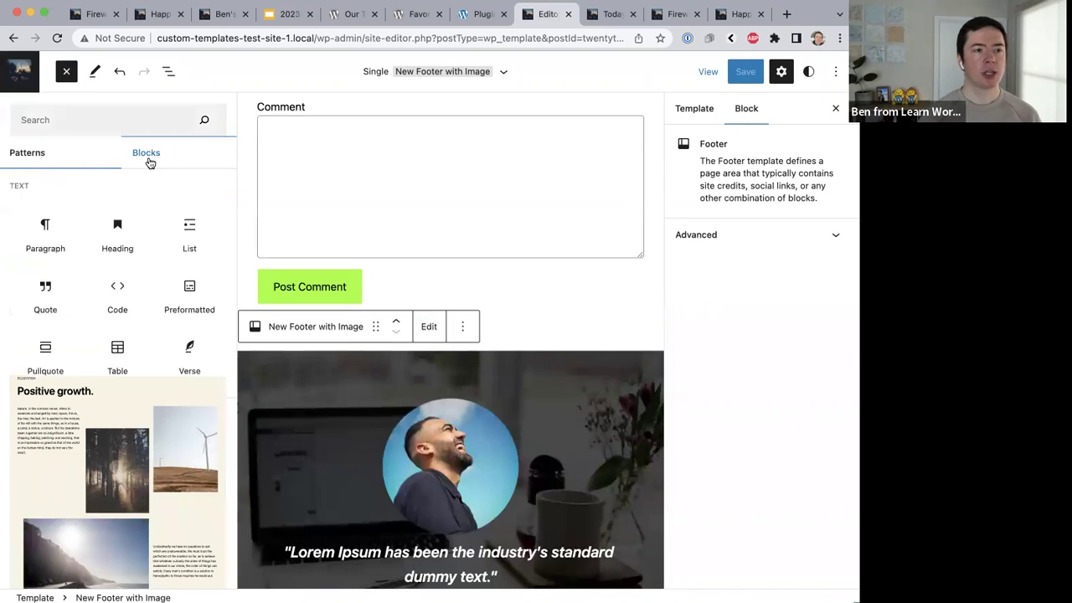
left_click(72, 123)
type("new")
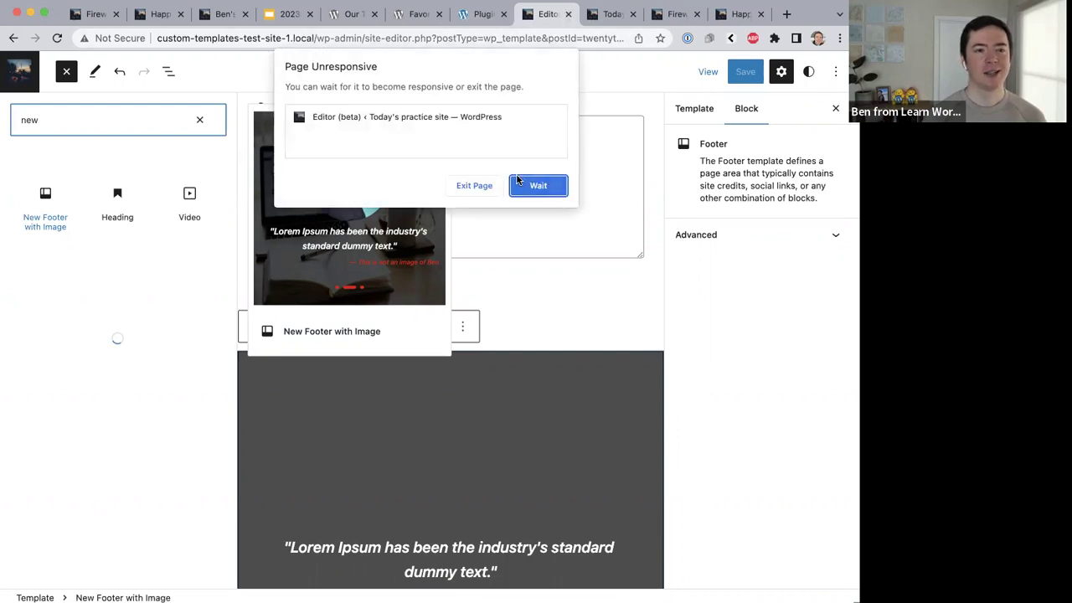
left_click(475, 185)
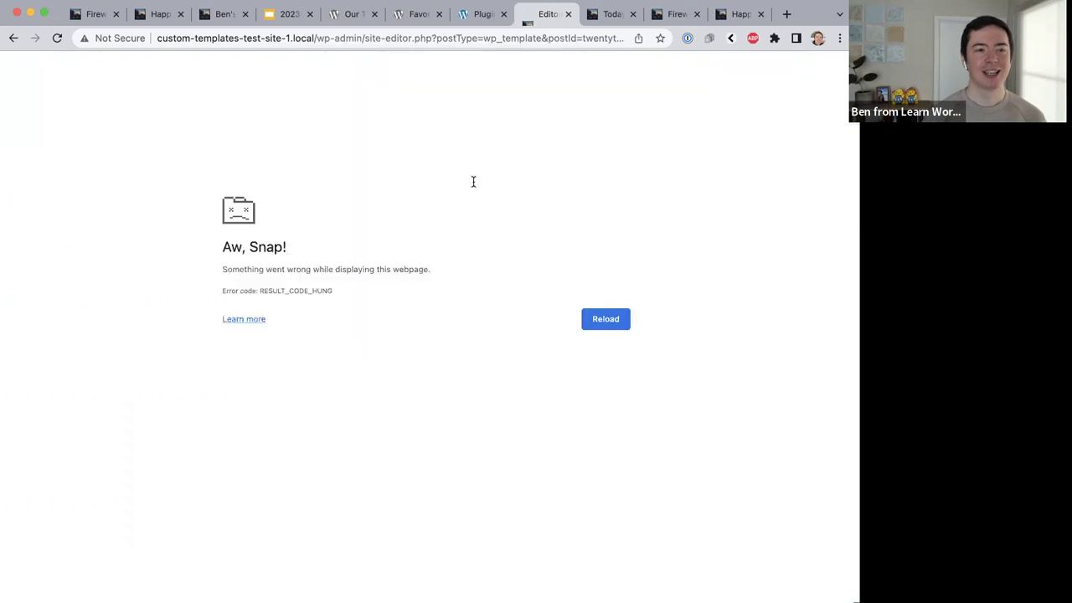
left_click(568, 14)
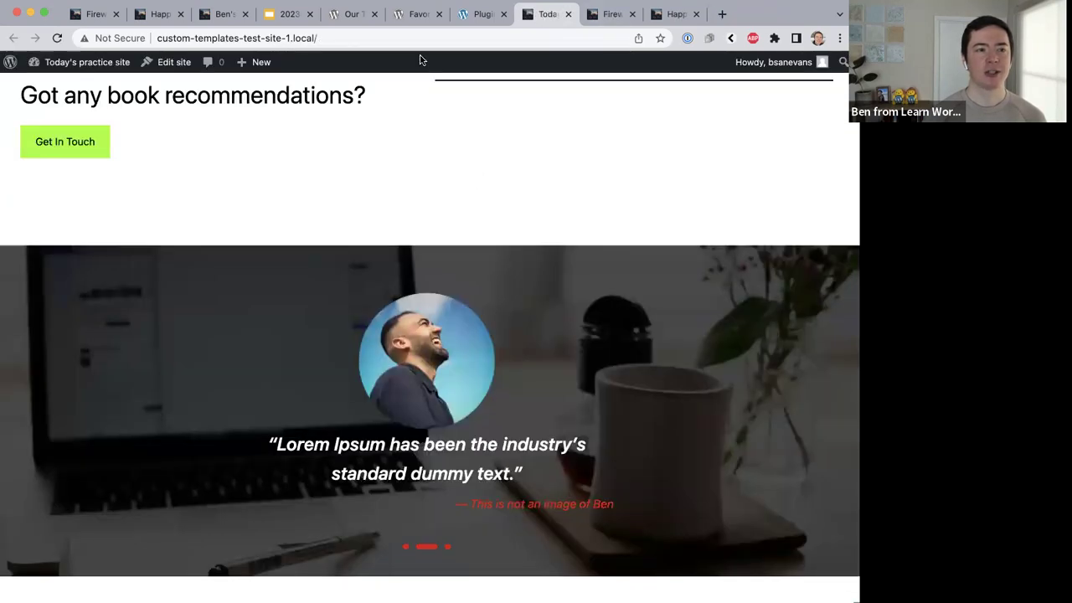
Open the site's dashboard in a new tab placed before the home page tab, and load the site editor from it.
left_click(98, 82, "super")
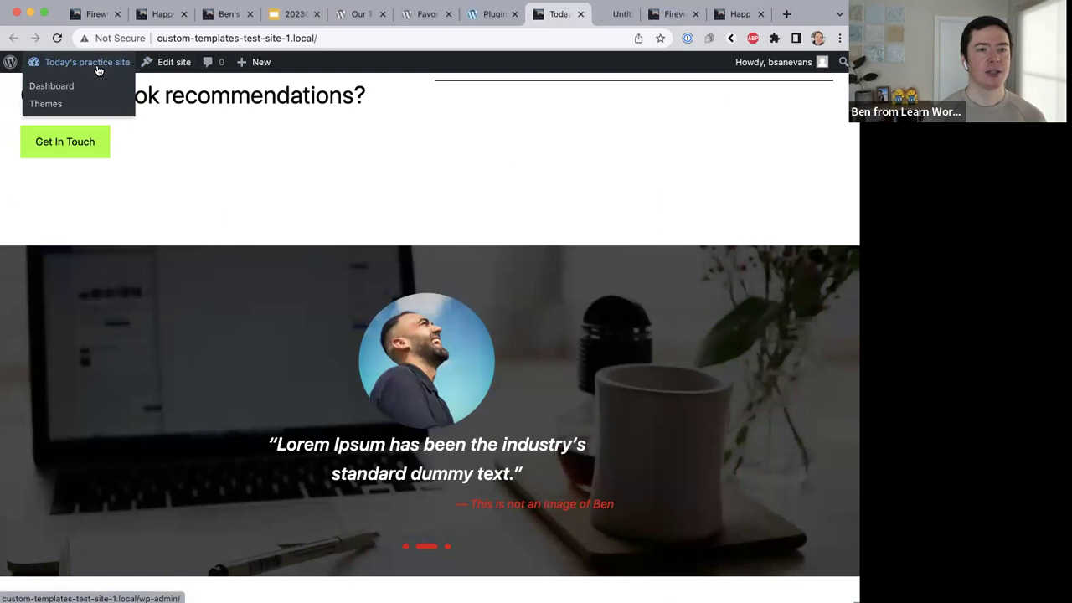
left_click_drag(620, 13, 553, 14)
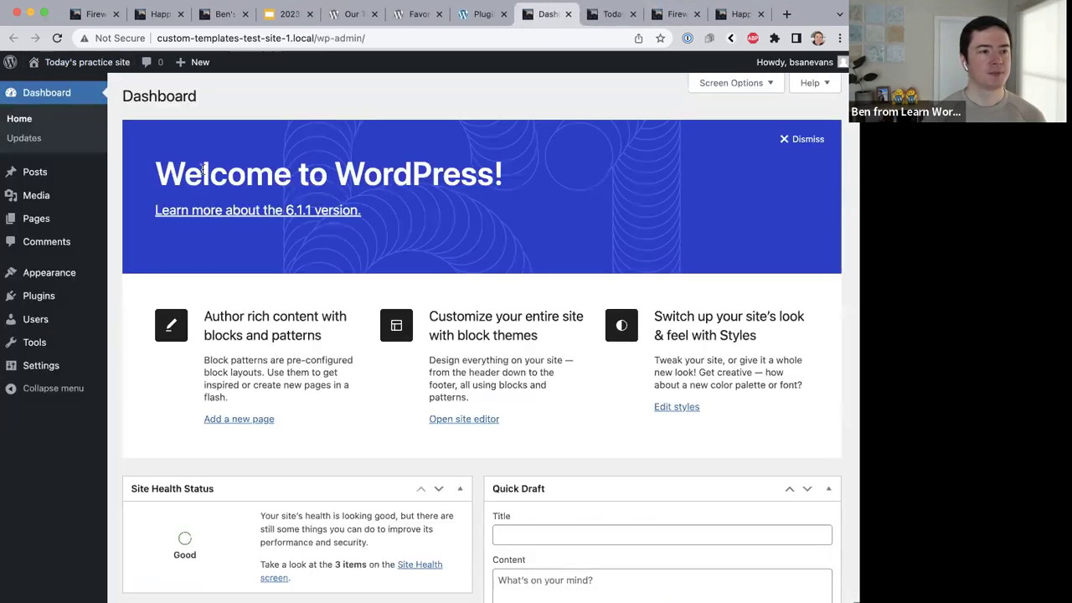
mouse_move(74, 270)
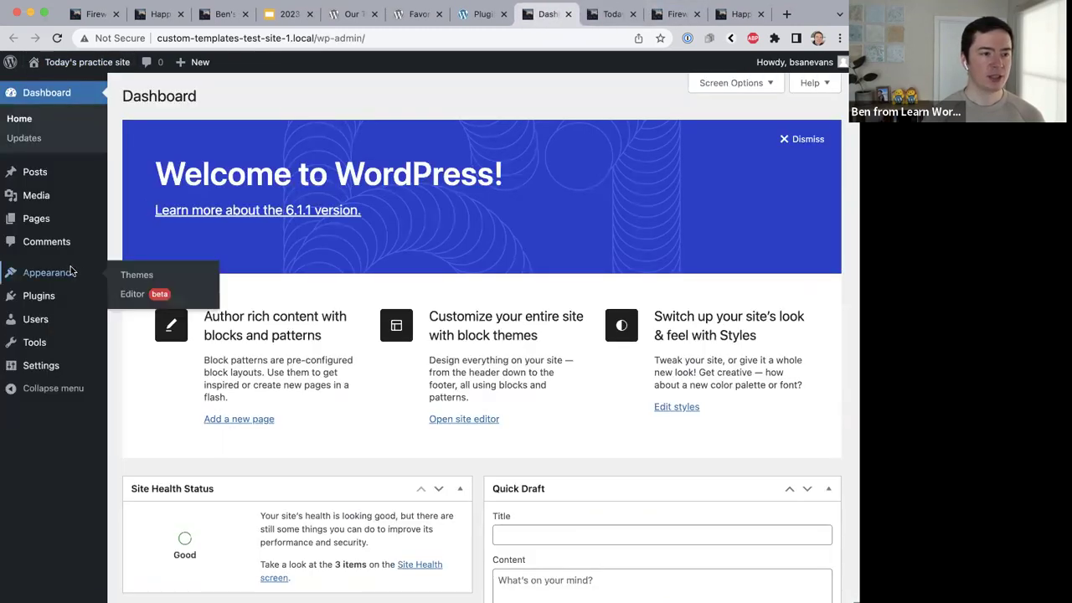
left_click(131, 295)
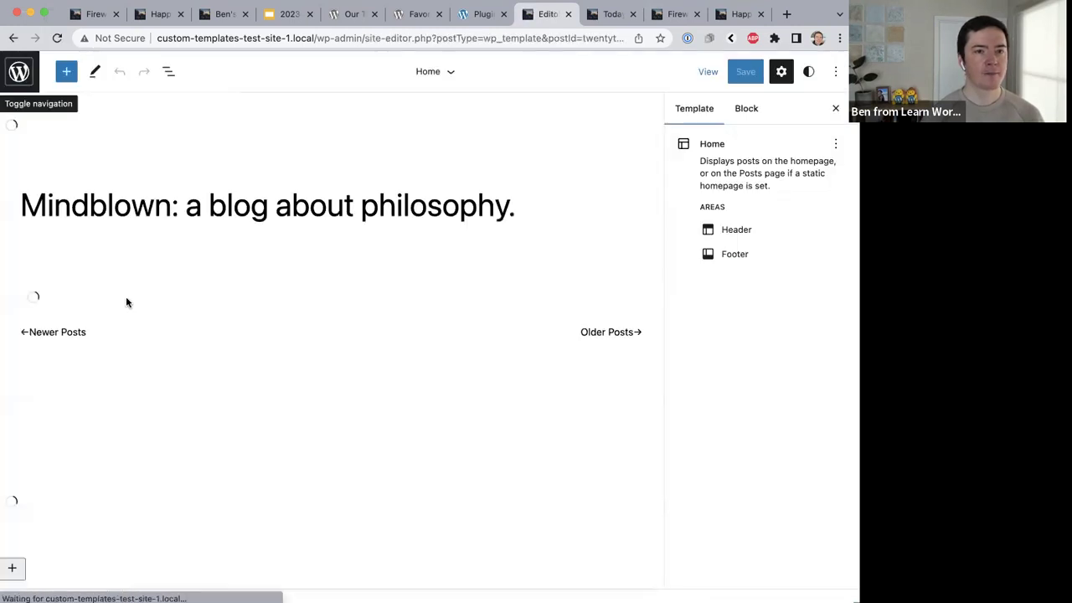
scroll(88, 237, "down", 15)
scroll(87, 237, "up", 15)
Browse the block library's Theme section for the template part blocks, including New Footer with Image.
left_click(169, 72)
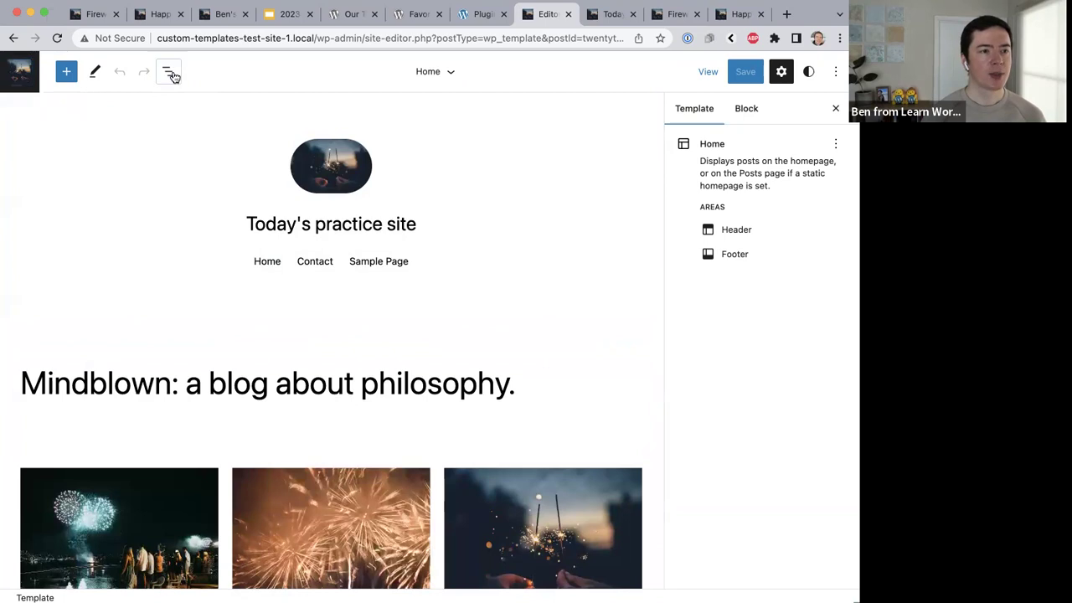
left_click(66, 71)
left_click(148, 153)
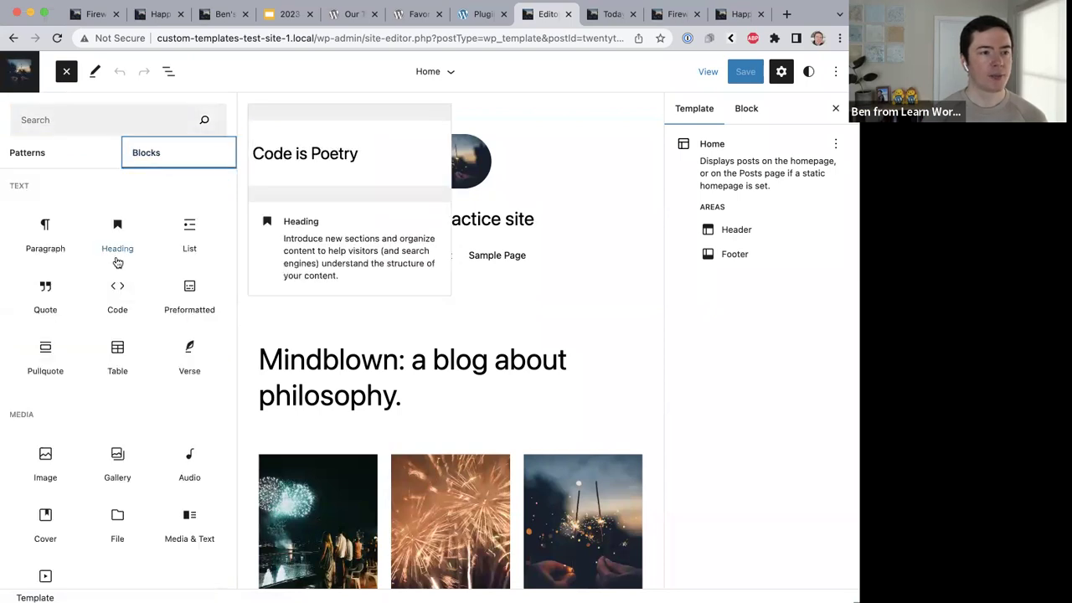
scroll(117, 261, "down", 3)
scroll(118, 261, "down", 10)
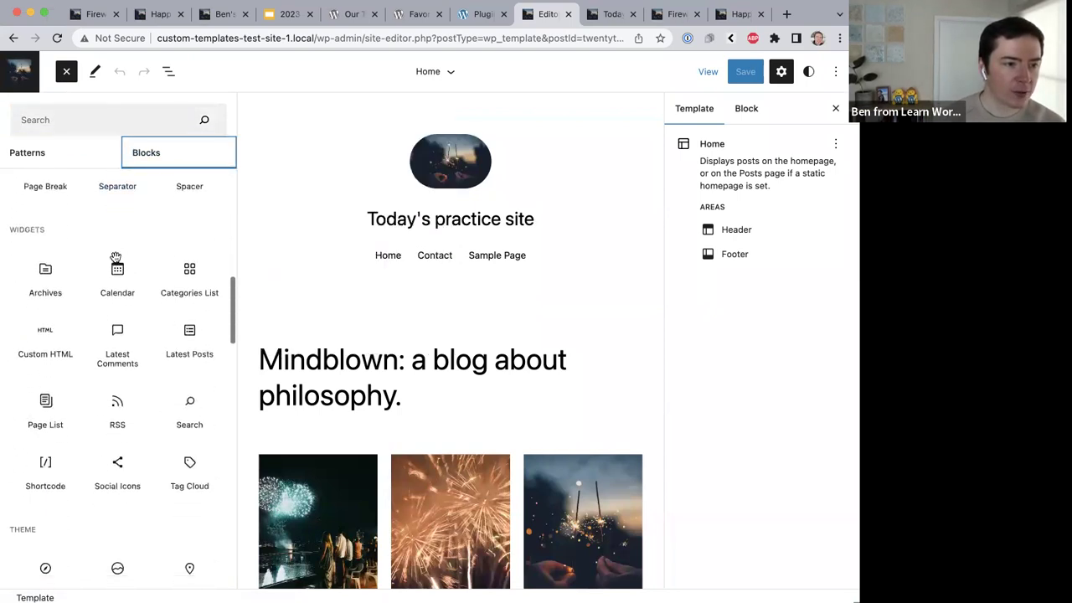
scroll(115, 260, "down", 3)
scroll(117, 251, "up", 4)
scroll(116, 251, "up", 1)
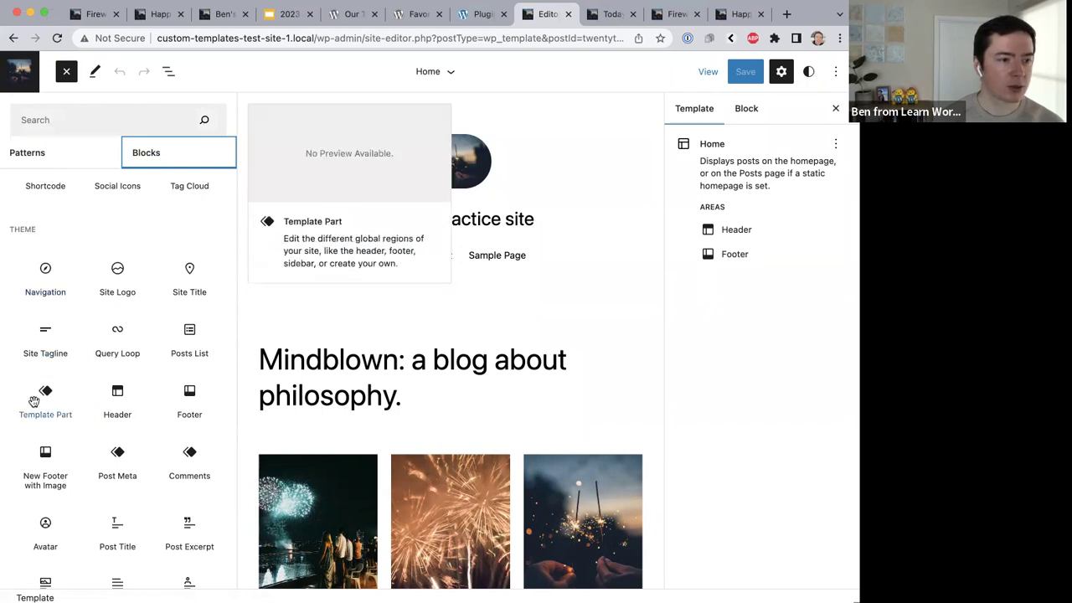
mouse_move(172, 420)
mouse_move(43, 465)
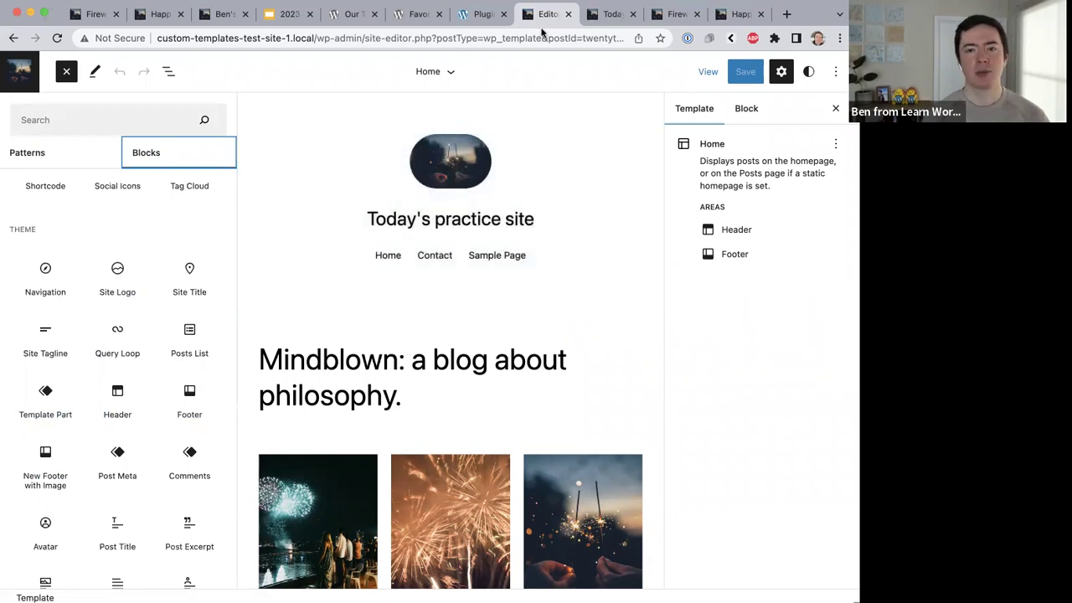
Examine the blank strip below the image footer on the live home page.
left_click(598, 17)
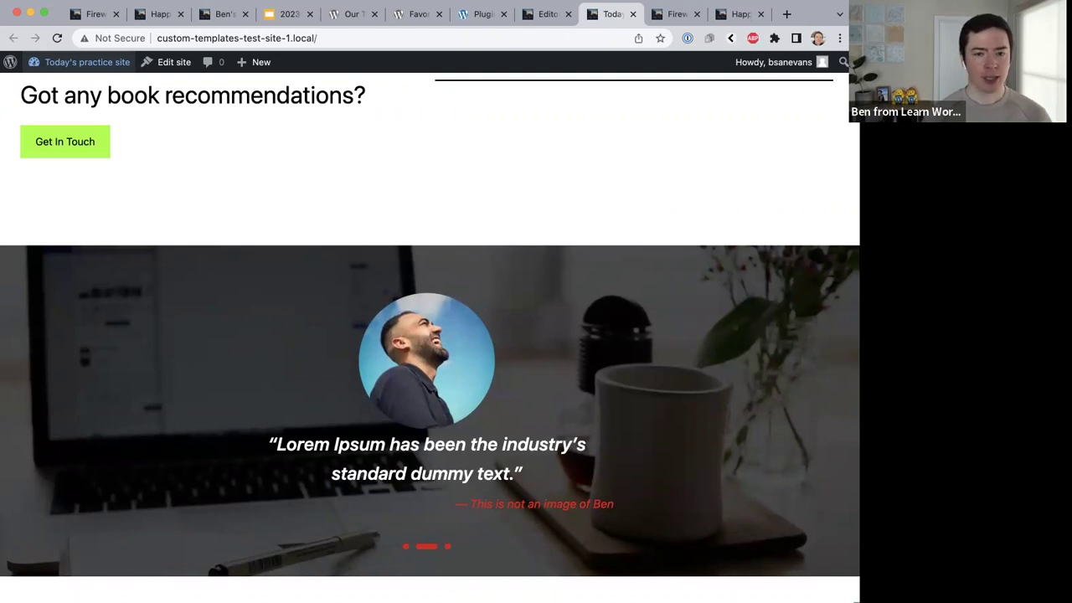
right_click(383, 587)
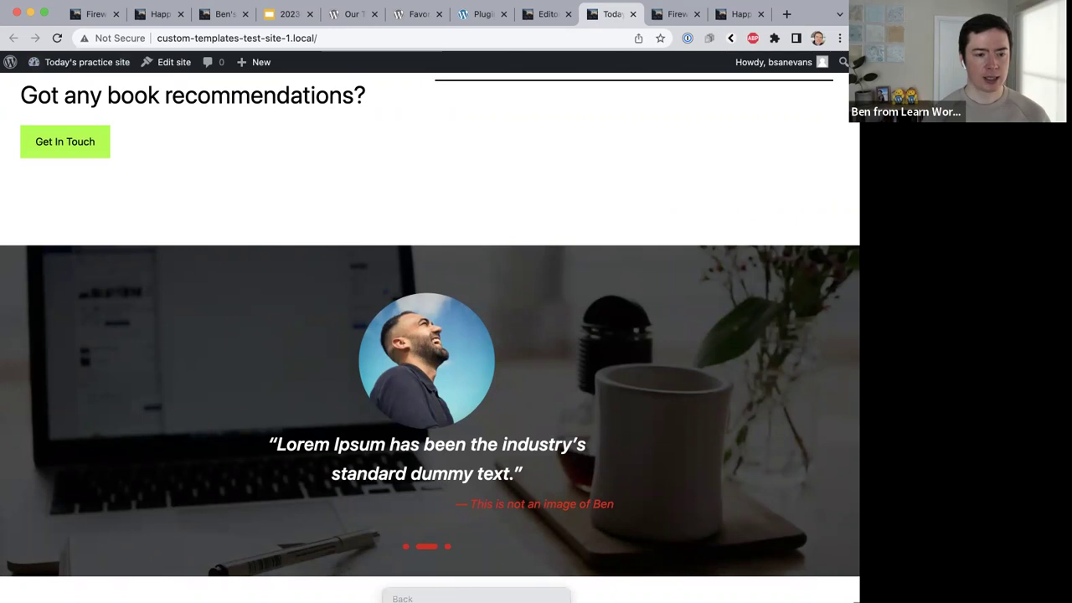
key("Escape")
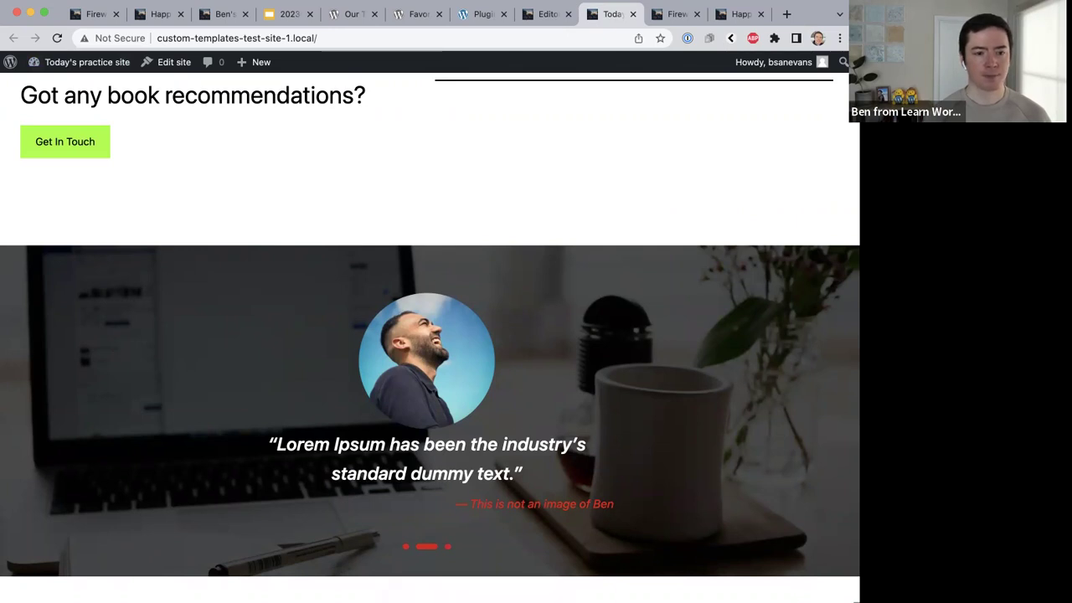
right_click(423, 581)
left_click(391, 589)
right_click(391, 590)
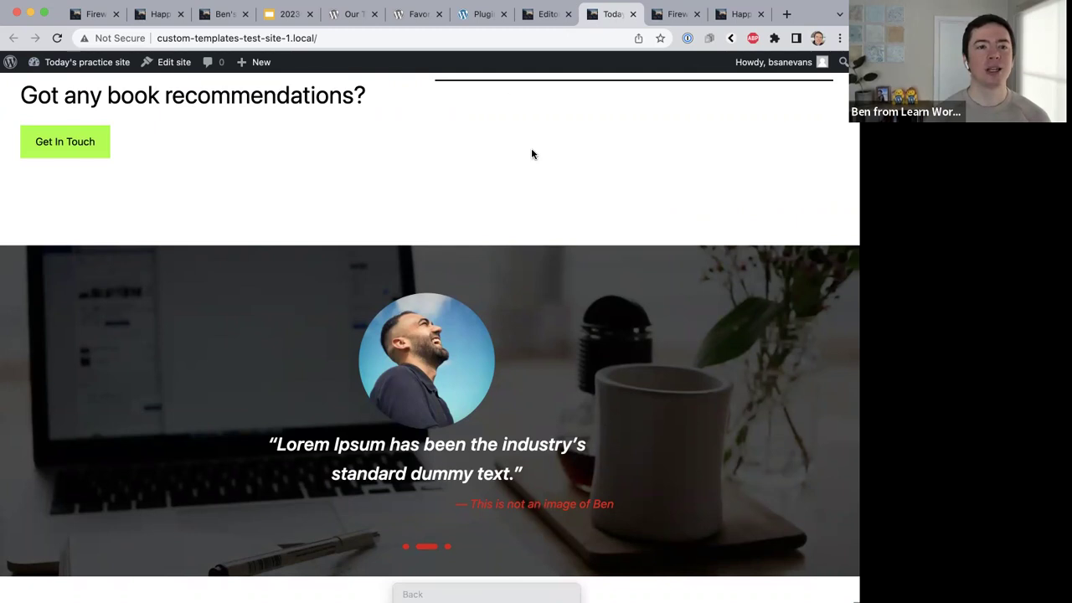
left_click(481, 7)
left_click(477, 13)
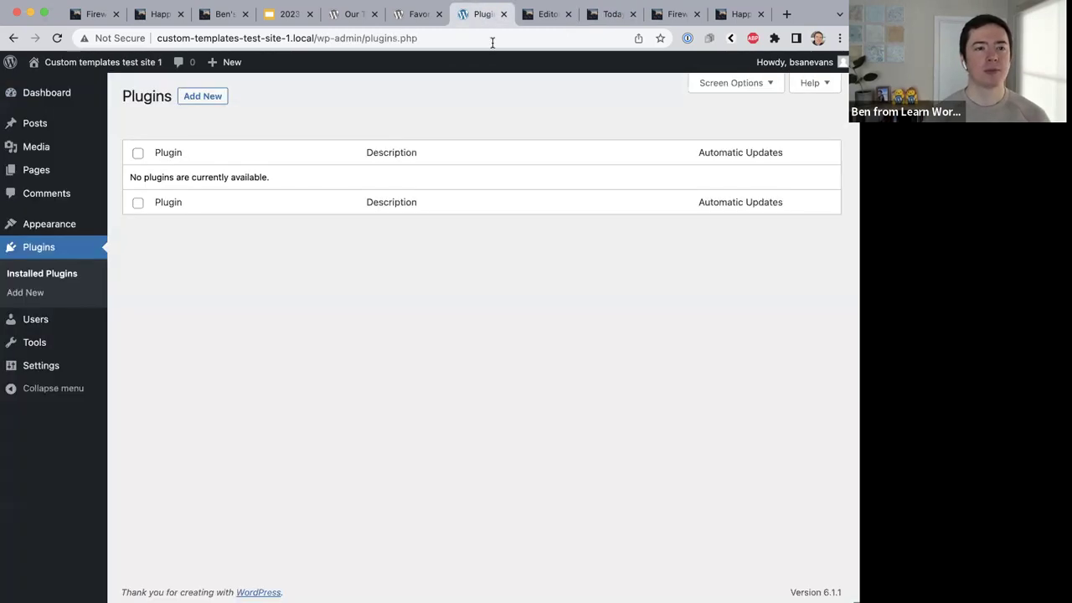
Select the Cover block inside the Home template's New Footer with Image, and bring up its dimension settings and the template's block outline.
left_click(537, 15)
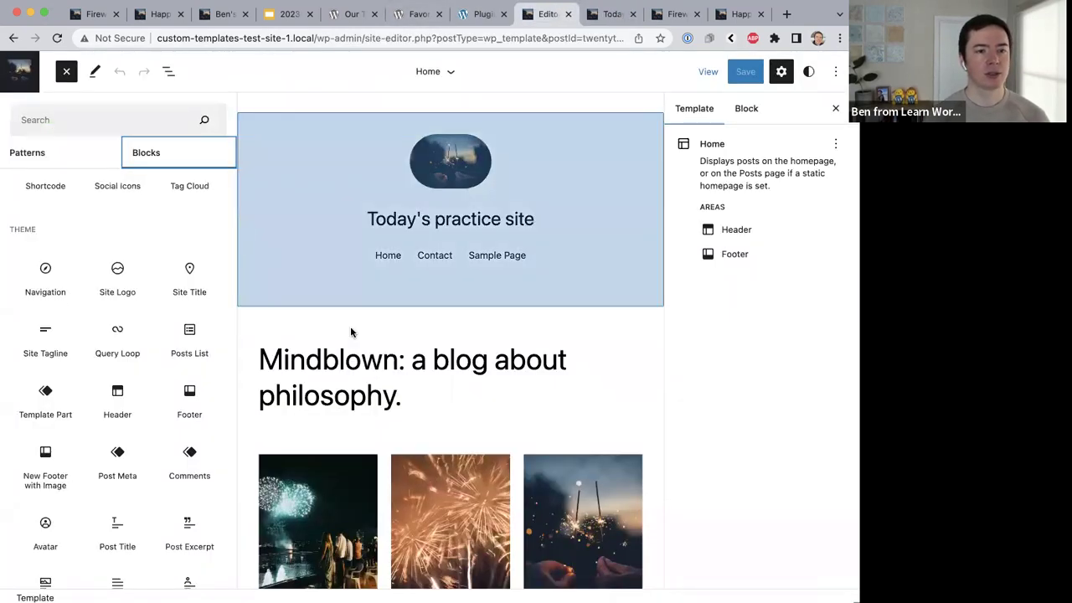
scroll(368, 343, "down", 5)
scroll(332, 507, "down", 3)
left_click(333, 507)
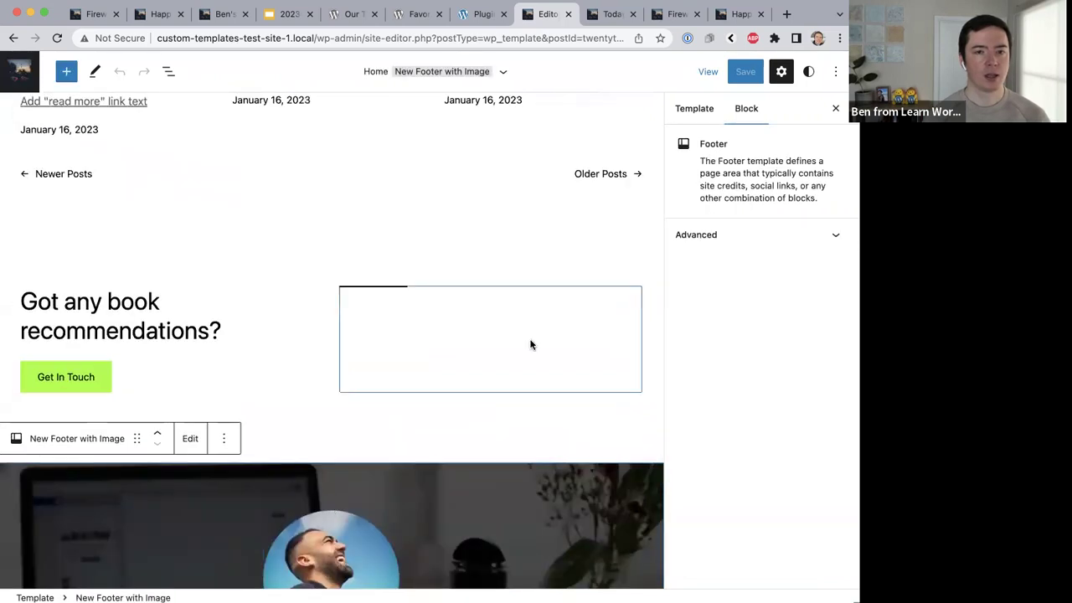
scroll(165, 488, "down", 3)
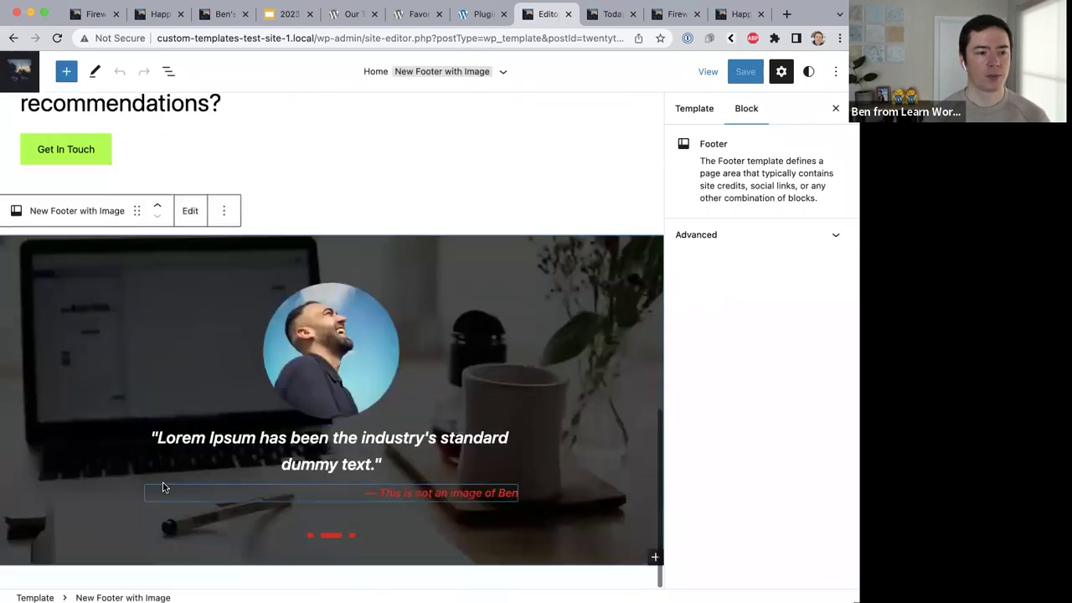
left_click(101, 458)
left_click(41, 537)
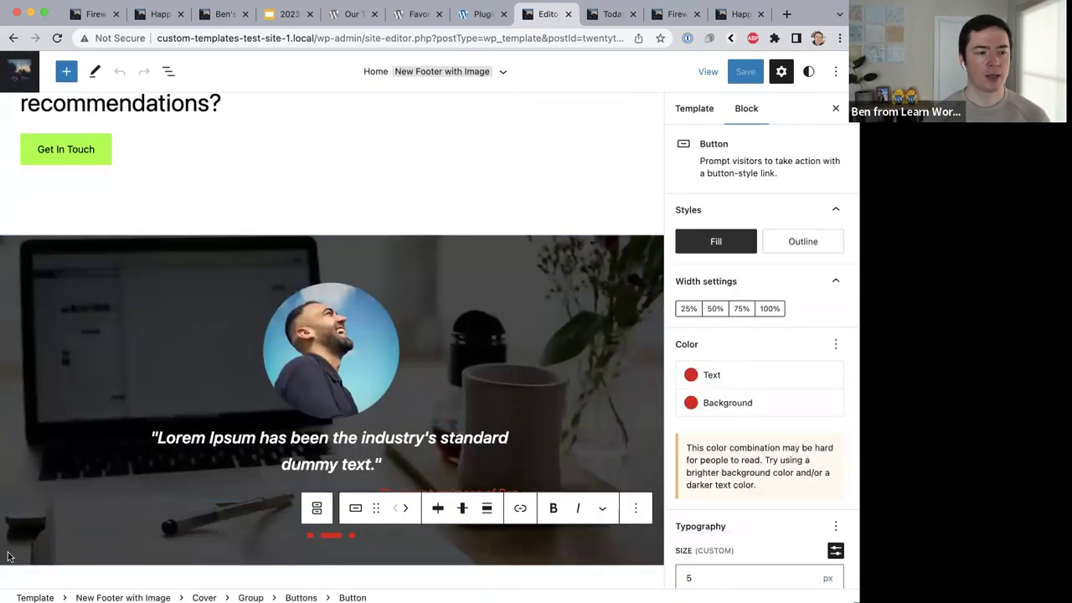
left_click(54, 530)
scroll(724, 252, "down", 10)
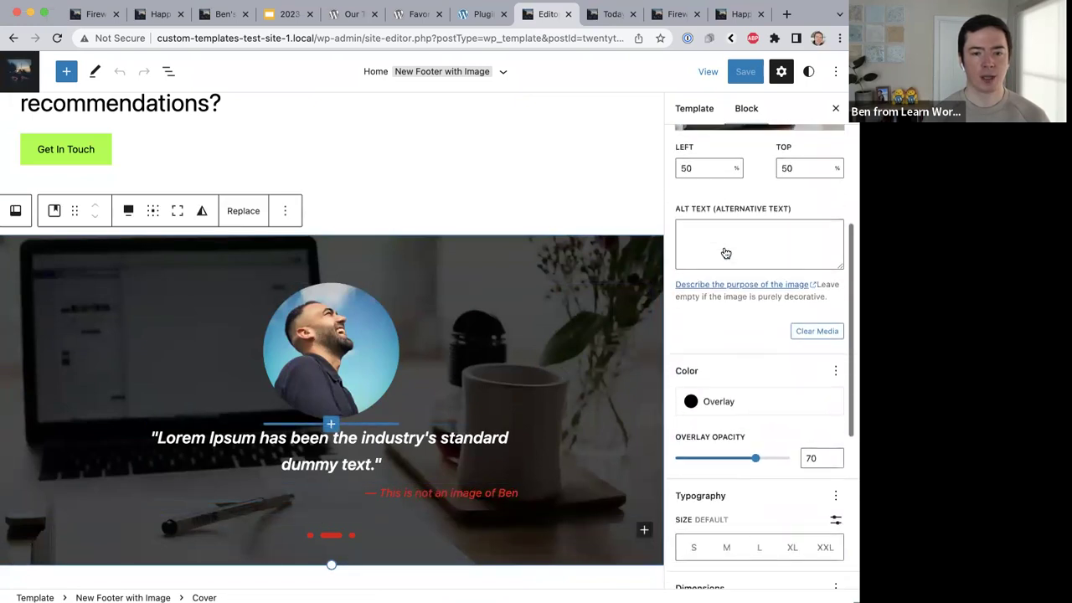
scroll(724, 251, "down", 3)
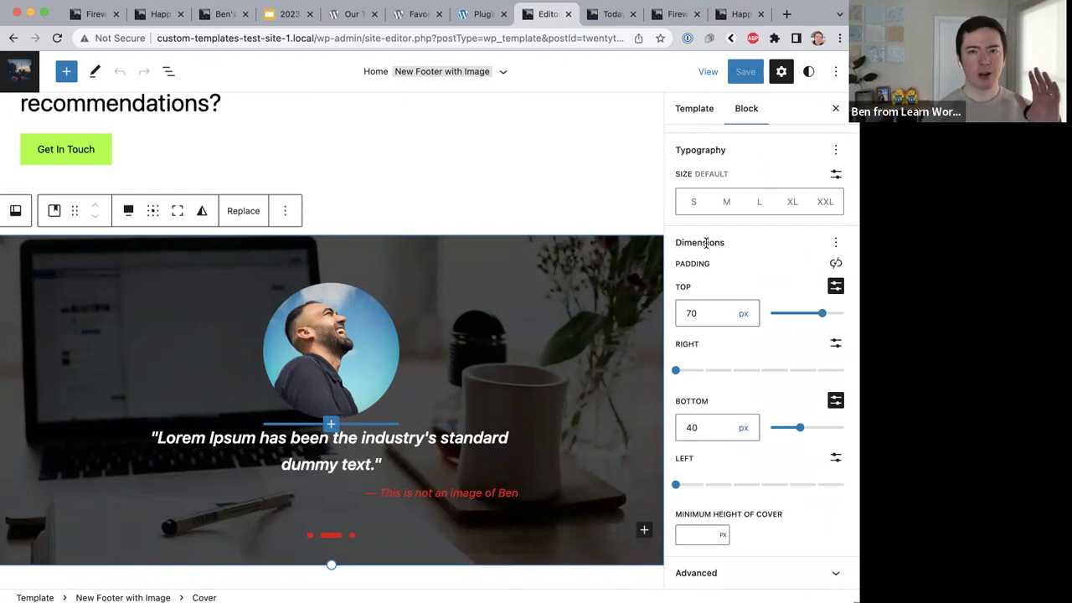
left_click(169, 71)
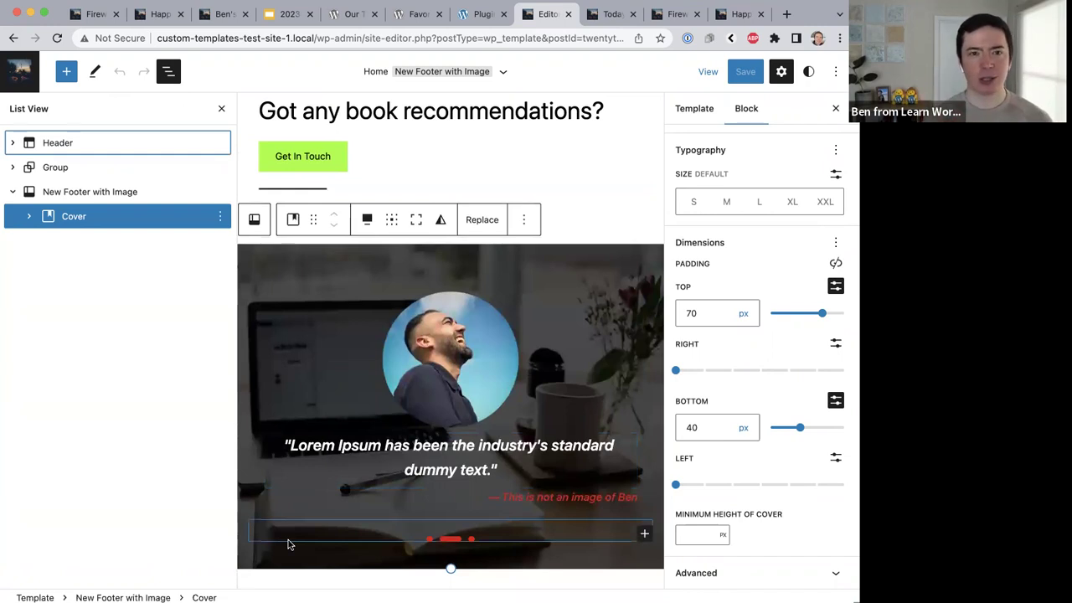
Try a bottom padding of 0 px on the footer's Cover block, save the template part, and reload the live home page.
left_click(610, 13)
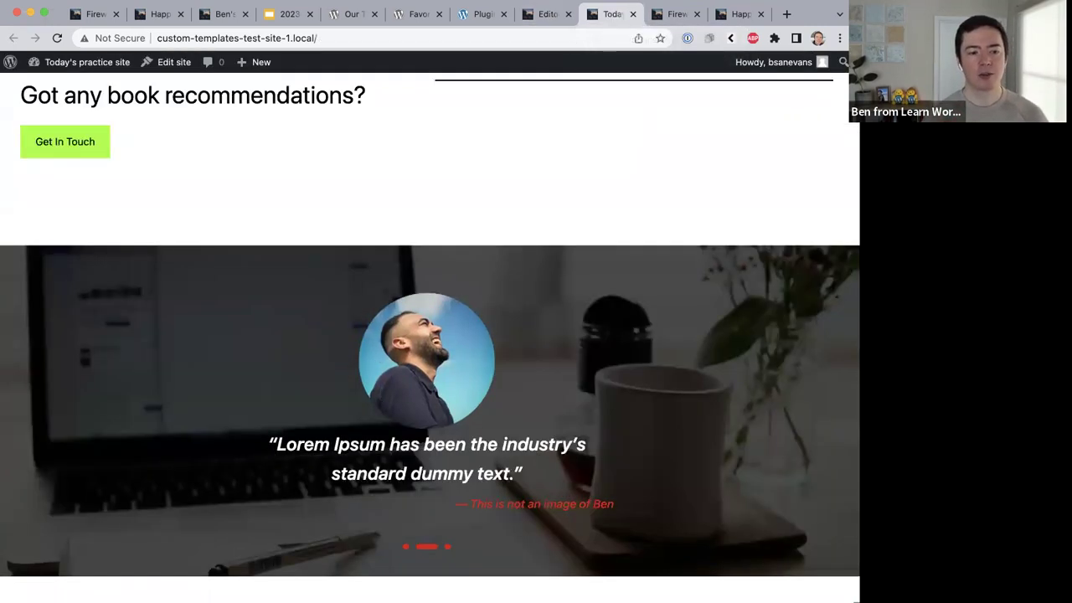
left_click(540, 14)
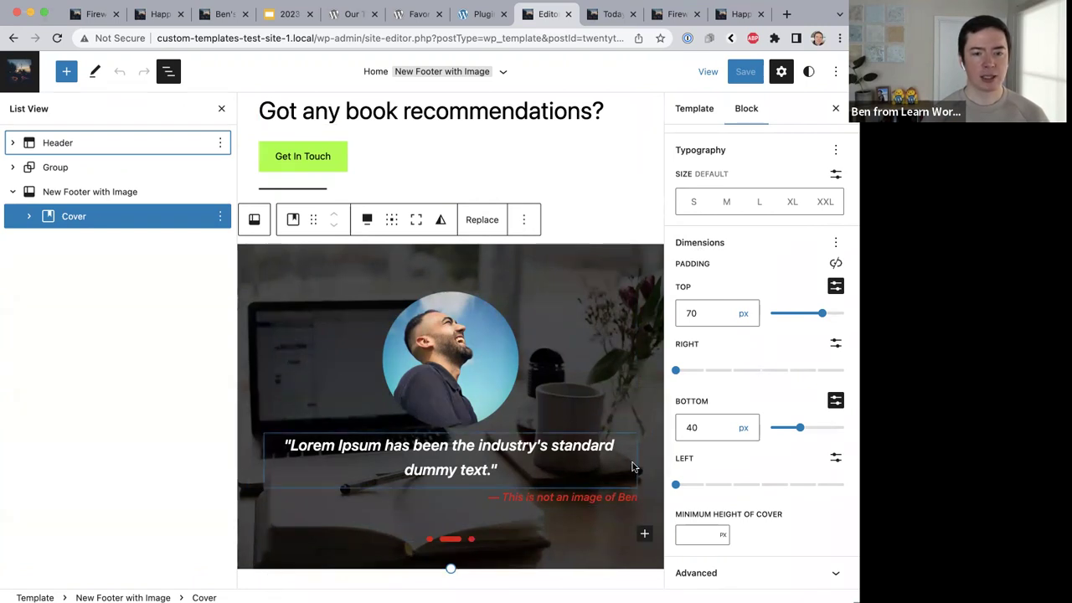
left_click_drag(799, 427, 753, 431)
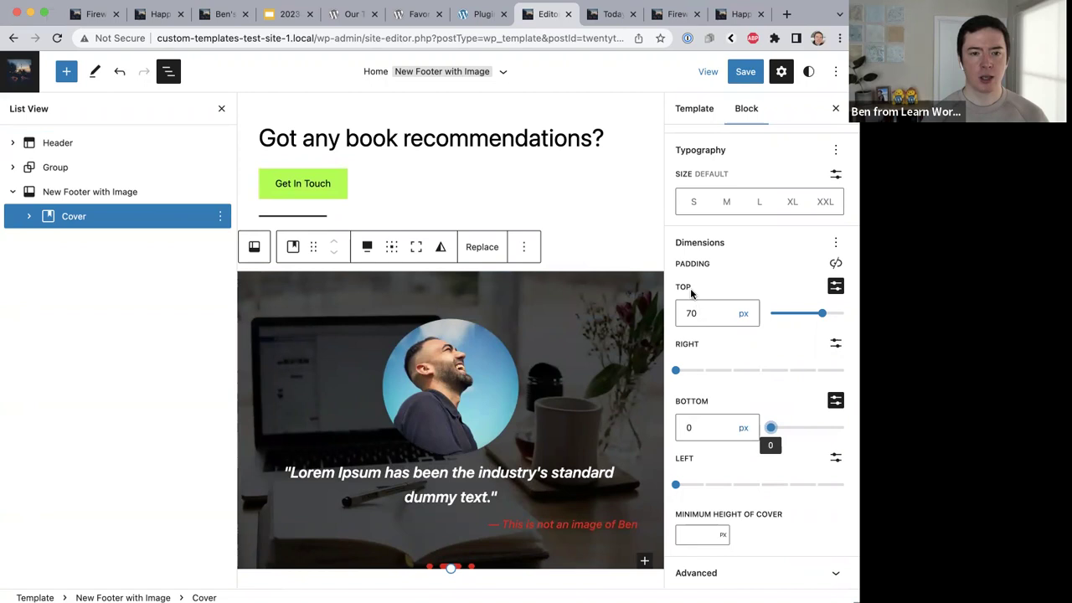
left_click(745, 74)
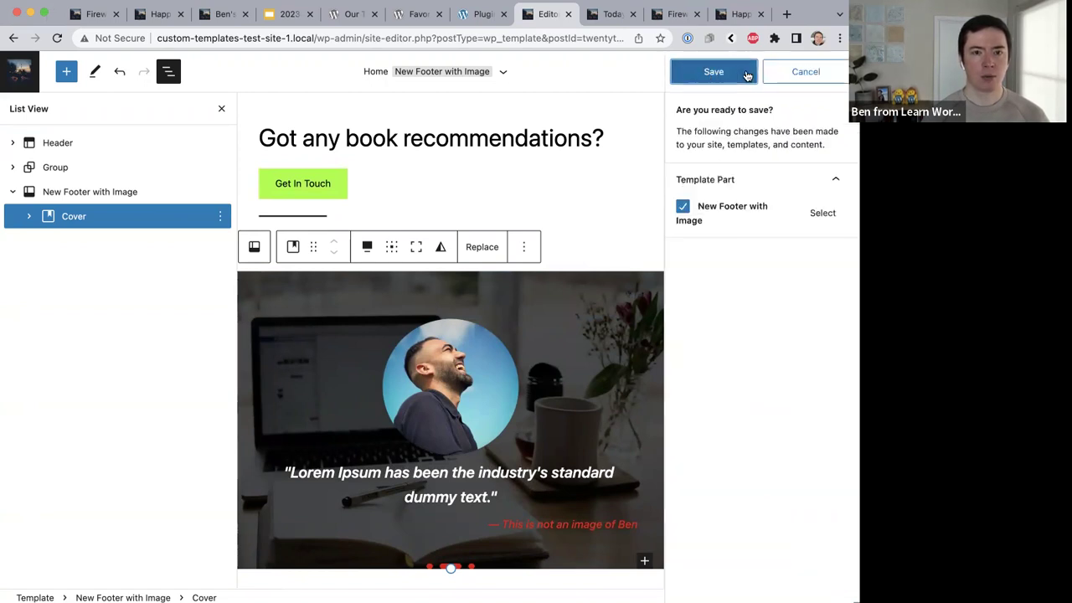
left_click(745, 74)
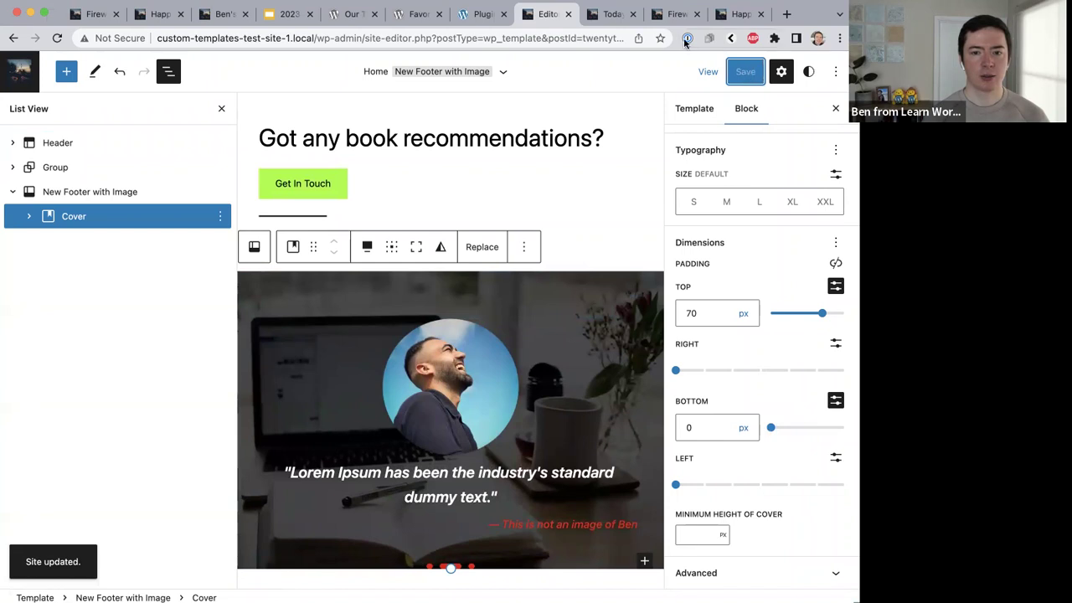
left_click(612, 13)
key("super+r")
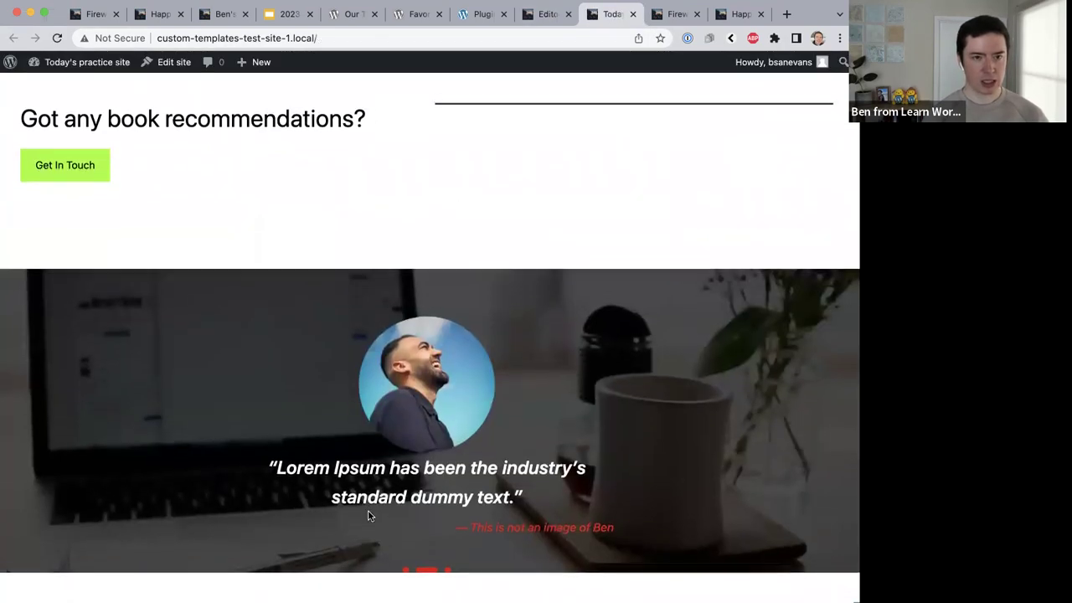
Set the Cover block's bottom padding to 40 px and bring up the list of optional dimension settings.
left_click(530, 15)
left_click(701, 427)
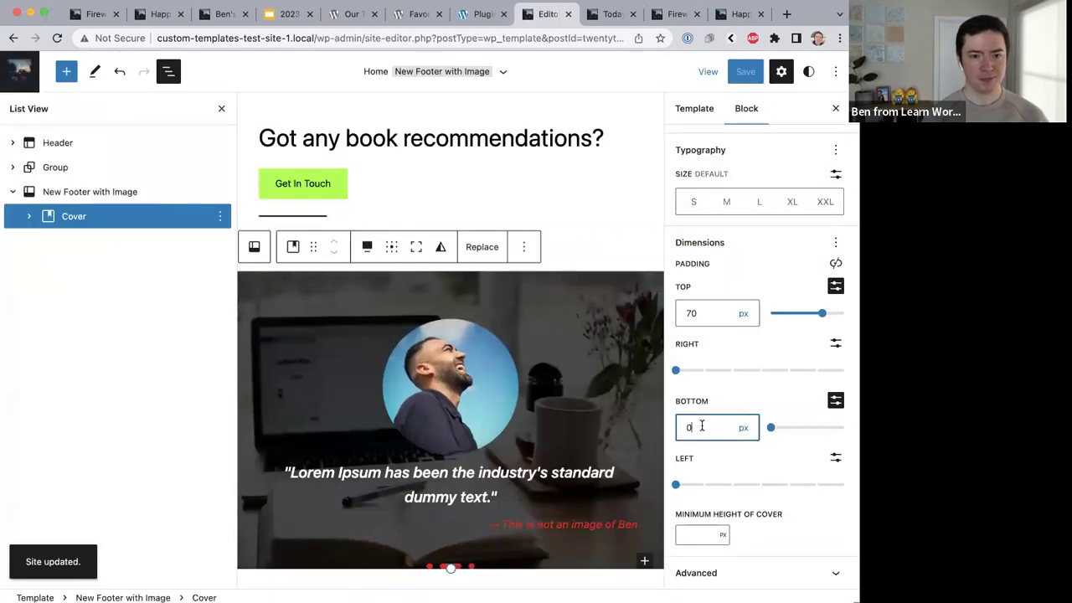
key("BackSpace")
type("40")
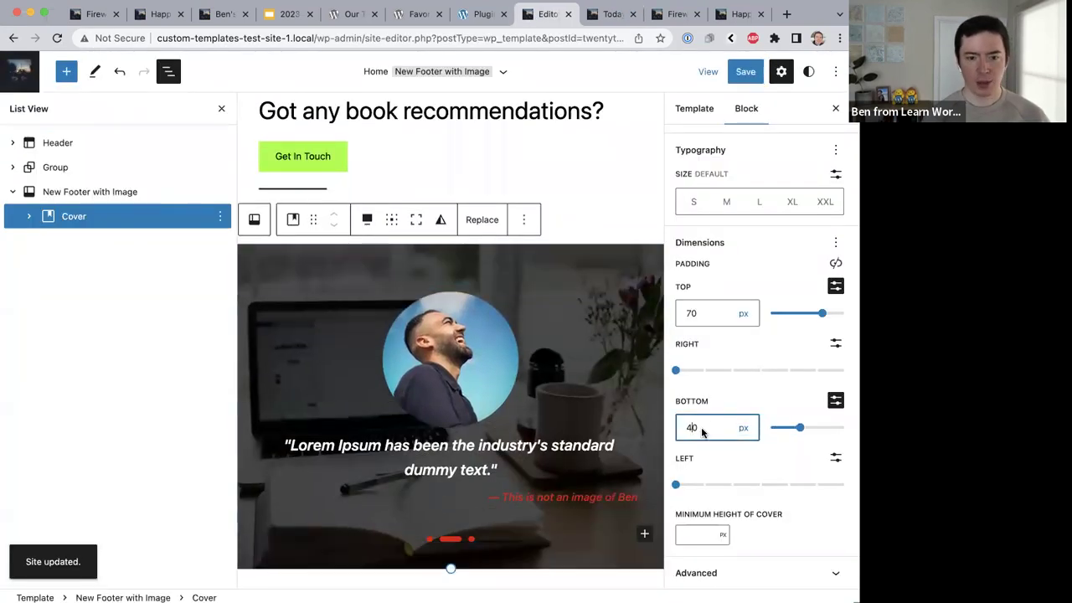
left_click(835, 243)
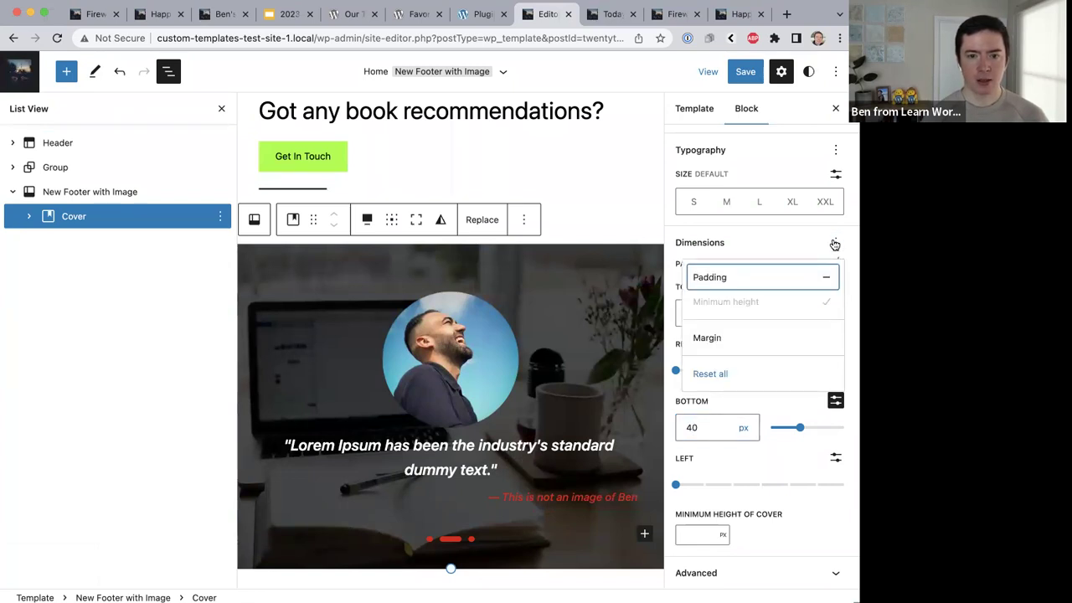
Inspect the blank strip below the image footer on the live home page with the browser's developer tools.
left_click(607, 15)
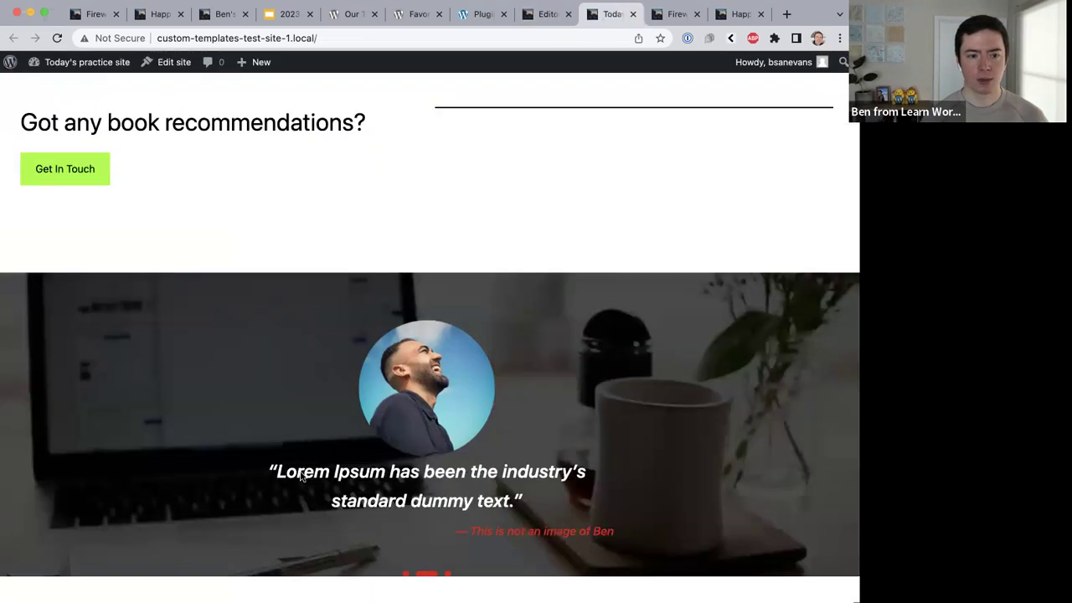
right_click(343, 590)
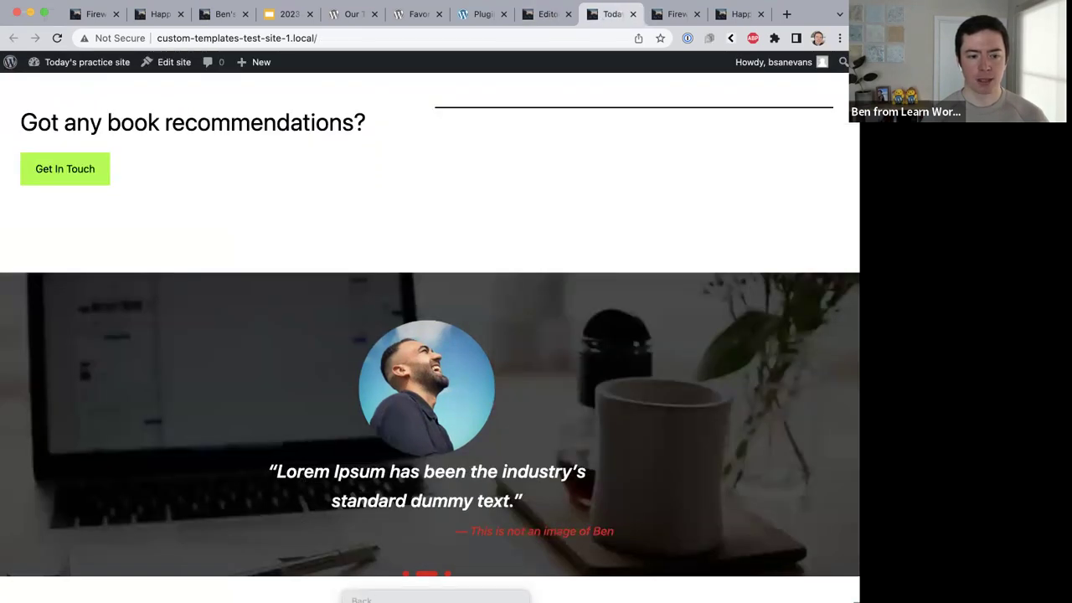
left_click(522, 576)
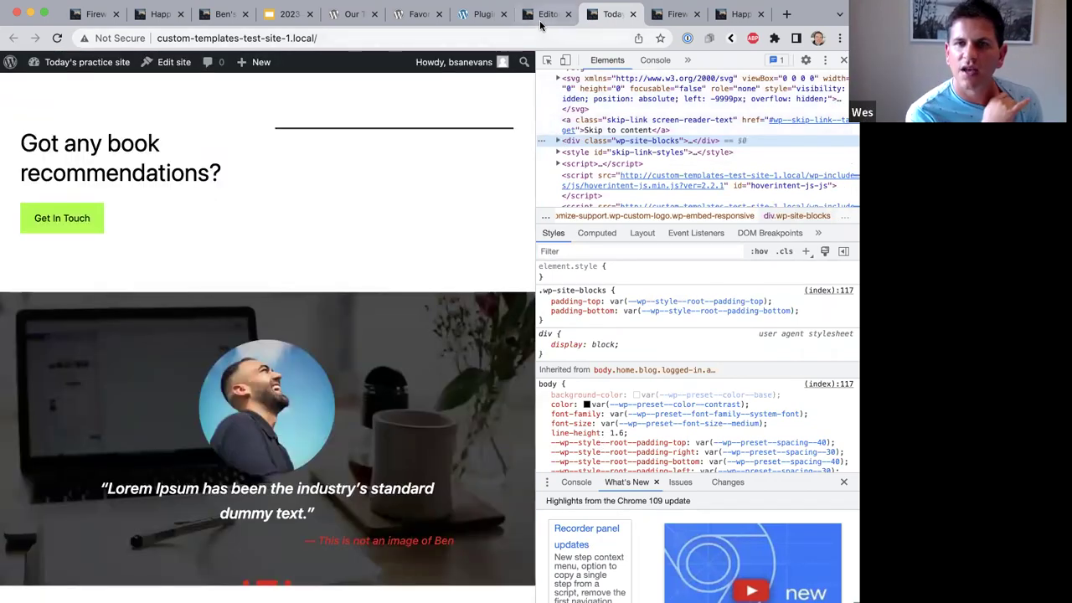
Add the margin setting to the Cover block's dimensions, with separate top and bottom values.
left_click(540, 18)
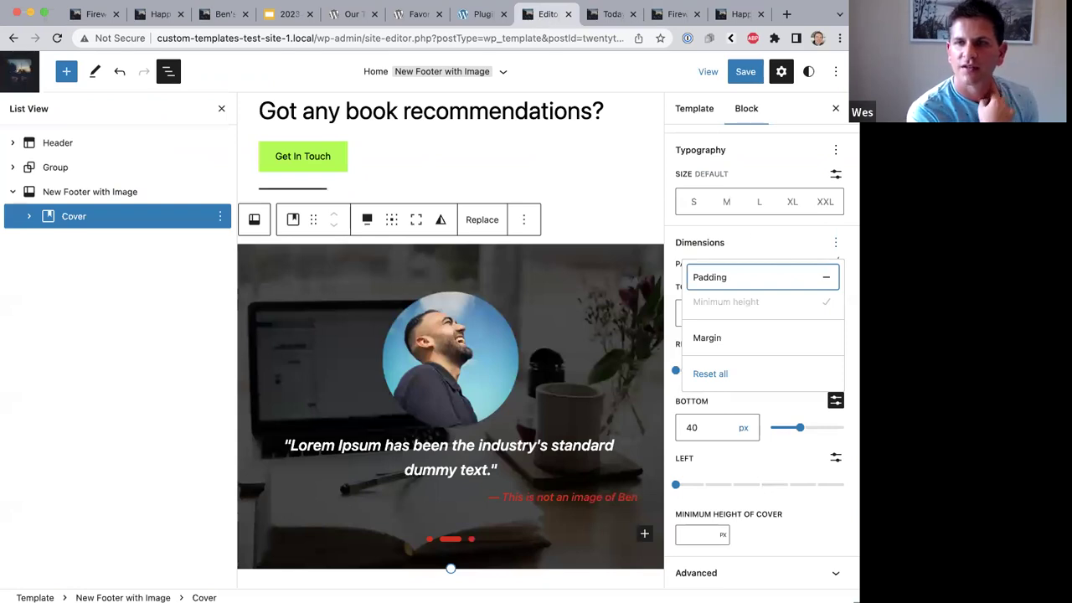
left_click(706, 339)
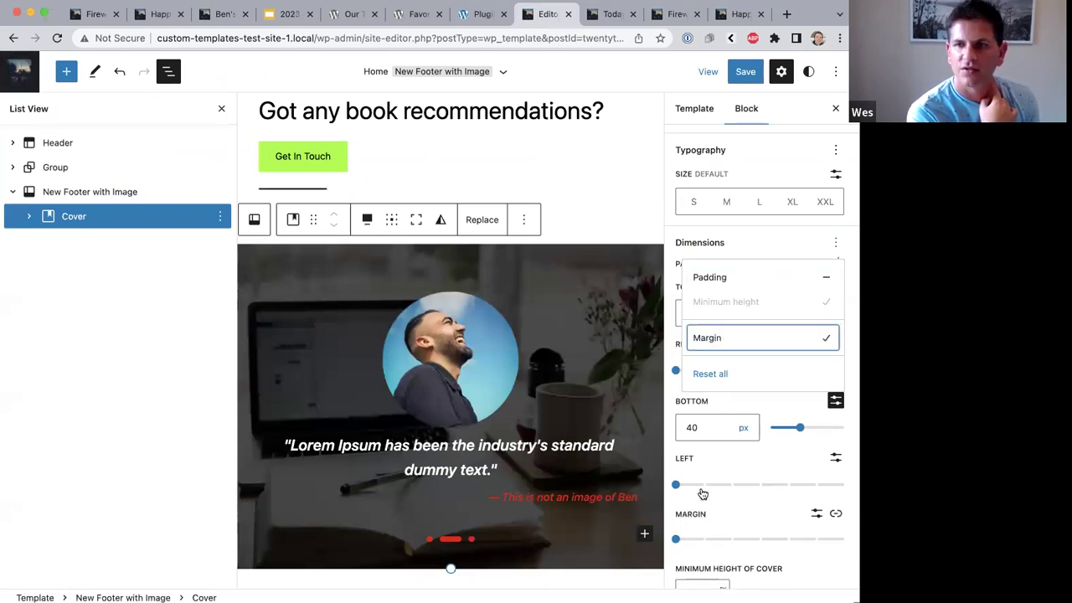
scroll(703, 494, "down", 2)
left_click(815, 460)
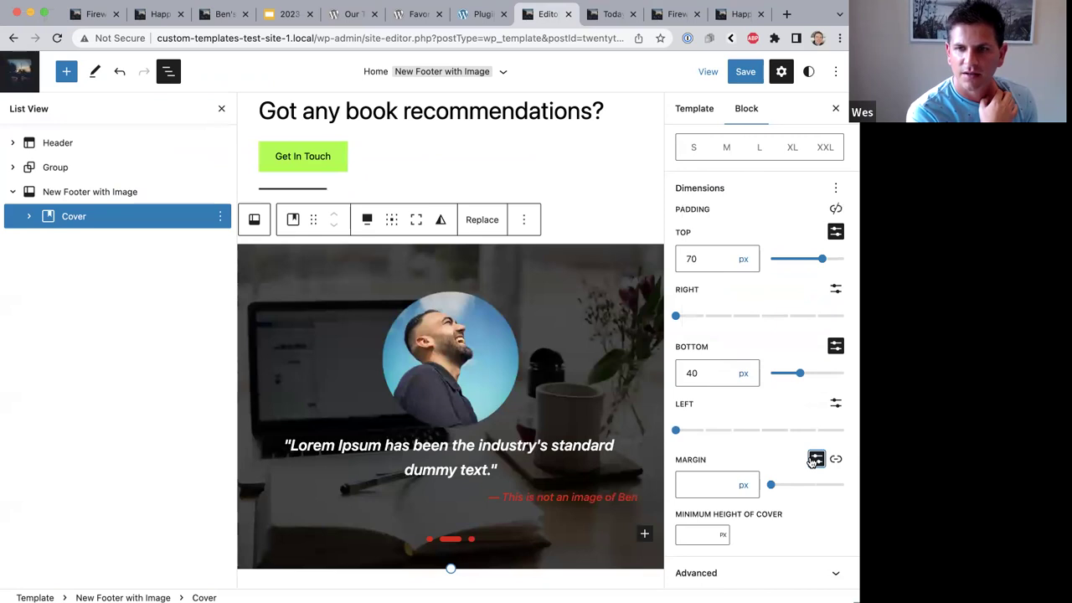
left_click(835, 459)
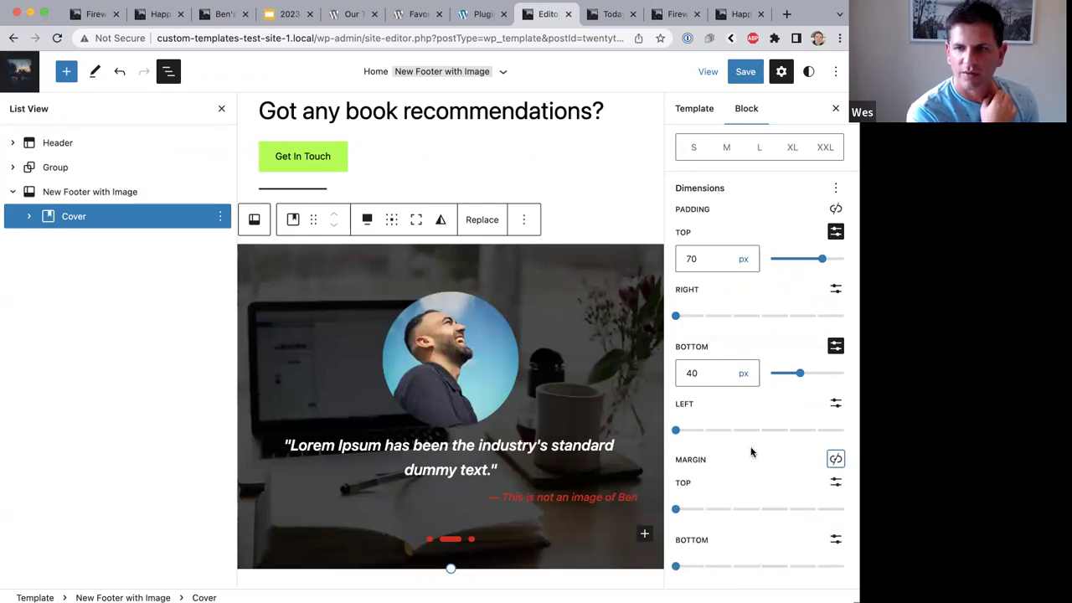
Set the Cover block's bottom margin to 0 px and save the New Footer with Image template part.
scroll(750, 452, "down", 2)
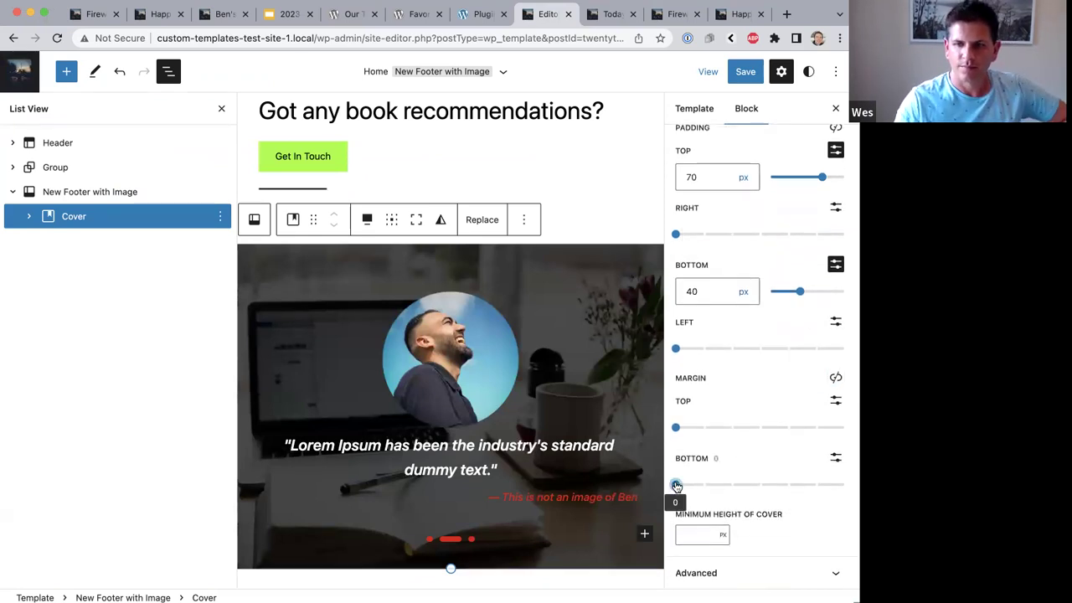
left_click(835, 457)
left_click(694, 484)
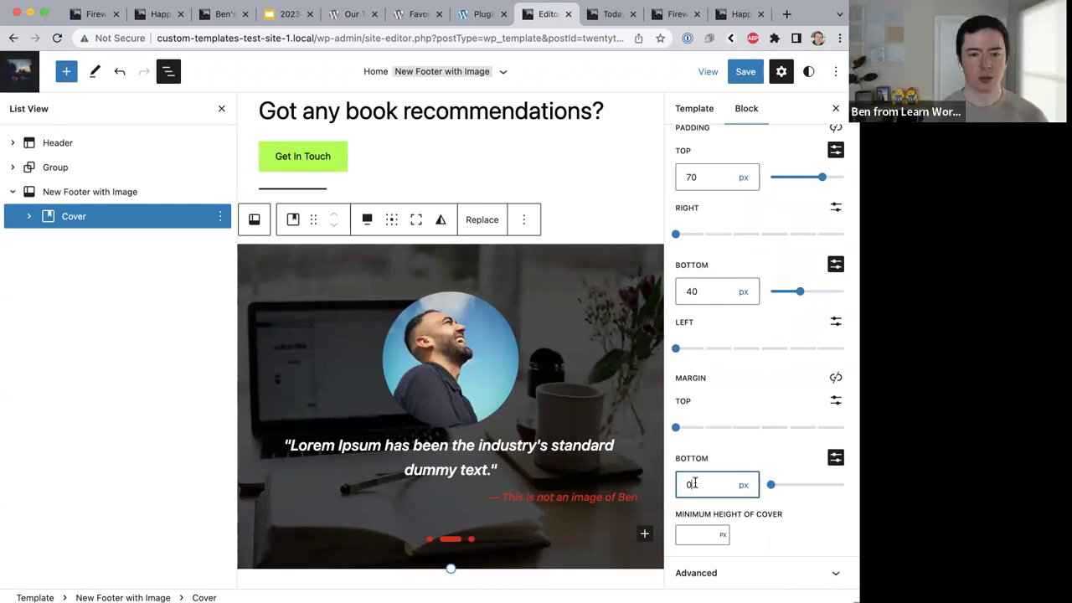
mouse_move(771, 483)
left_mouse_down()
mouse_move(821, 484)
mouse_move(756, 486)
left_mouse_up()
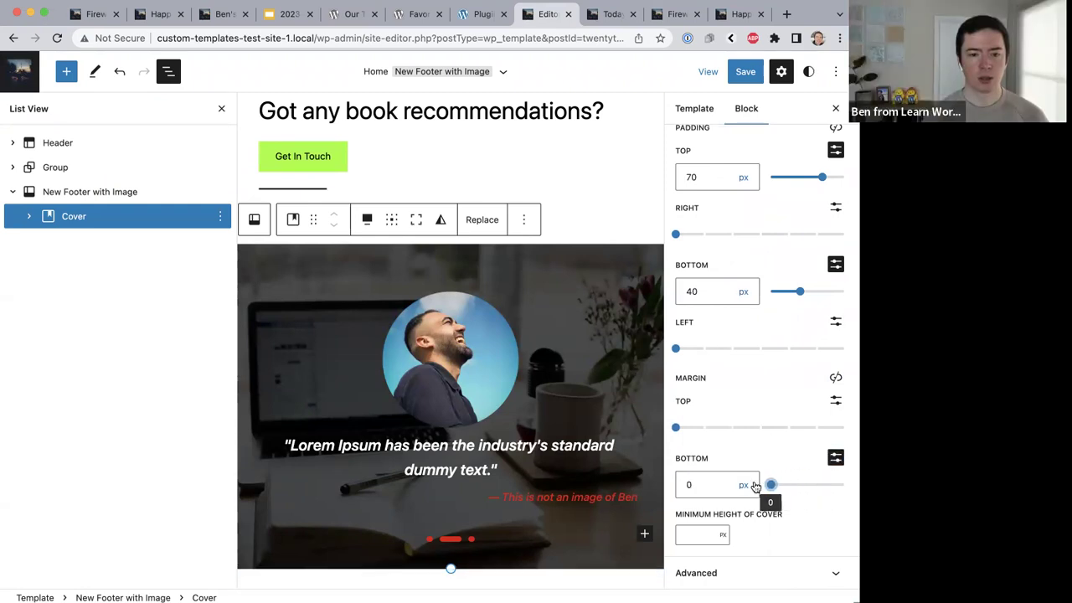
left_click(745, 73)
left_click(717, 72)
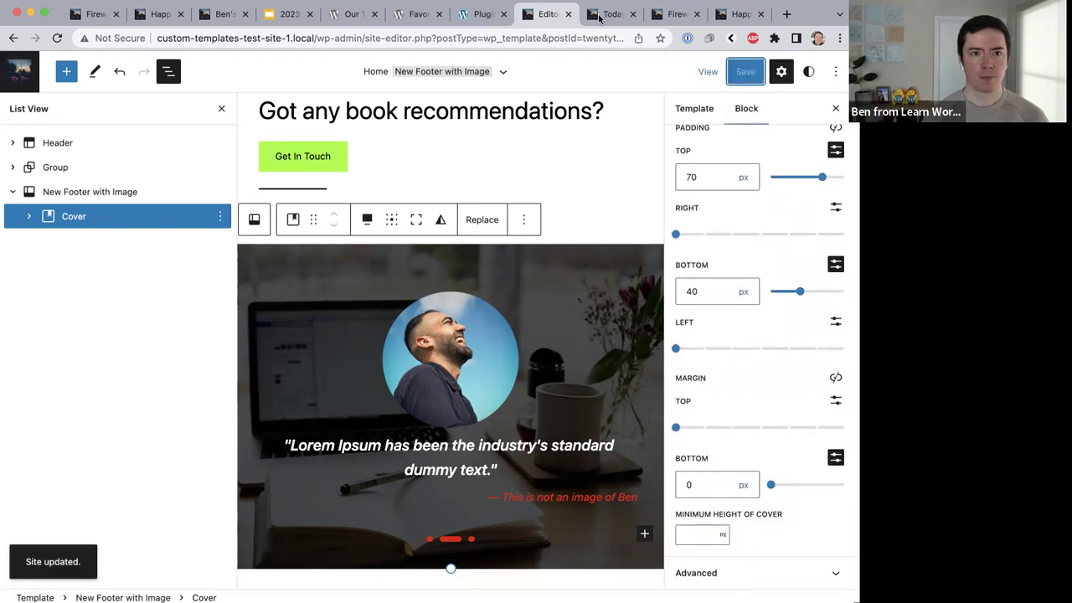
Check the footer on the live home page and examine the styles of its wp-site-blocks container, then close the developer tools.
left_click(599, 17)
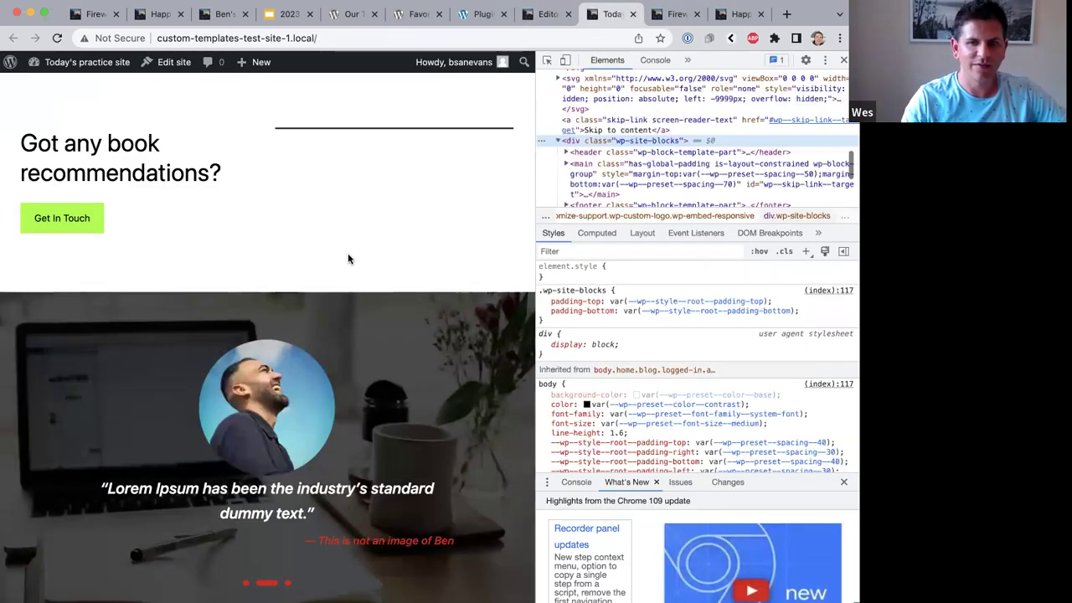
scroll(348, 259, "down", 1)
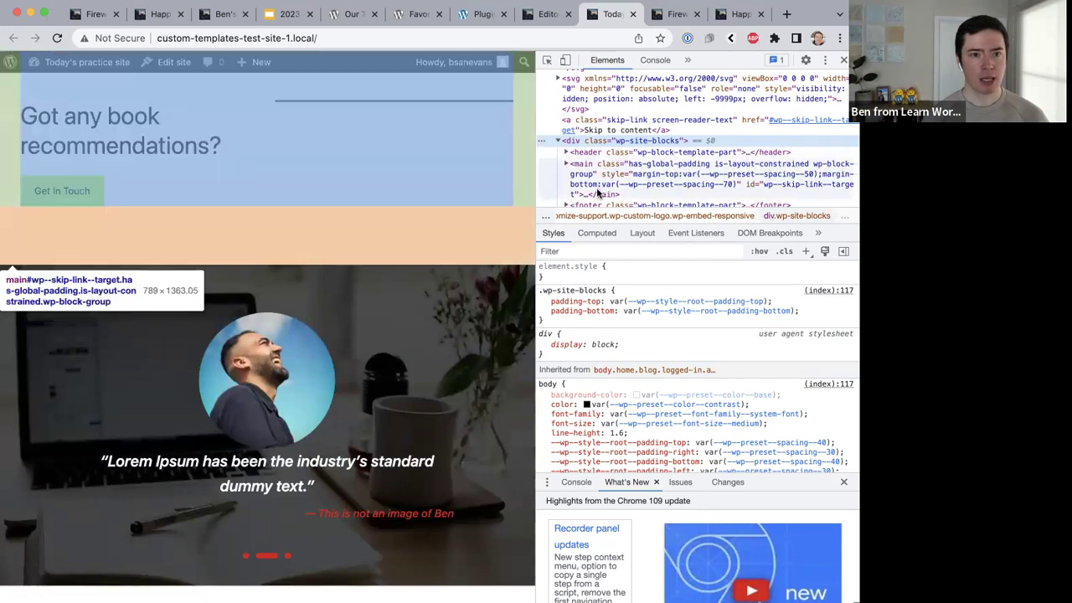
scroll(598, 193, "down", 1)
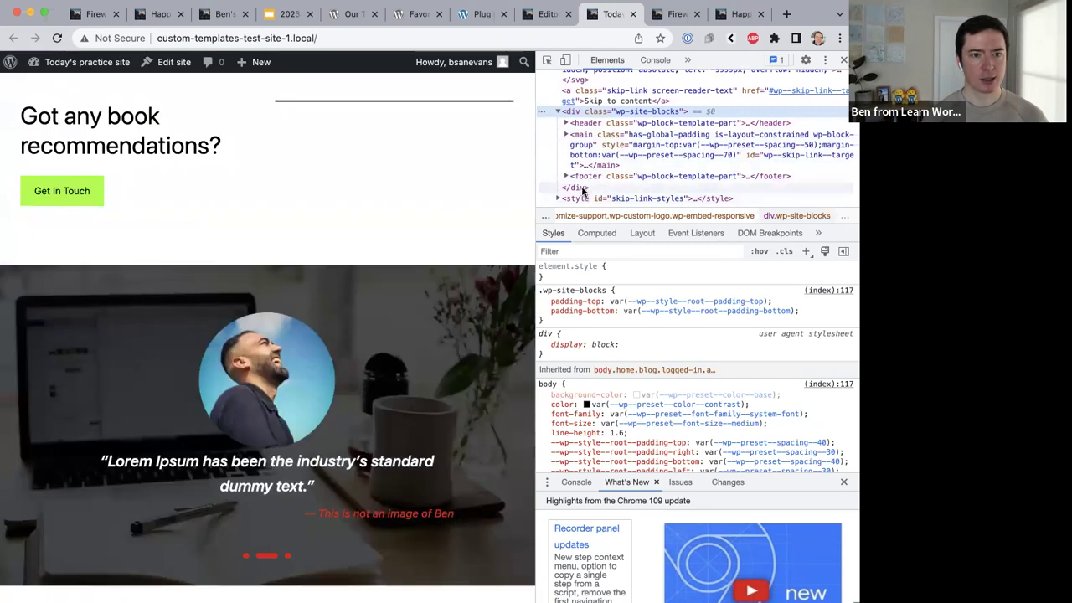
left_click(584, 190)
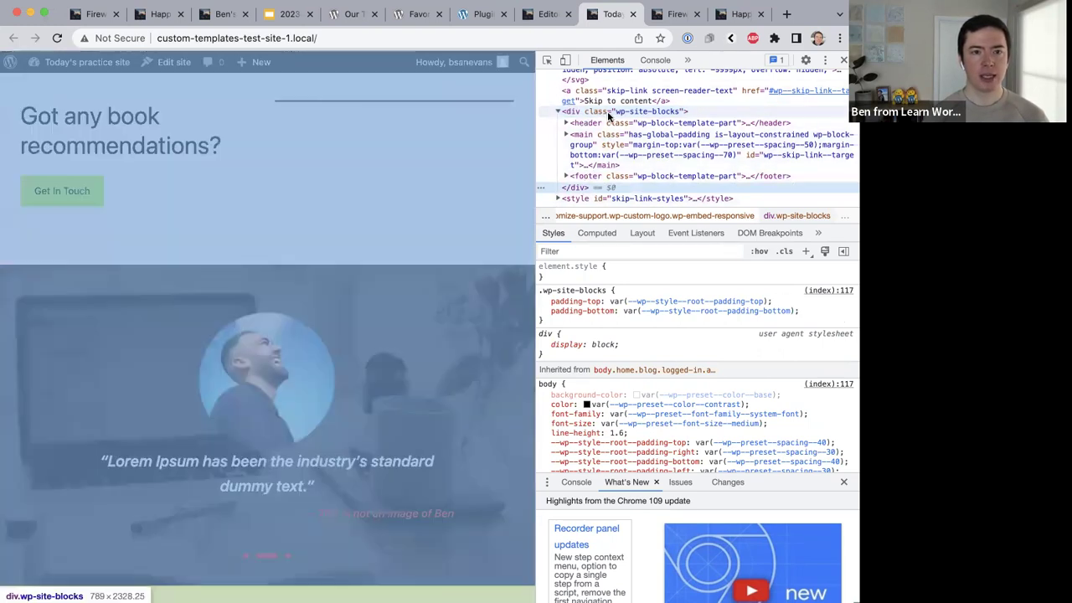
left_click(609, 115)
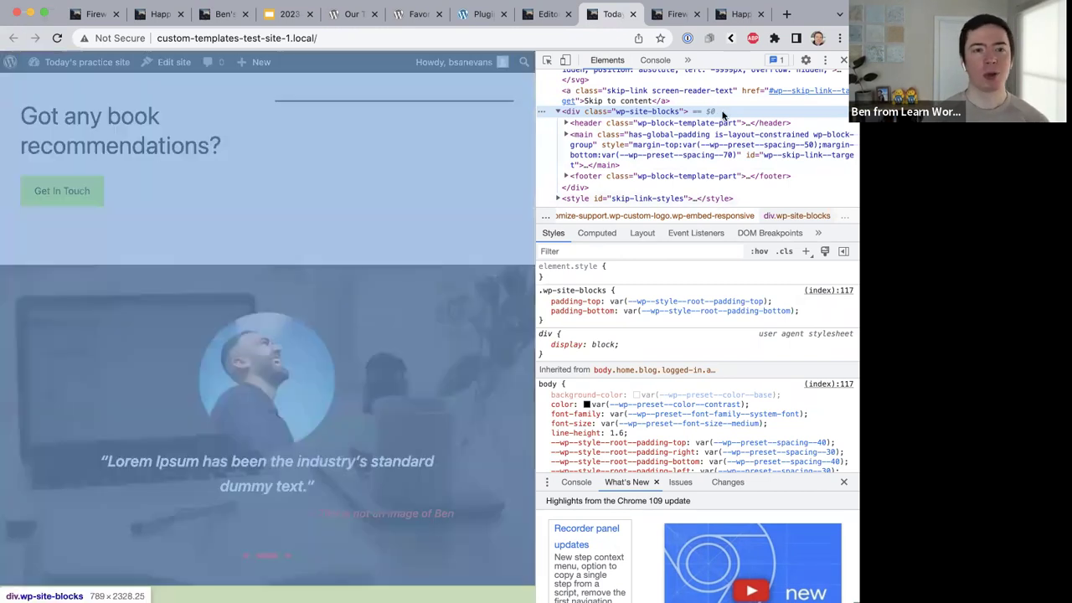
key("super+alt+i")
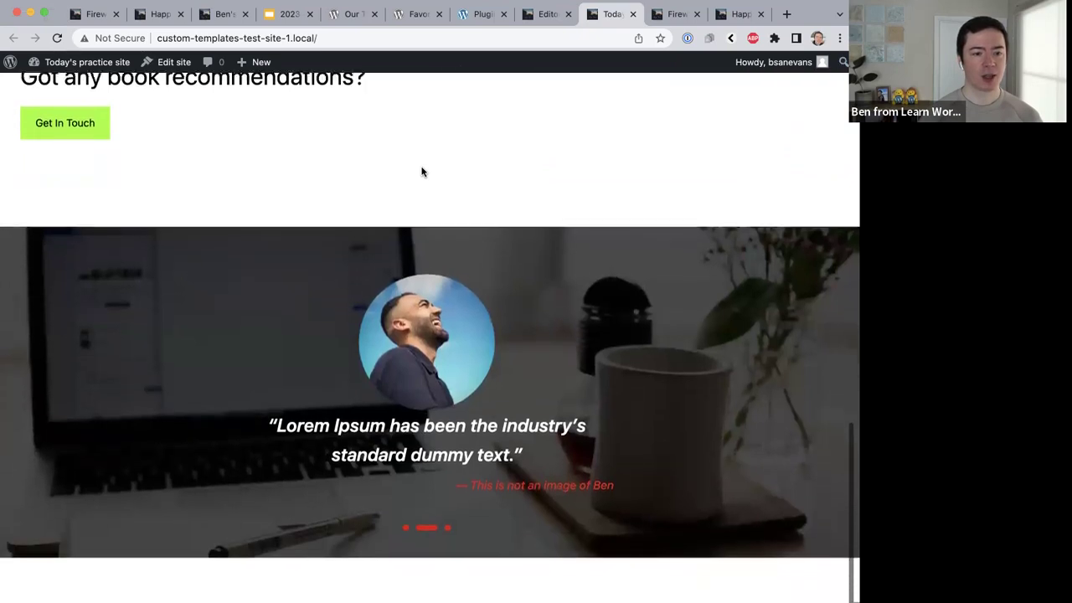
Review the top of the practice site's home page and the layout of its Fireworks by the River post.
scroll(421, 172, "up", 15)
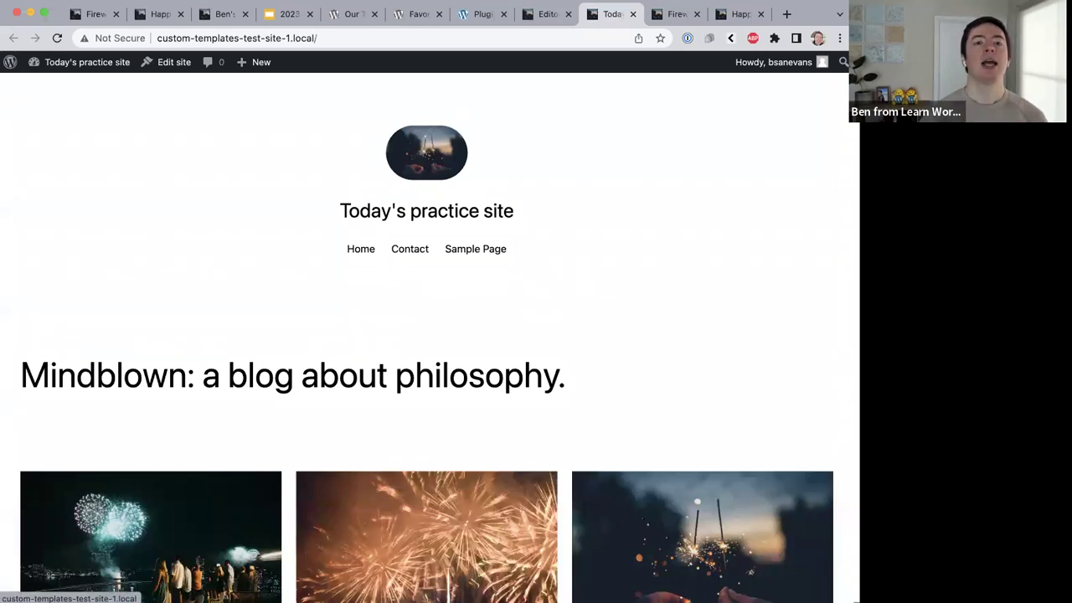
left_click(670, 15)
scroll(387, 154, "up", 10)
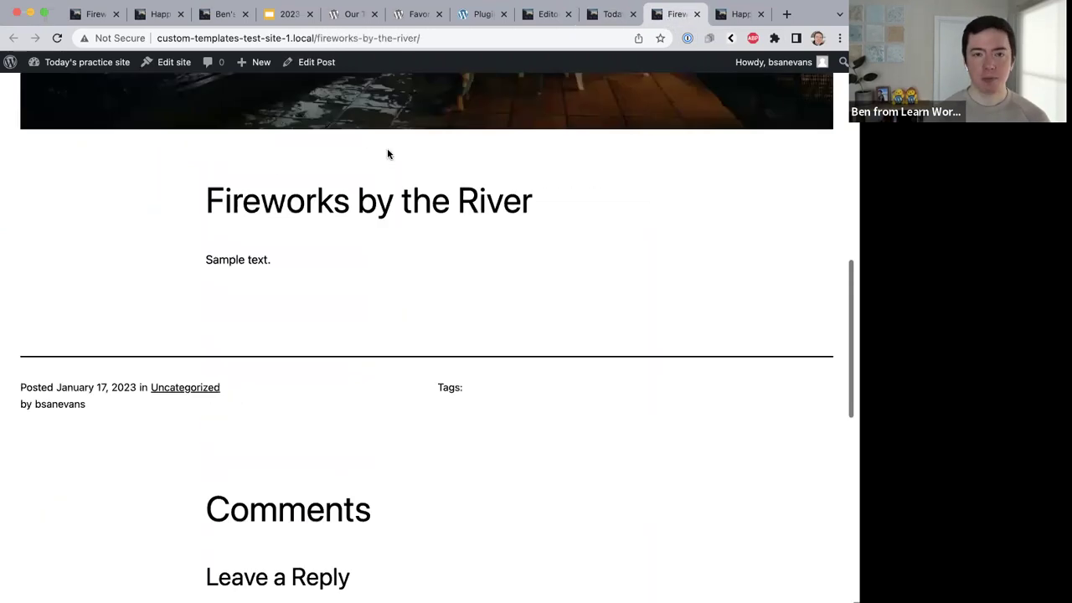
scroll(388, 153, "up", 3)
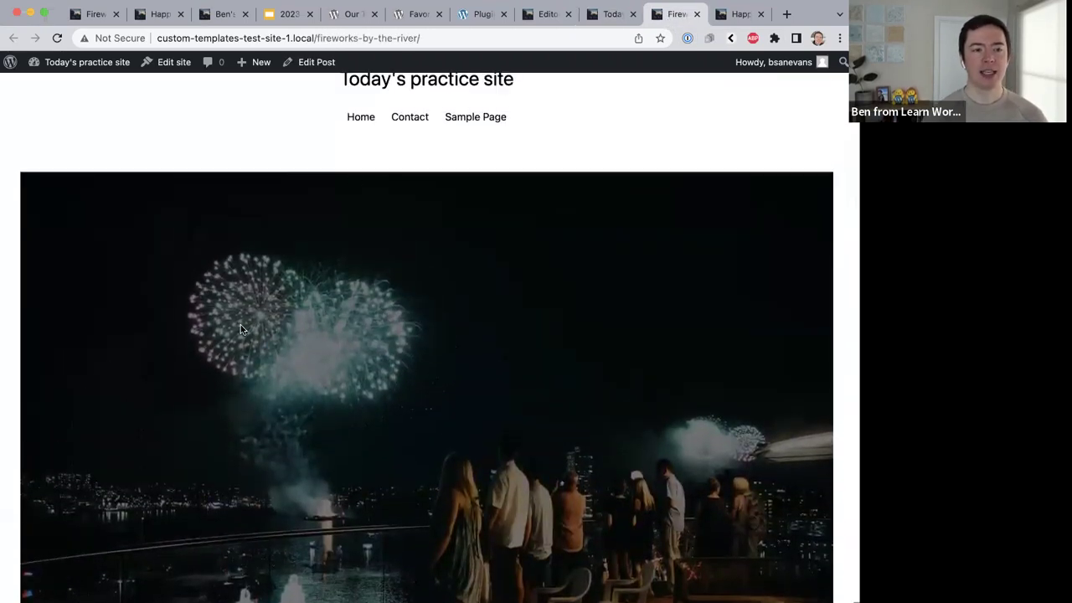
Look through the original design site's pages and examine its Fireworks by the River post from header to footer.
left_click(157, 14)
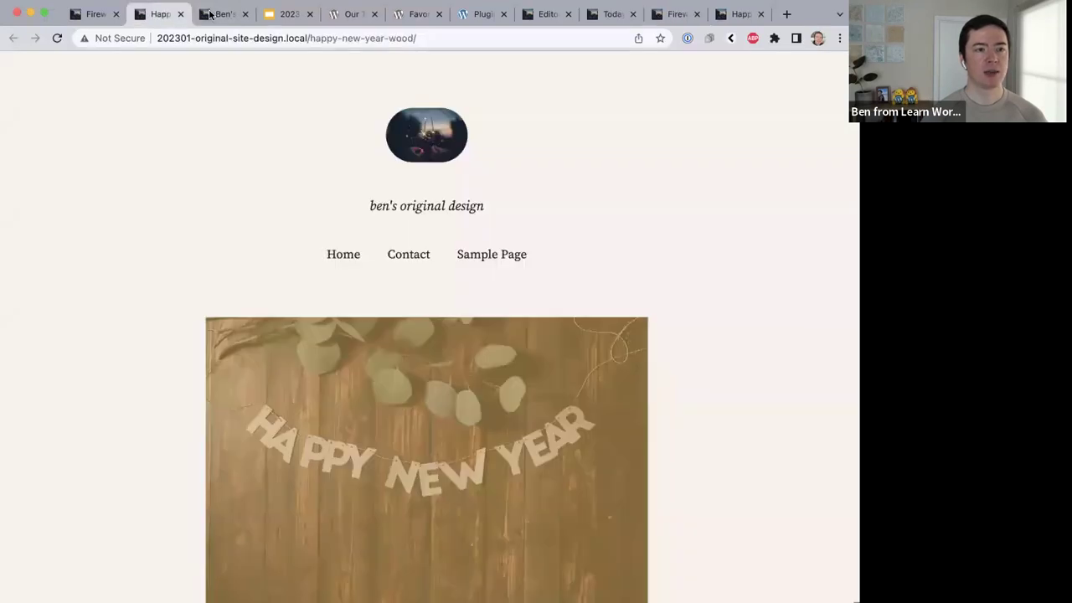
left_click(220, 15)
left_click(90, 14)
scroll(165, 201, "up", 1)
scroll(165, 223, "up", 3)
scroll(165, 222, "down", 4)
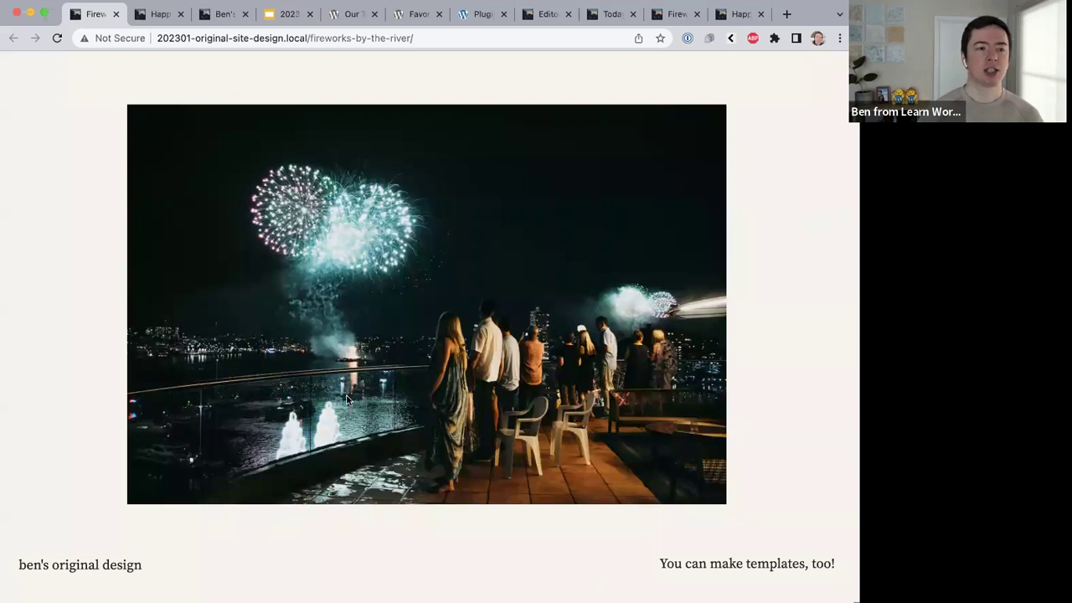
scroll(300, 310, "up", 5)
scroll(303, 314, "down", 5)
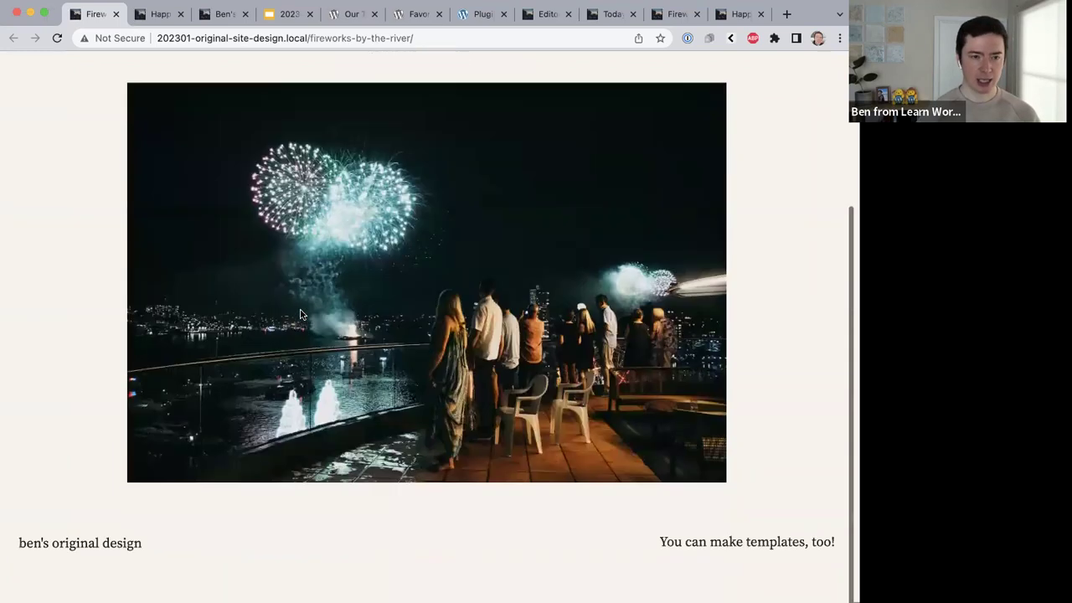
Examine the layout of the Happy New Year (wood) post on the original design site for comparison.
left_click(150, 17)
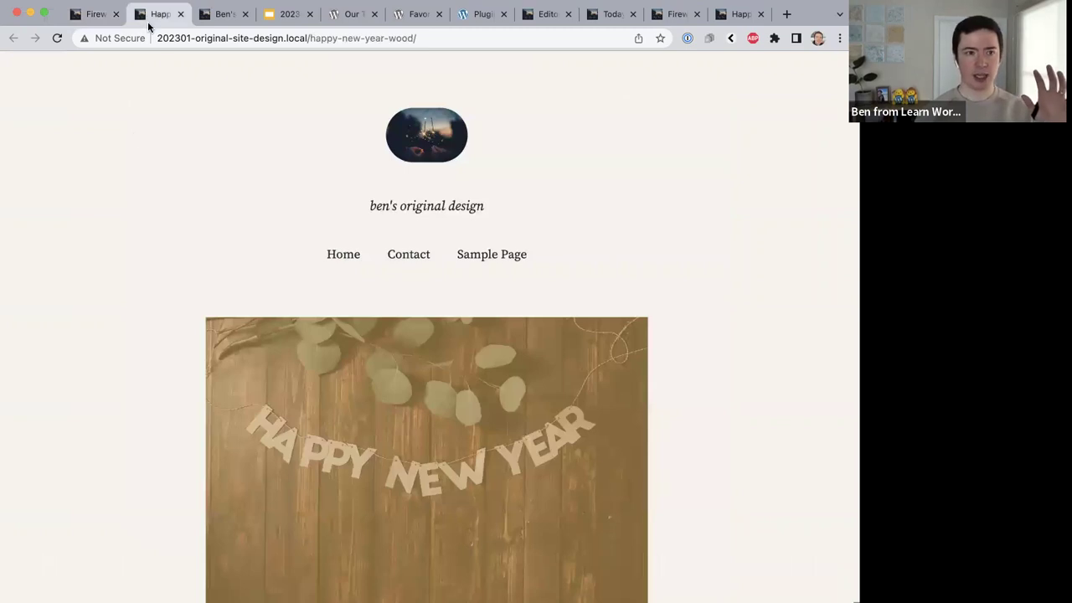
scroll(134, 138, "down", 8)
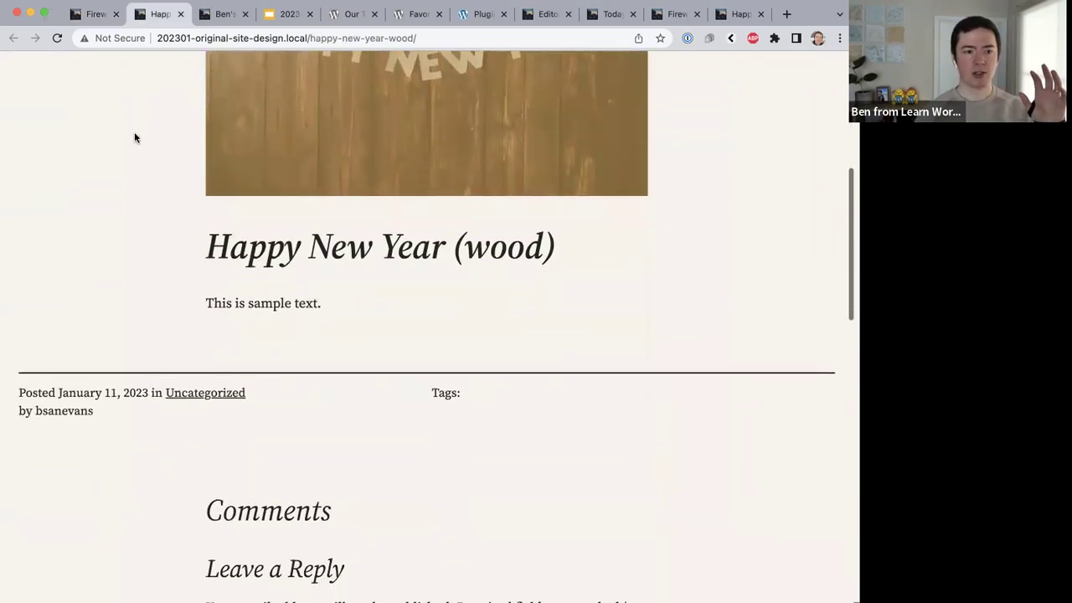
scroll(134, 137, "up", 10)
scroll(158, 206, "down", 3)
scroll(296, 411, "down", 2)
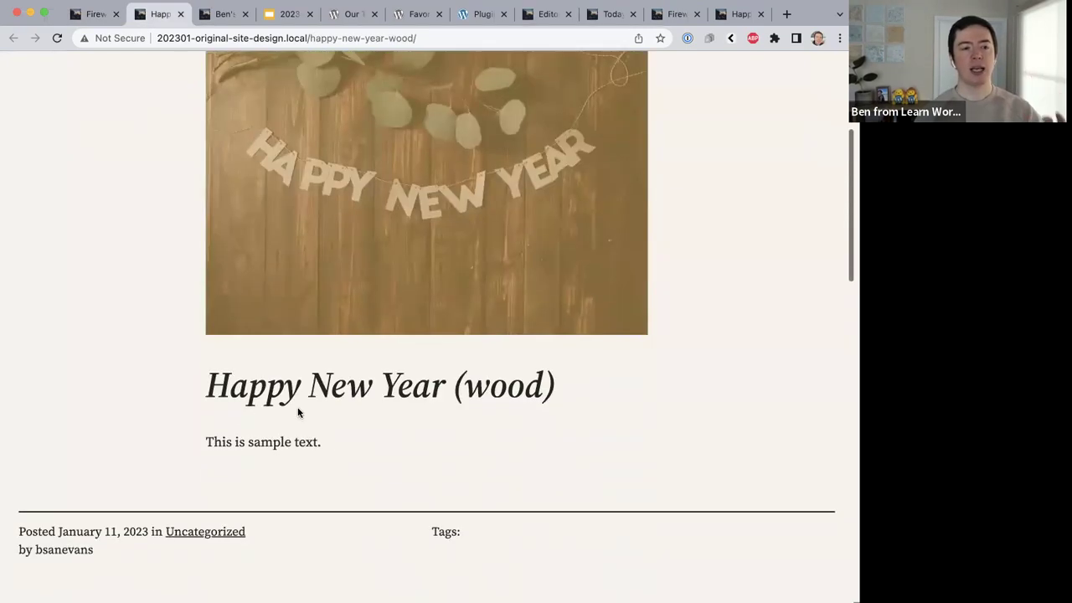
Compare the lower part of the Happy New Year (wood) post with the Fireworks by the River post on the original design site.
scroll(220, 447, "down", 5)
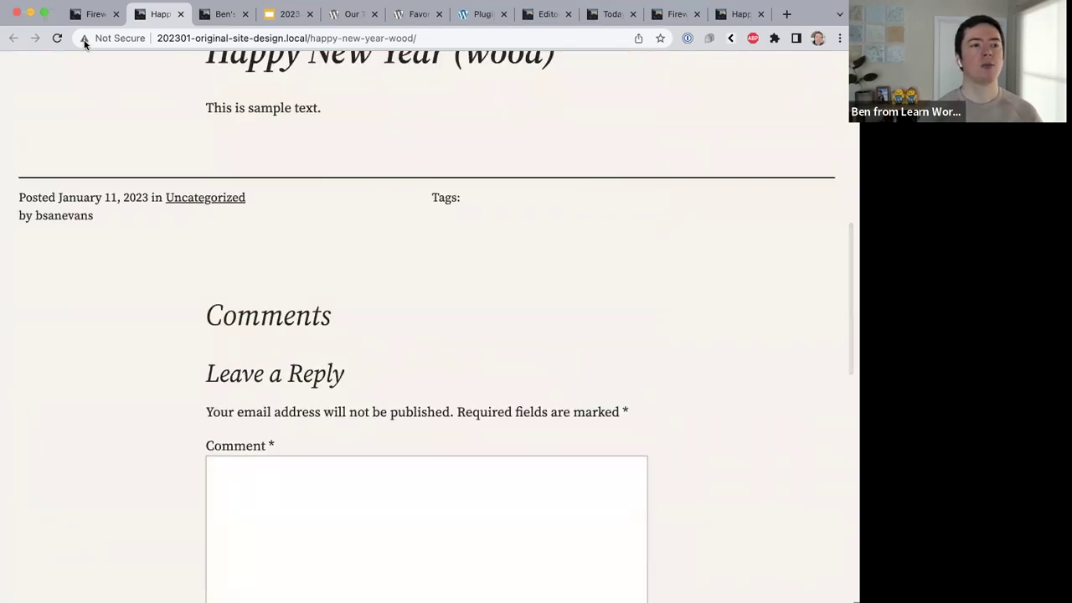
left_click(92, 15)
scroll(204, 238, "up", 2)
scroll(204, 239, "up", 3)
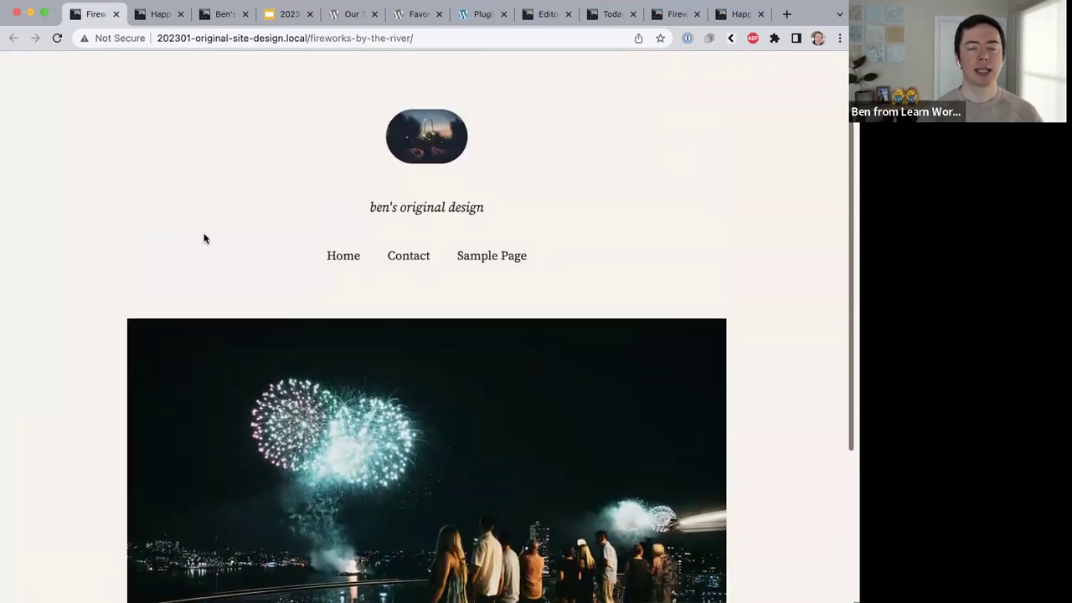
scroll(203, 239, "down", 4)
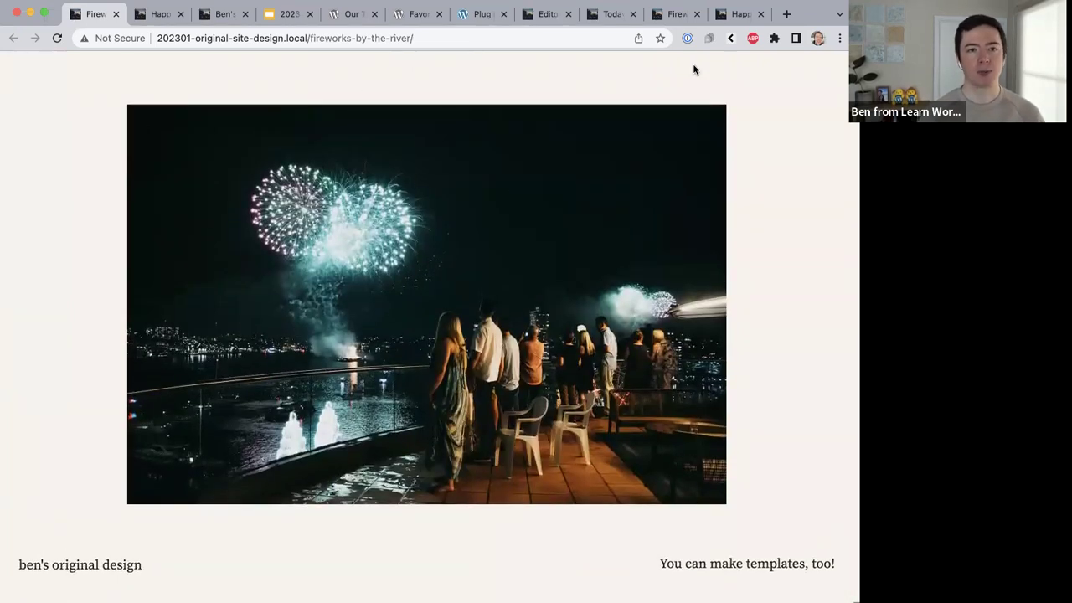
Create a new custom template named "photo posts" in the practice site's editor.
left_click(549, 13)
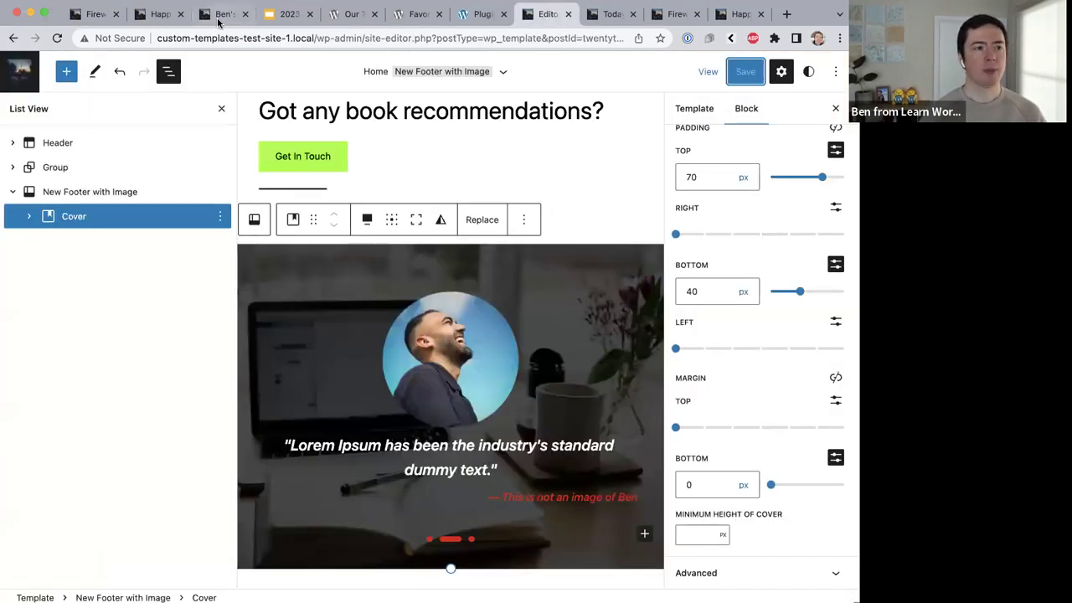
left_click(33, 79)
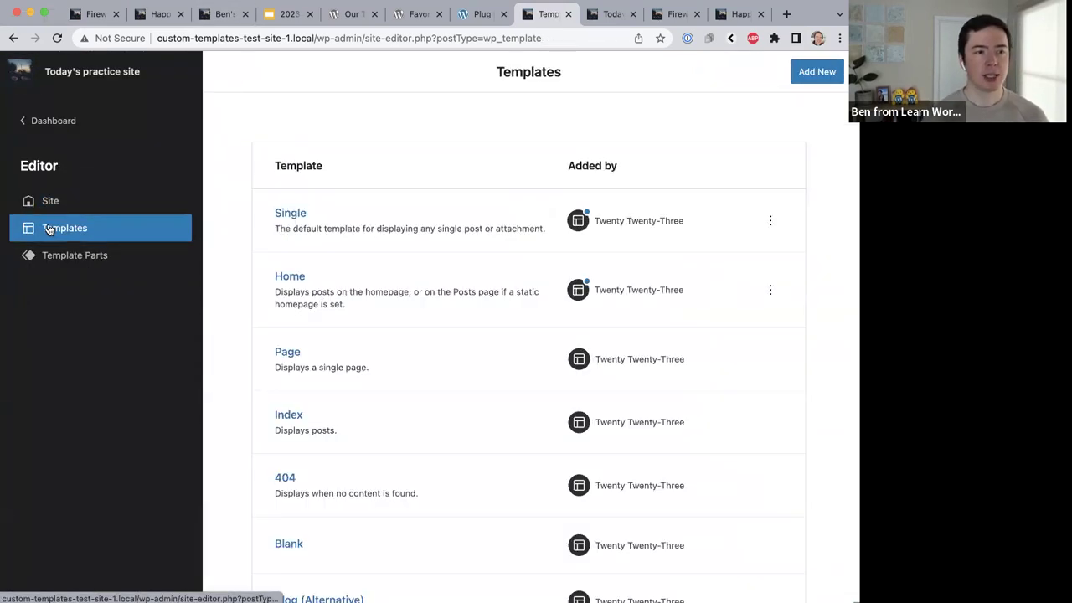
left_click(819, 72)
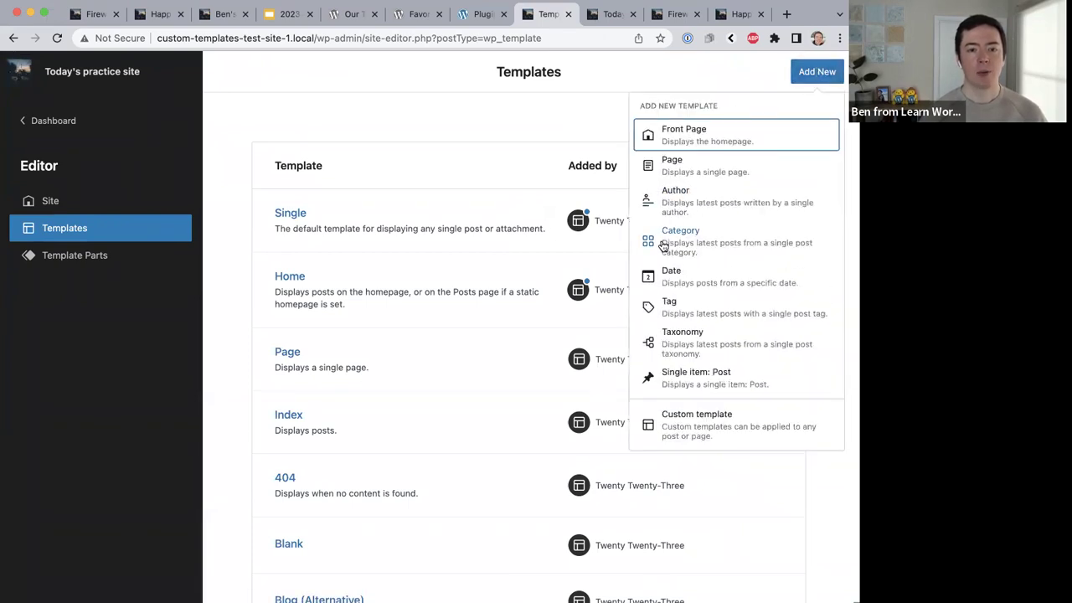
left_click(679, 429)
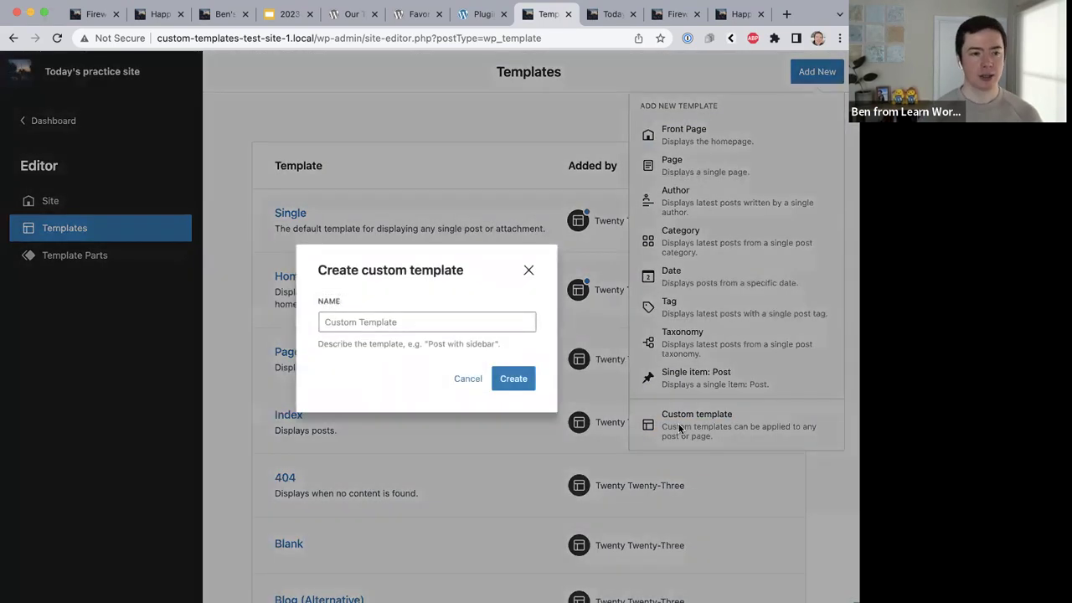
left_click(453, 326)
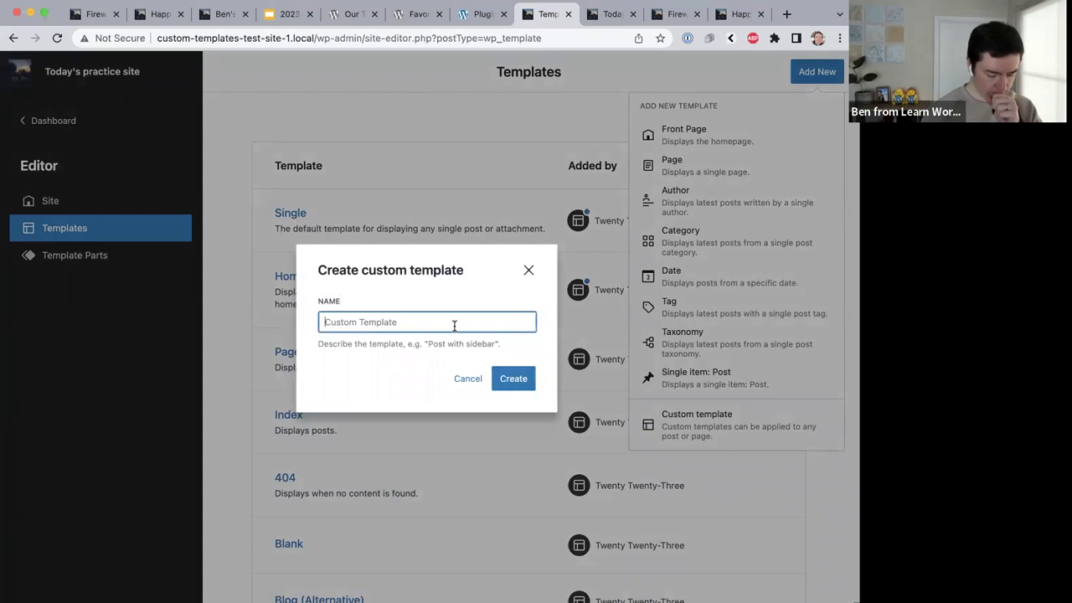
type("photo posts")
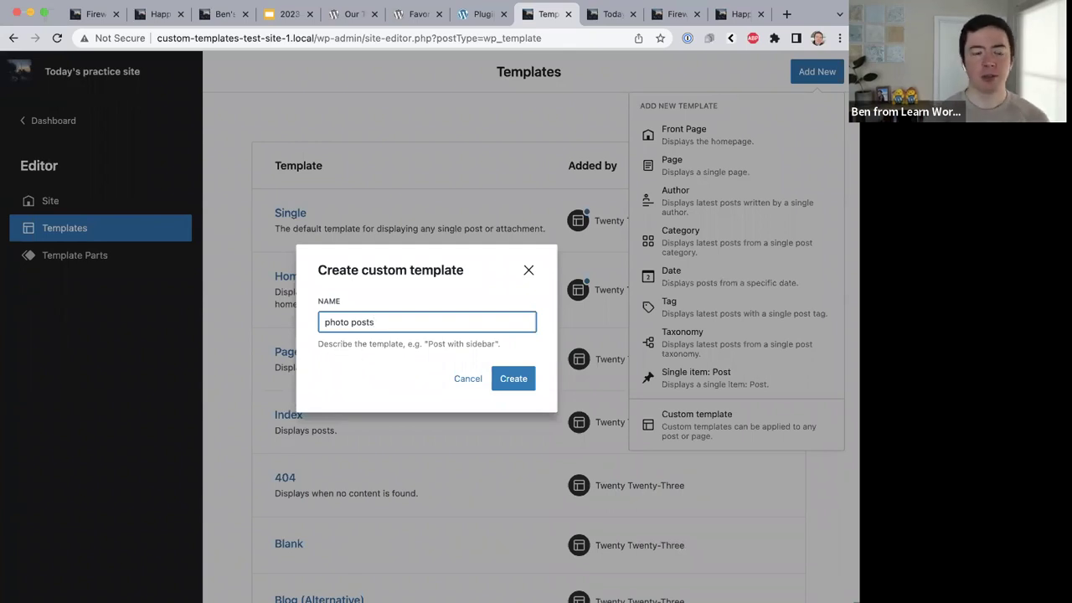
key("Return")
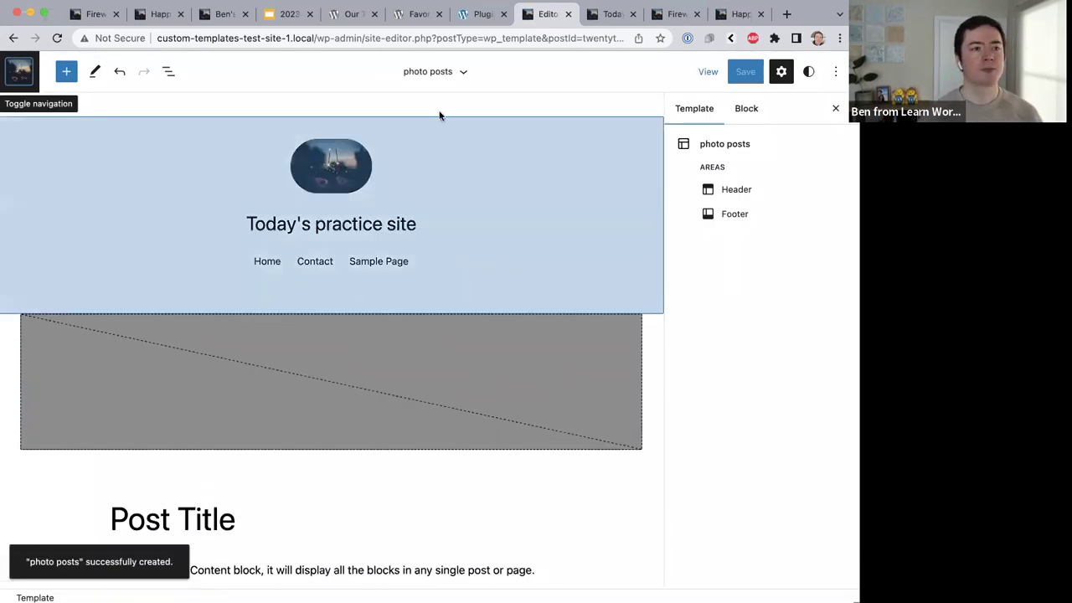
Review the header, image and footer layout of the original design site's Fireworks by the River post.
left_click(90, 15)
scroll(310, 220, "up", 3)
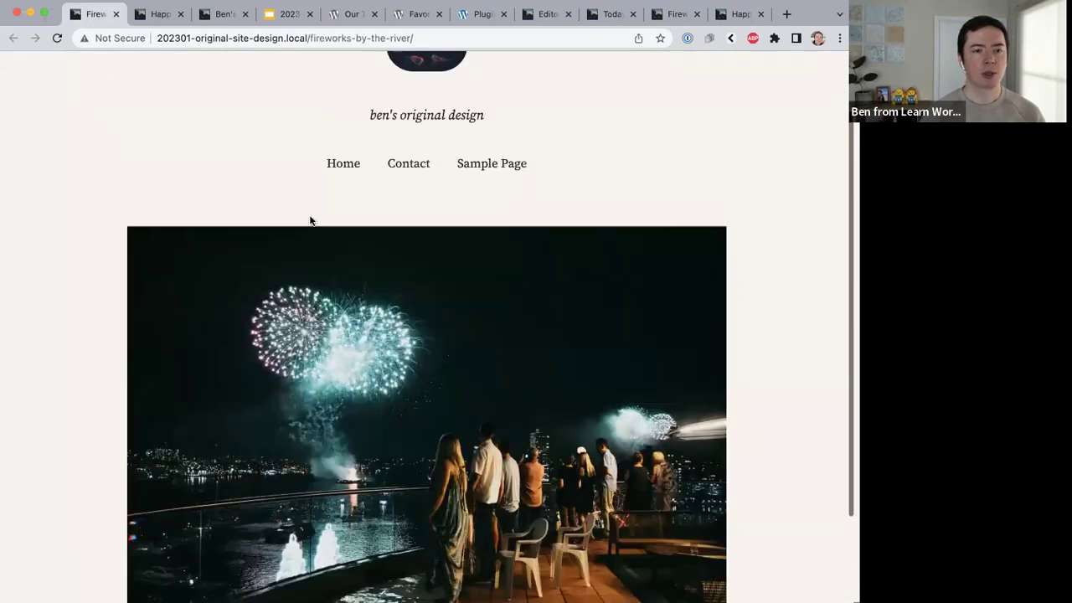
scroll(357, 190, "down", 5)
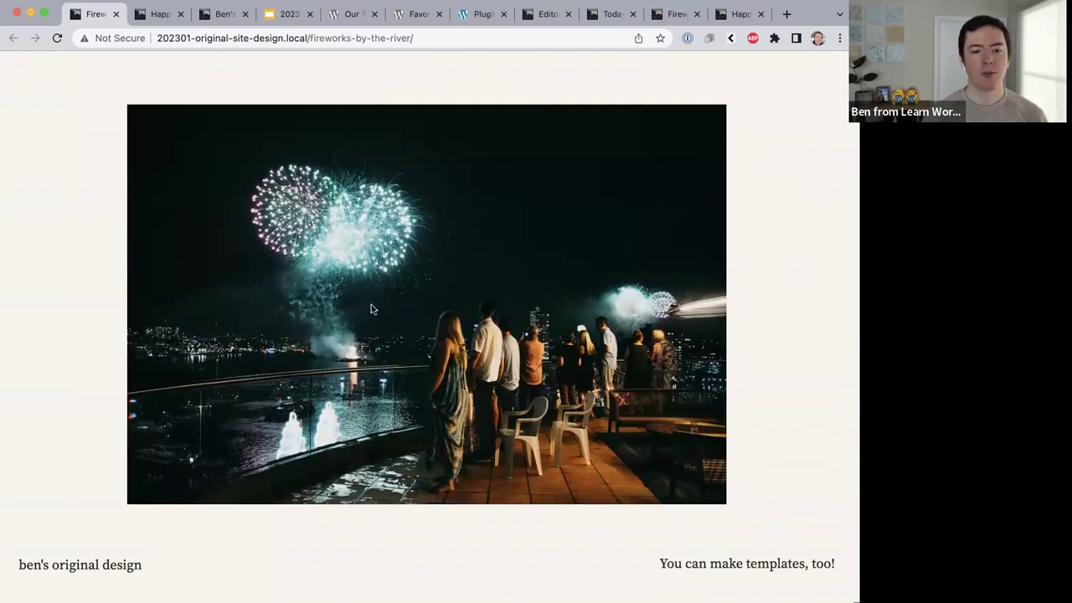
Remove the Group block between the Header and Footer of the photo posts template.
left_click(546, 15)
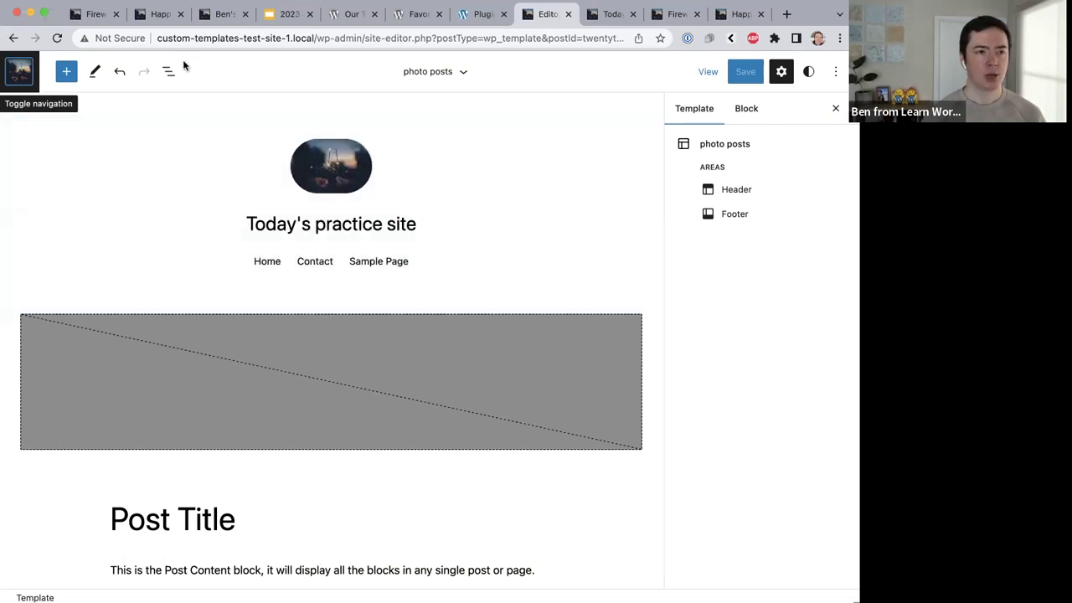
left_click(171, 73)
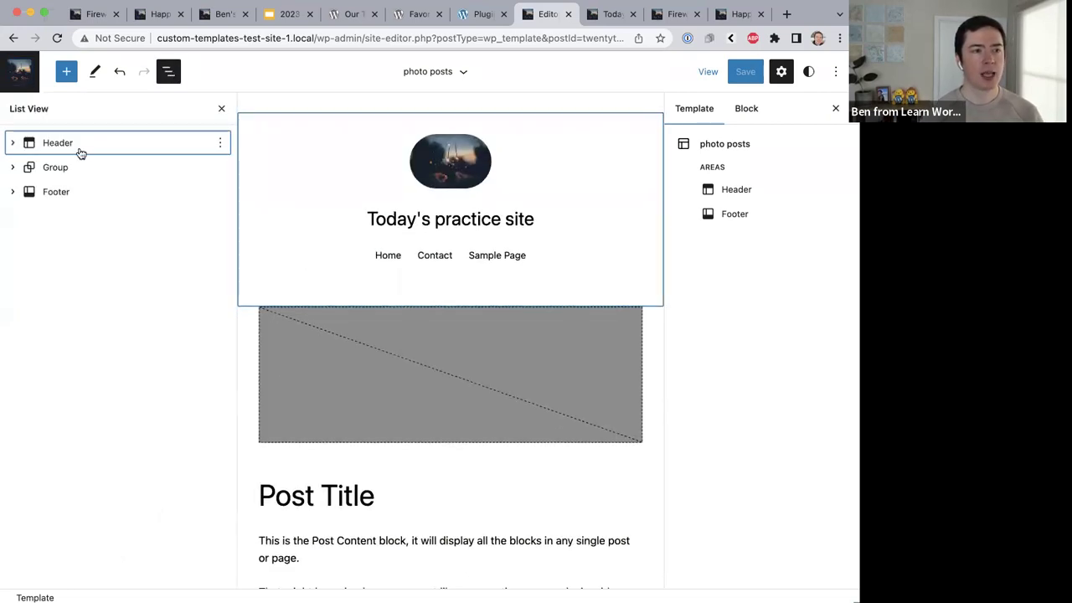
scroll(358, 240, "down", 15)
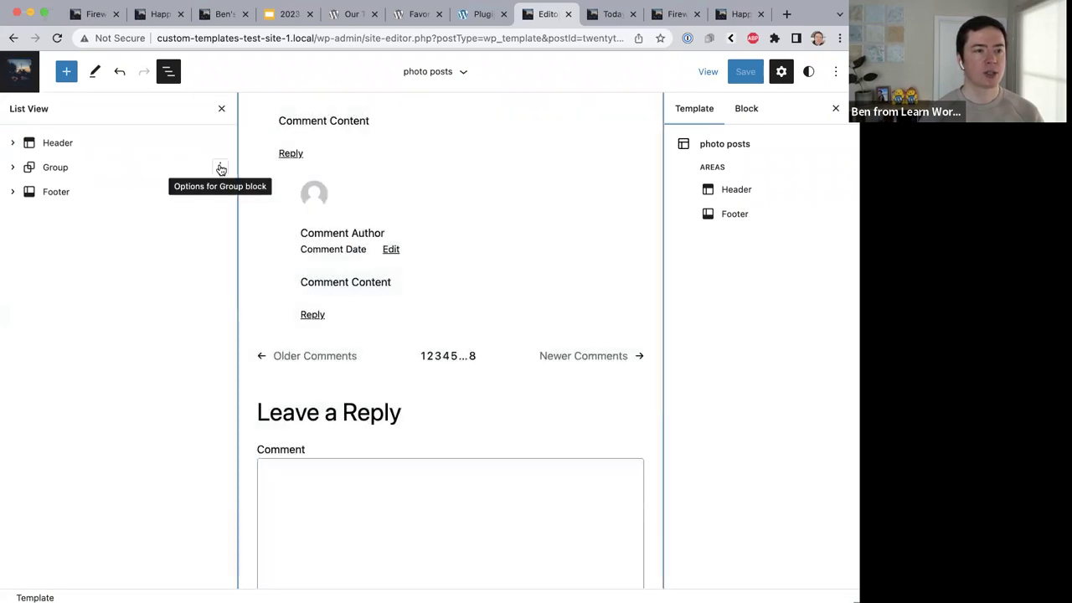
left_click(219, 167)
left_click(243, 439)
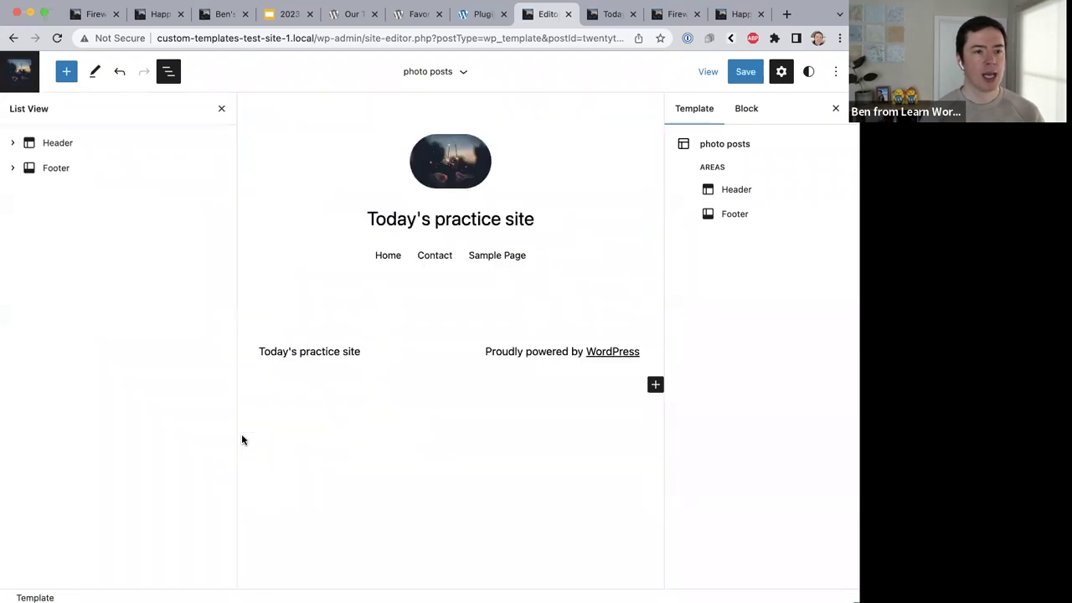
Insert a Post Featured Image block between the Header and the Footer of the photo posts template.
left_click(206, 167)
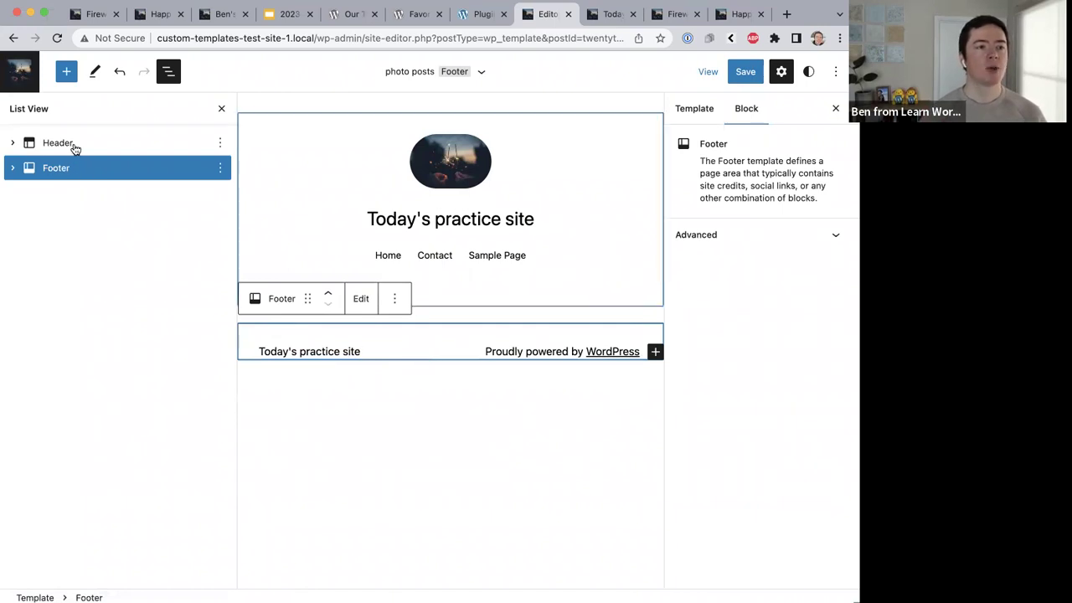
left_click(220, 144)
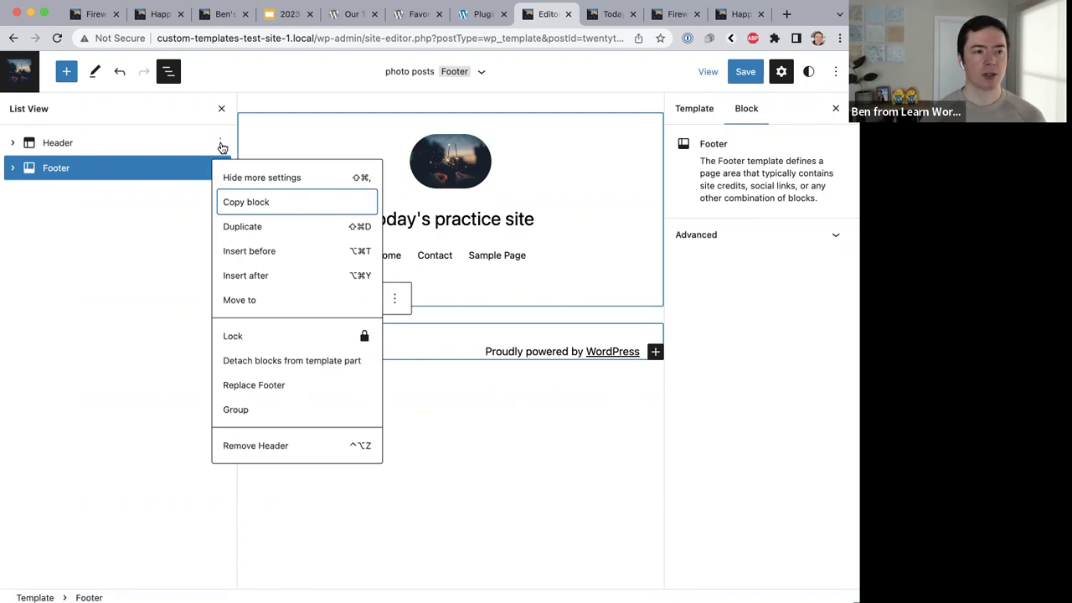
left_click(234, 276)
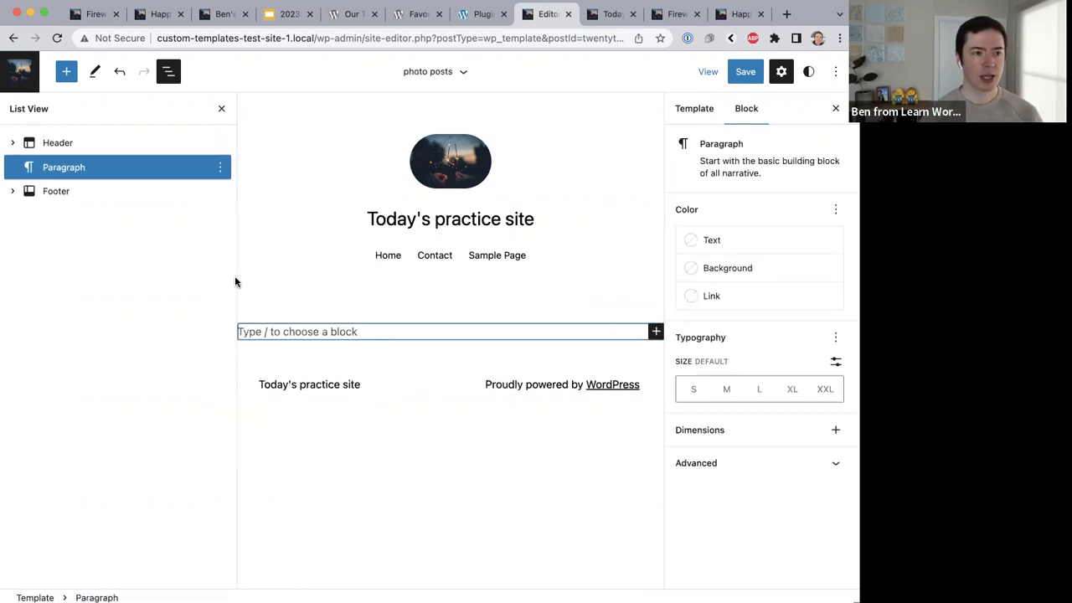
left_click(68, 74)
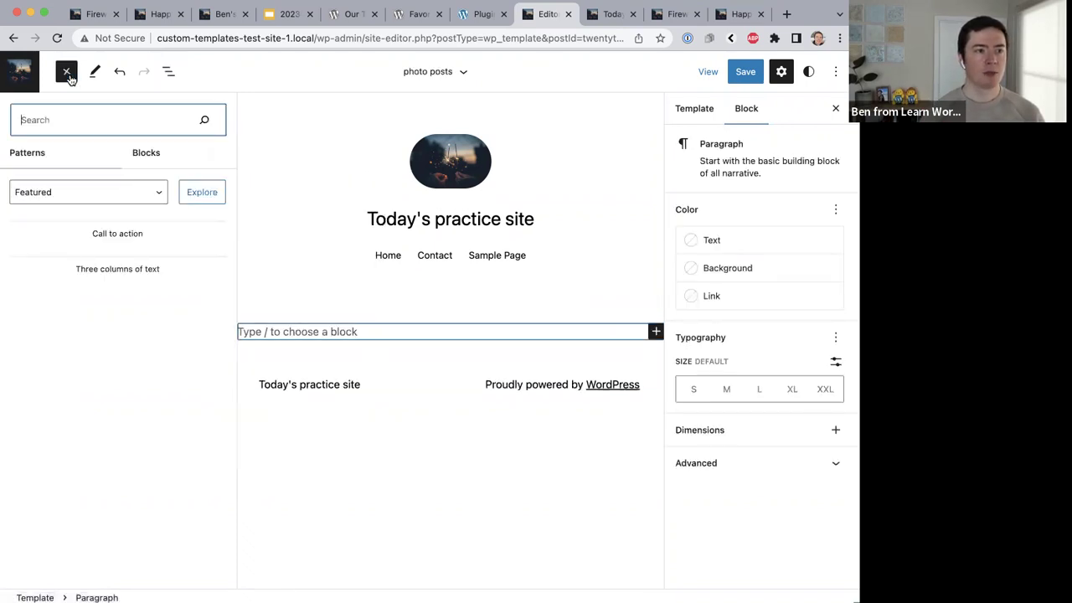
left_click(141, 150)
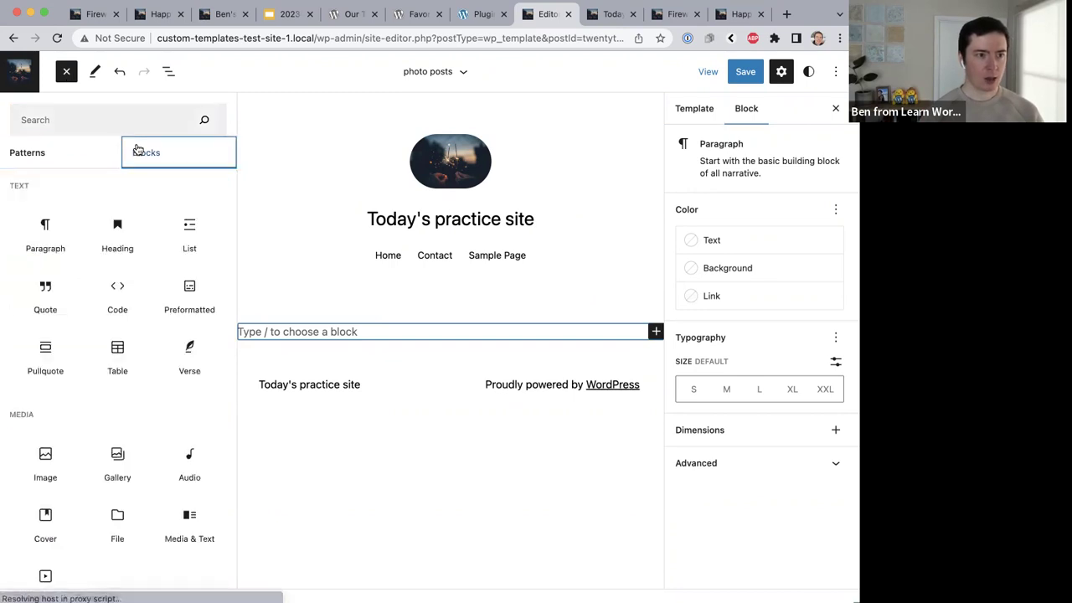
left_click(70, 119)
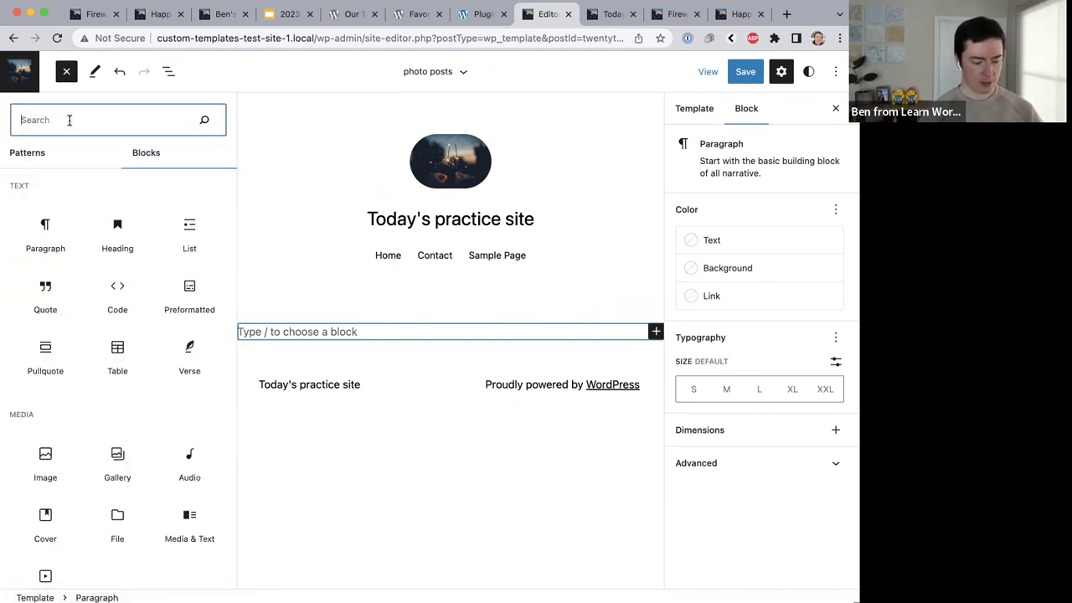
type("featu")
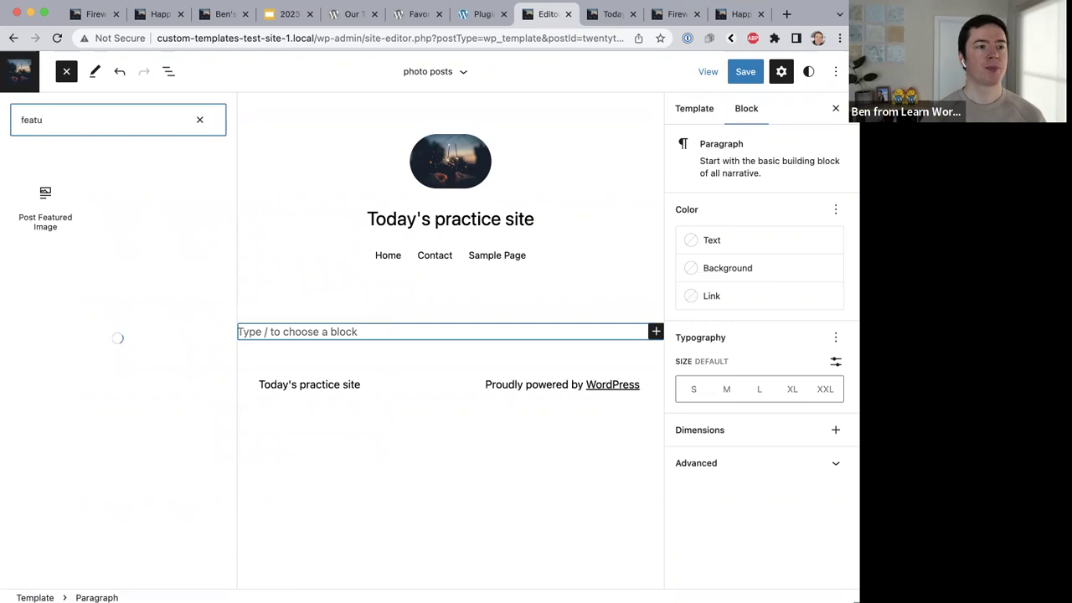
mouse_move(45, 219)
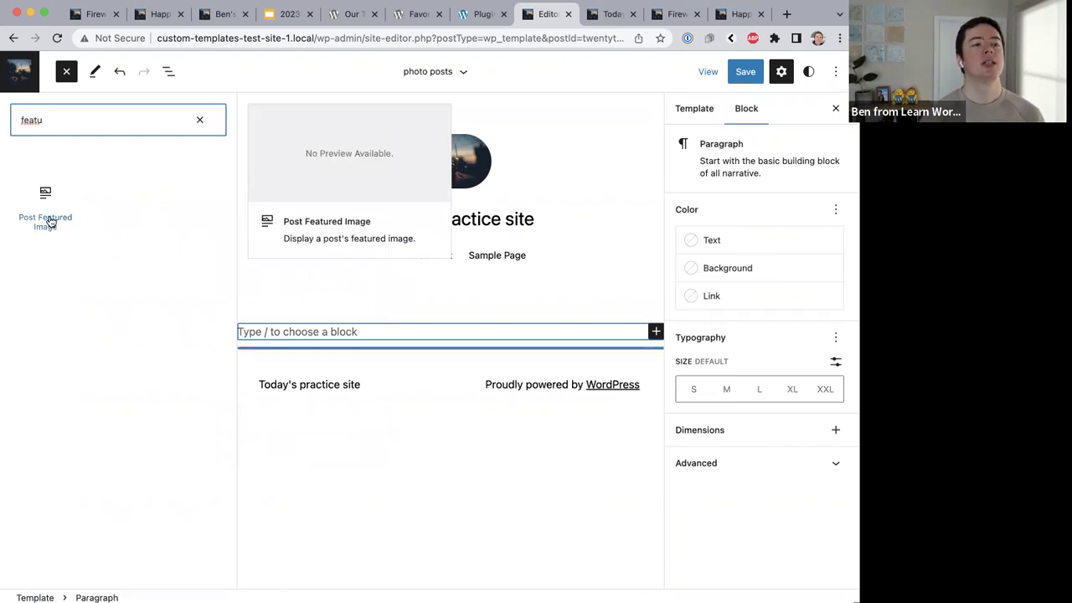
left_click(47, 221)
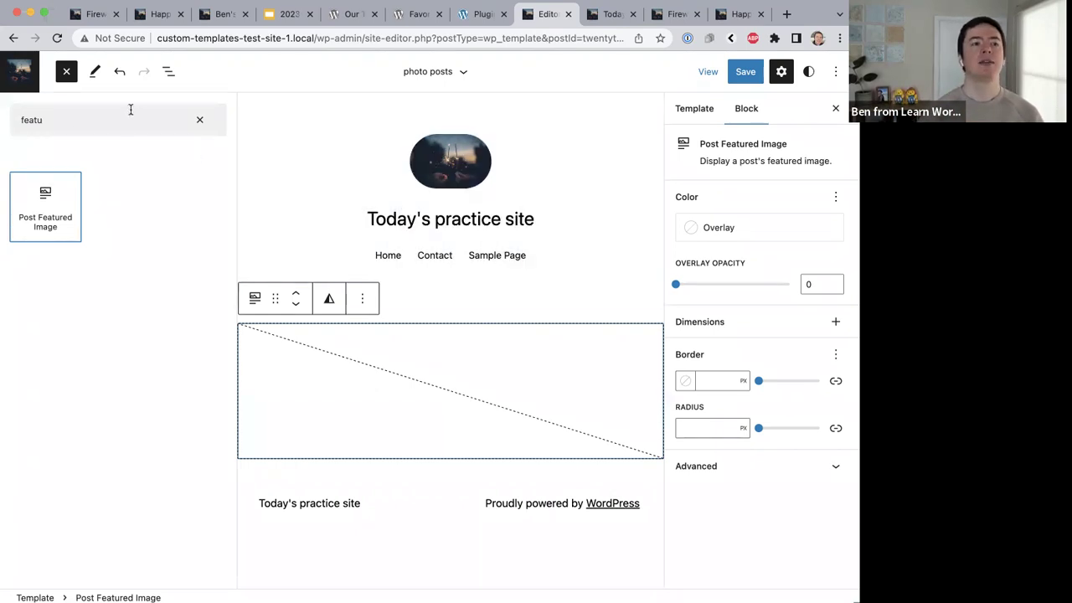
Check the template's block structure, save the photo posts template and return to the list of templates.
left_click(168, 72)
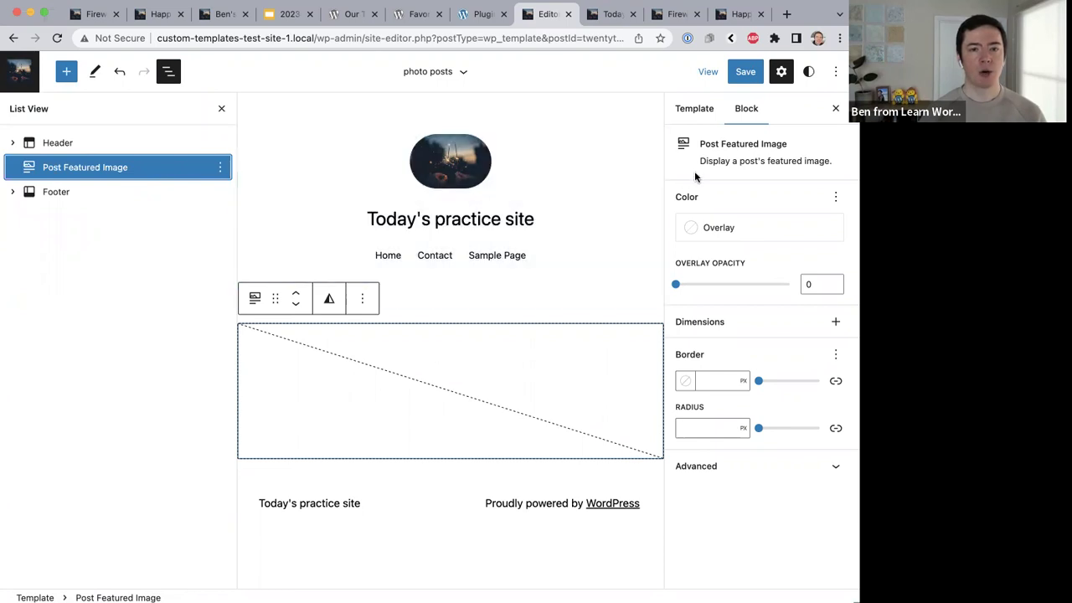
left_click(753, 75)
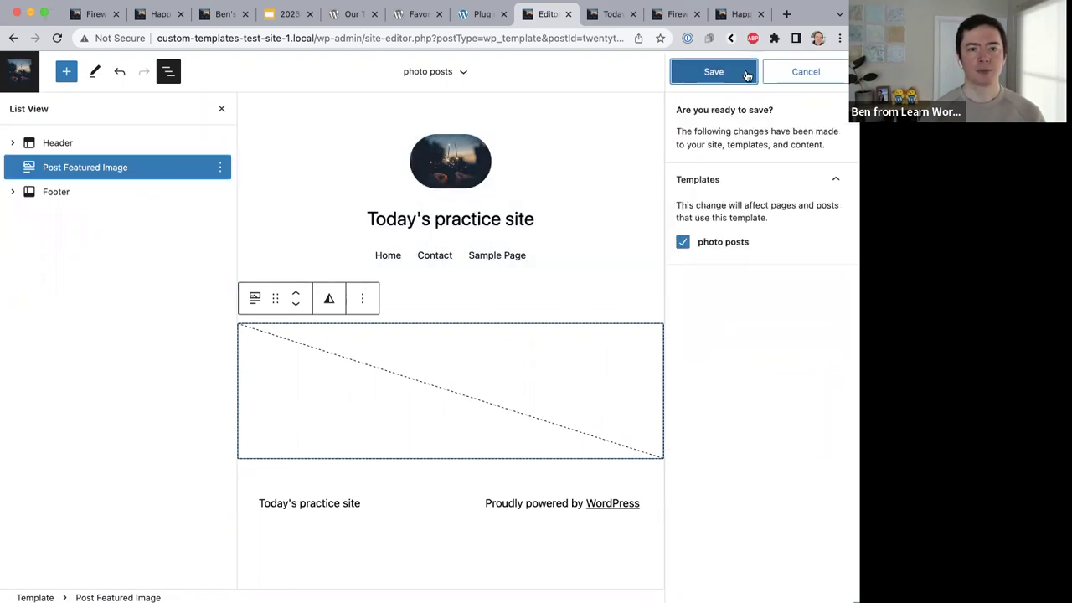
left_click(728, 73)
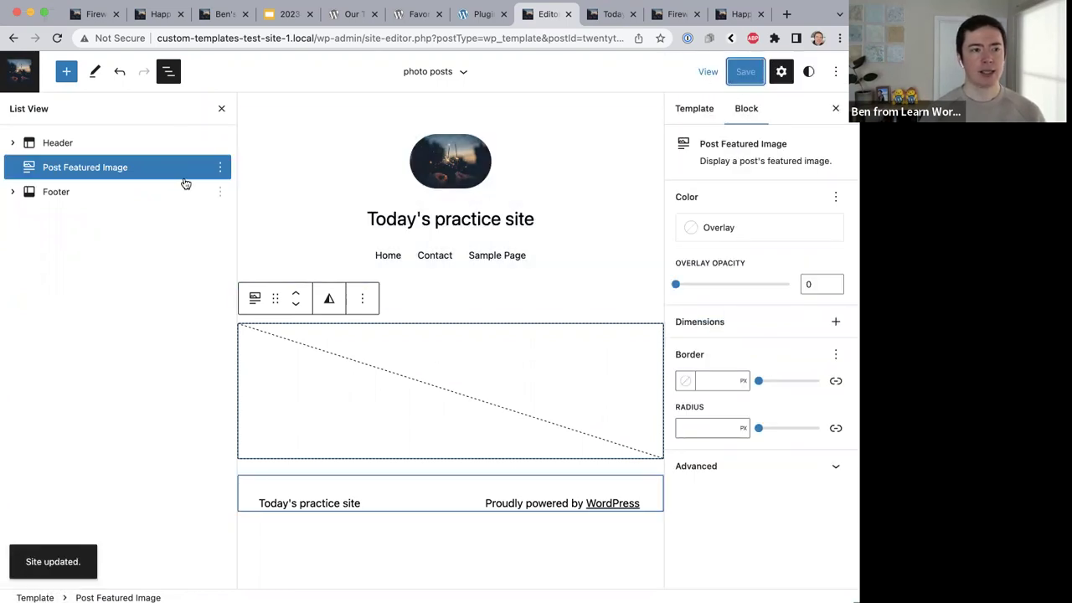
left_click(26, 83)
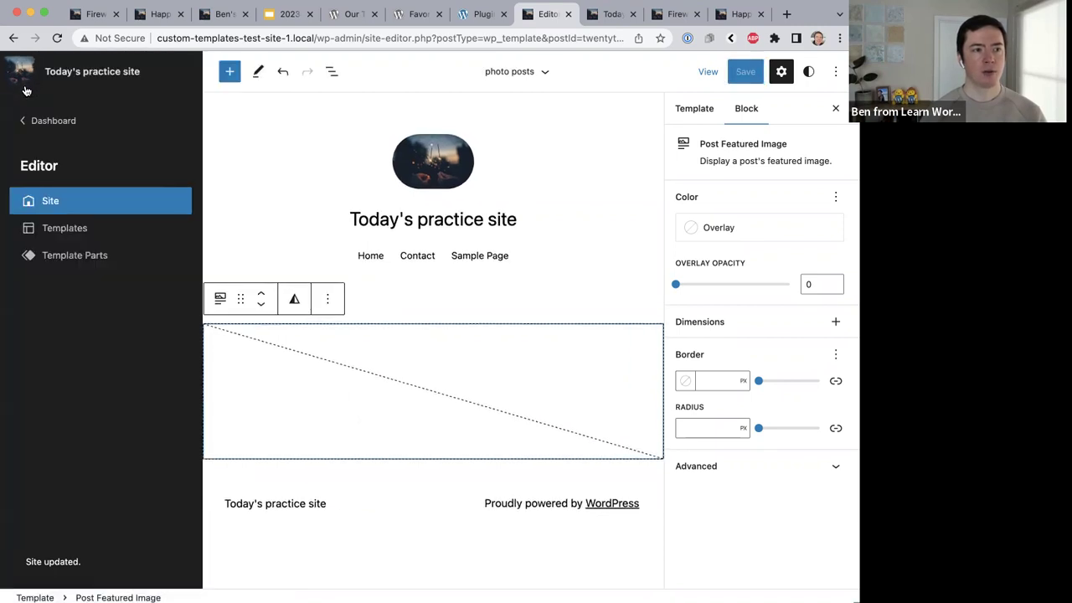
left_click(55, 229)
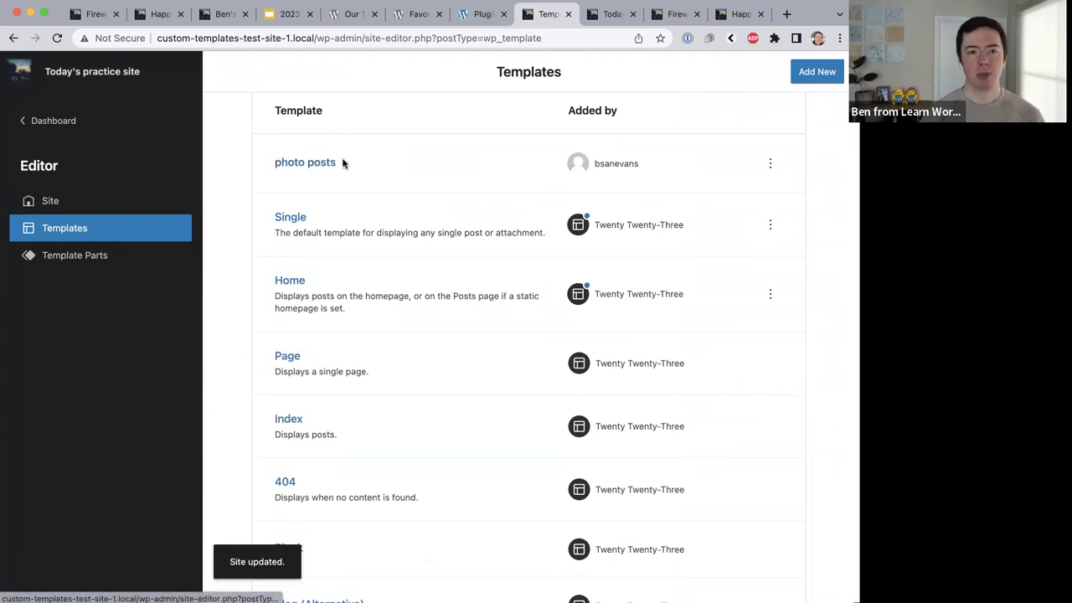
Examine the practice site's live Fireworks by the River post, from its header and featured image to its title and text.
left_click(614, 15)
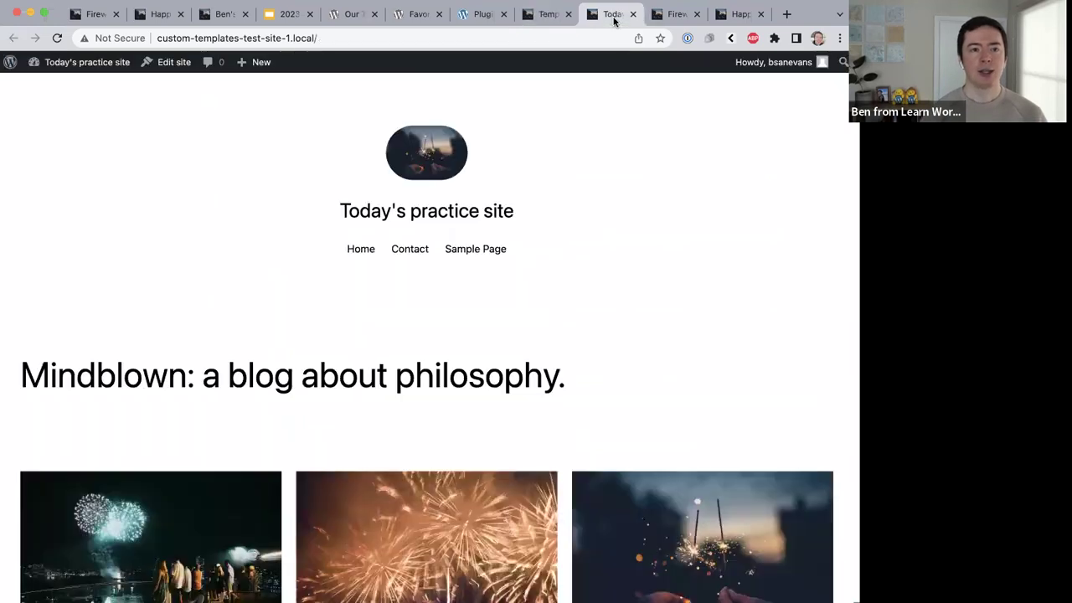
left_click(665, 17)
scroll(352, 137, "down", 1)
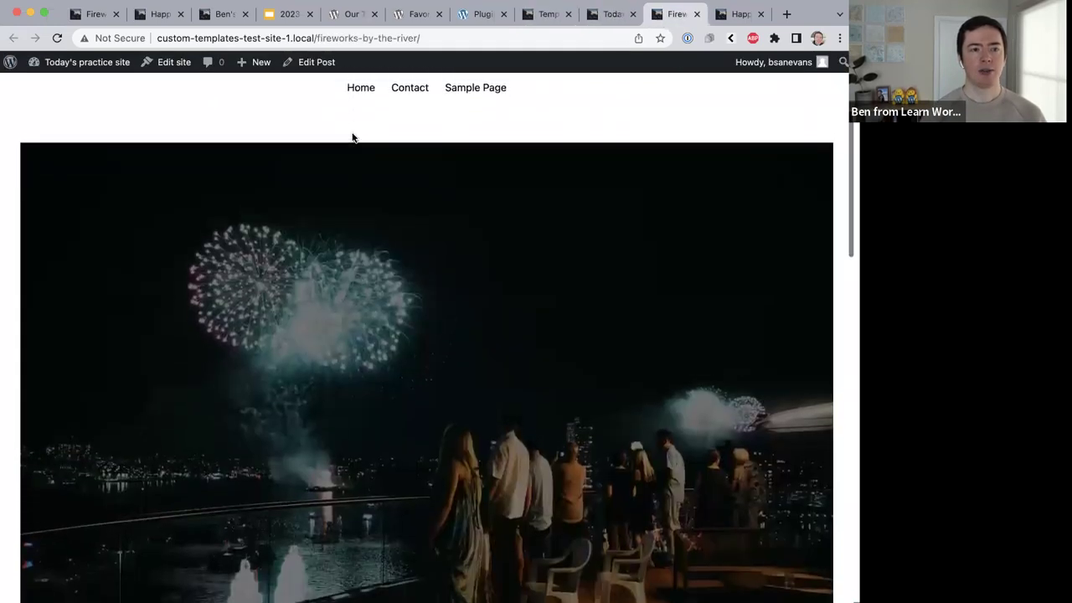
scroll(352, 137, "up", 2)
scroll(352, 138, "down", 8)
scroll(353, 137, "up", 2)
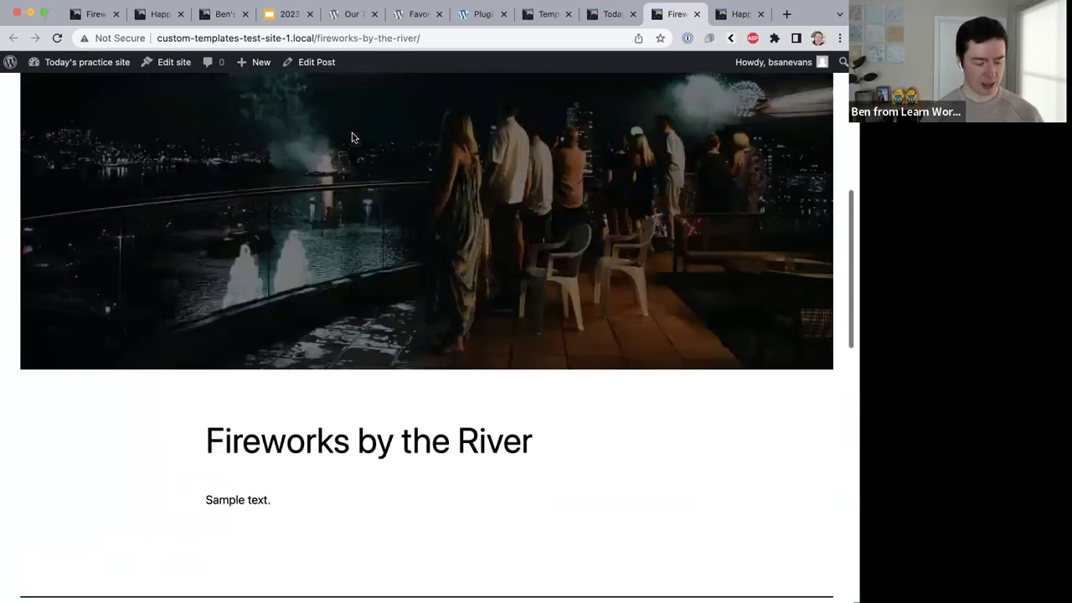
scroll(352, 137, "up", 4)
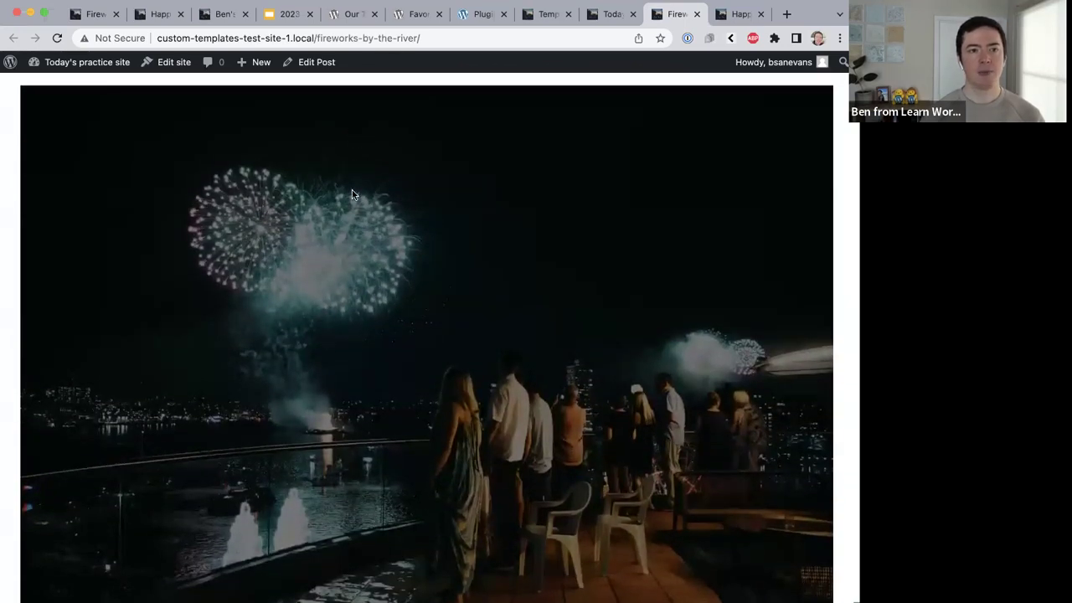
scroll(352, 194, "up", 2)
scroll(352, 194, "down", 5)
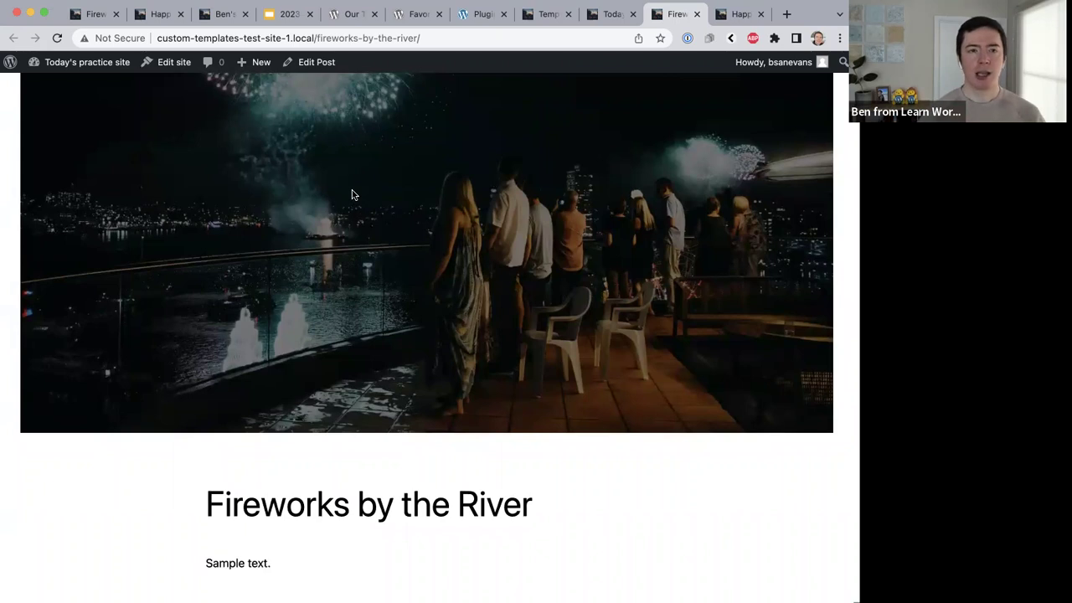
Assign the photo posts template to the Fireworks by the River post through Quick Edit in the practice site's posts list and update it.
left_click(537, 15)
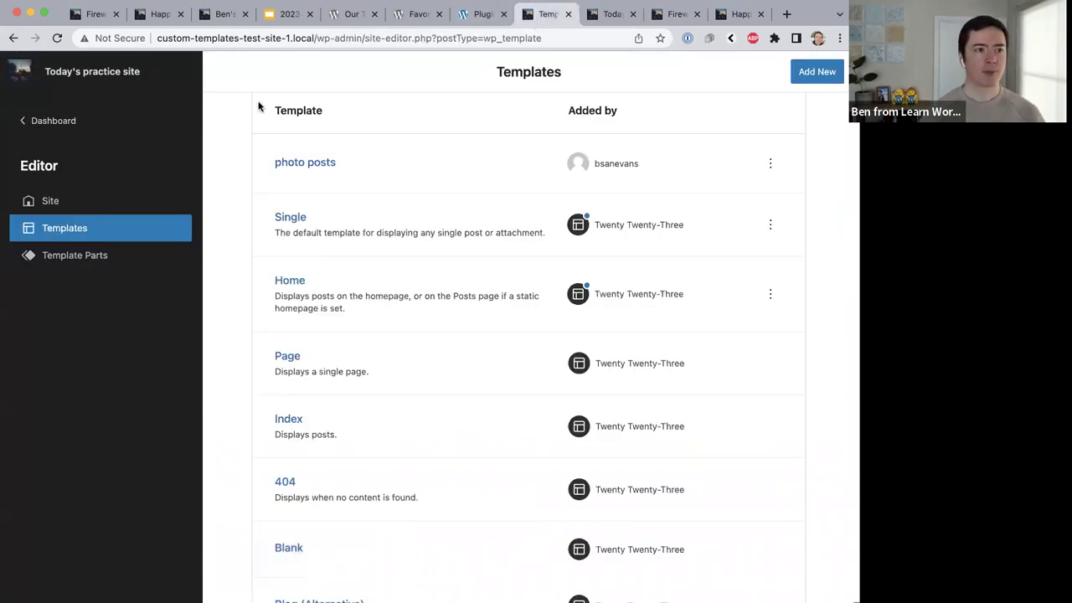
left_click(47, 121)
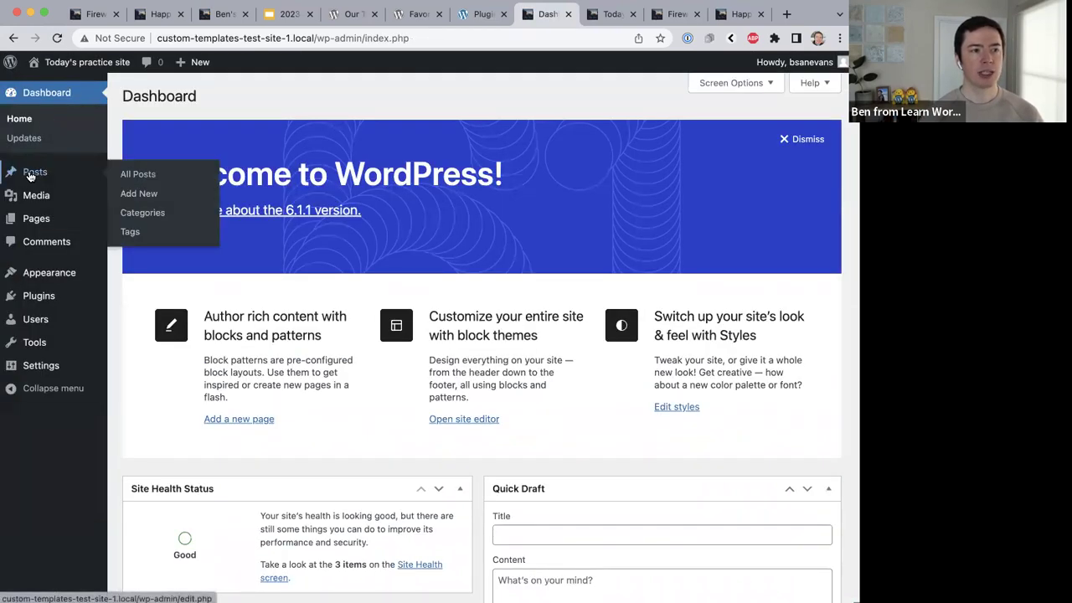
left_click(30, 172)
mouse_move(182, 196)
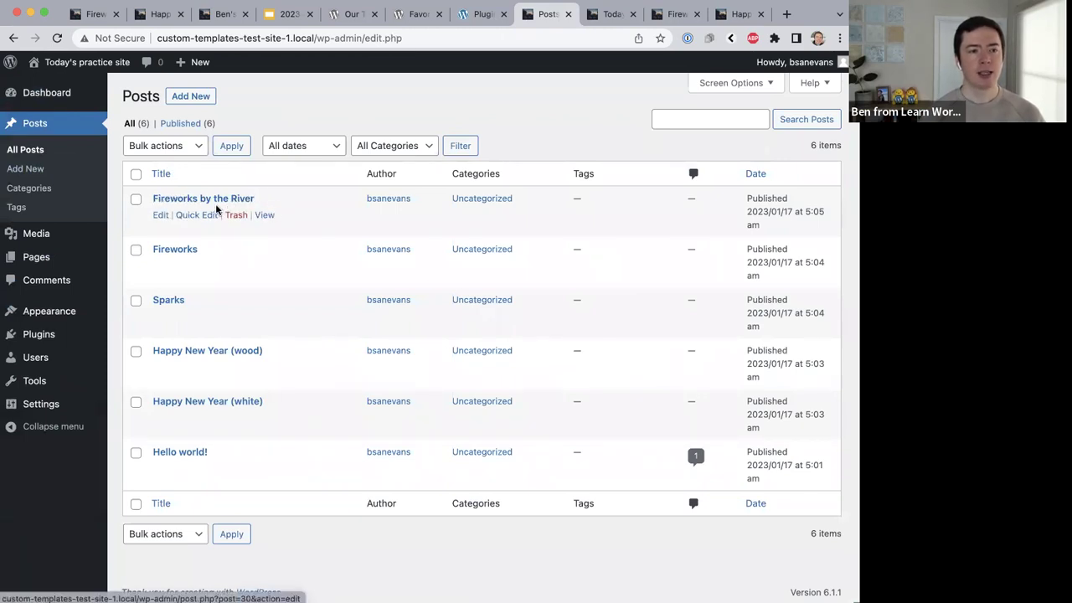
left_click(191, 217)
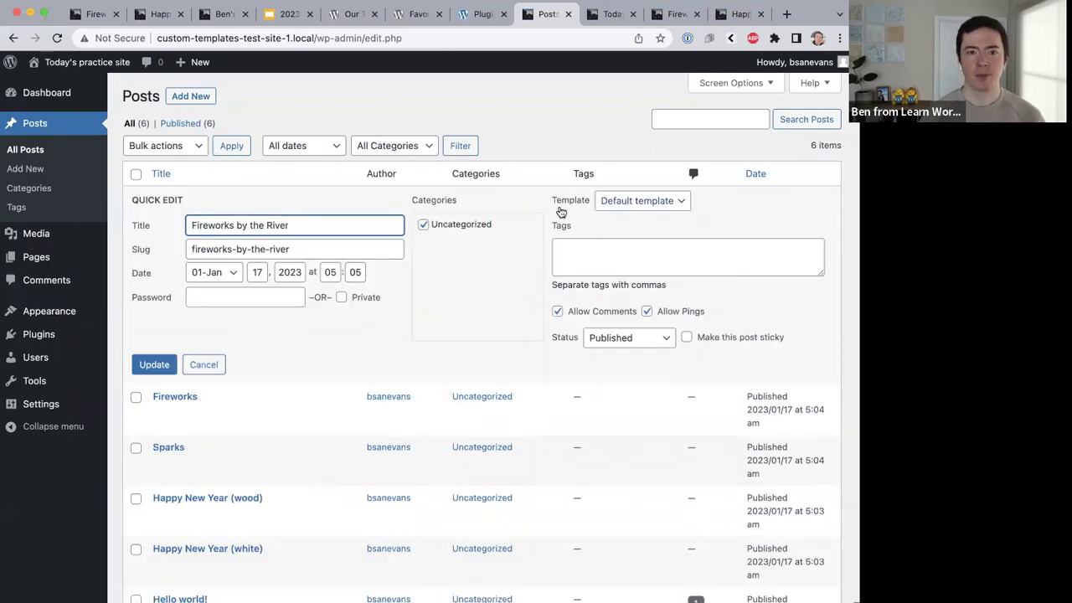
left_click(638, 202)
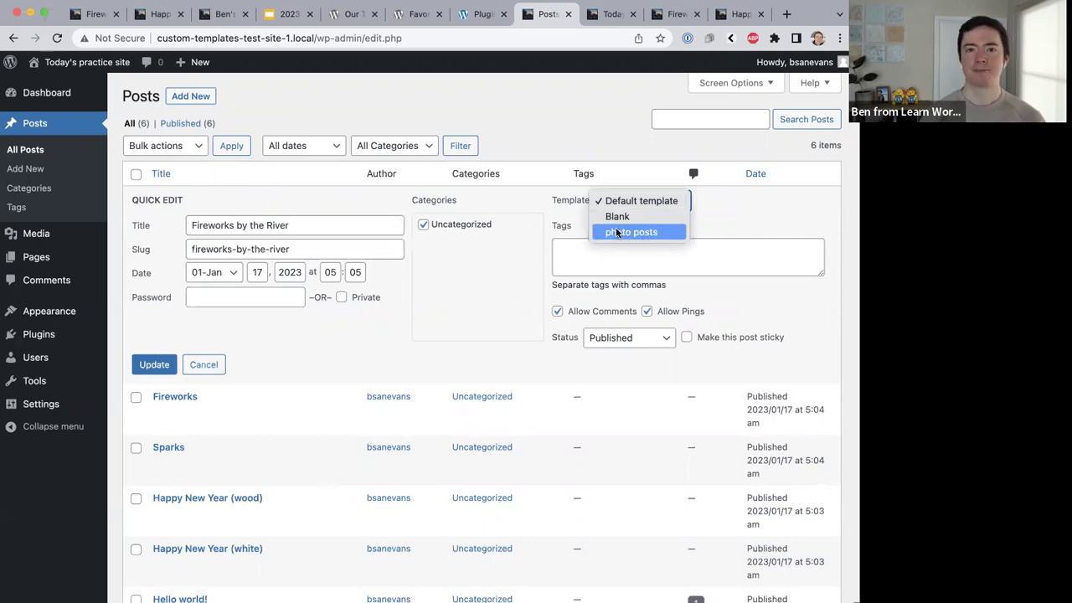
left_click(623, 230)
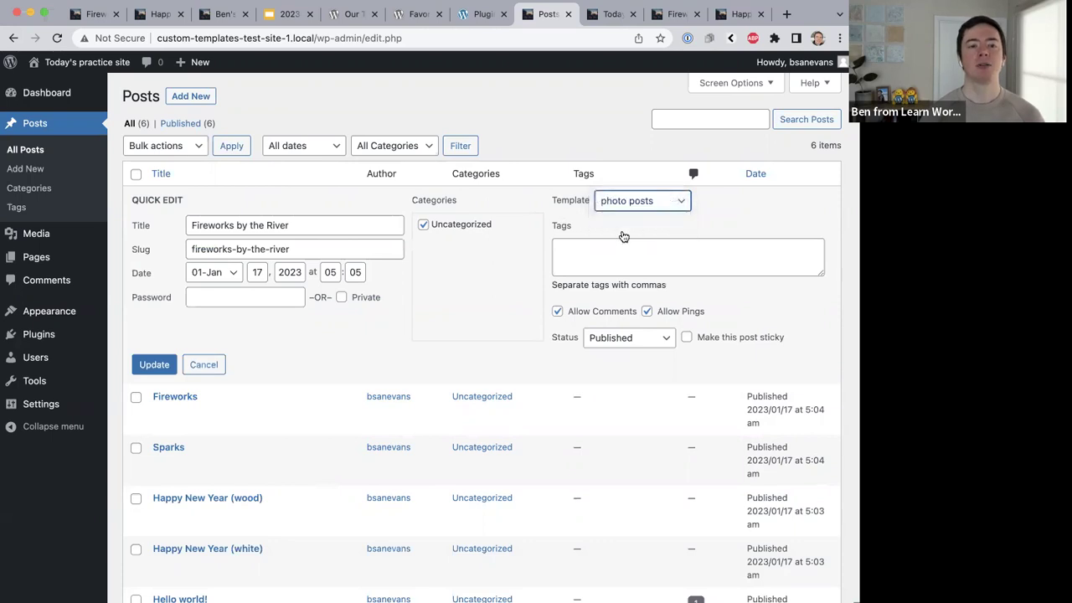
left_click(153, 366)
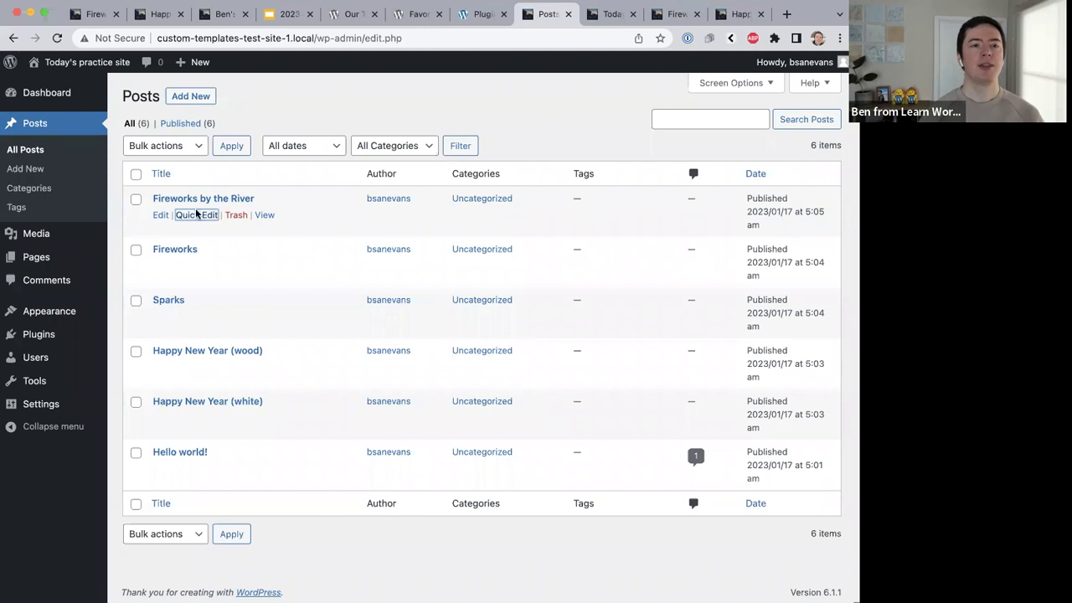
Reload the live Fireworks by the River post and check its header, full-width featured image and footer.
left_click(607, 14)
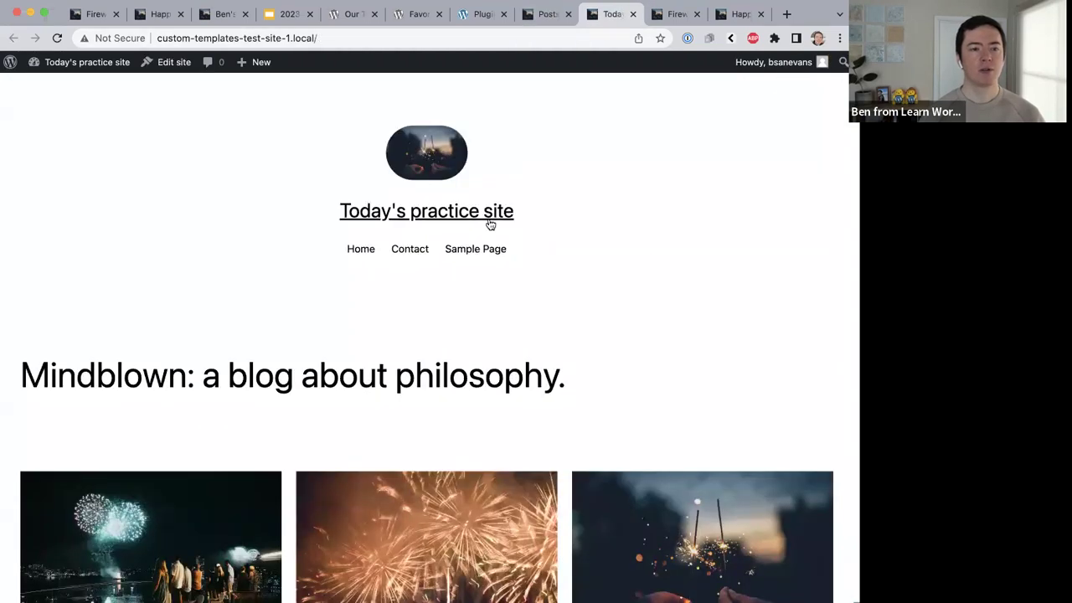
left_click(673, 15)
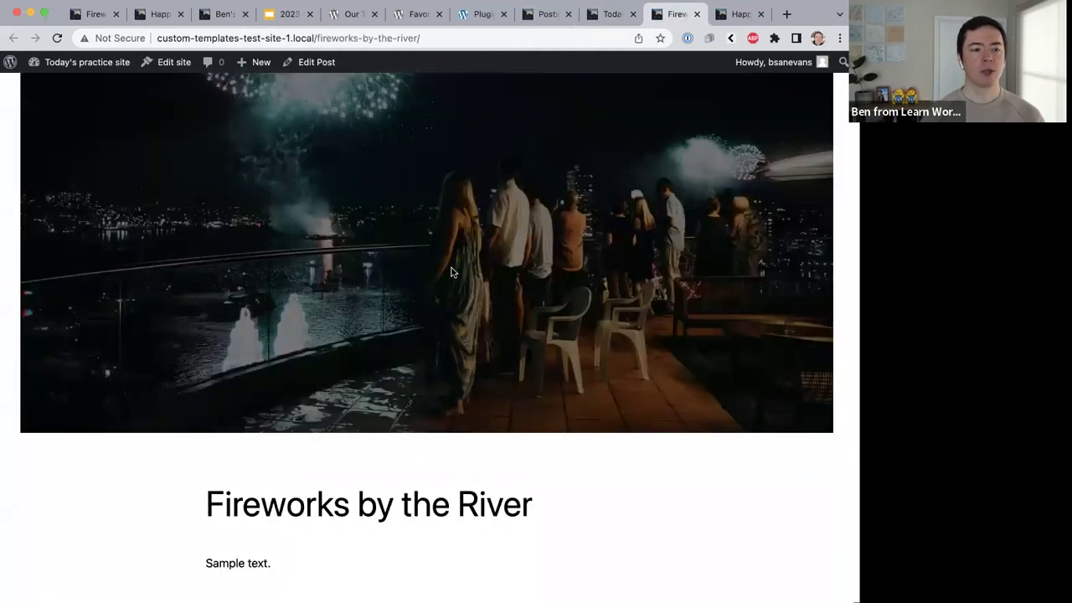
scroll(452, 272, "up", 2)
key("super+r")
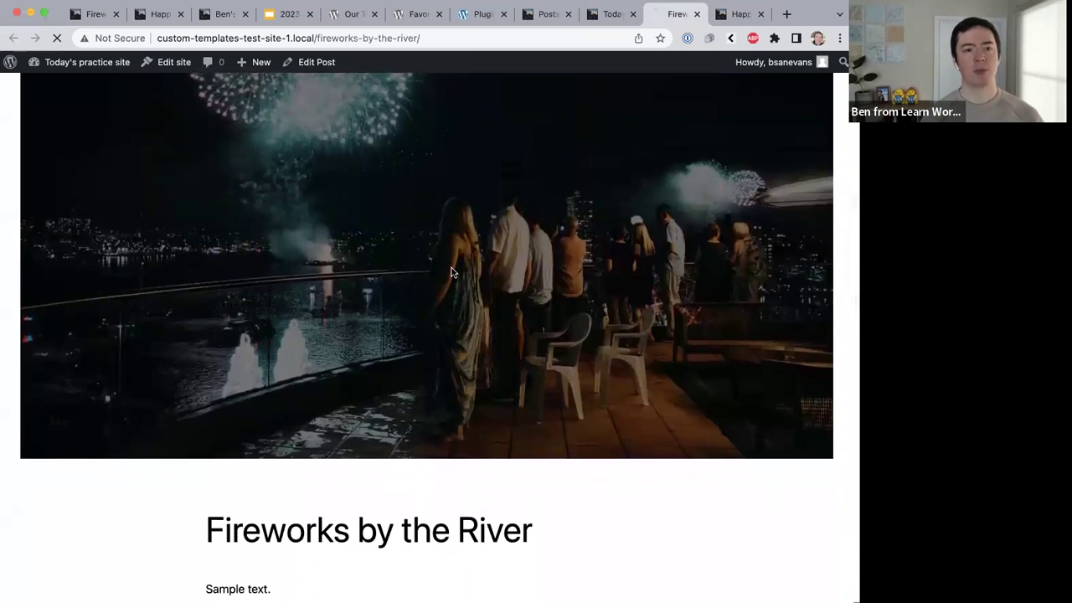
scroll(452, 271, "up", 10)
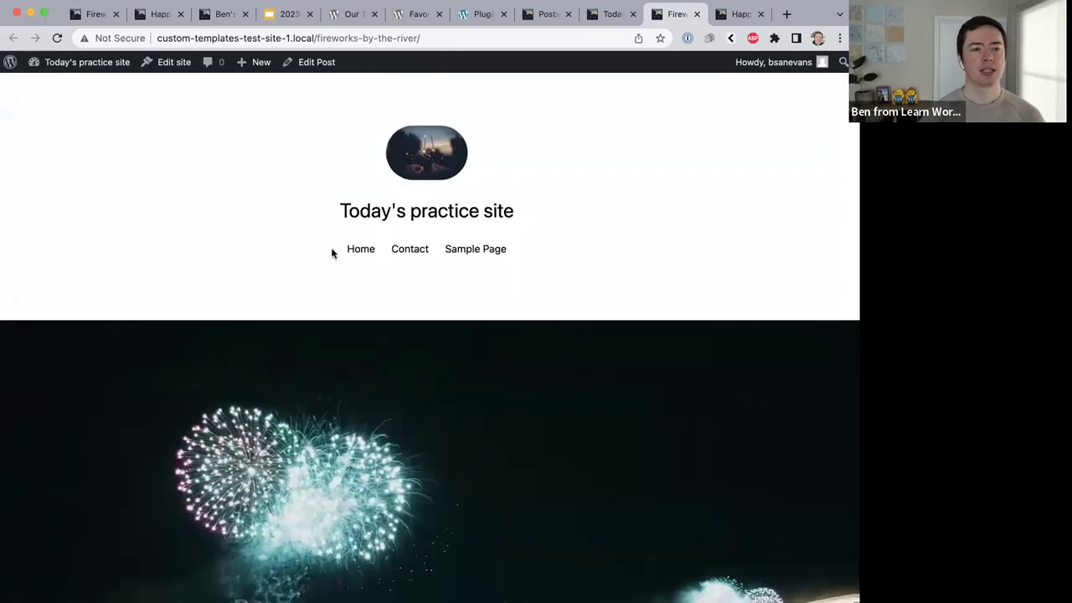
scroll(541, 252, "down", 5)
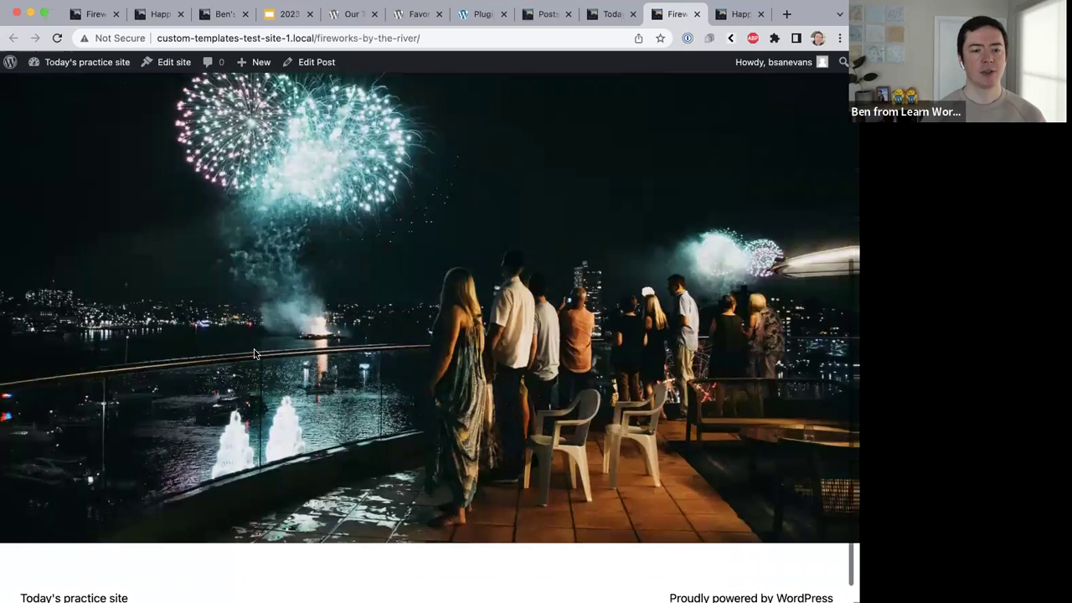
scroll(254, 354, "down", 2)
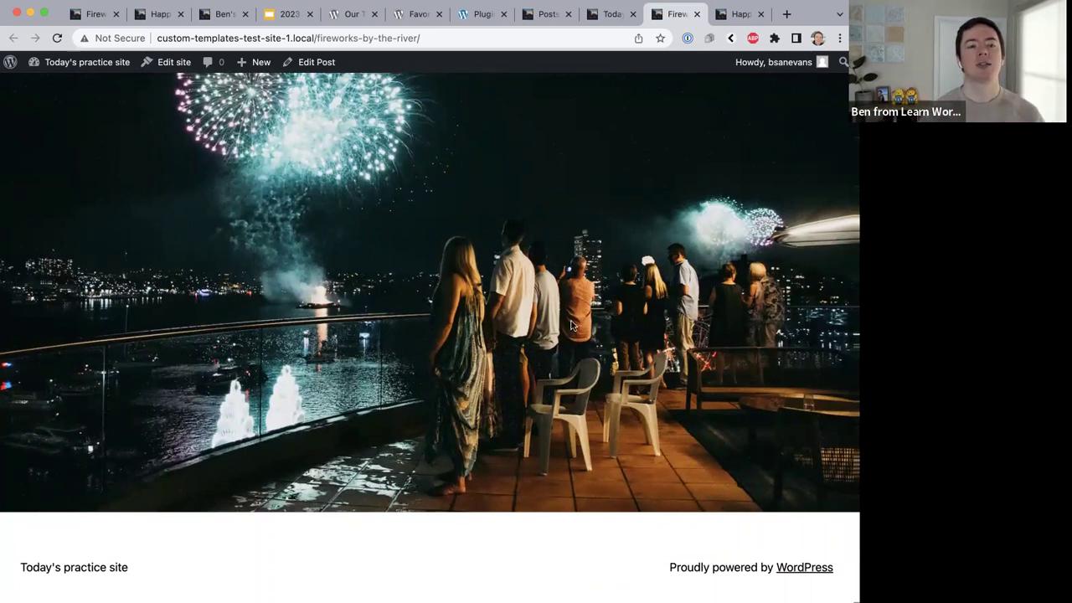
Close the Plugins page in the browser and return to the practice site's posts list.
left_click(483, 15)
left_click(424, 20)
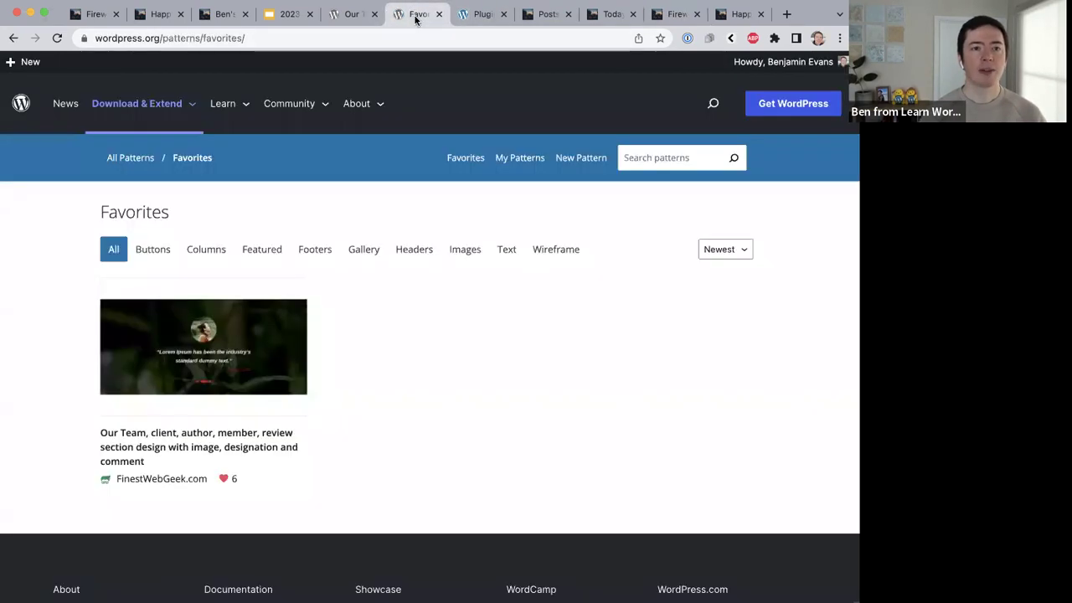
left_click(503, 15)
left_click(483, 15)
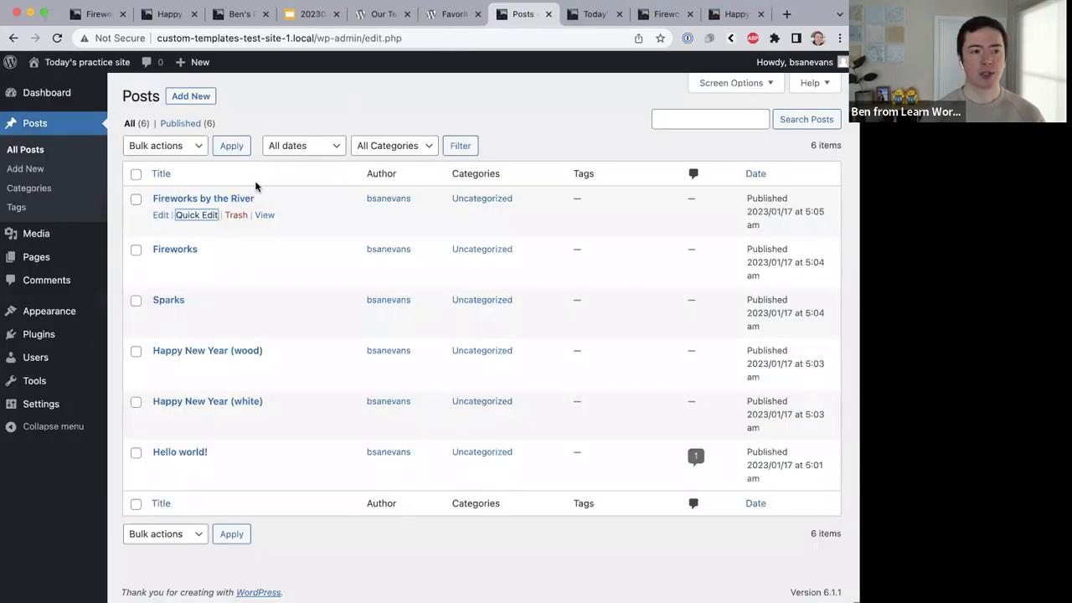
From the live Happy New Year (wood) post, open the practice site's homepage in a new tab and examine the Fireworks post.
left_click(737, 14)
scroll(279, 267, "up", 10)
scroll(279, 267, "up", 6)
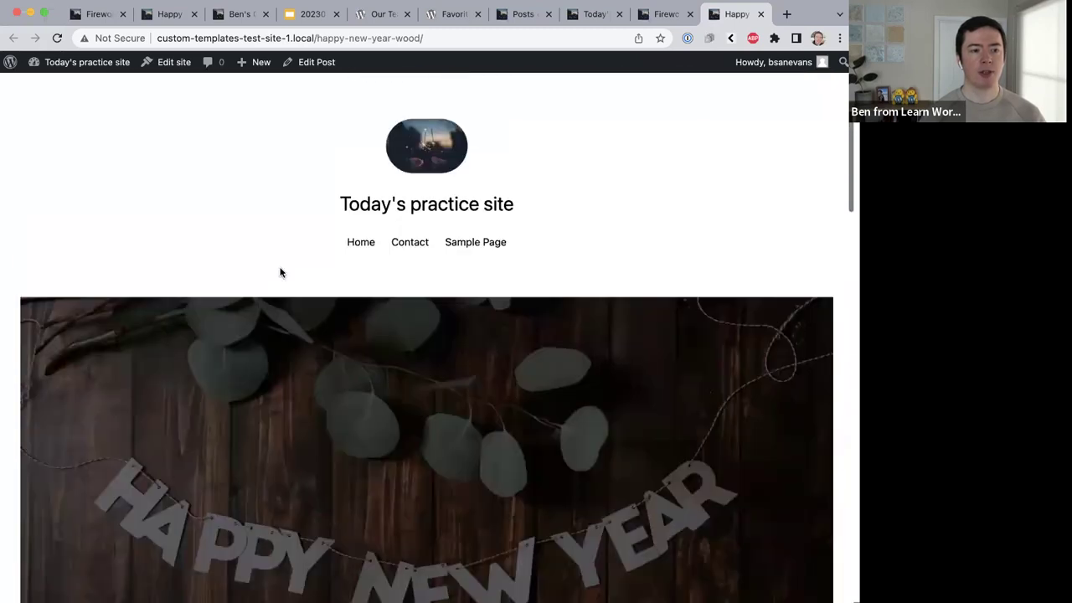
left_click(423, 165)
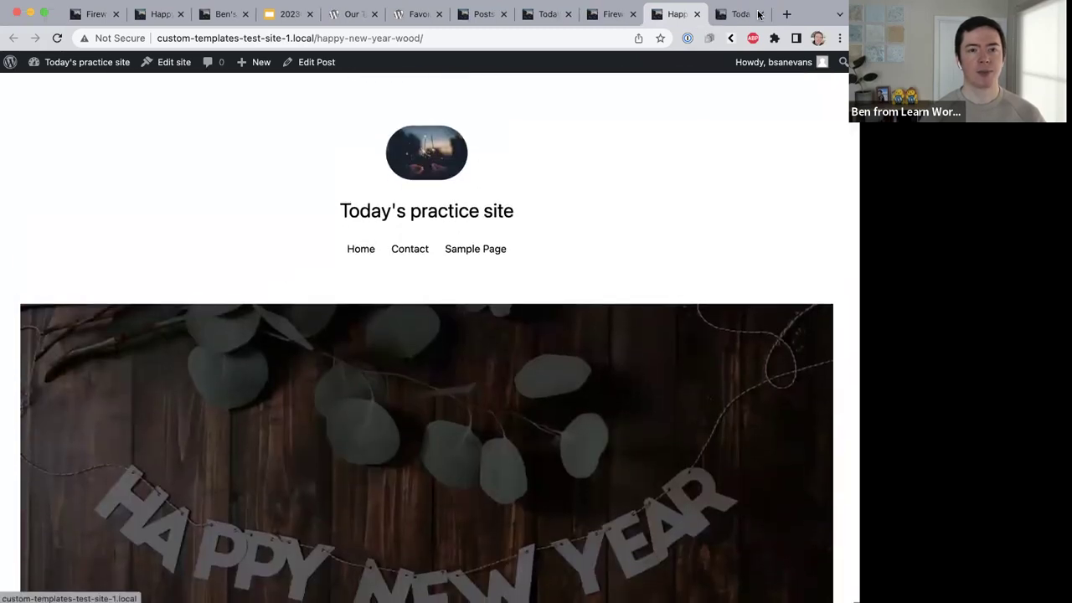
scroll(455, 313, "down", 2)
scroll(455, 316, "down", 2)
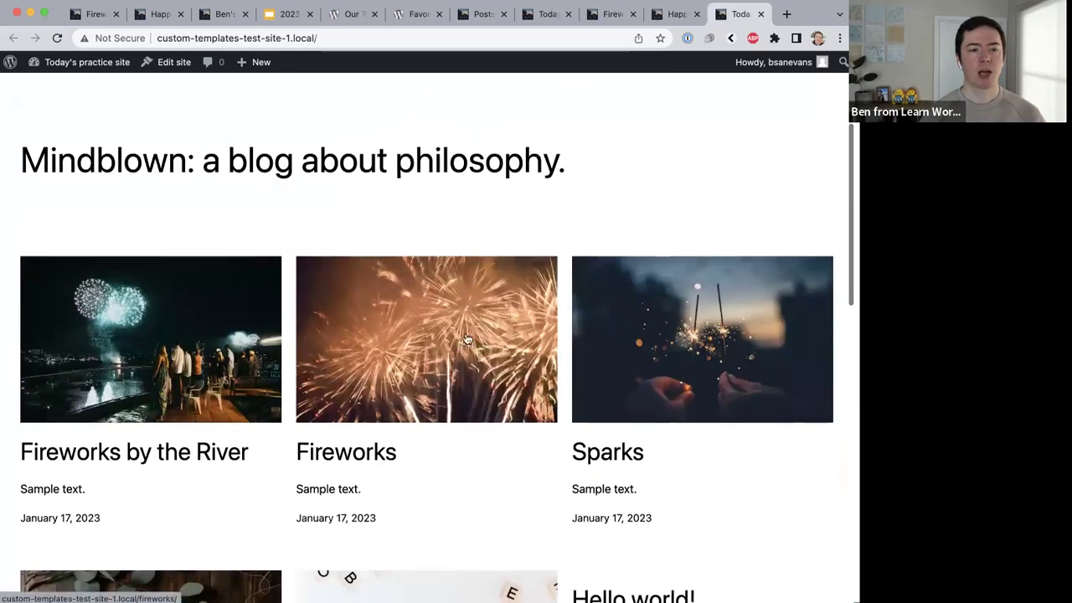
left_click(417, 343)
scroll(417, 344, "down", 15)
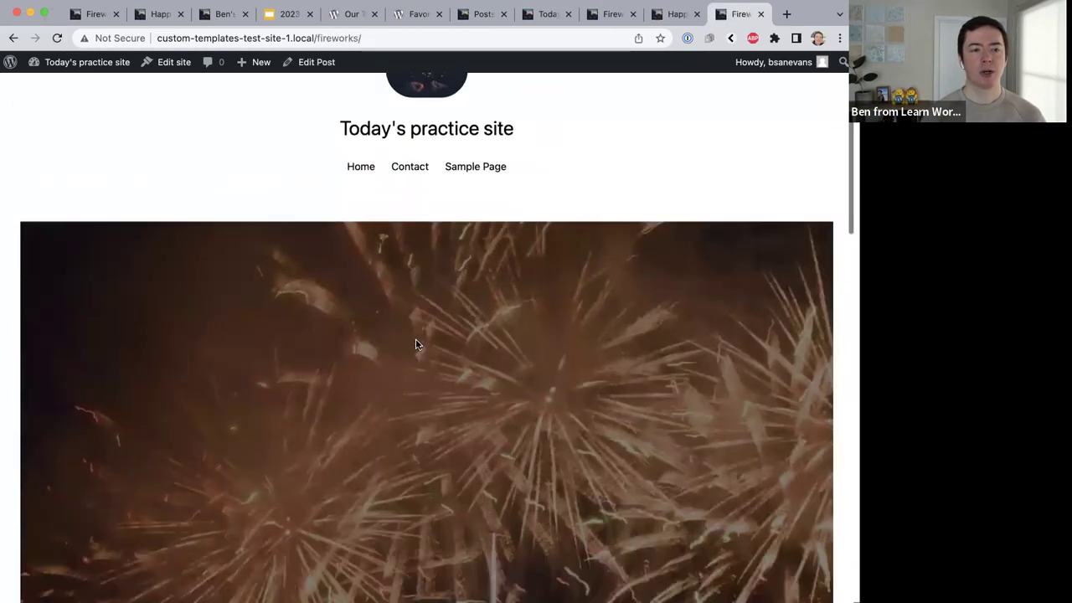
scroll(416, 320, "up", 15)
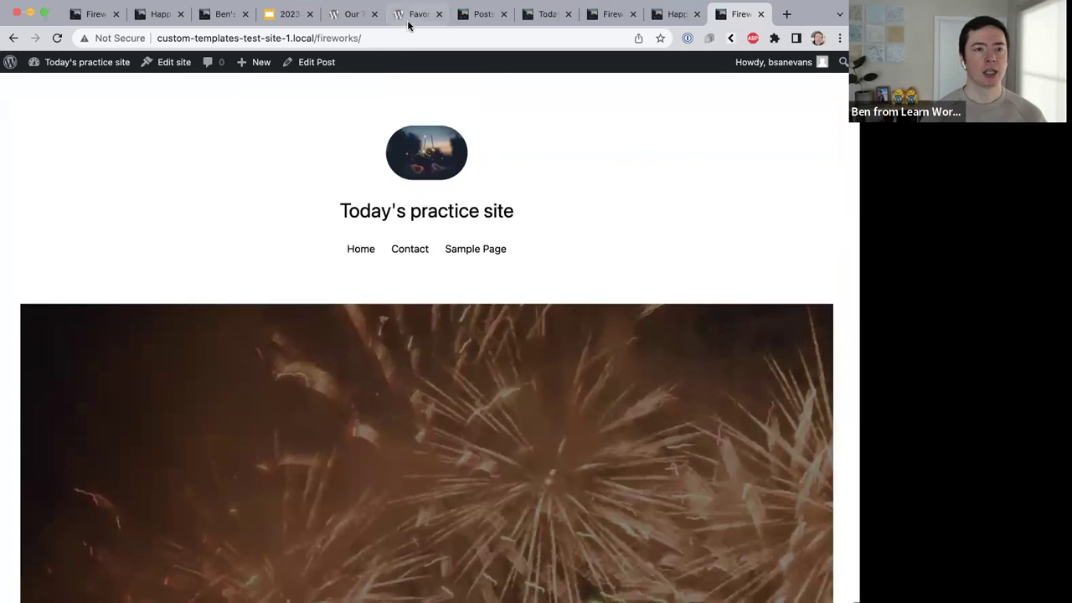
Open the Fireworks post in the full post editor, assign it the photo posts template and update the post.
left_click(409, 22)
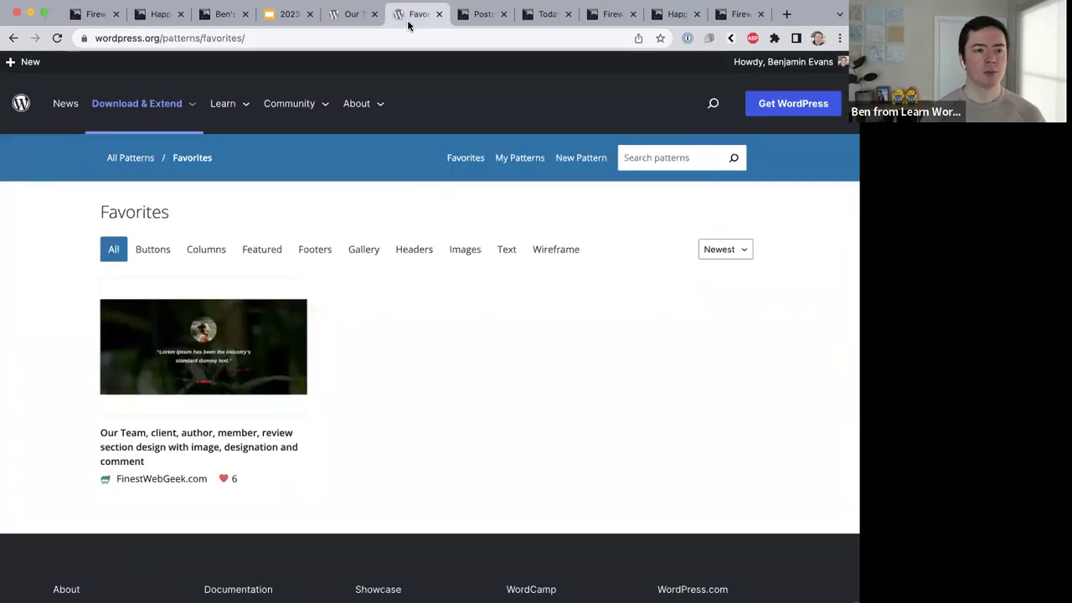
left_click(483, 15)
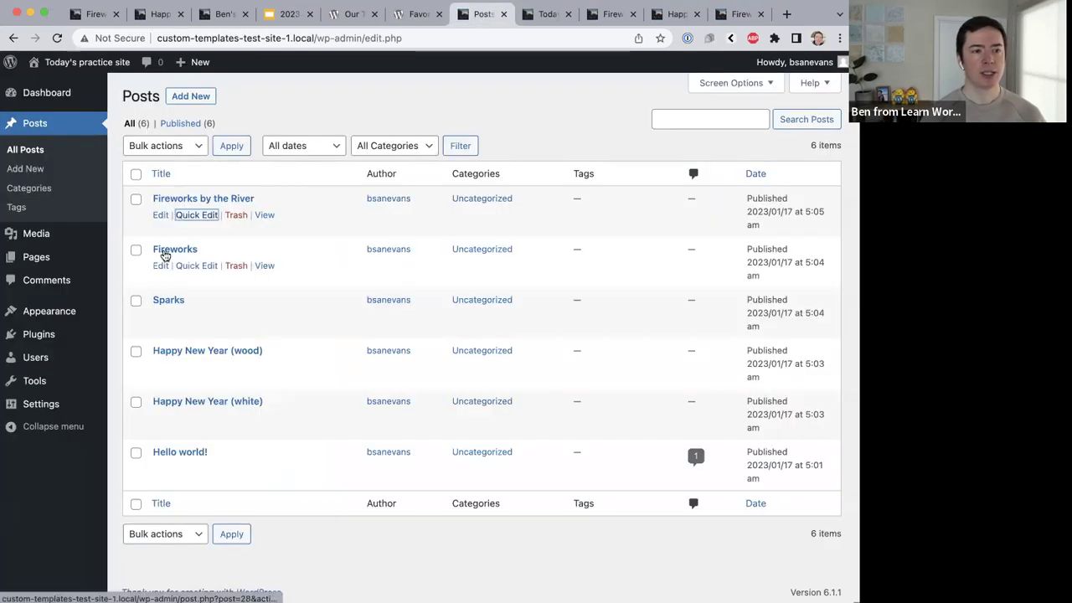
left_click(183, 265)
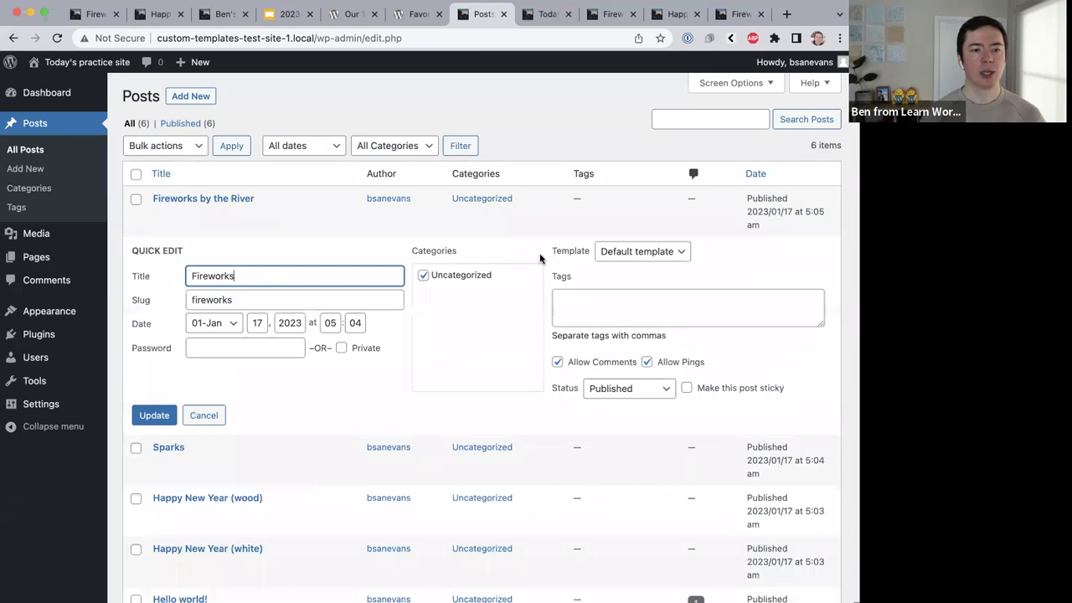
left_click(204, 415)
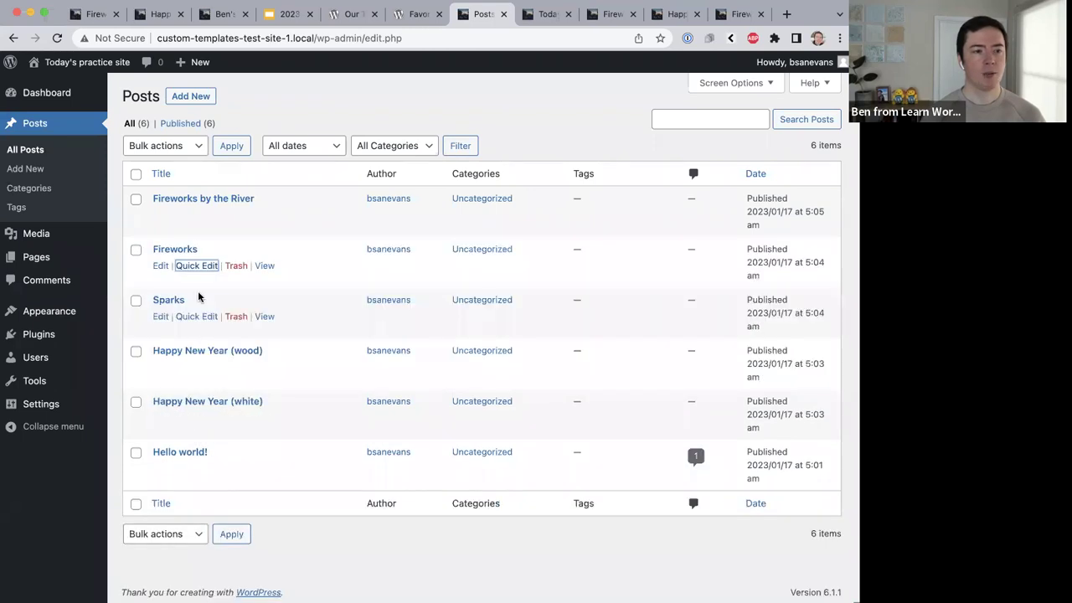
left_click(158, 266)
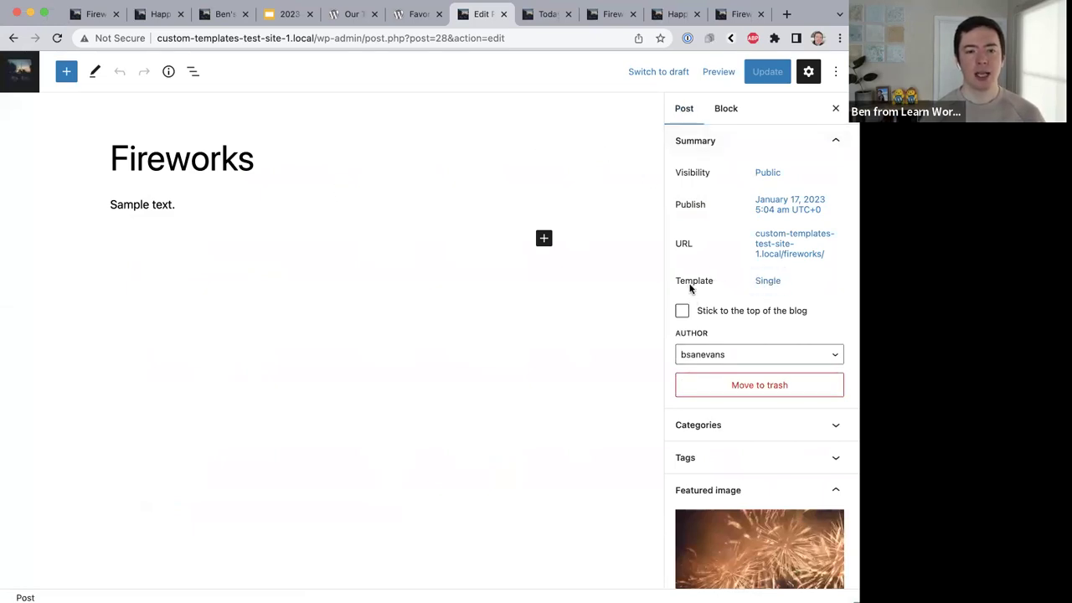
left_click(766, 282)
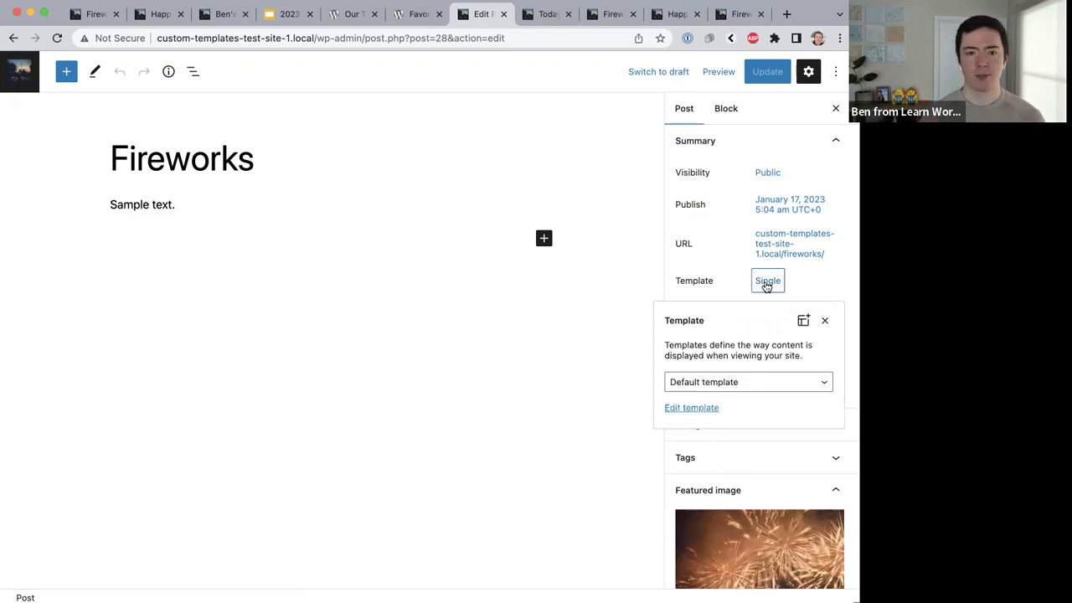
left_click(730, 384)
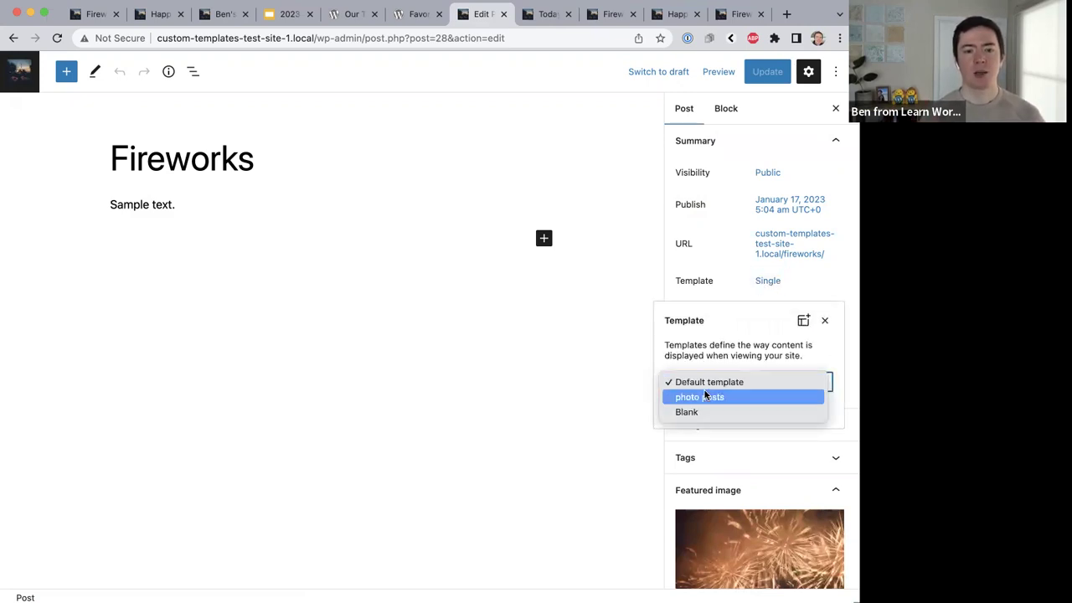
left_click(709, 398)
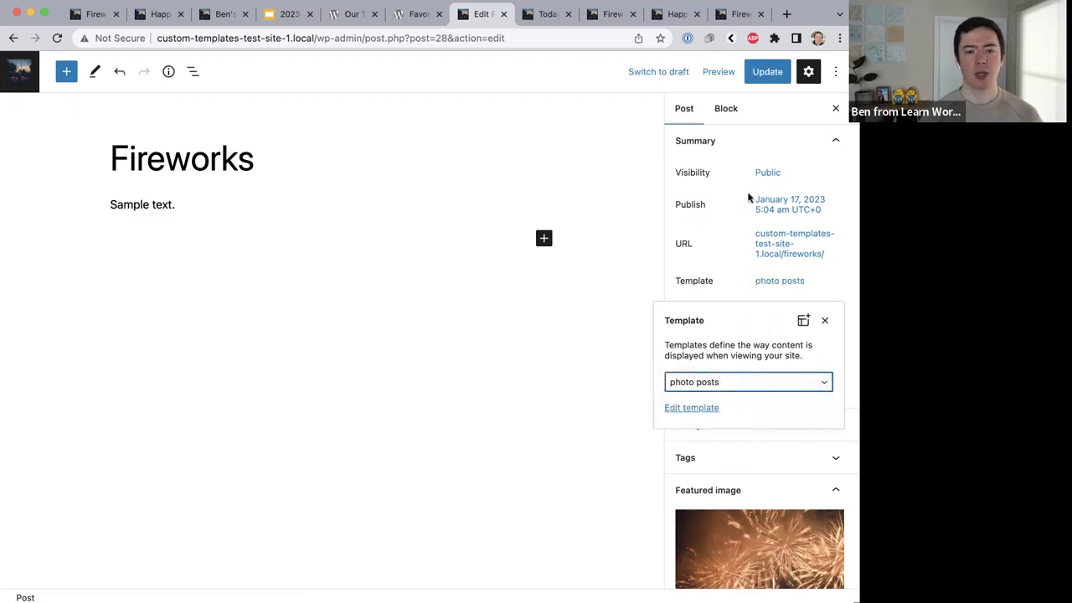
left_click(767, 75)
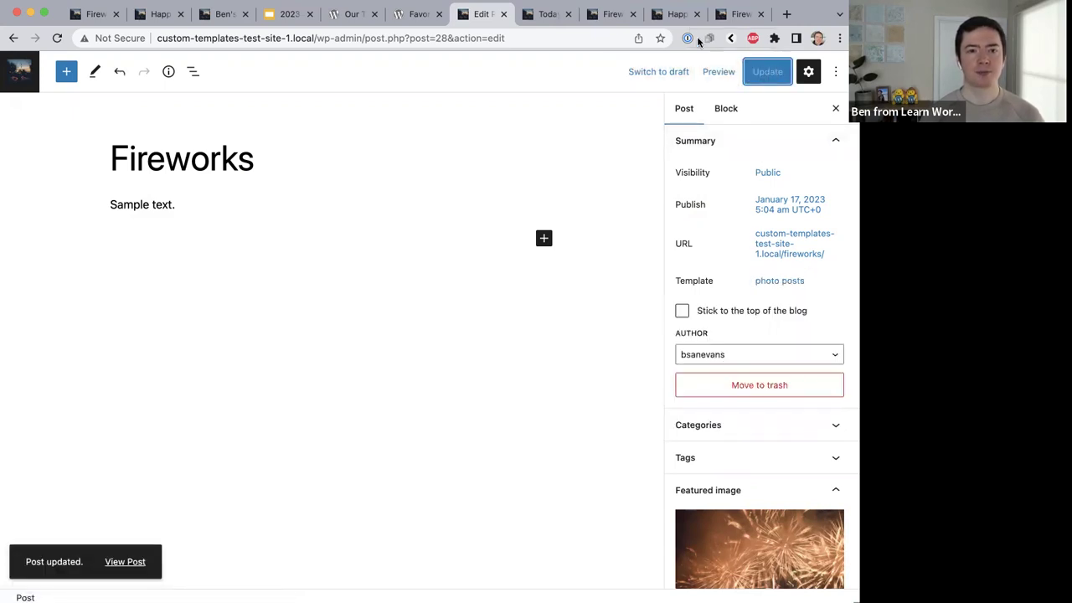
Reload the live Fireworks post and check its layout from the header down to the footer.
left_click(676, 14)
left_click(739, 14)
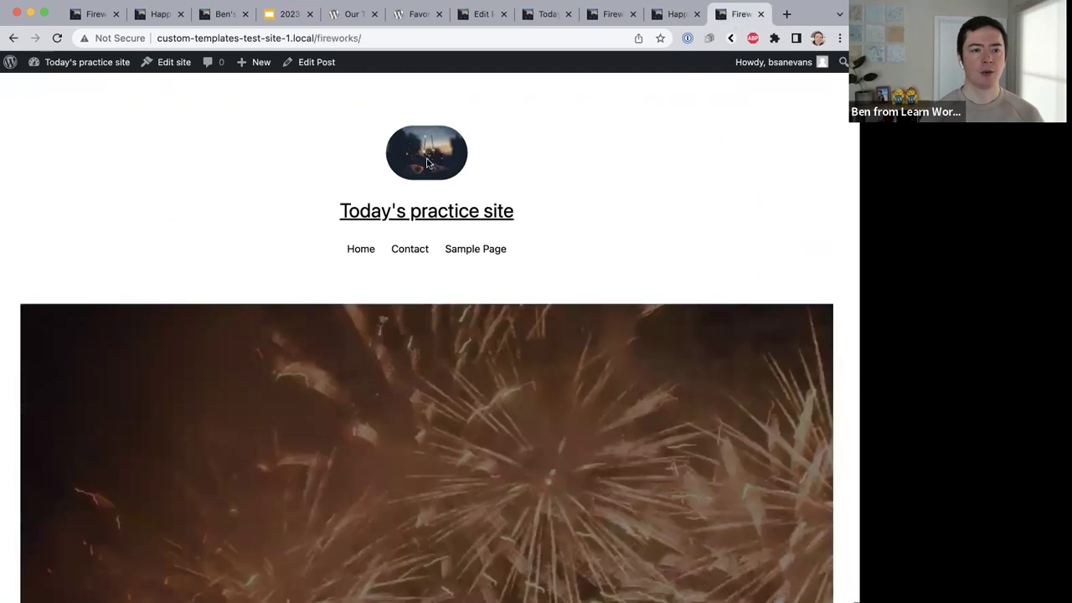
key("super+r")
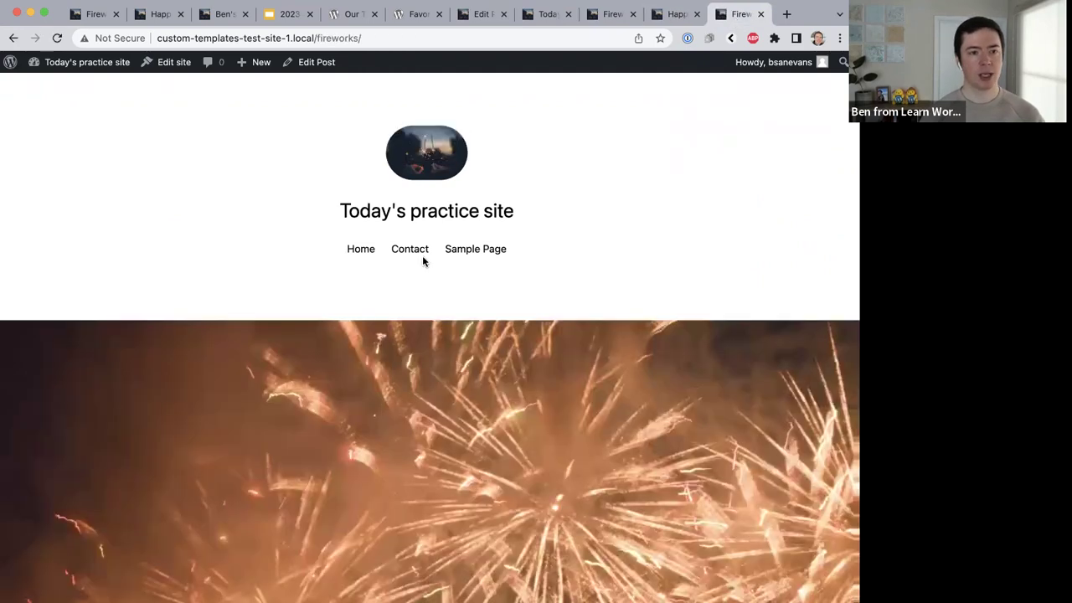
scroll(423, 261, "down", 10)
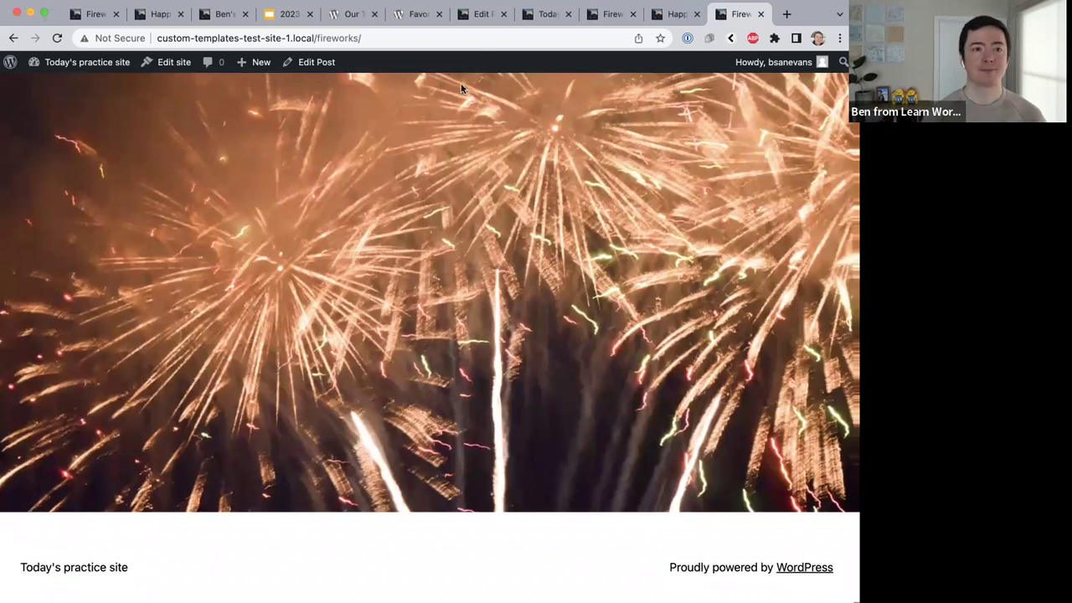
Leave the Fireworks post's editor for the list of posts and start a new post.
left_click(480, 14)
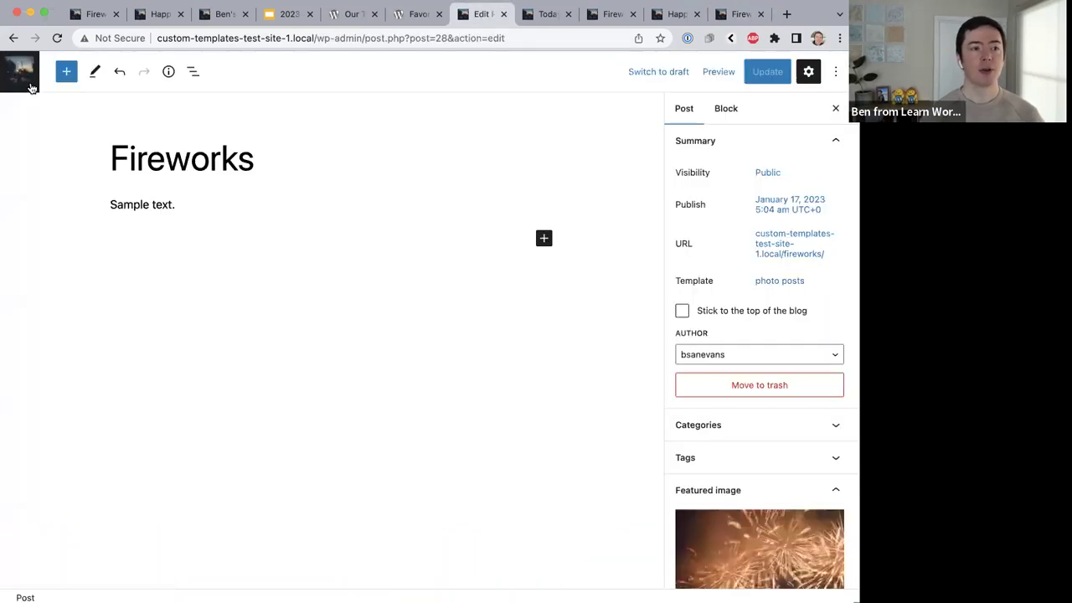
left_click(31, 87)
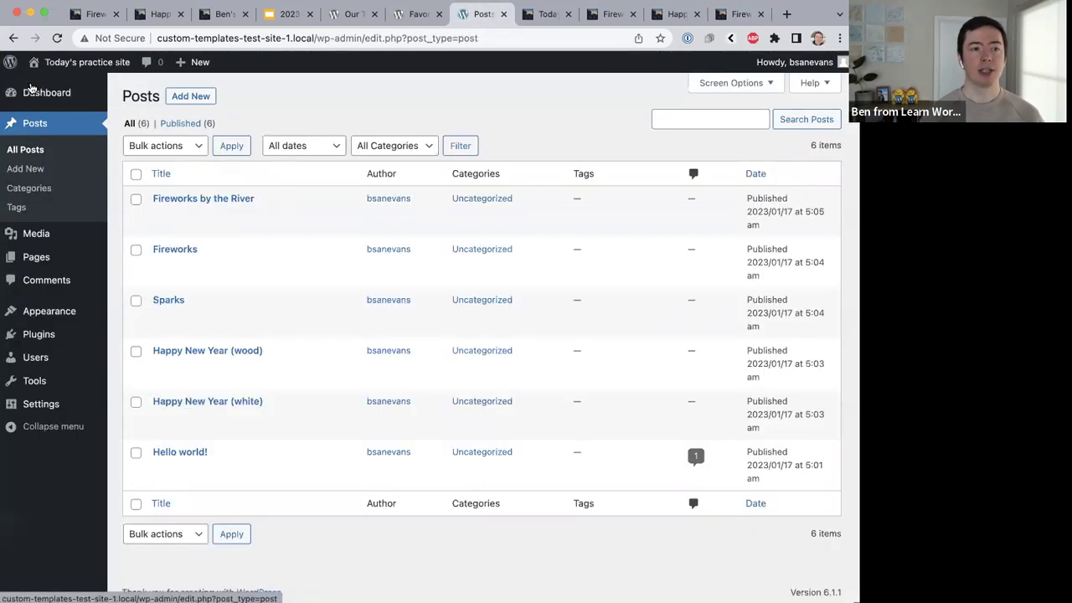
left_click(185, 99)
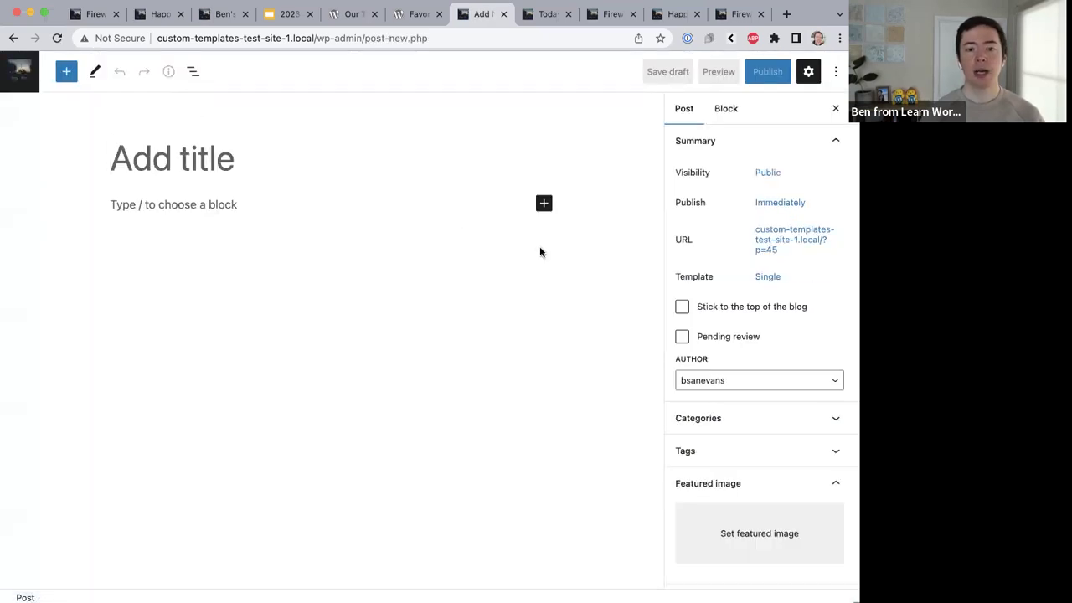
Examine the template choices offered for the new post and leave its editor for the list of posts.
left_click(775, 284)
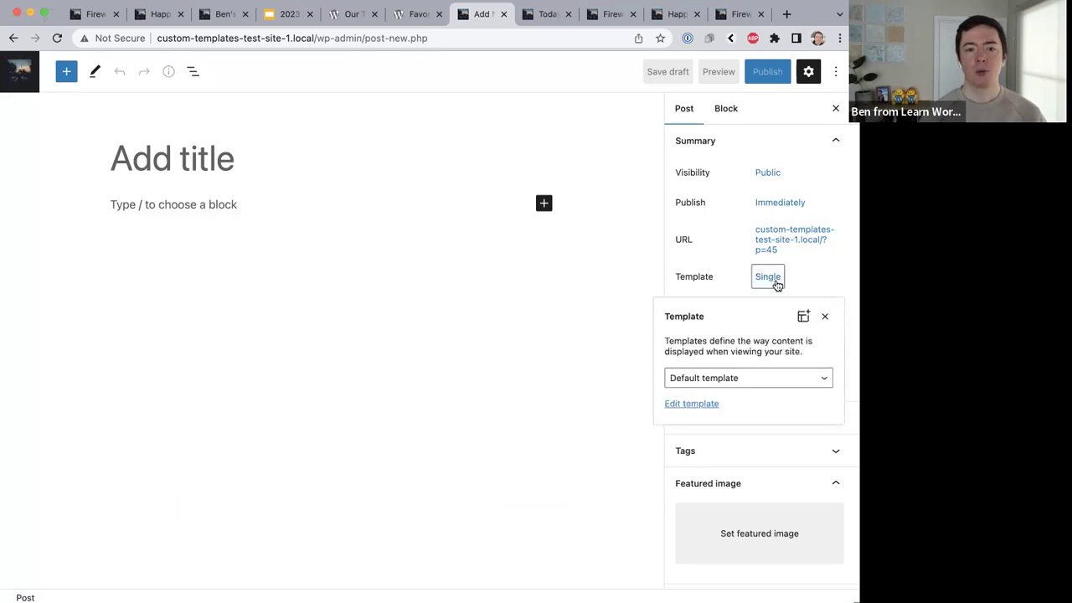
left_click(762, 378)
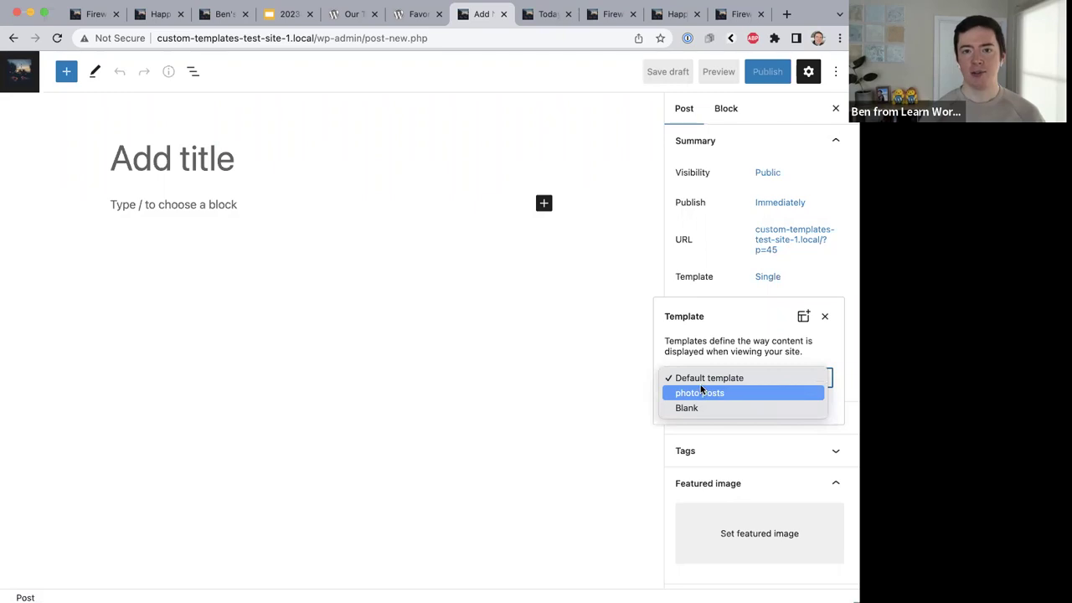
left_click(159, 154)
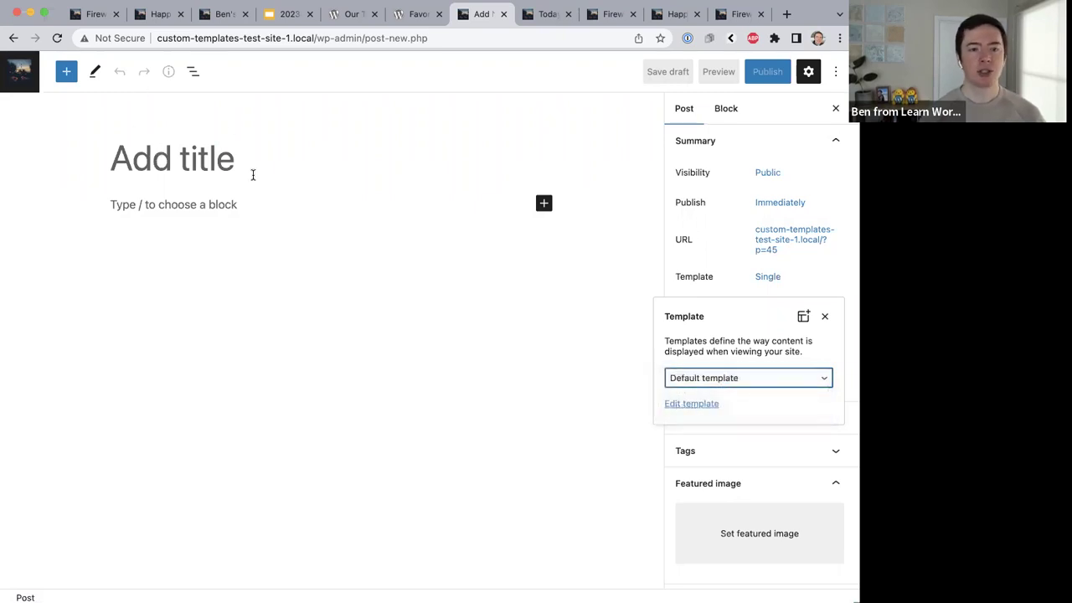
left_click(779, 282)
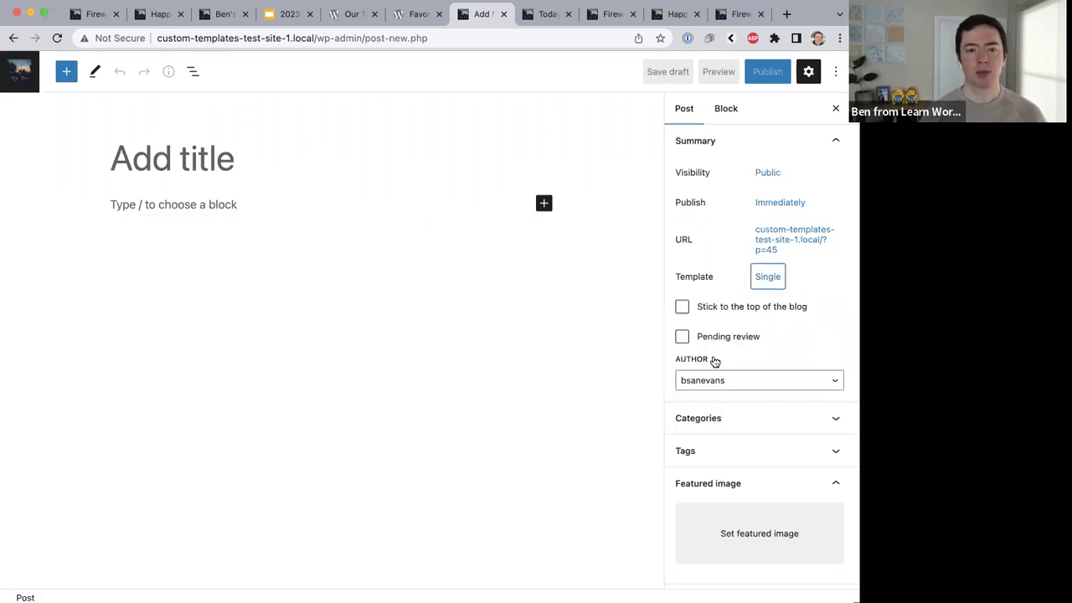
left_click(762, 278)
left_click(706, 385)
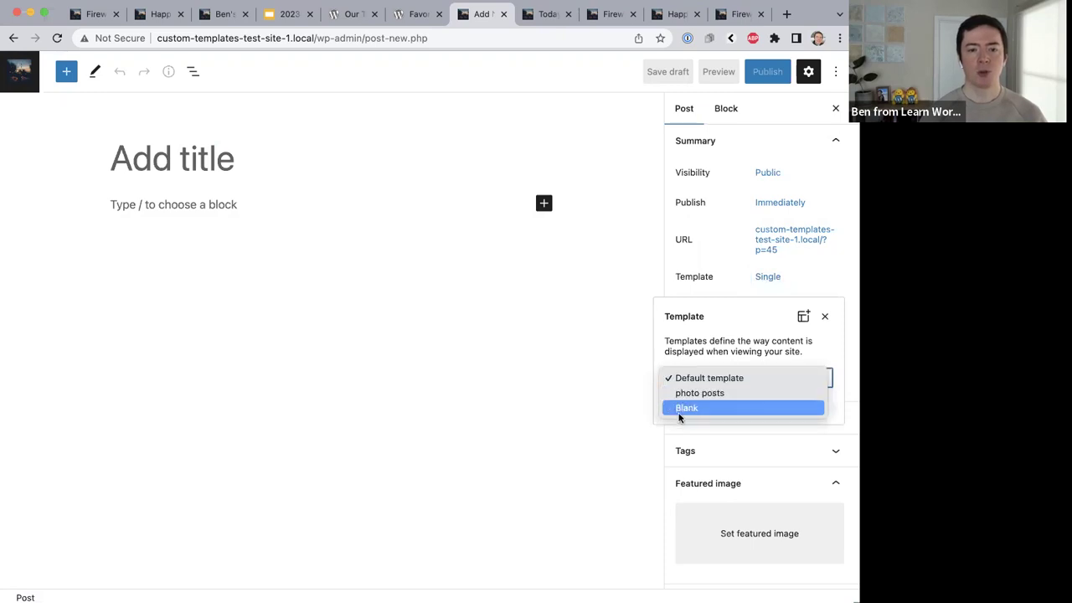
left_click(21, 80)
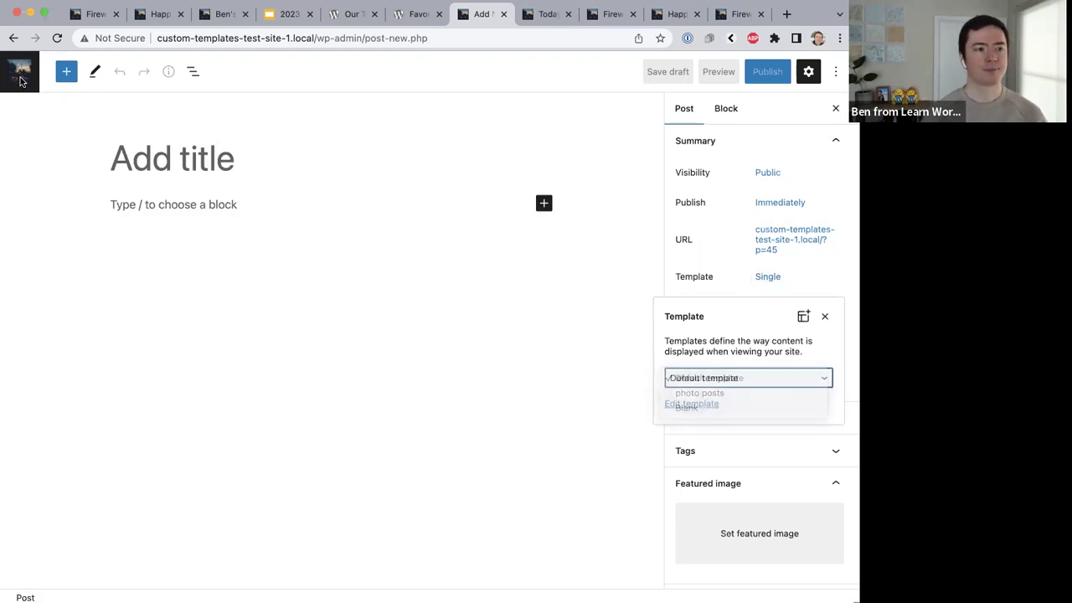
left_click(21, 80)
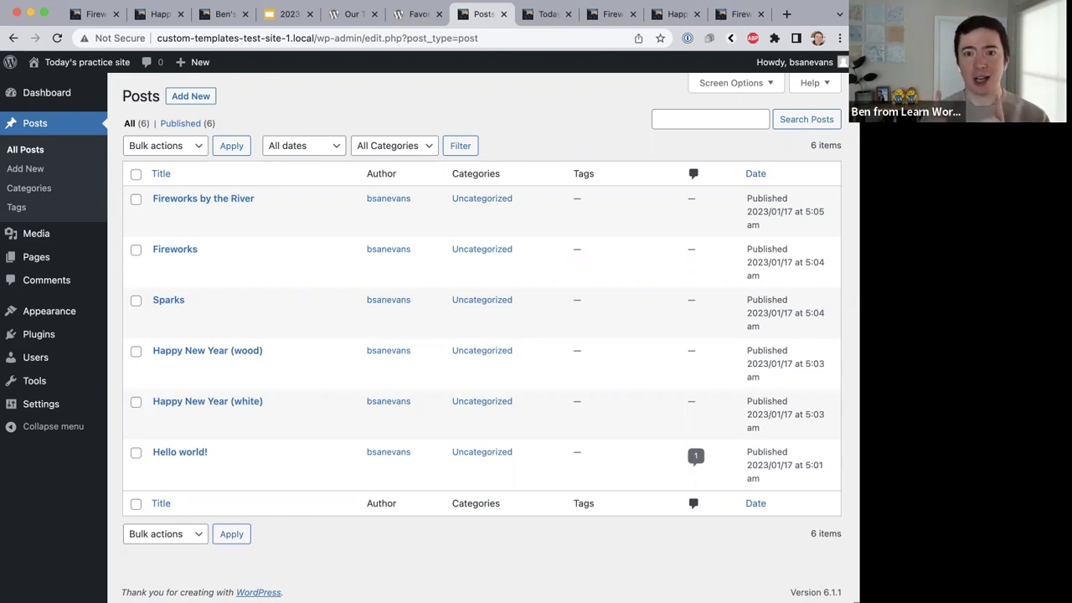
Compare the live Fireworks and Fireworks by the River layouts on the practice site with the Fireworks by the River post on the original design site.
left_click(734, 14)
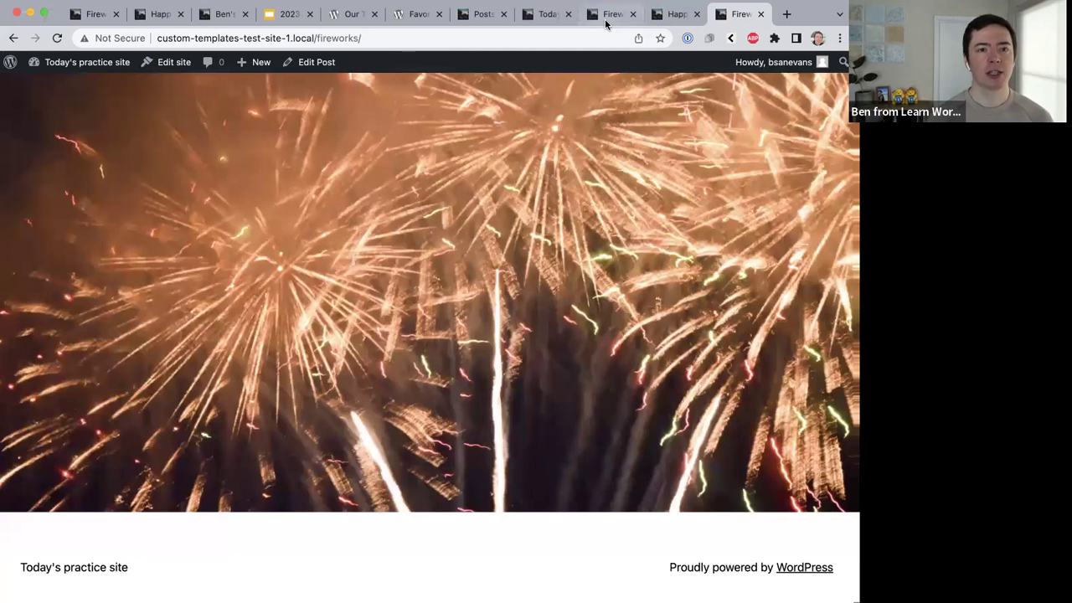
left_click(605, 14)
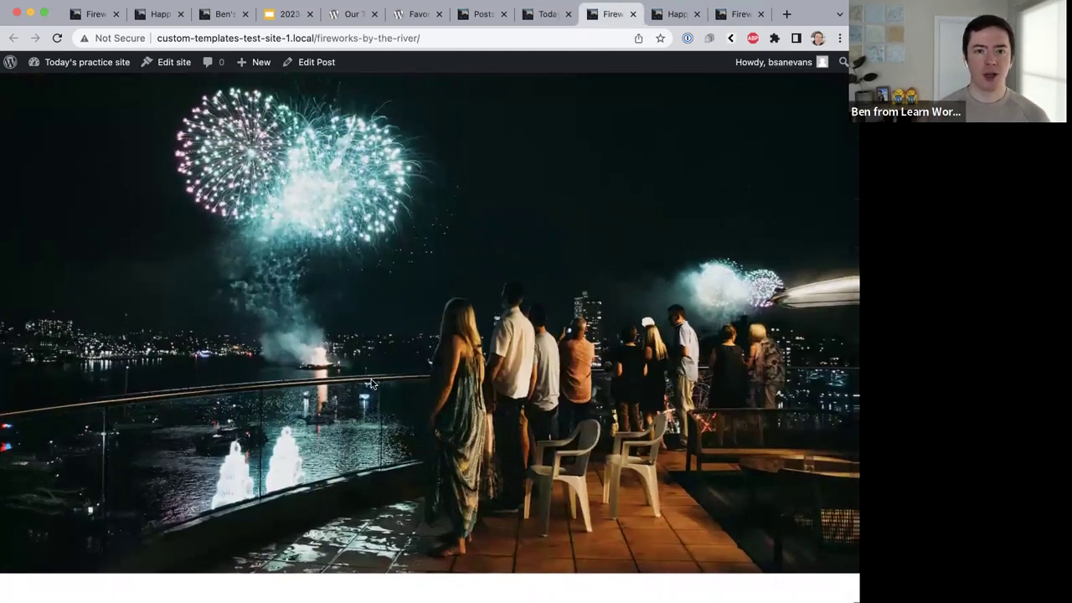
scroll(373, 383, "up", 2)
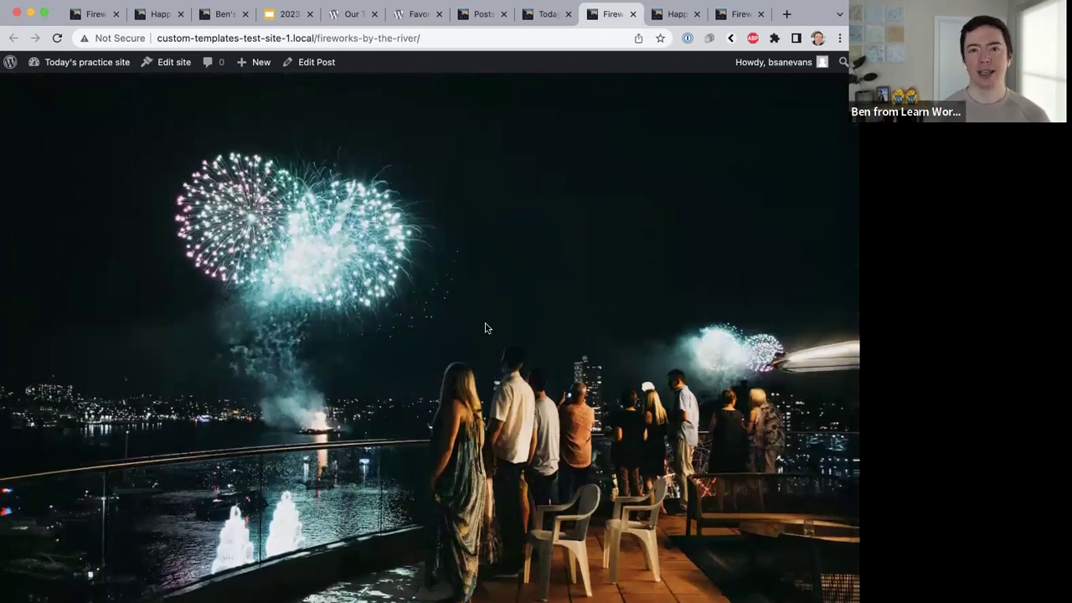
scroll(485, 329, "up", 3)
scroll(484, 328, "down", 5)
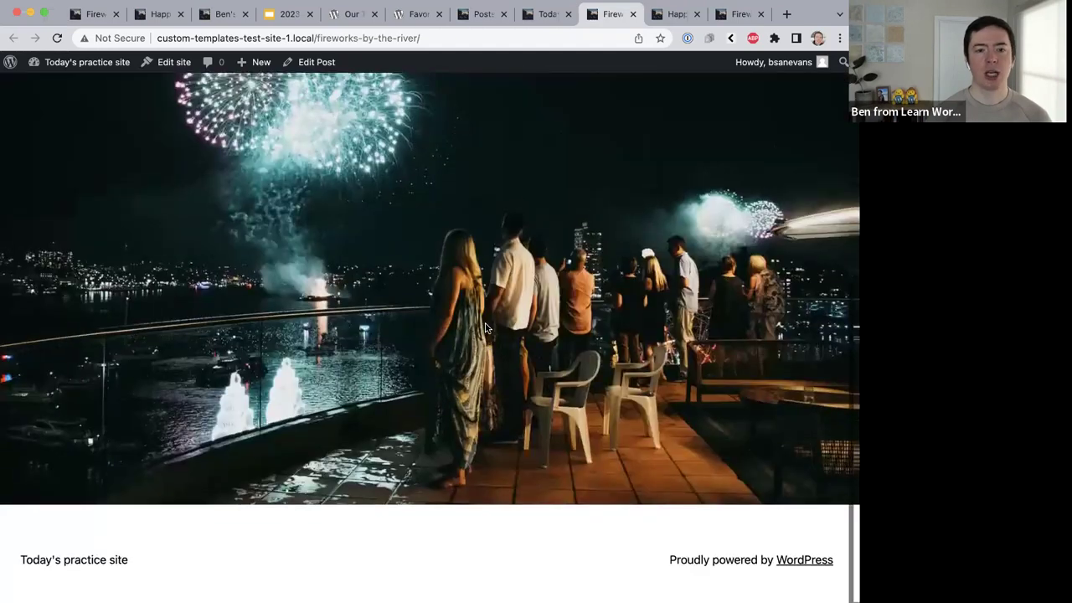
scroll(483, 318, "up", 10)
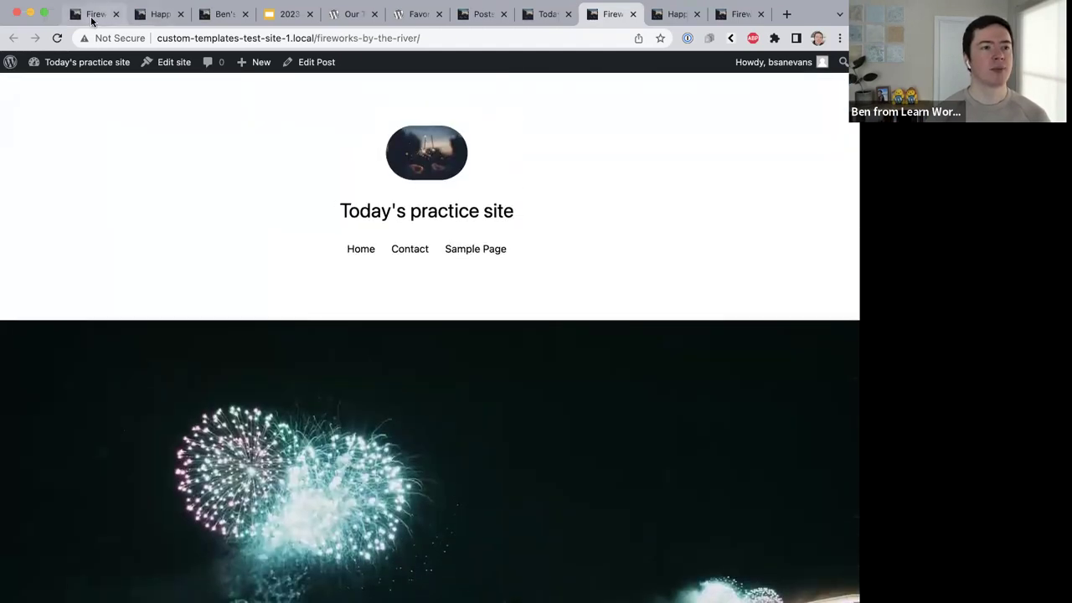
left_click(92, 14)
scroll(223, 293, "up", 3)
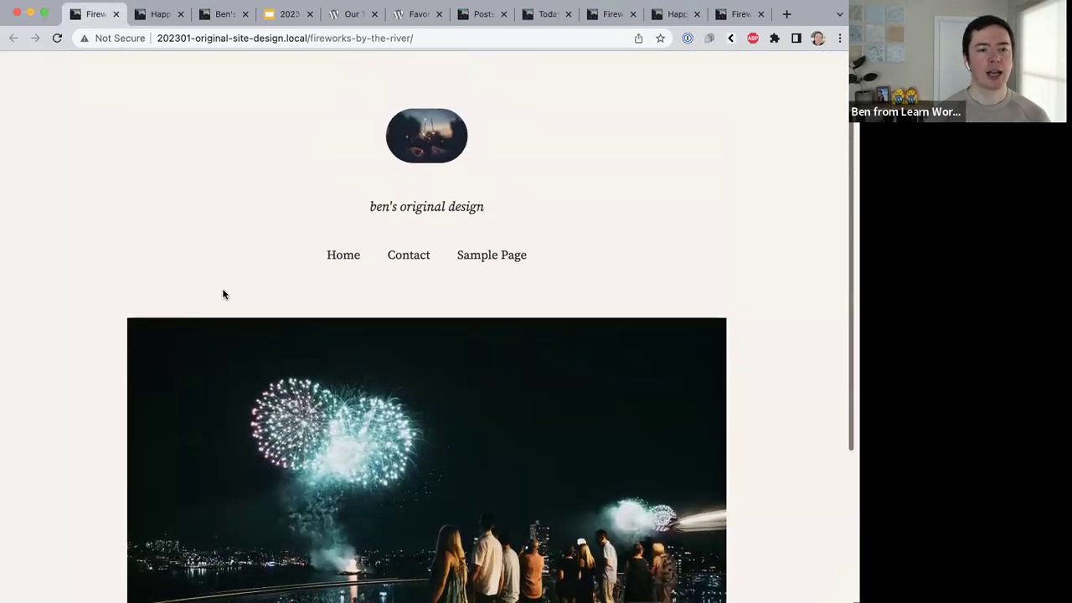
scroll(223, 292, "down", 3)
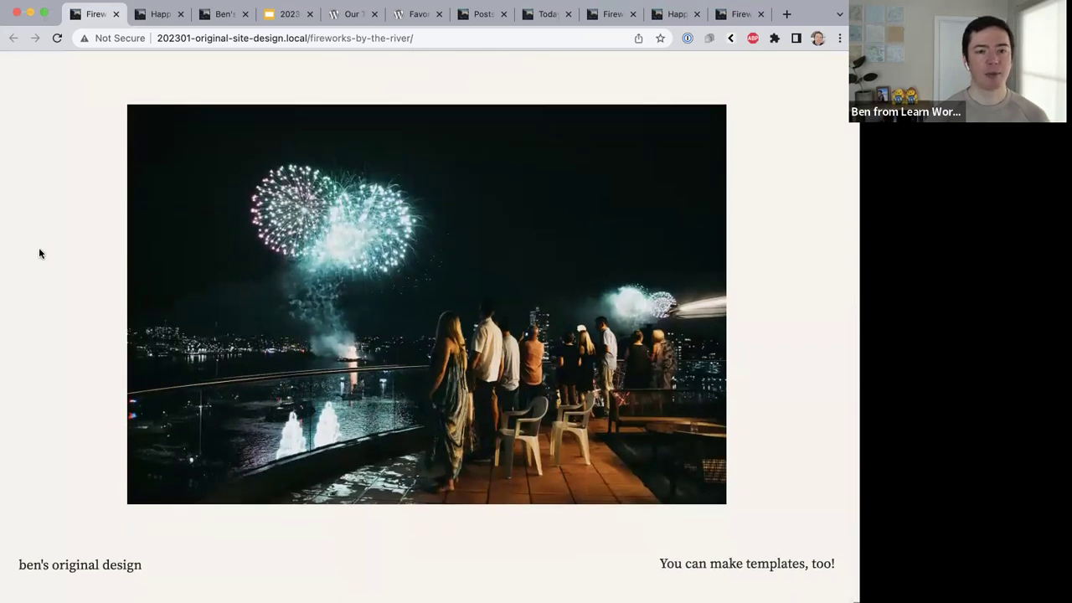
Return to the practice site's admin and open the photo posts template from the site editor's template list.
left_click(613, 24)
left_click(542, 17)
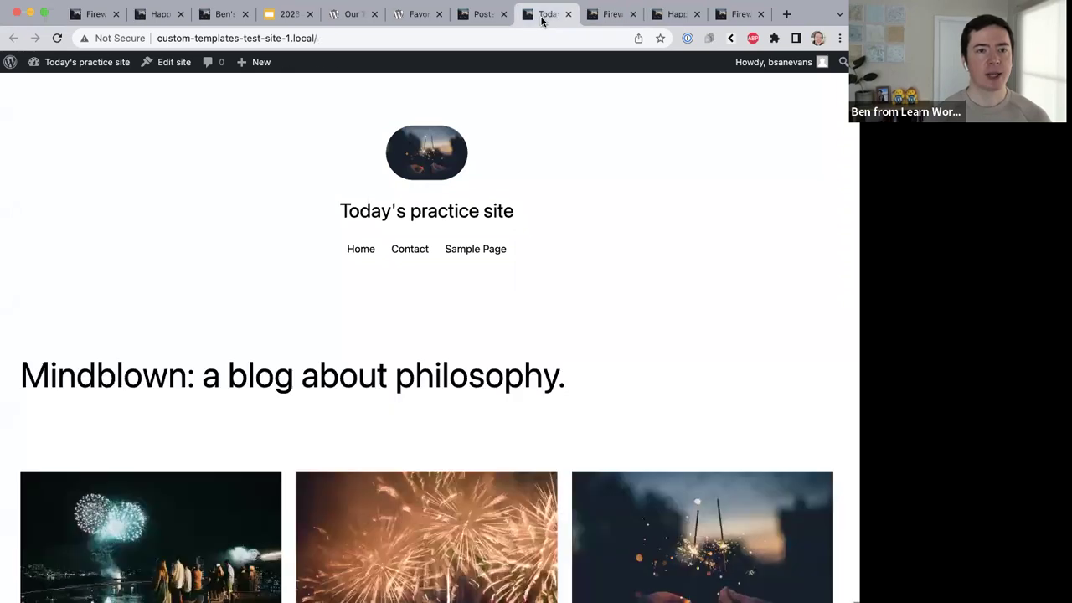
left_click(469, 20)
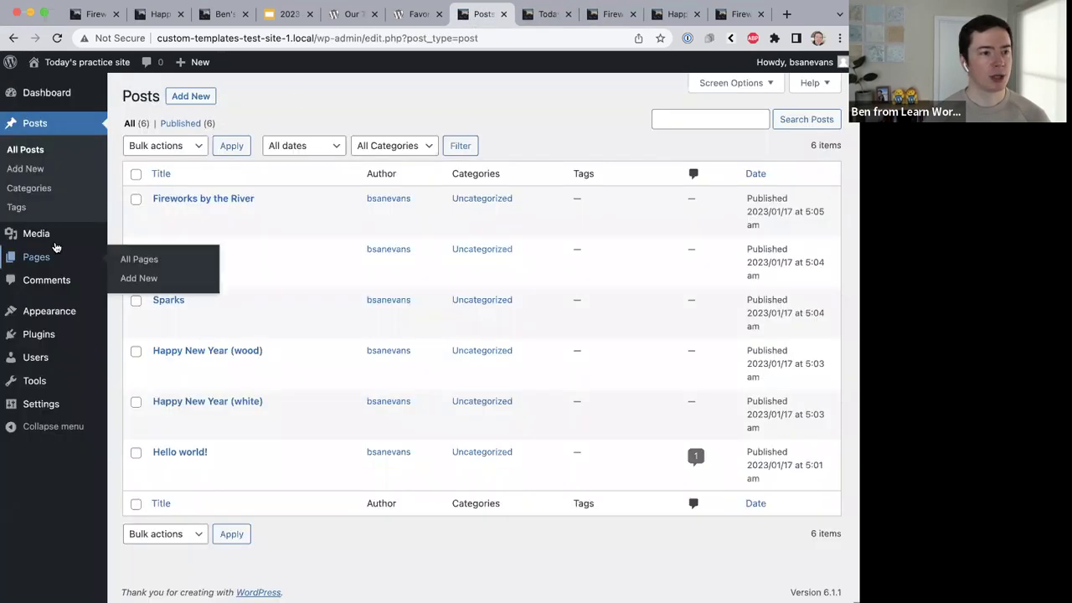
mouse_move(40, 322)
left_click(125, 340)
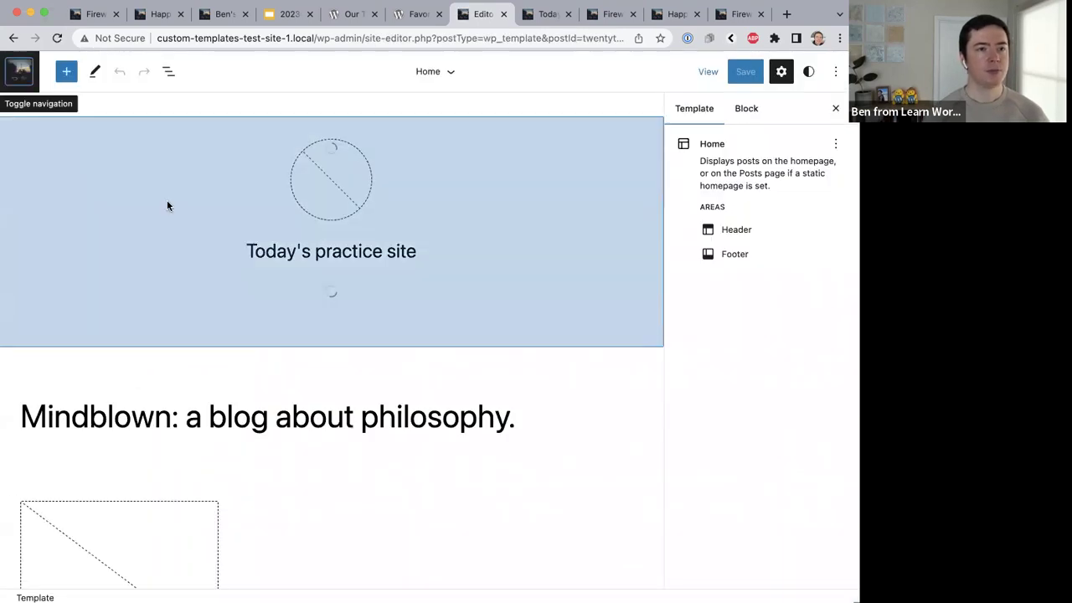
left_click(25, 79)
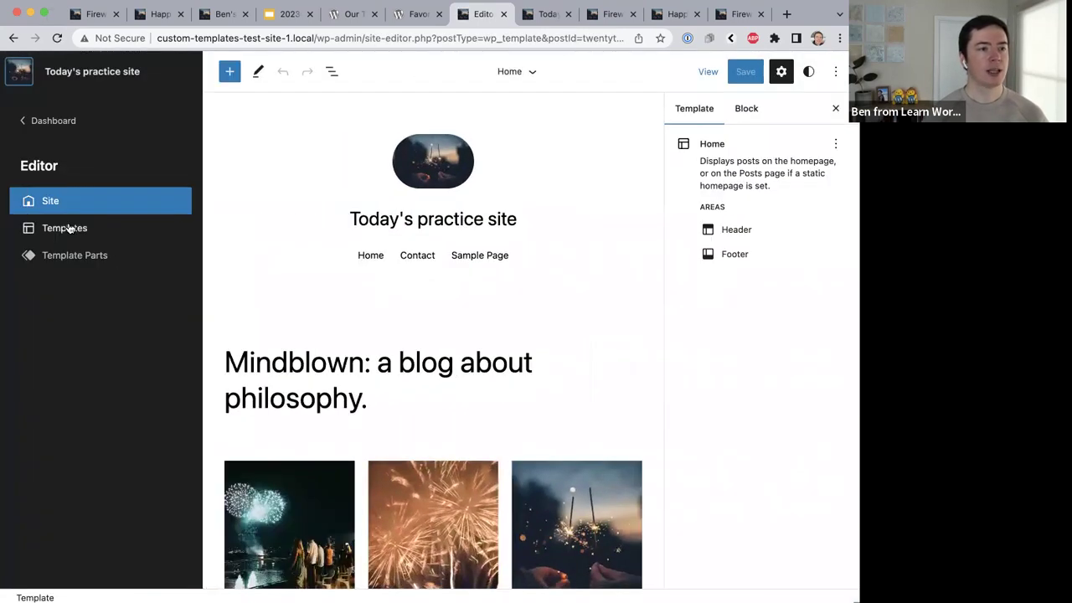
left_click(72, 234)
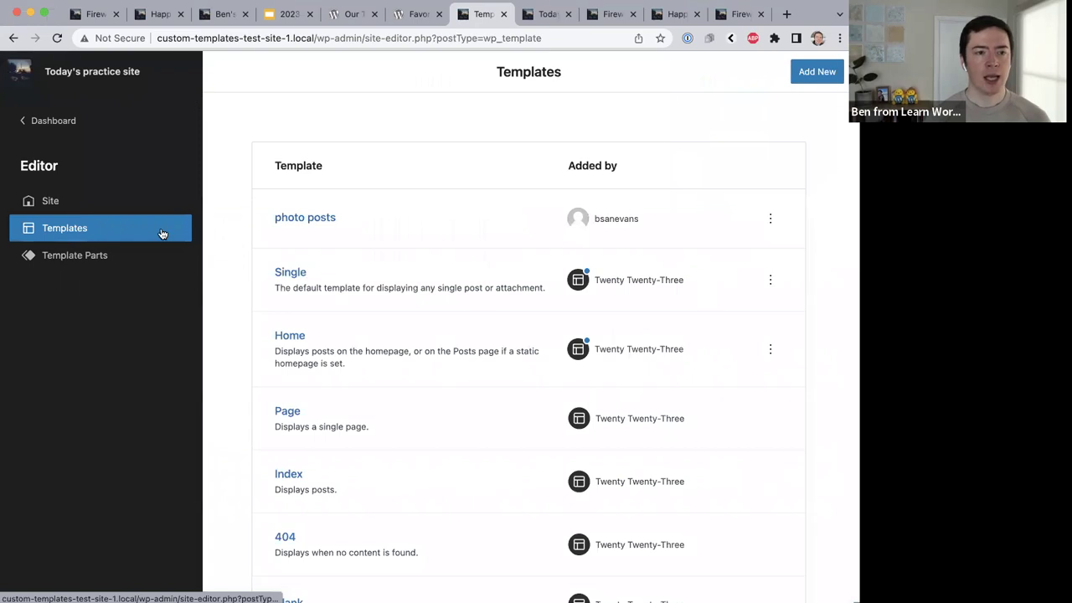
left_click(301, 222)
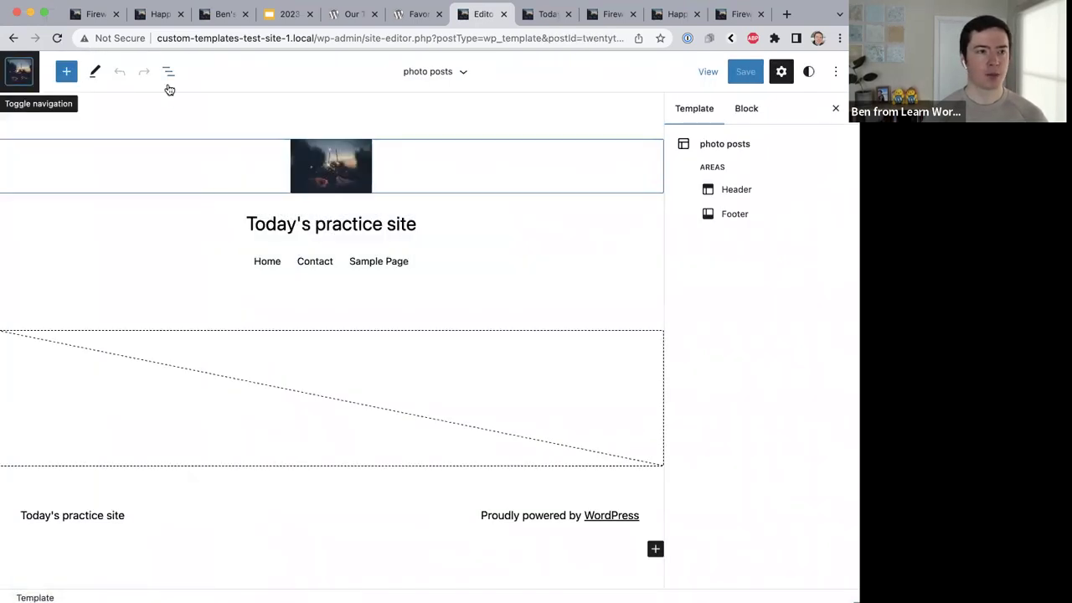
Select the Post Featured Image block in the template's list view, add a margin setting to it and set the margin to 0.
left_click(169, 73)
left_click(101, 169)
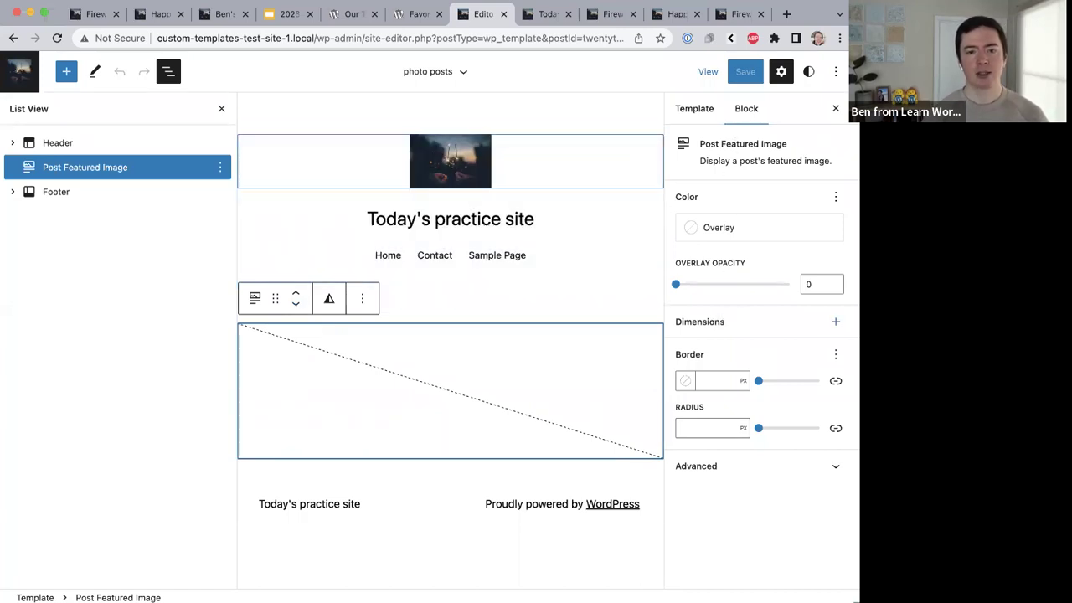
left_click(835, 321)
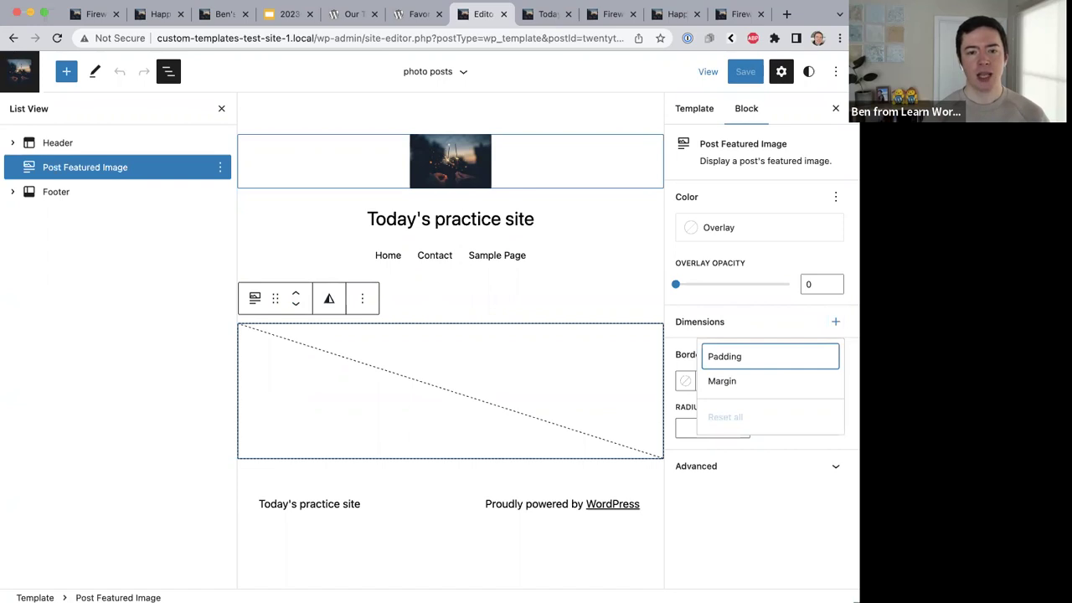
left_click(722, 381)
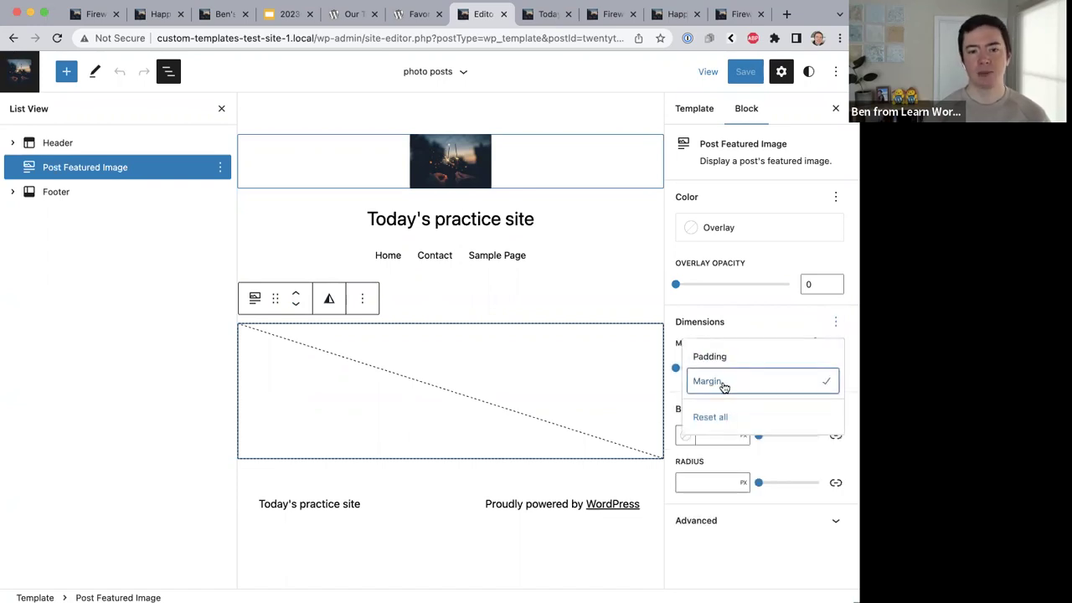
left_click(675, 386)
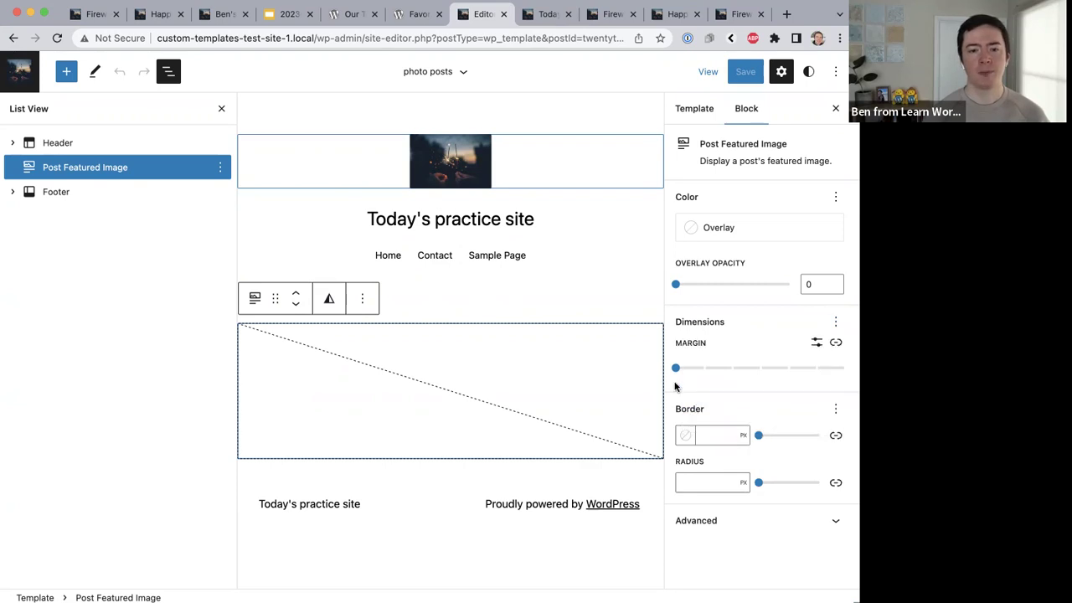
mouse_move(680, 369)
left_mouse_down()
mouse_move(789, 376)
mouse_move(676, 367)
left_mouse_up()
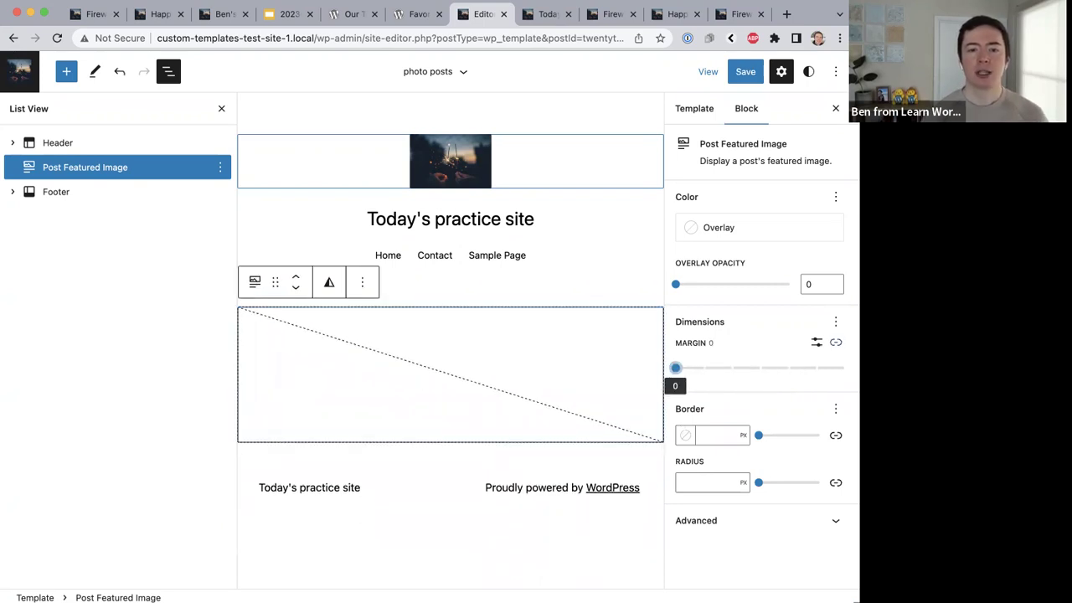
Unlink the featured image's margin sides and set a custom right margin of 150 px.
left_click(835, 343)
scroll(751, 361, "down", 2)
scroll(751, 361, "down", 1)
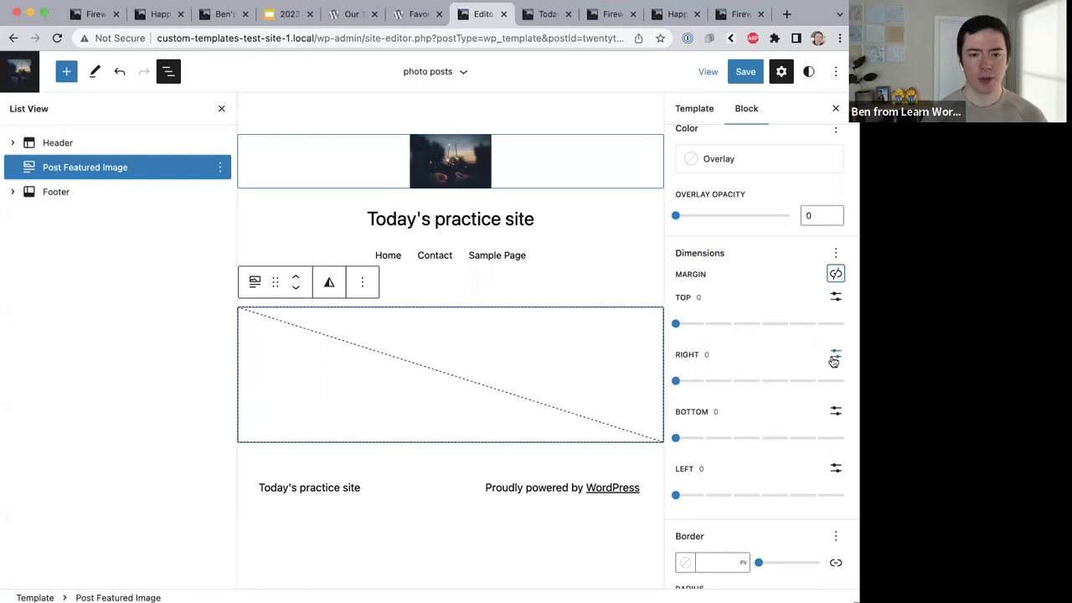
left_click(675, 382)
mouse_move(675, 382)
left_mouse_down()
mouse_move(773, 388)
mouse_move(680, 382)
left_mouse_up()
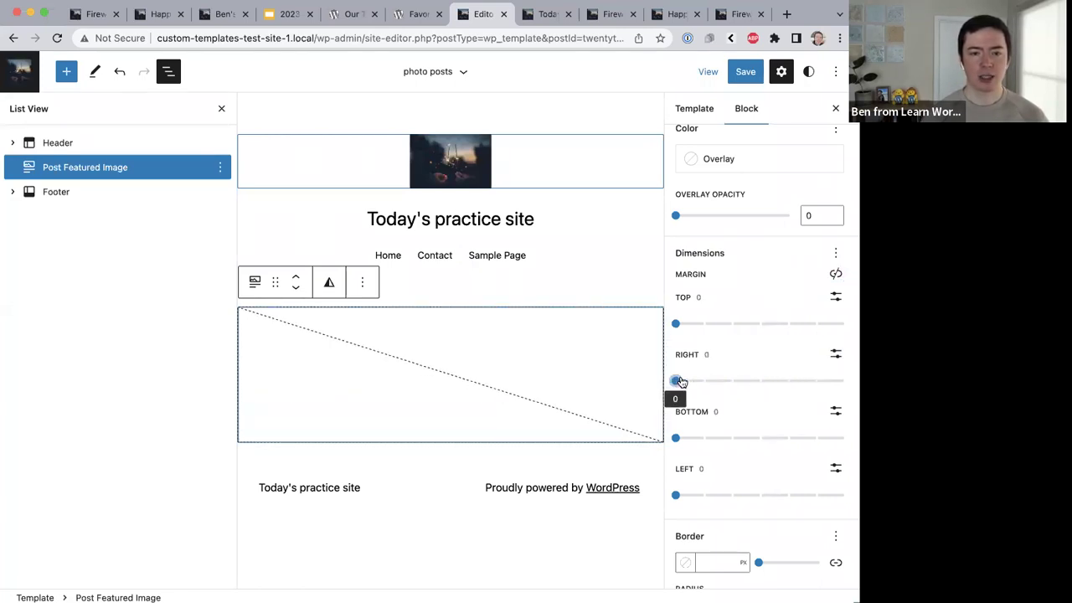
left_click(835, 354)
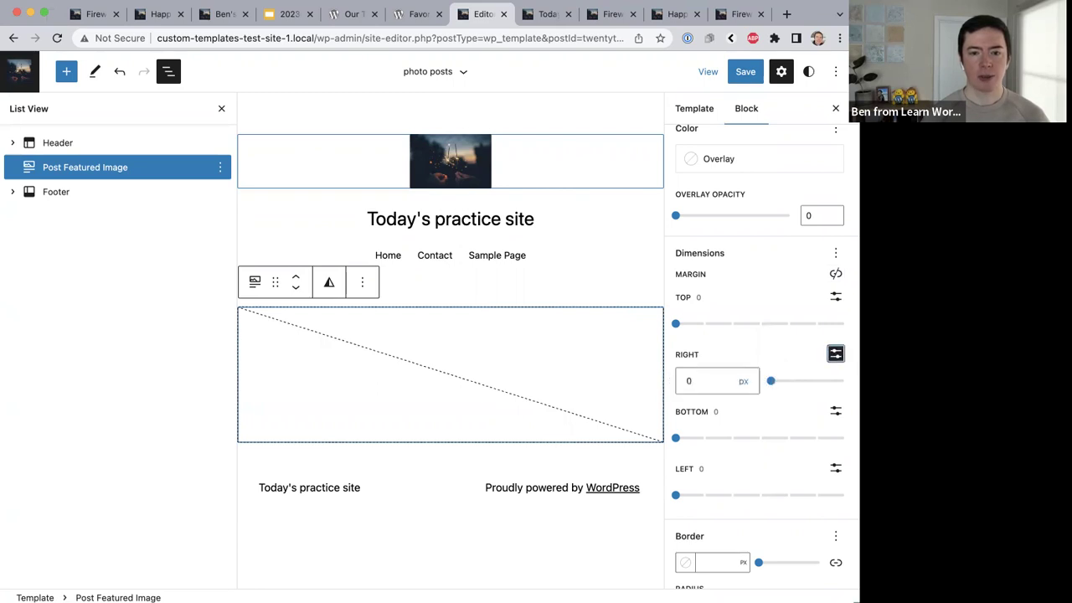
left_click(682, 380)
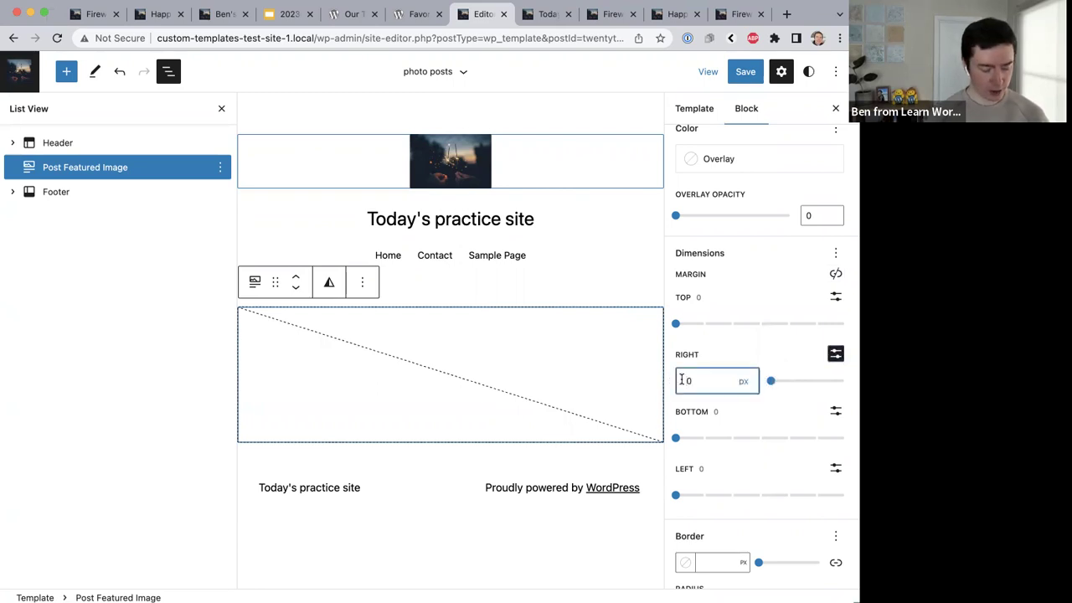
type("15")
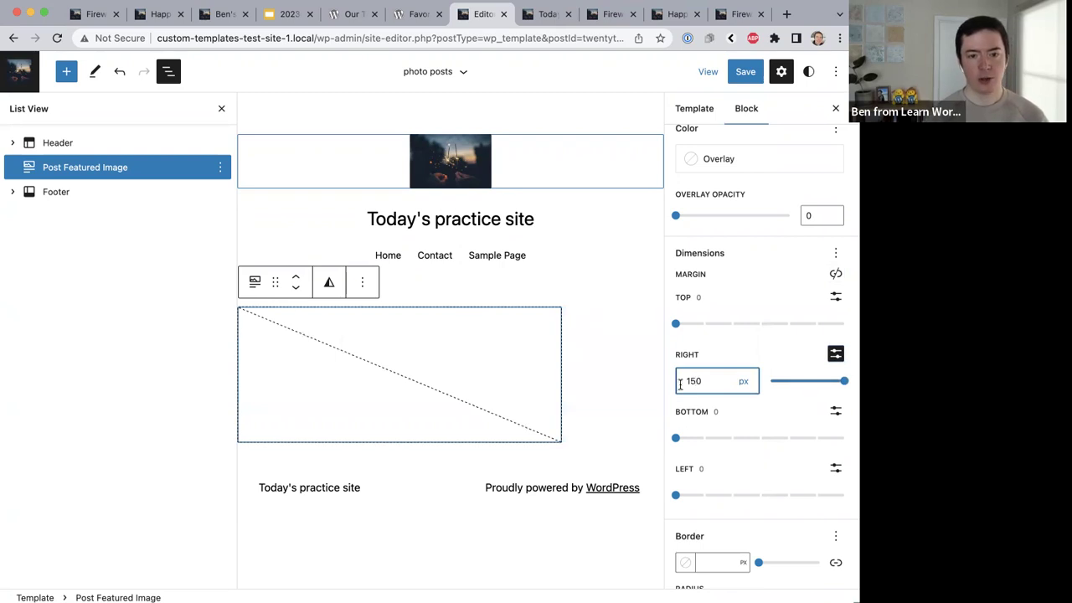
Set a custom left margin of 150 px for the featured image and close the list view.
left_click(835, 468)
left_click(685, 495)
type("1500")
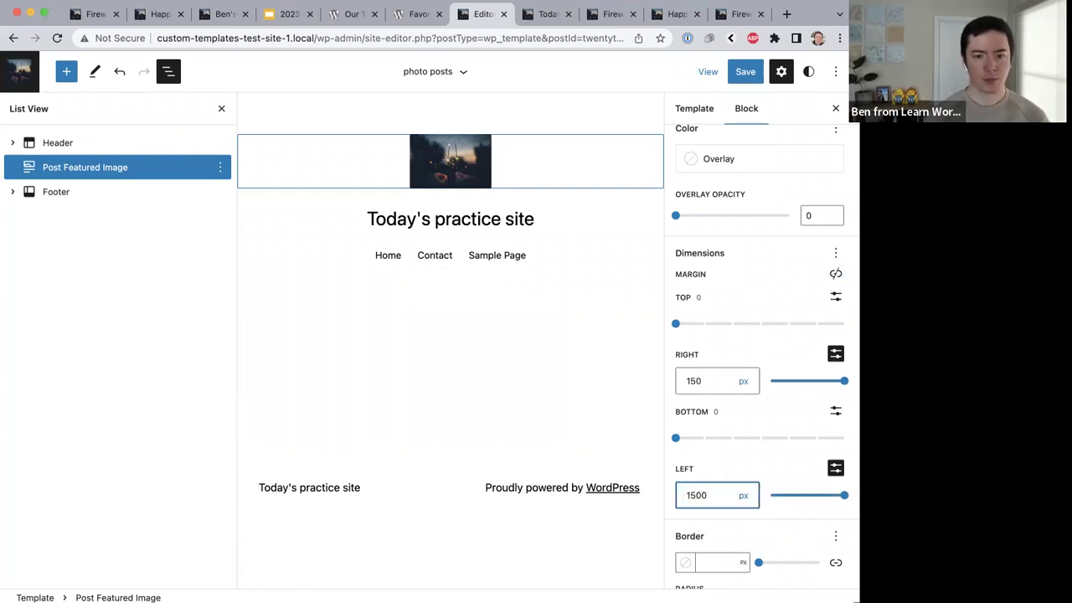
key("BackSpace")
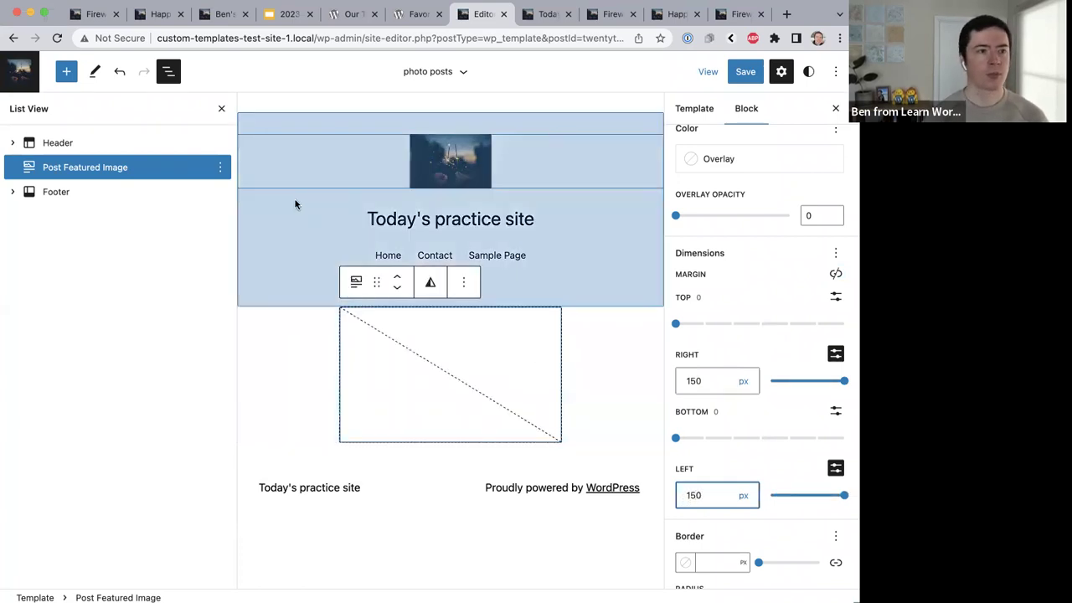
left_click(218, 113)
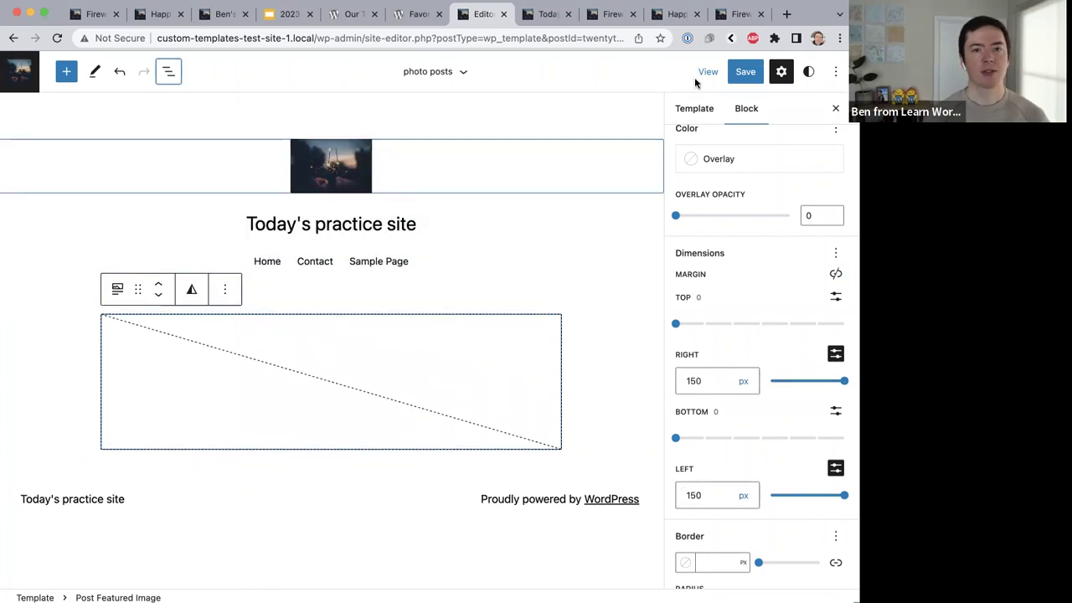
Save the changes to the photo posts template and switch to the live Fireworks by the River post.
left_click(745, 73)
left_click(745, 75)
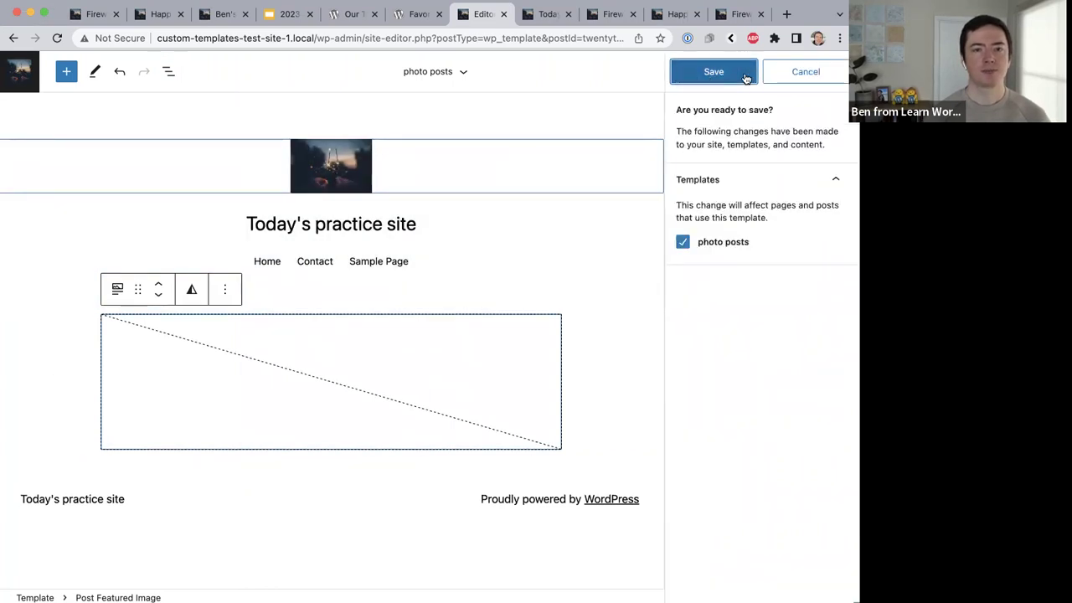
left_click(599, 17)
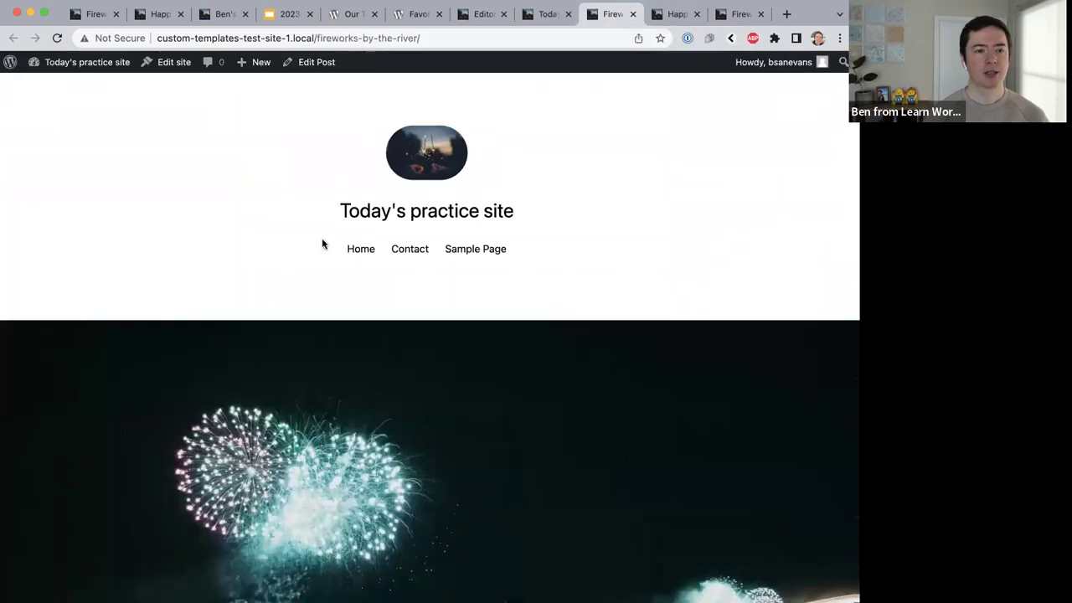
Reload the live Fireworks by the River post and examine the featured image's side margins between header and footer.
scroll(322, 241, "down", 3)
scroll(322, 241, "down", 5)
key("super+r")
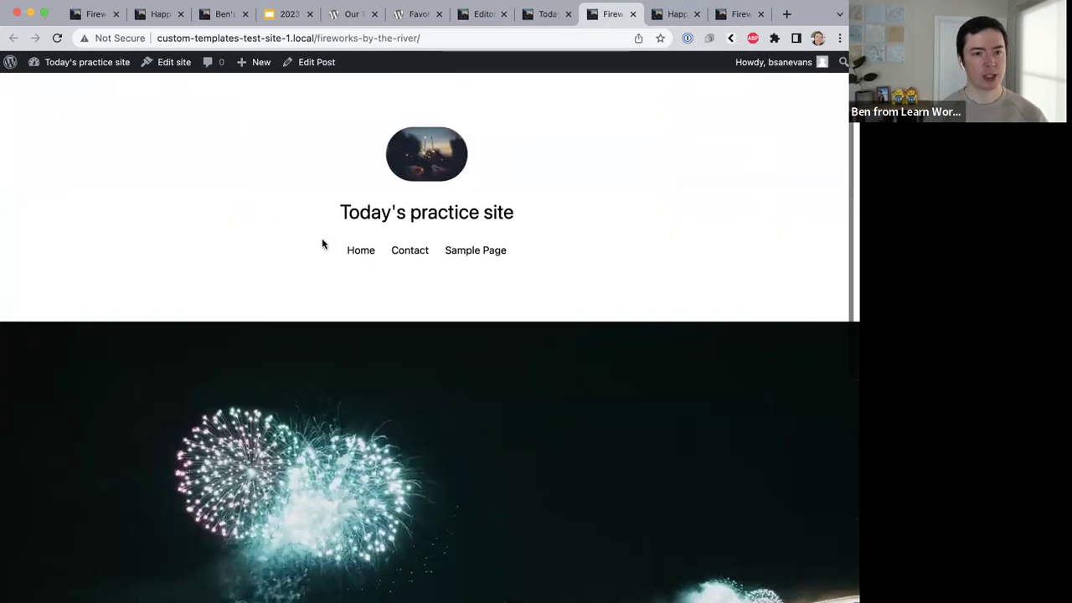
scroll(321, 242, "down", 4)
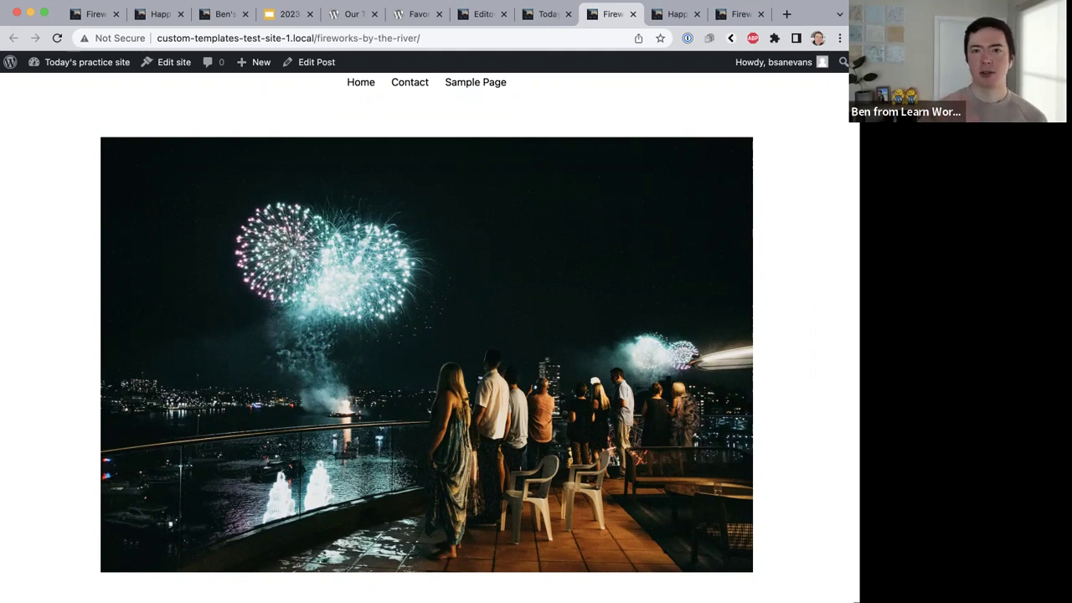
scroll(473, 191, "down", 1)
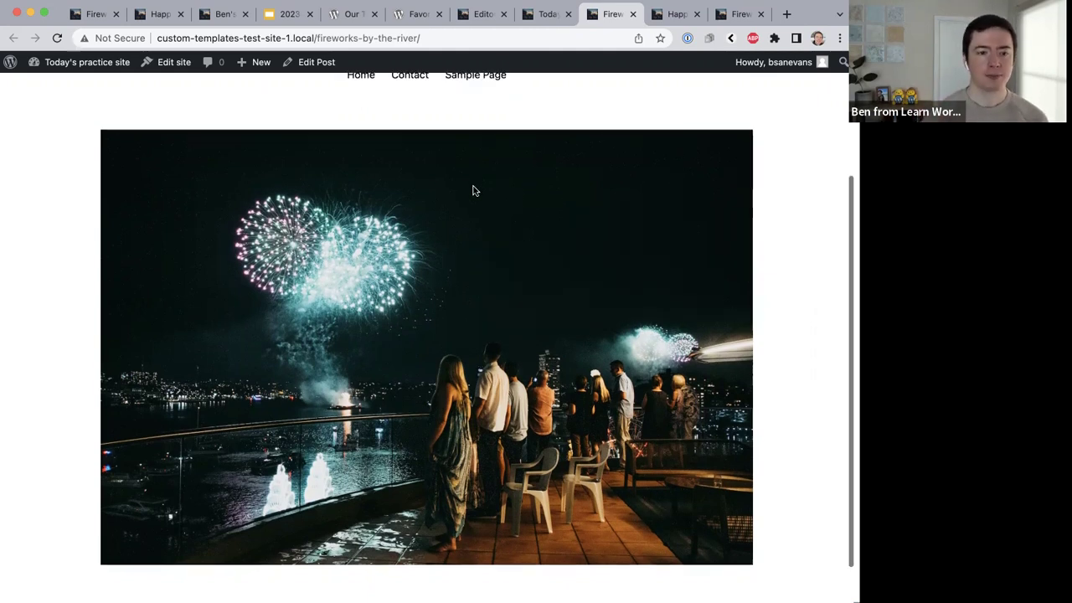
scroll(473, 191, "down", 2)
scroll(473, 191, "up", 5)
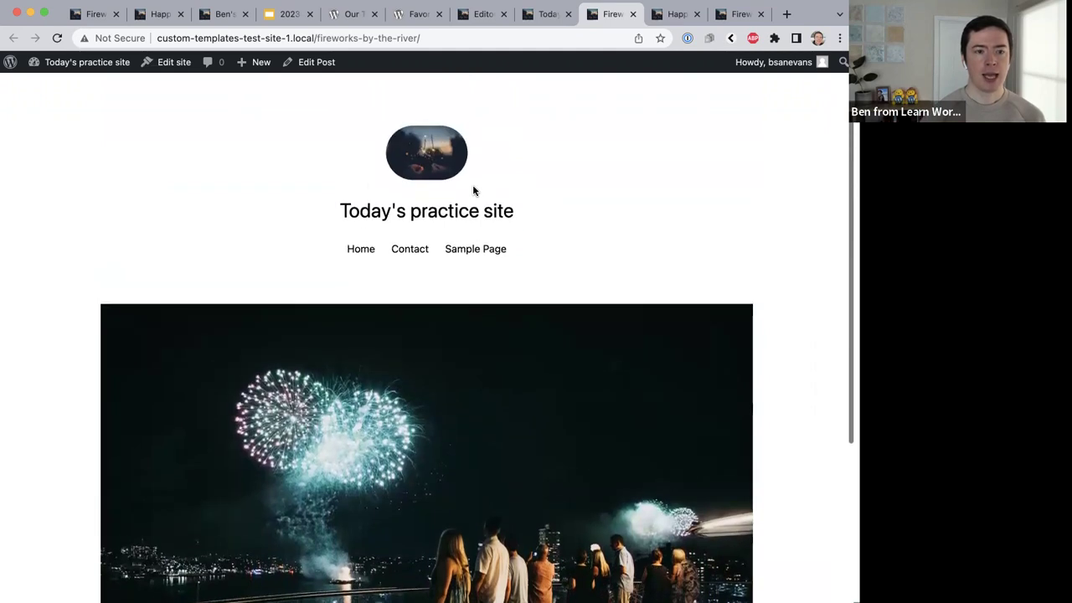
scroll(473, 191, "down", 3)
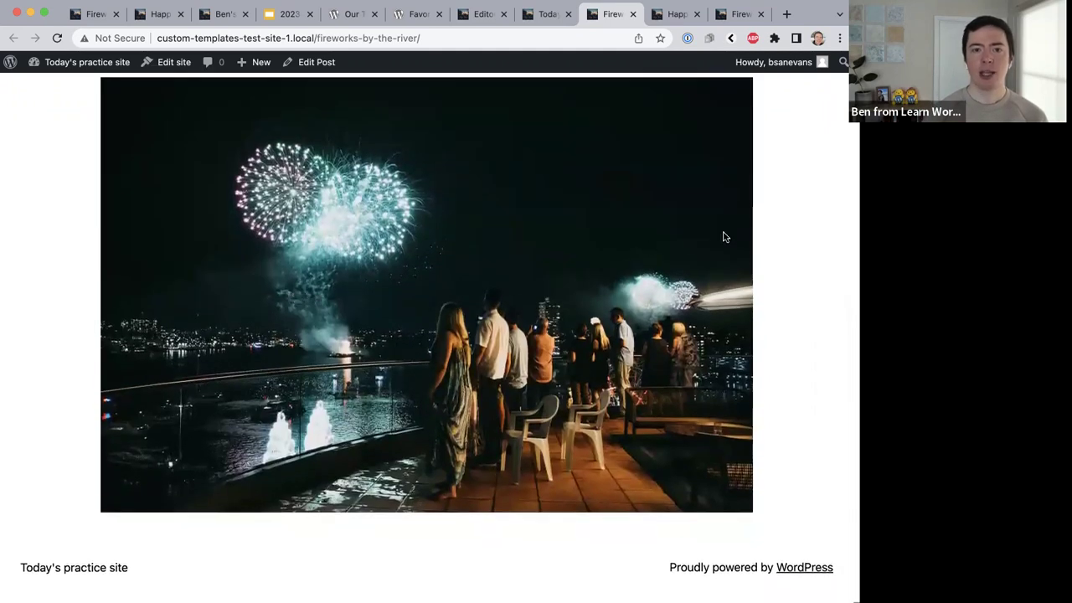
Inspect the live post with the browser's developer tools and preview it at iPhone SE size.
right_click(785, 238)
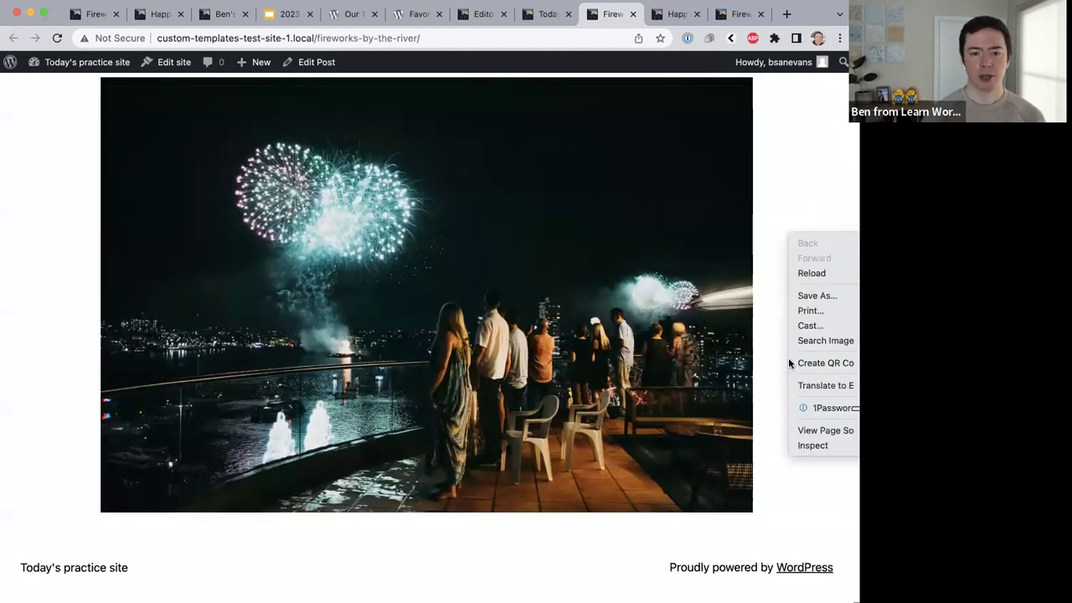
left_click(811, 446)
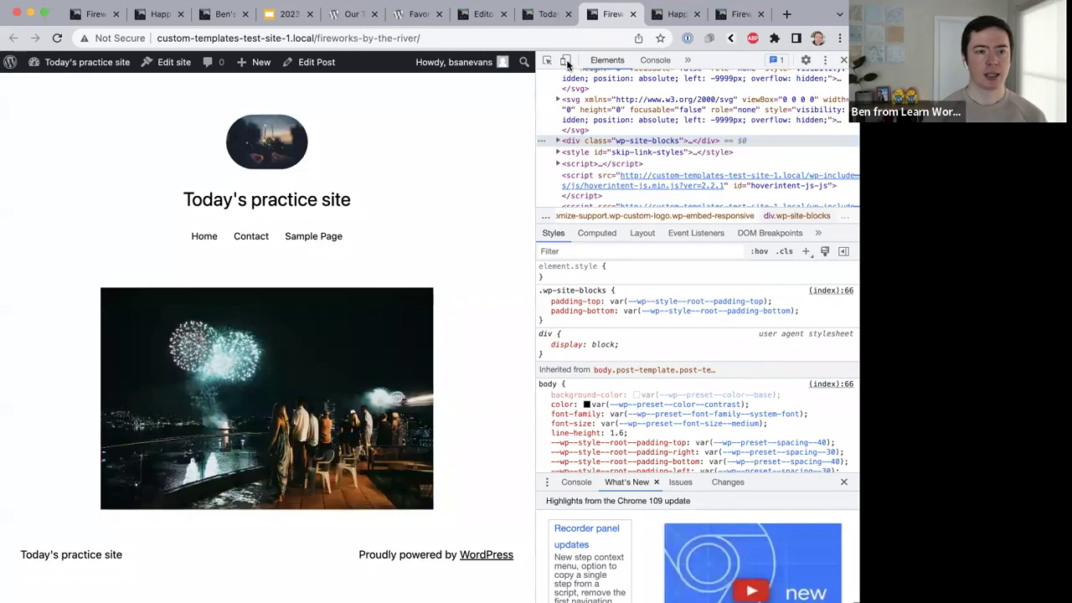
left_click(566, 61)
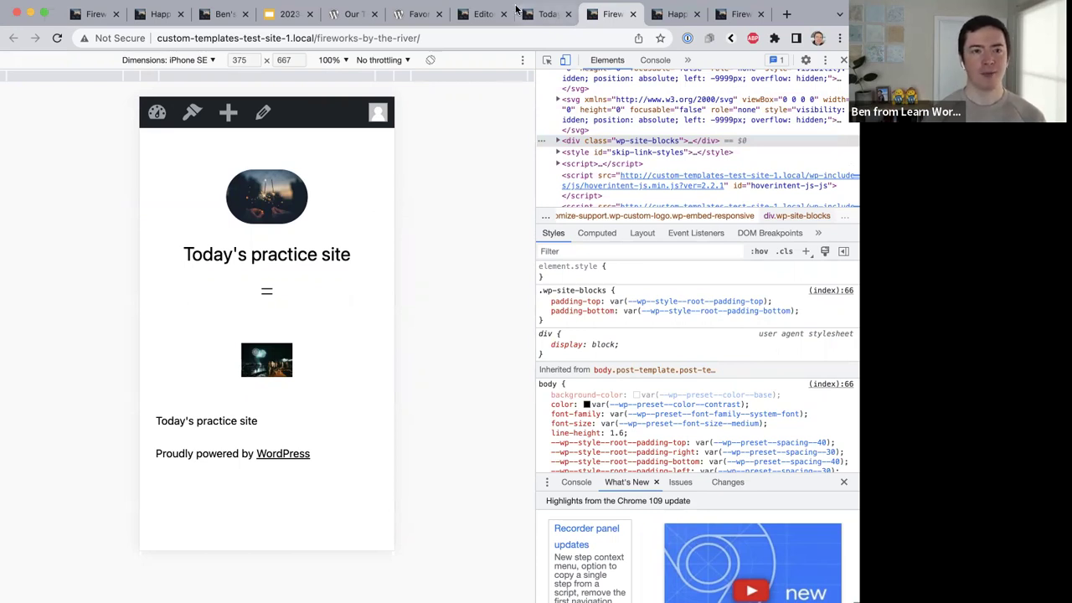
Return to the photo posts template and set the featured image's right margin to 15 vw.
left_click(483, 15)
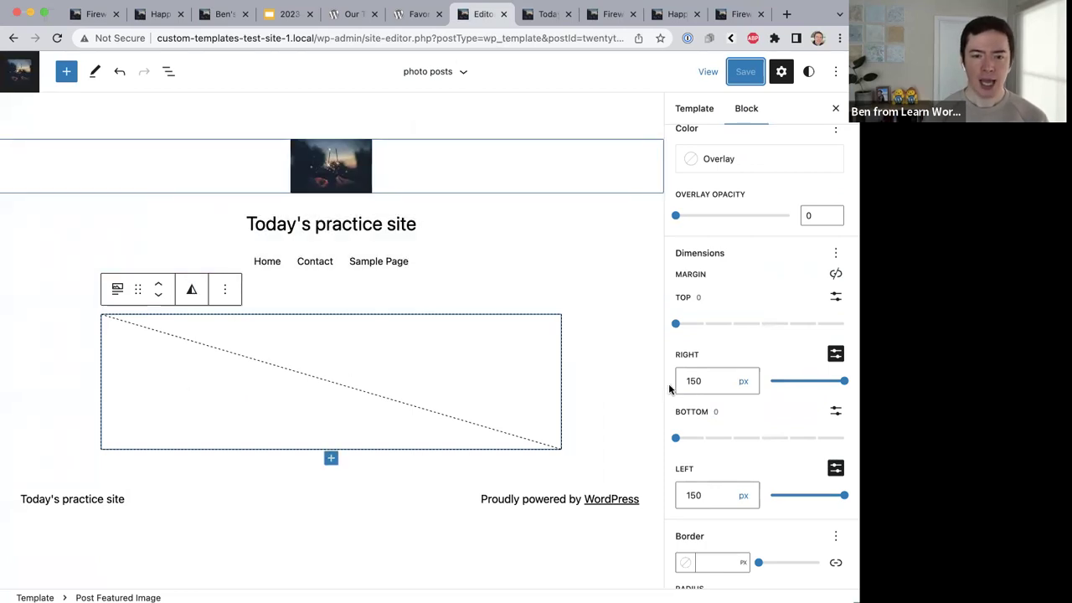
left_click(744, 381)
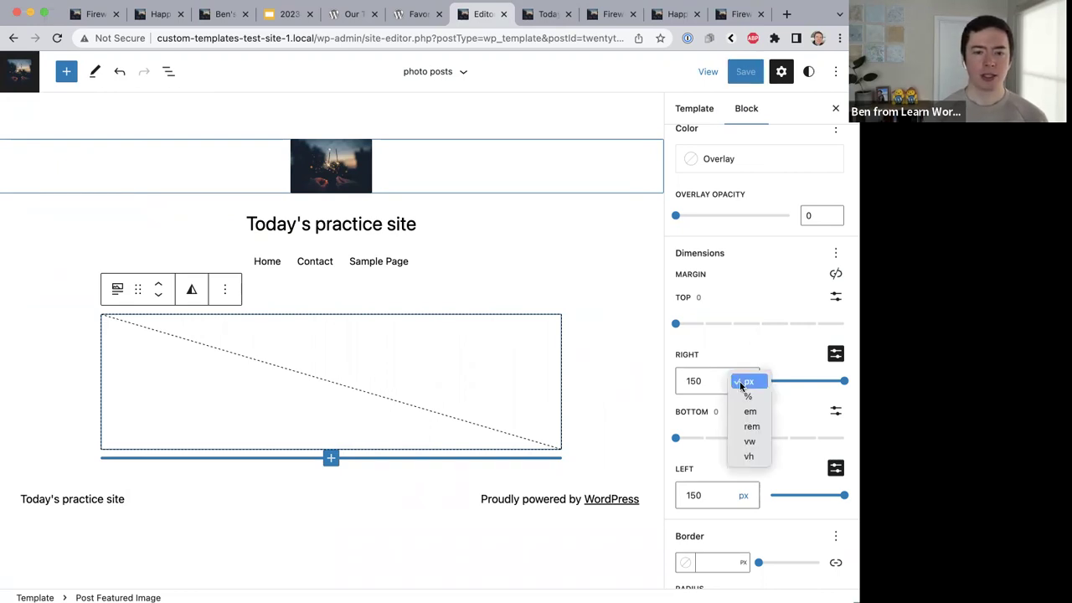
left_click(751, 443)
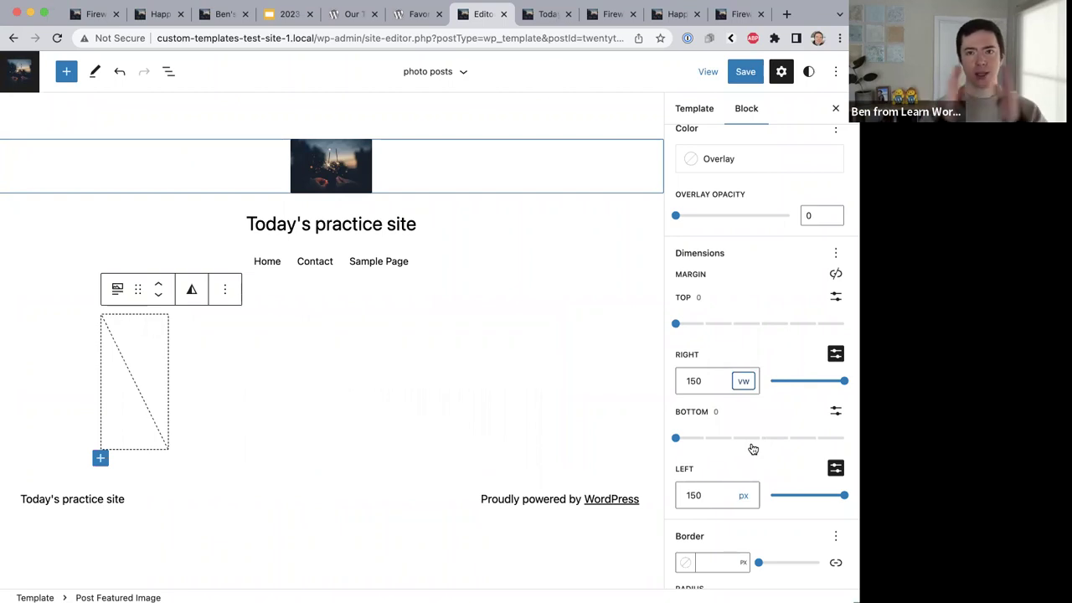
left_click(696, 385)
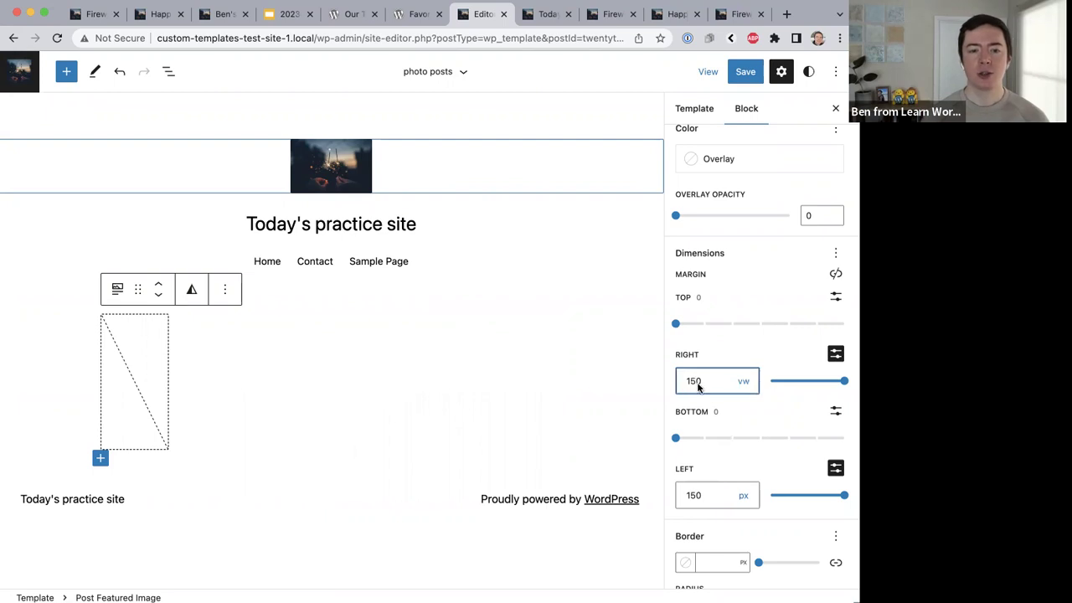
key("BackSpace")
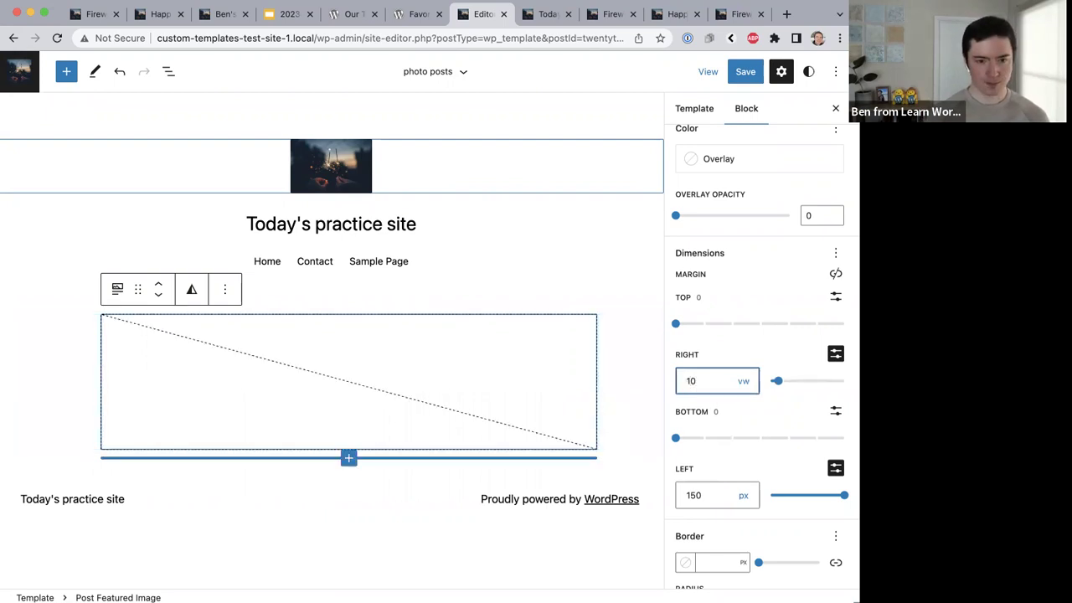
key("BackSpace")
type("3")
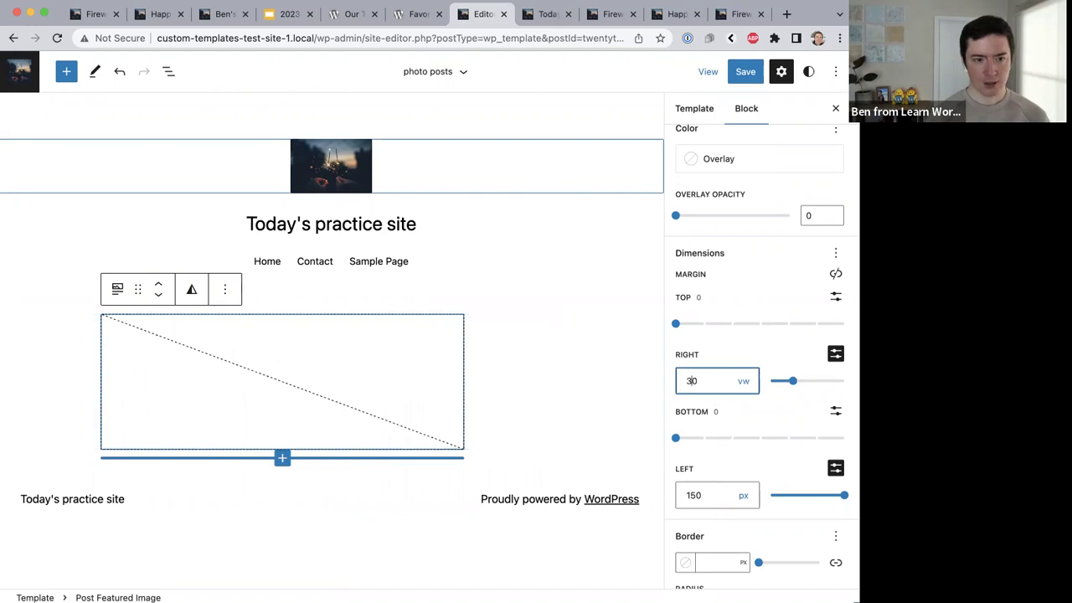
key("BackSpace")
type("2")
key("BackSpace")
key("Delete")
type("15")
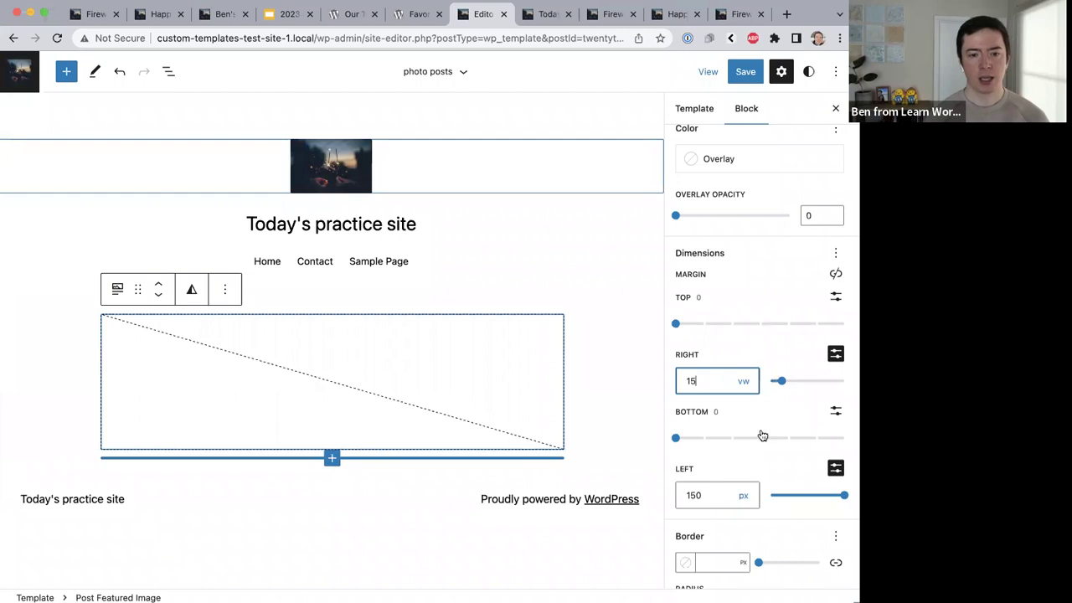
Set the featured image's left margin to 15 vw.
left_click(744, 495)
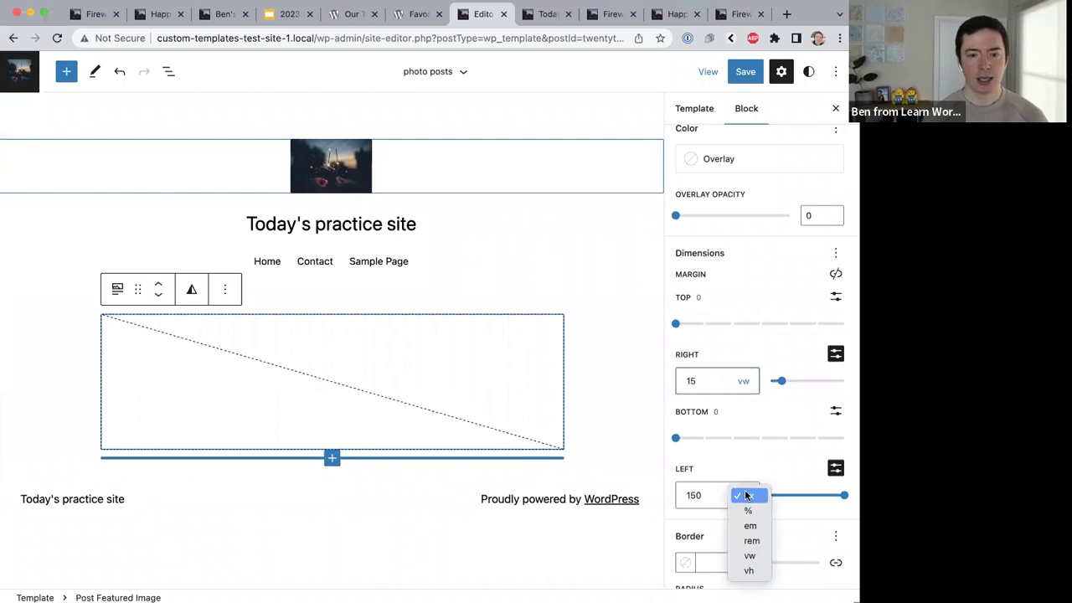
left_click(750, 555)
left_click(693, 494)
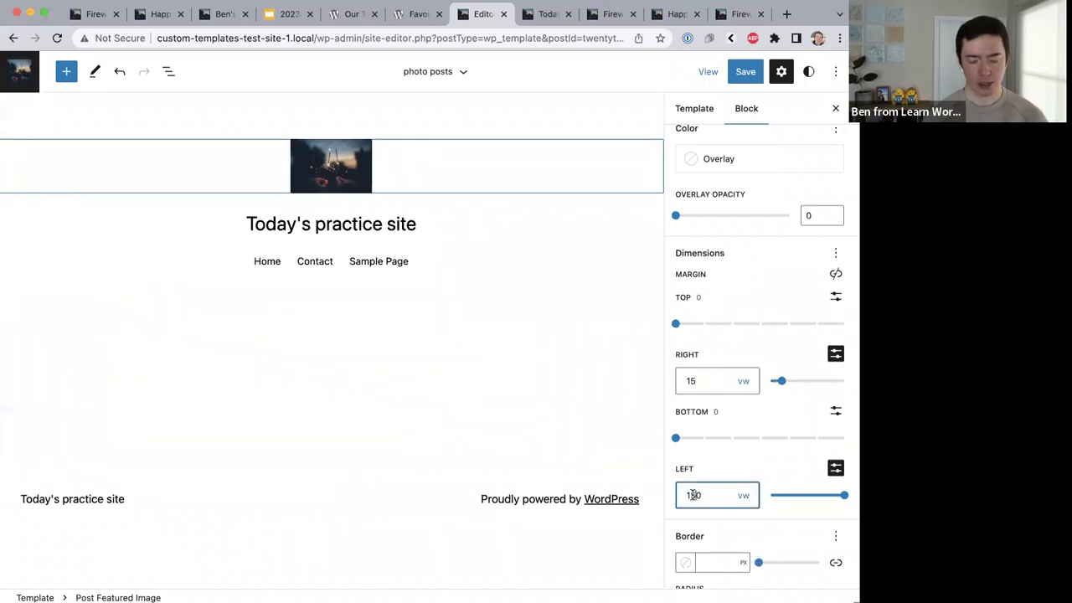
key("BackSpace")
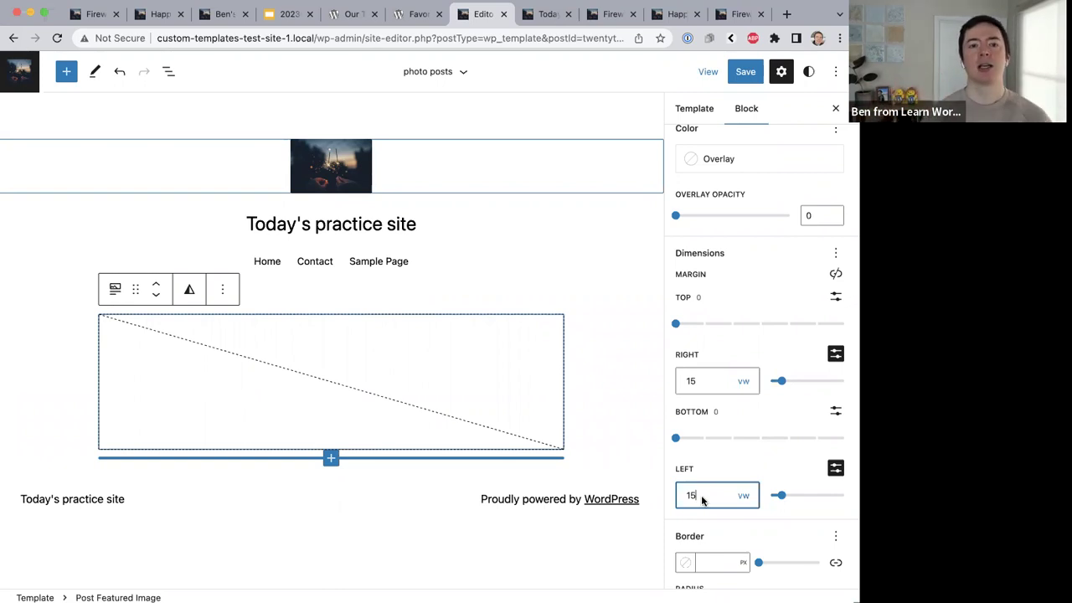
Save the photo posts template and switch back to the live Fireworks by the River post.
left_click(742, 73)
left_click(713, 72)
left_click(605, 14)
Leave the device preview, close the developer tools, and reload the post to check the image's margins at desktop width.
left_click(565, 61)
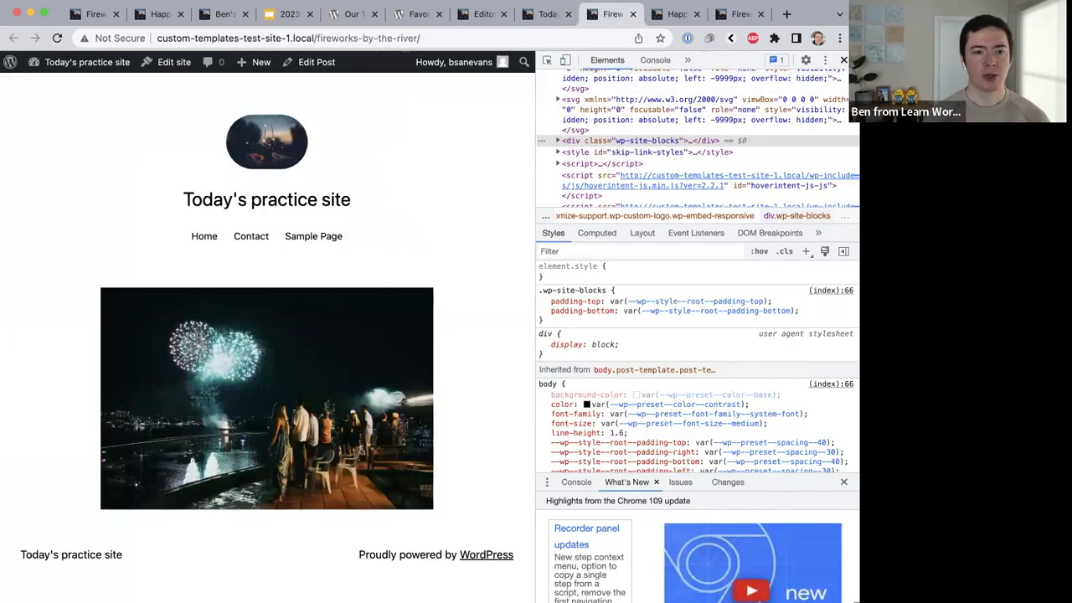
key("super+alt+i")
scroll(483, 258, "down", 4)
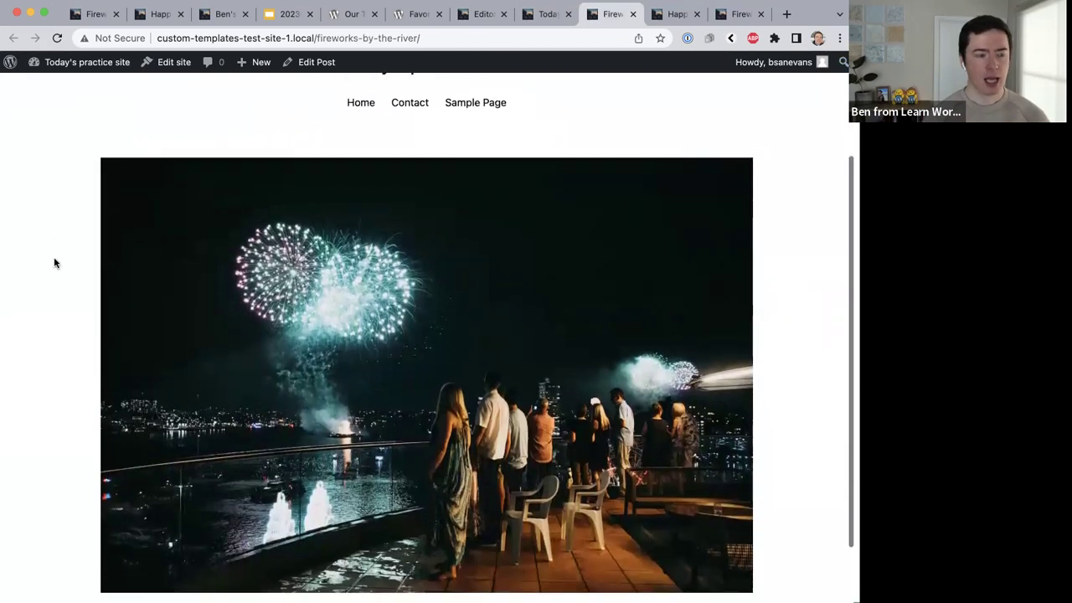
key("super+r")
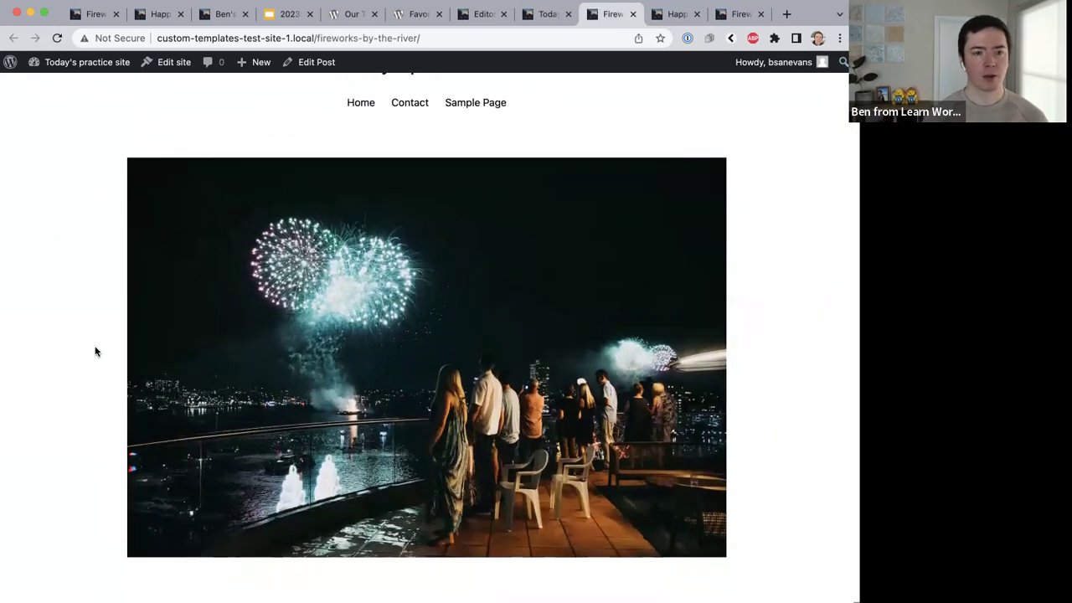
scroll(96, 352, "down", 1)
scroll(95, 352, "up", 2)
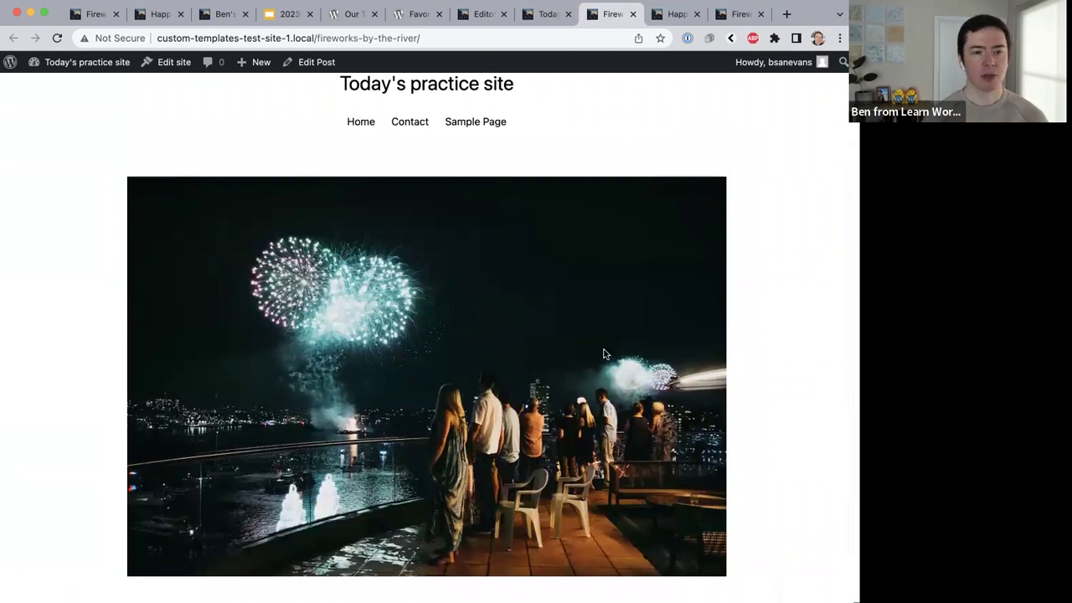
Preview the updated post at iPhone SE size, and close the developer tools to review the full desktop page.
right_click(730, 344)
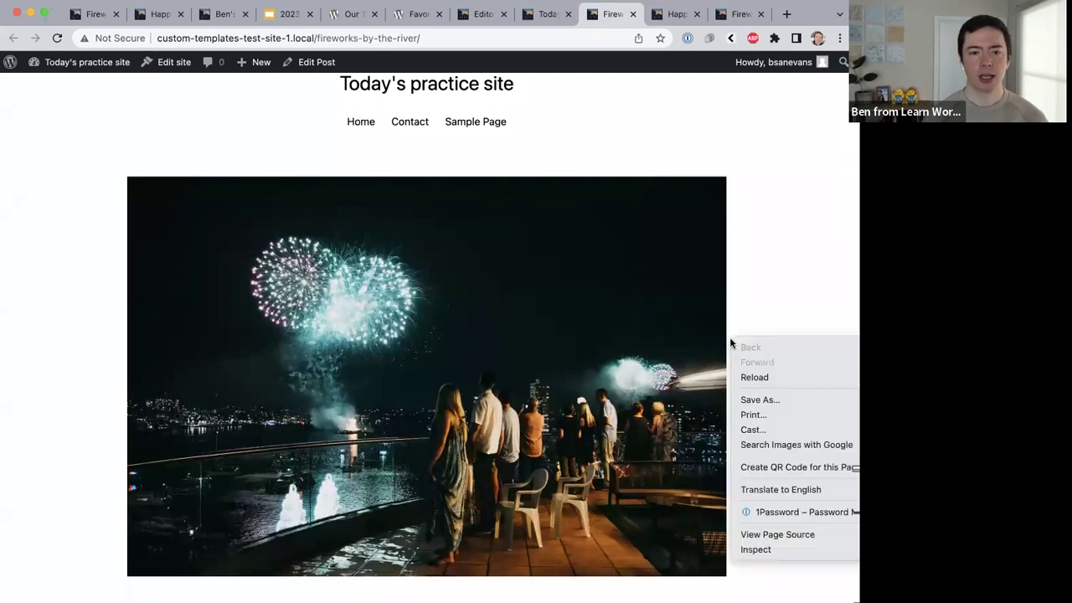
left_click(758, 550)
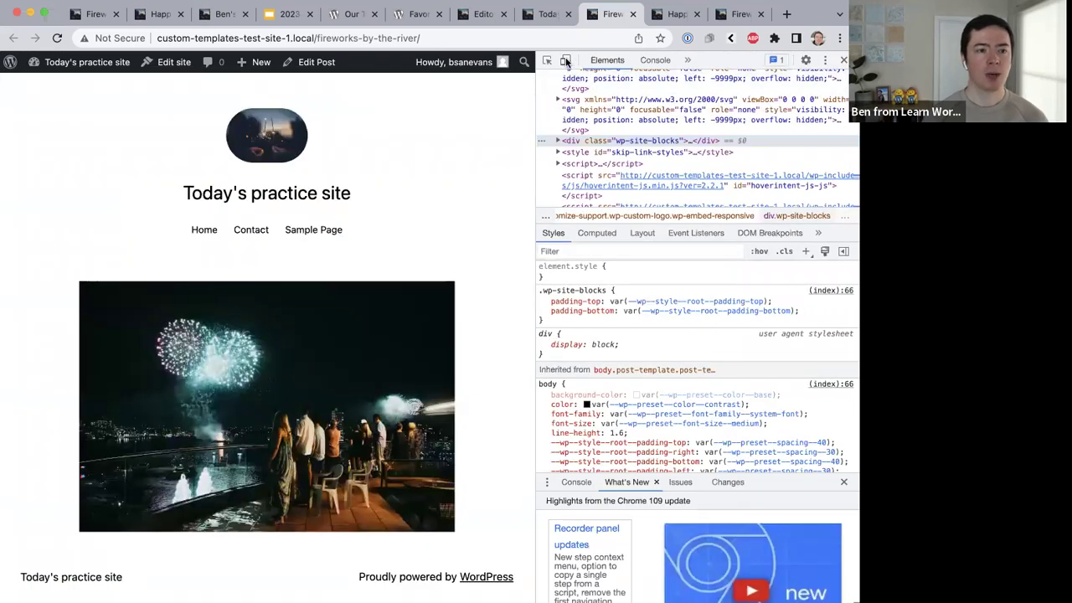
left_click(566, 61)
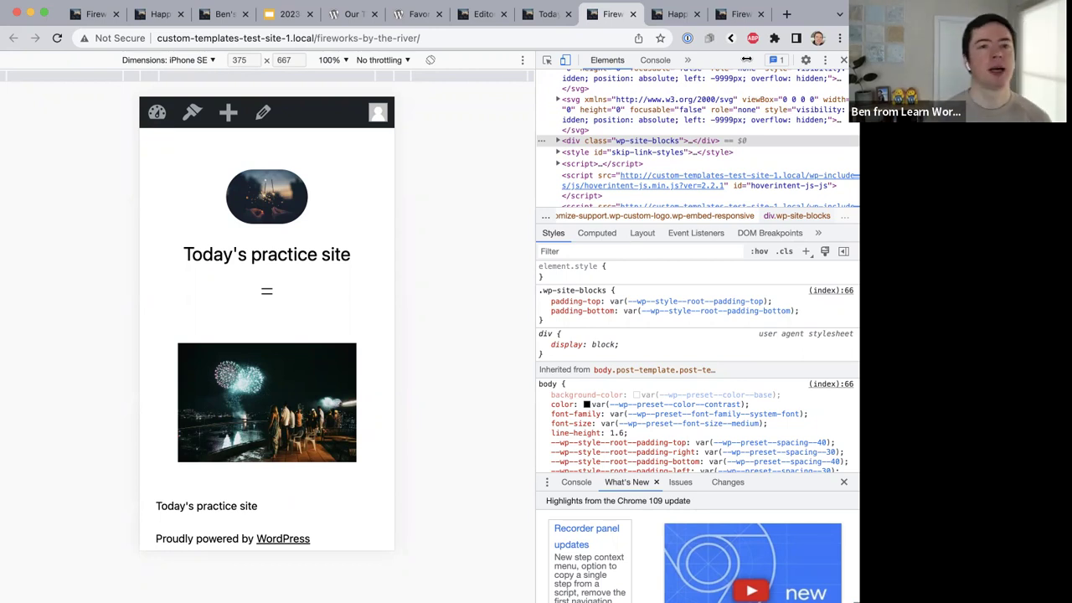
left_click(843, 60)
scroll(432, 170, "down", 1)
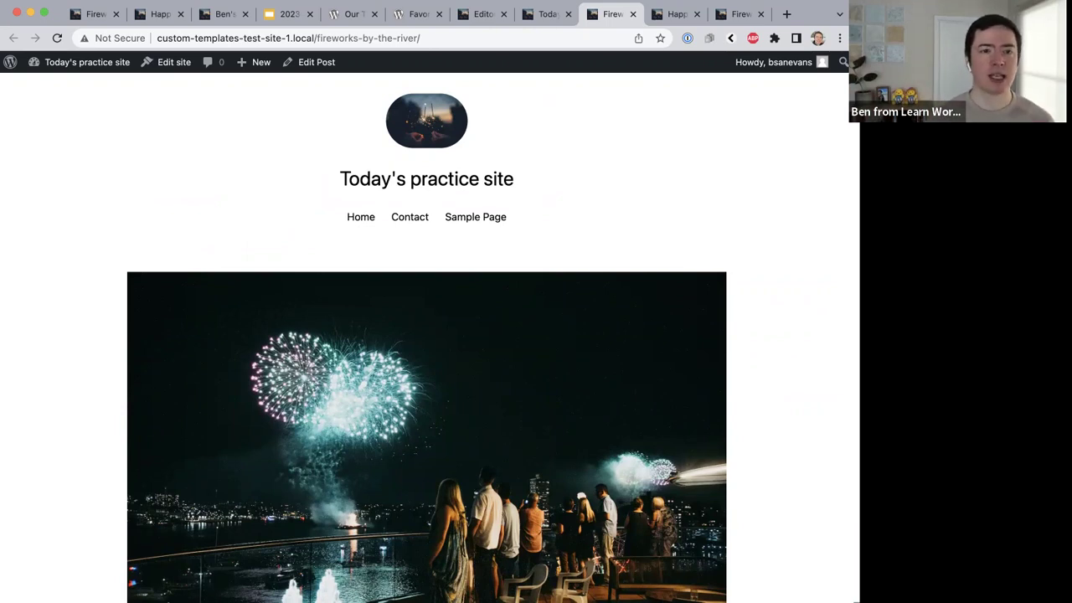
scroll(742, 214, "down", 3)
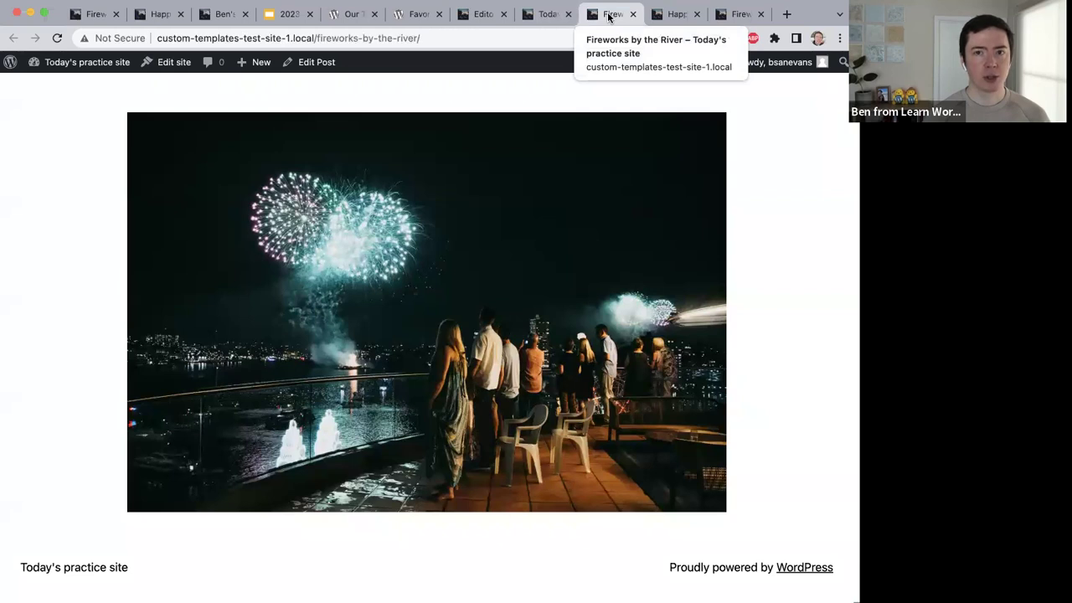
Return to the photo posts template and insert an empty block after the Post Featured Image in the list view.
left_click(545, 14)
left_click(470, 15)
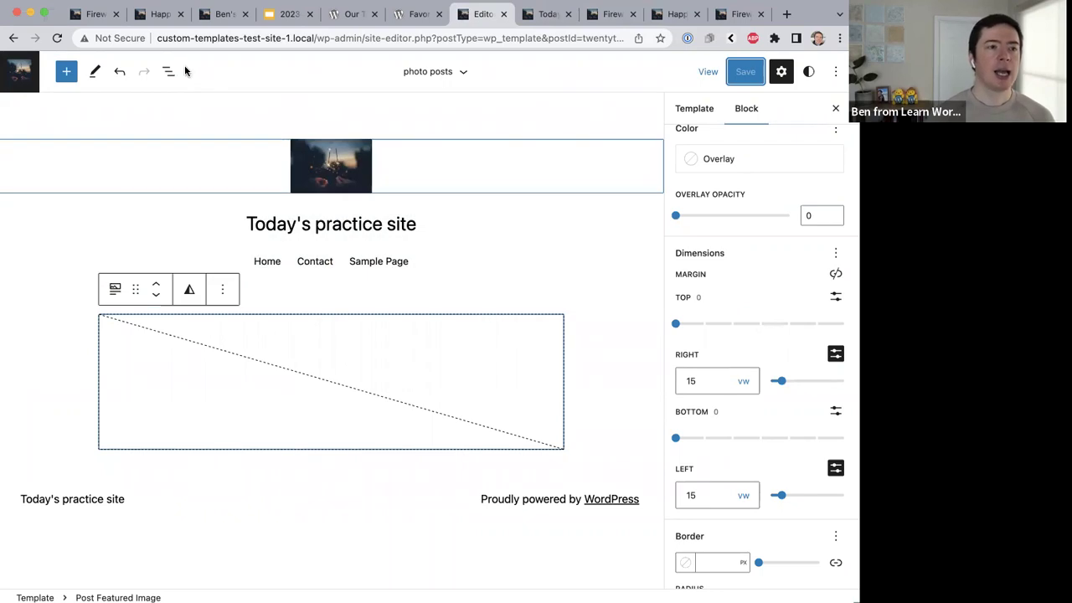
left_click(168, 71)
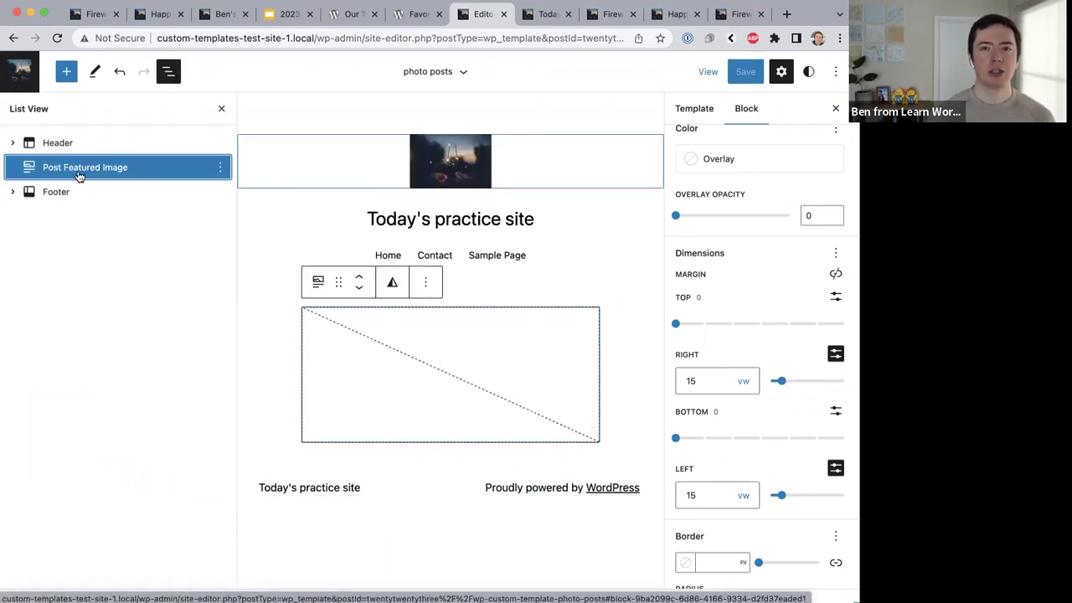
left_click(220, 169)
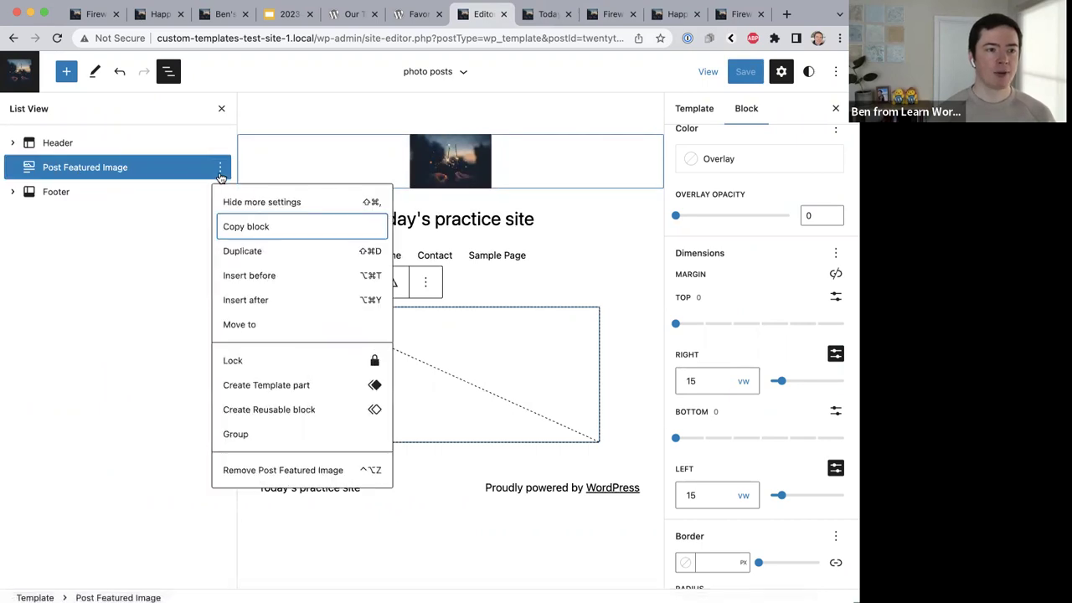
left_click(253, 300)
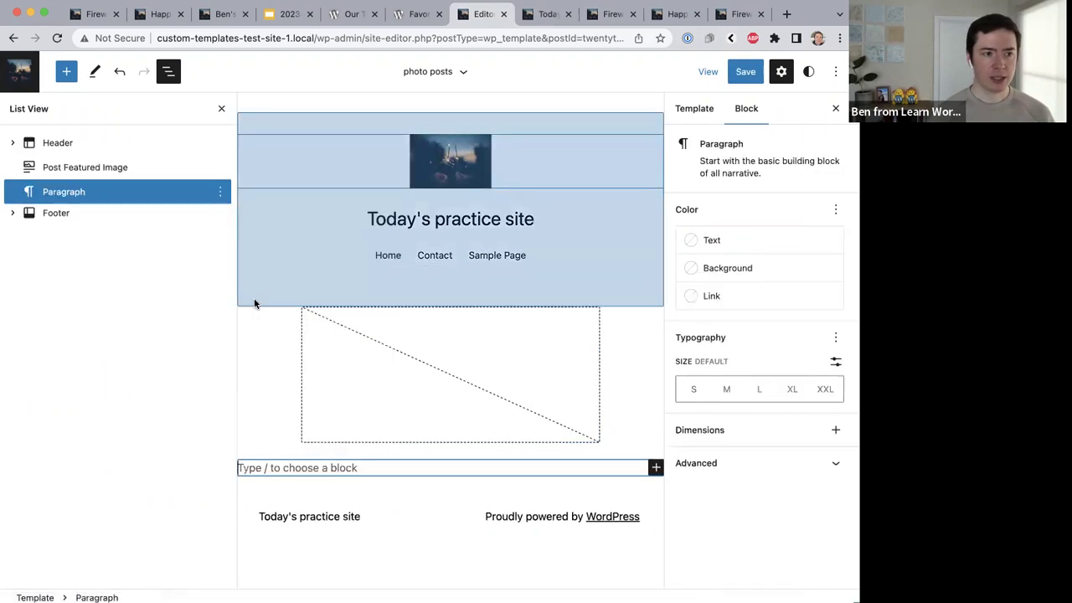
Insert a Post Content theme block in place of the empty paragraph between the featured image and the footer.
left_click(66, 71)
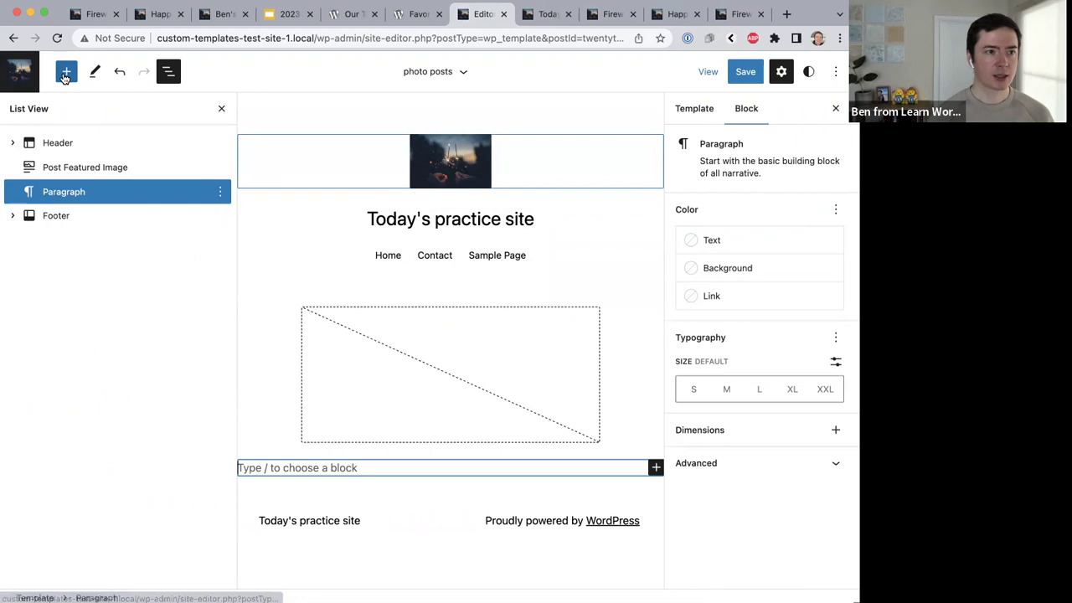
left_click(143, 151)
scroll(131, 277, "down", 3)
scroll(131, 276, "down", 6)
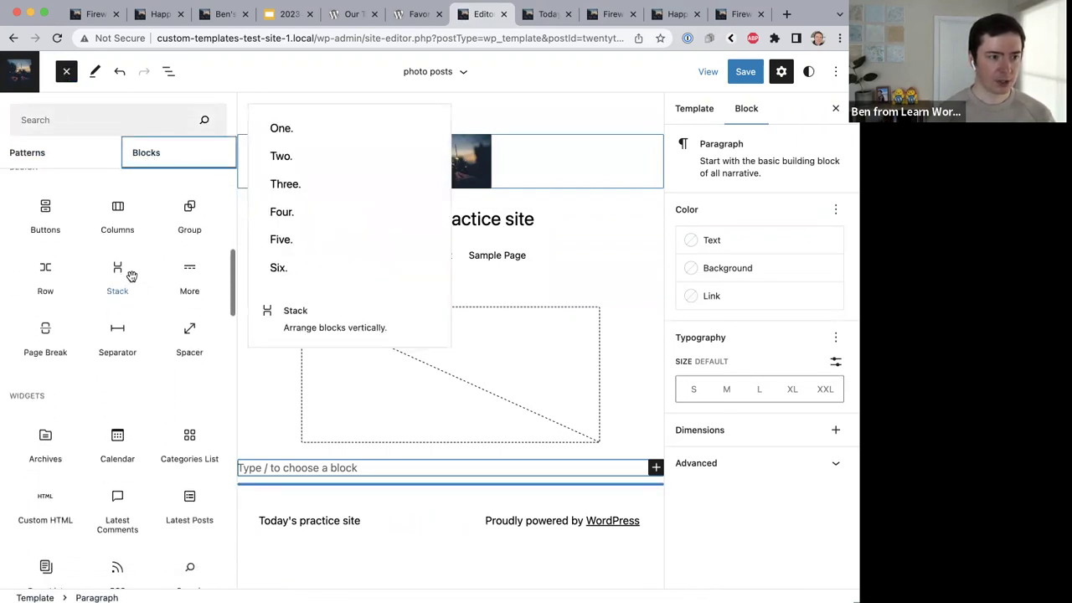
scroll(132, 276, "down", 7)
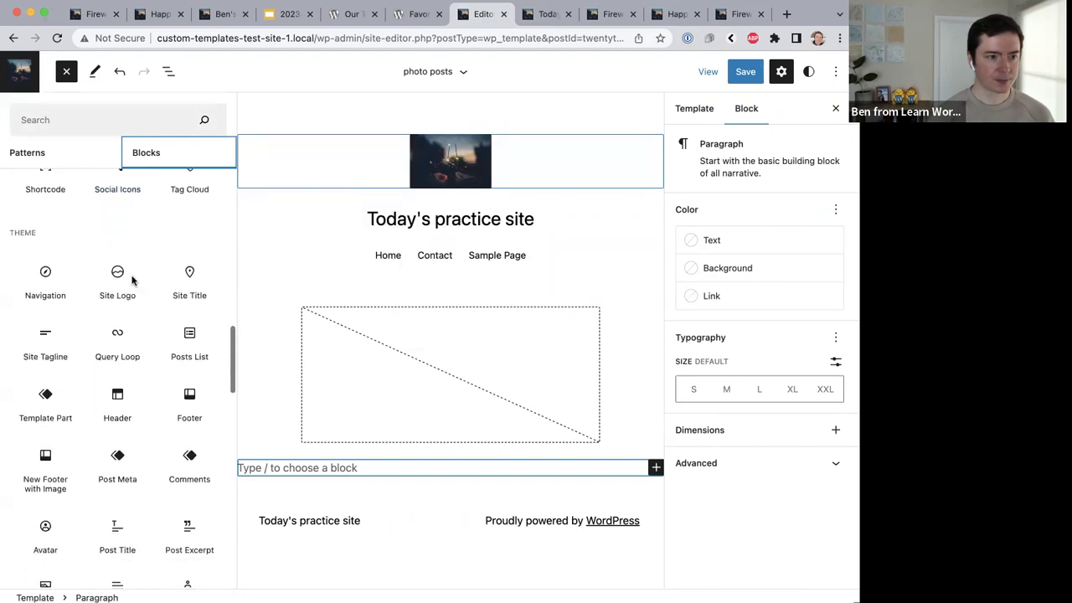
scroll(131, 280, "down", 2)
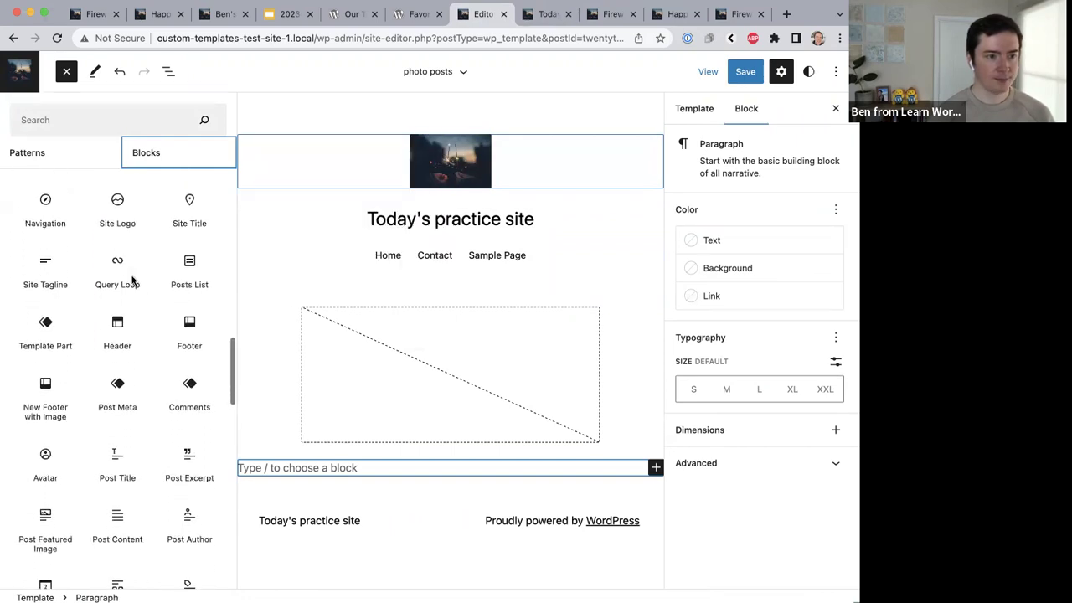
scroll(131, 281, "up", 2)
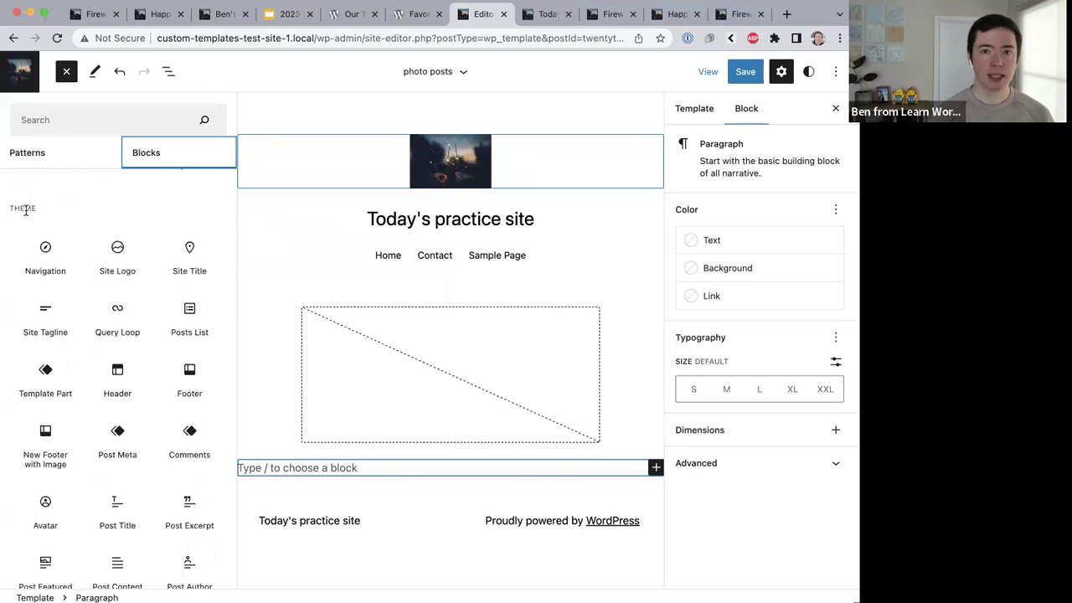
scroll(80, 335, "down", 2)
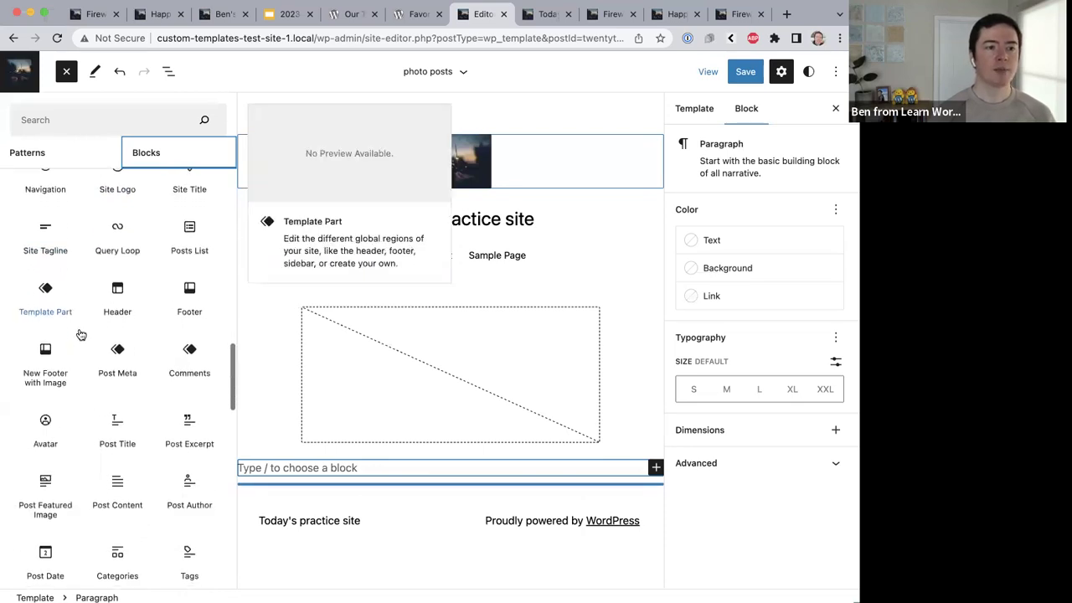
scroll(80, 335, "down", 1)
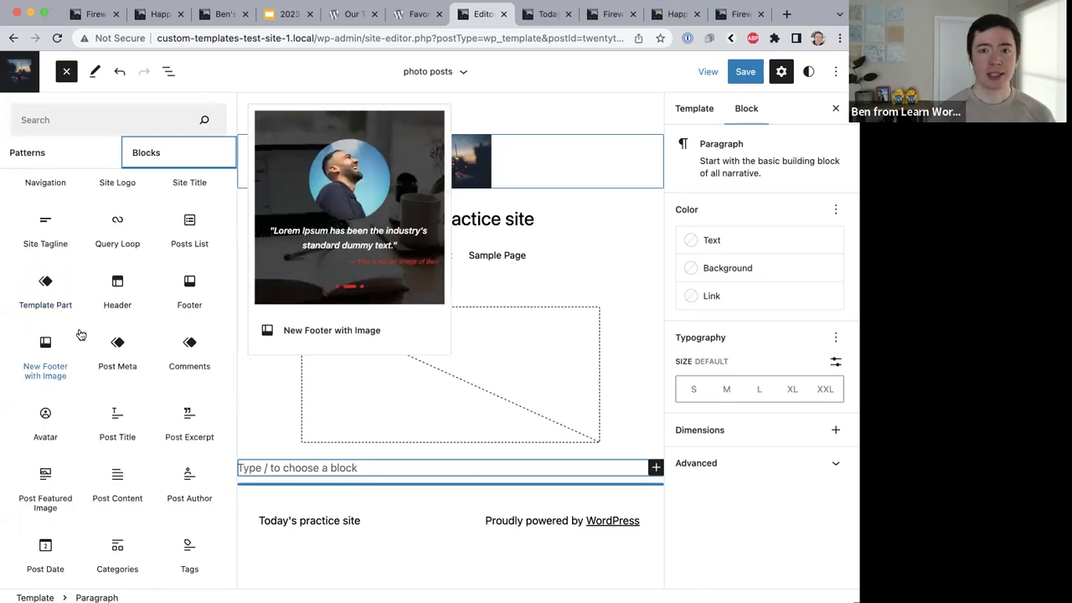
scroll(80, 335, "down", 1)
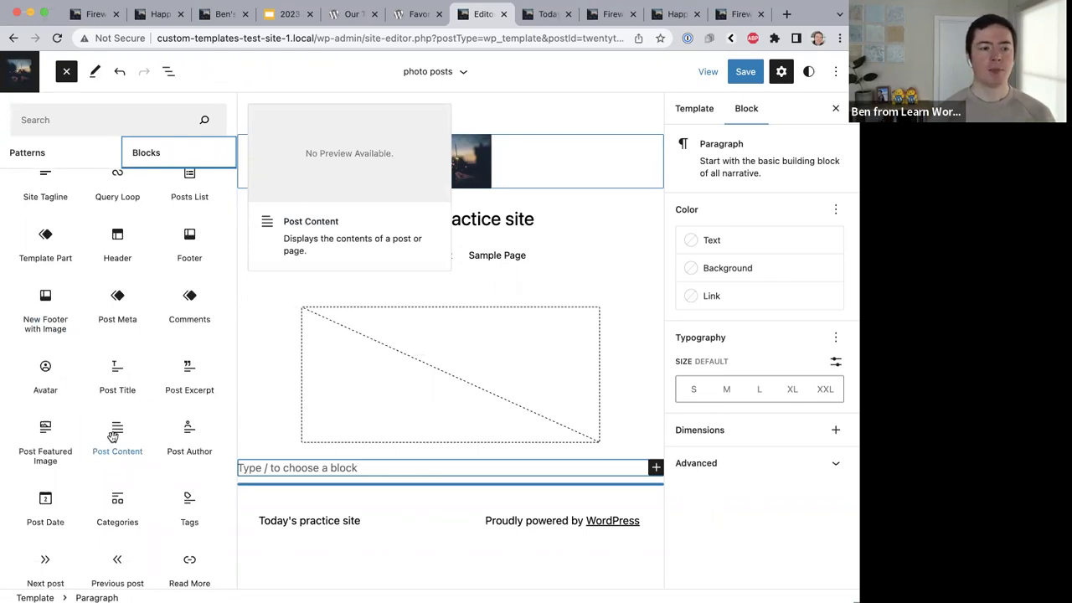
left_click(113, 437)
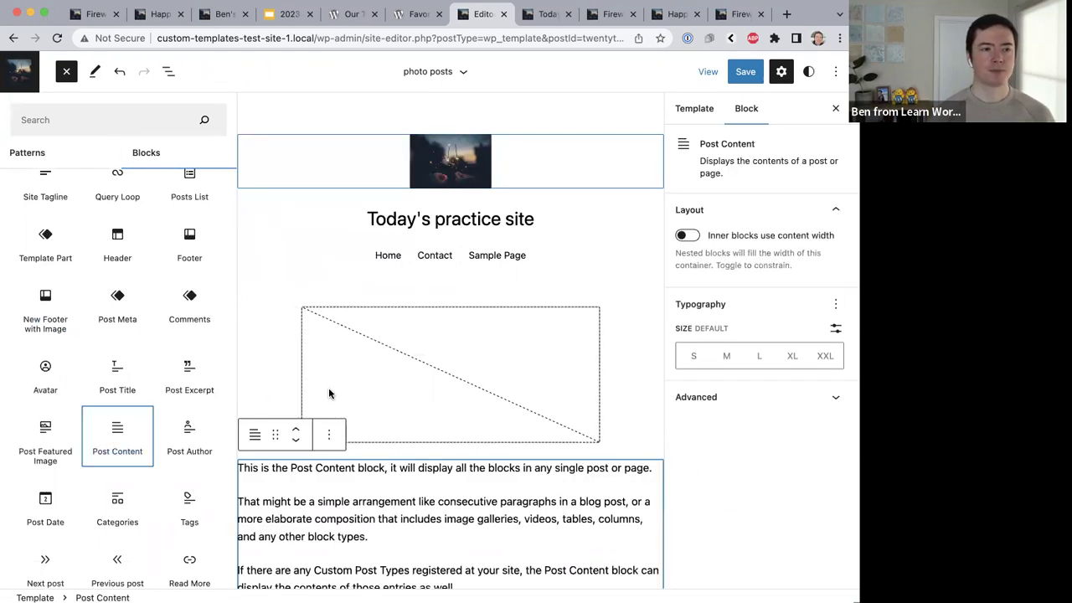
scroll(329, 393, "down", 2)
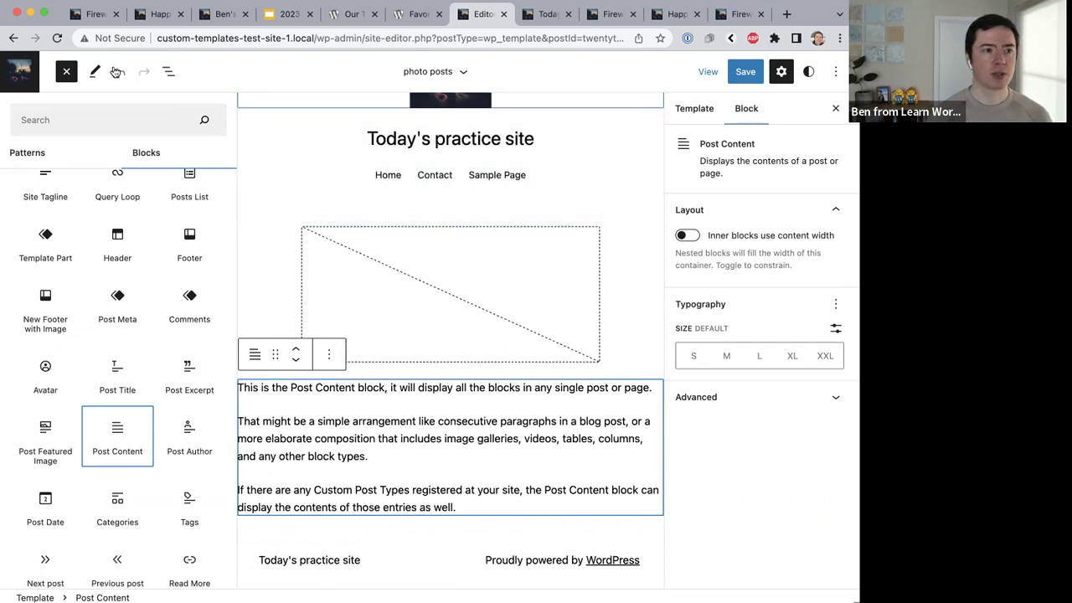
Reopen the list view, save the photo posts template, and reload the live Fireworks by the River post.
left_click(68, 78)
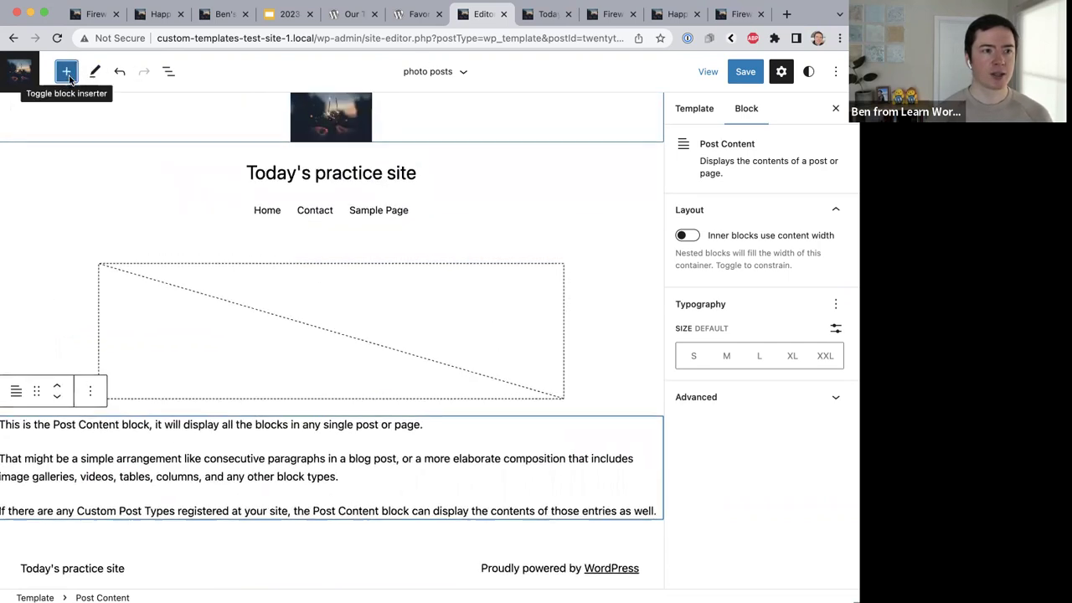
left_click(169, 76)
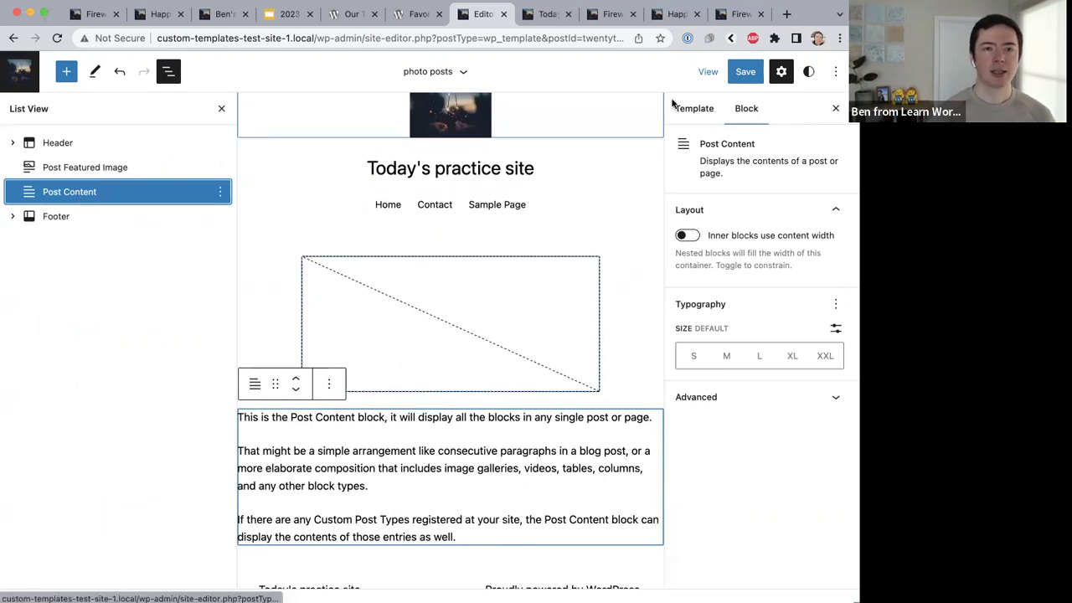
left_click(745, 73)
left_click(745, 72)
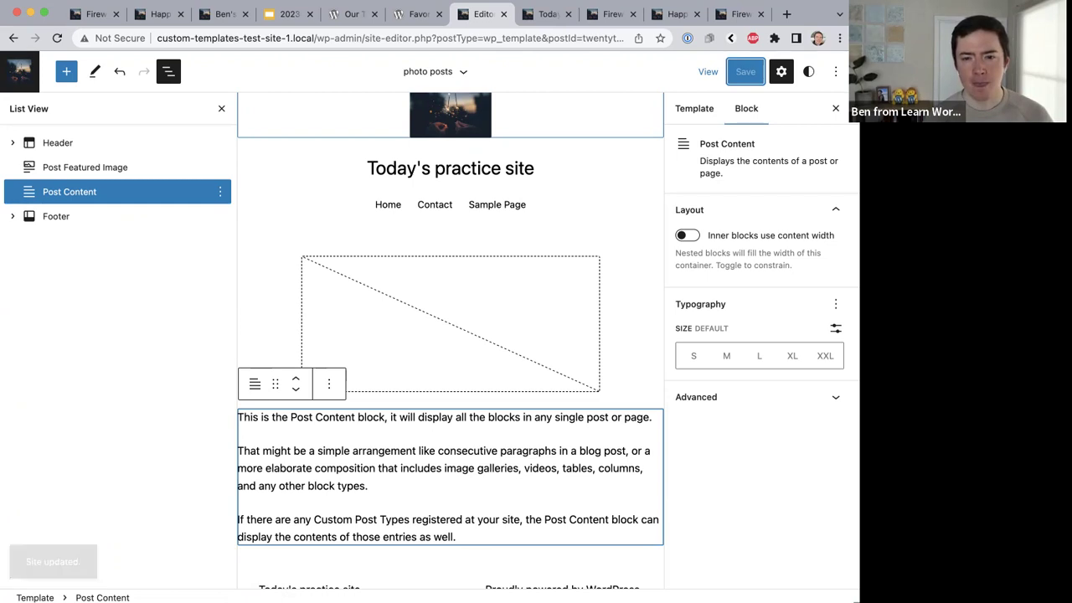
left_click(544, 19)
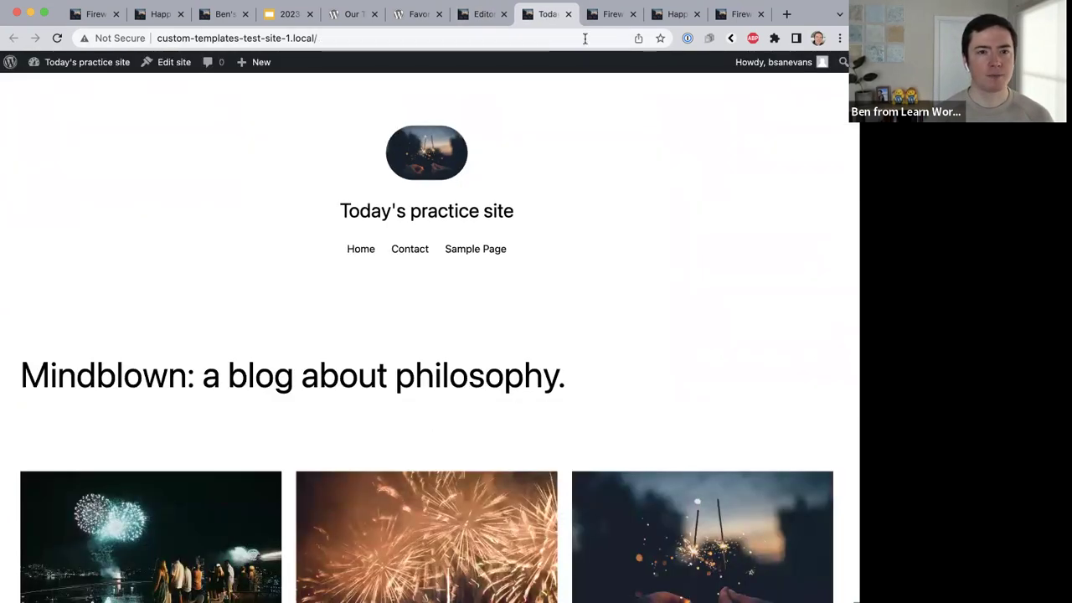
left_click(611, 14)
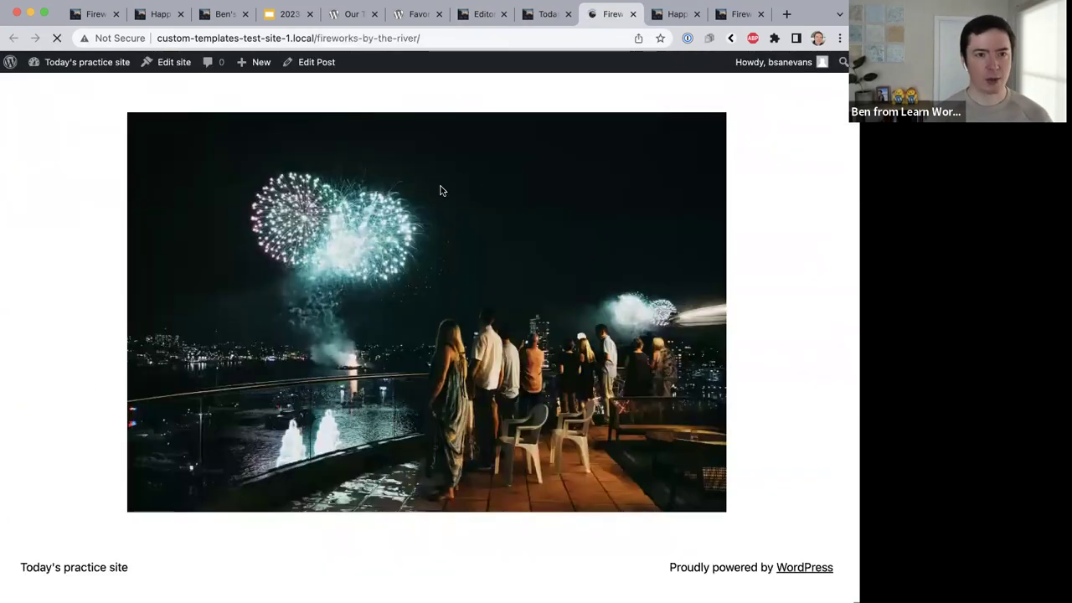
Open the Fireworks by the River post for editing from the site's list of all posts.
left_click(477, 14)
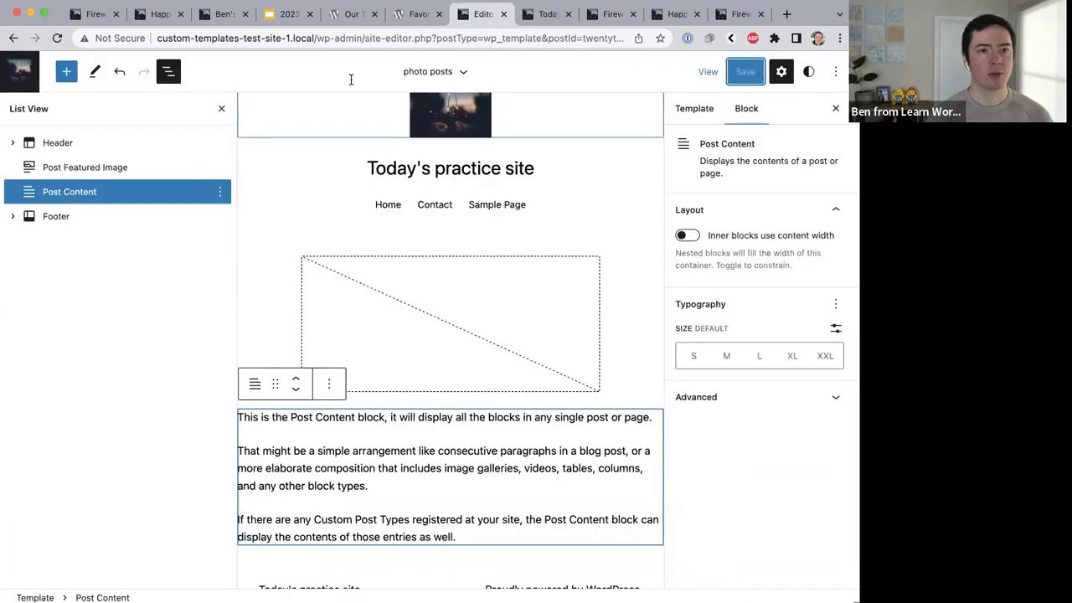
left_click(527, 15)
left_click(123, 63)
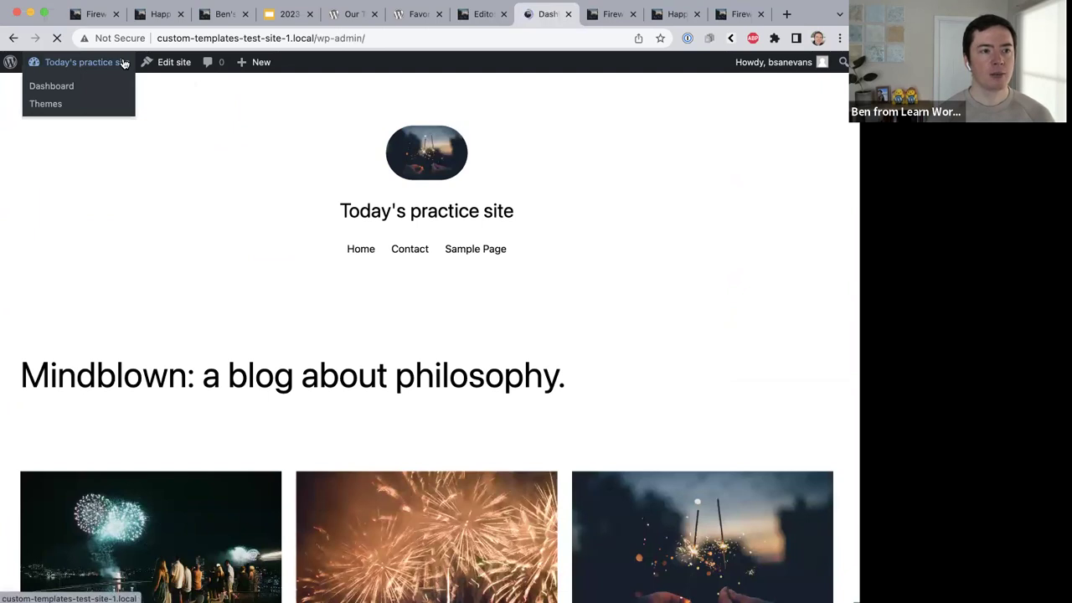
mouse_move(33, 172)
left_click(132, 173)
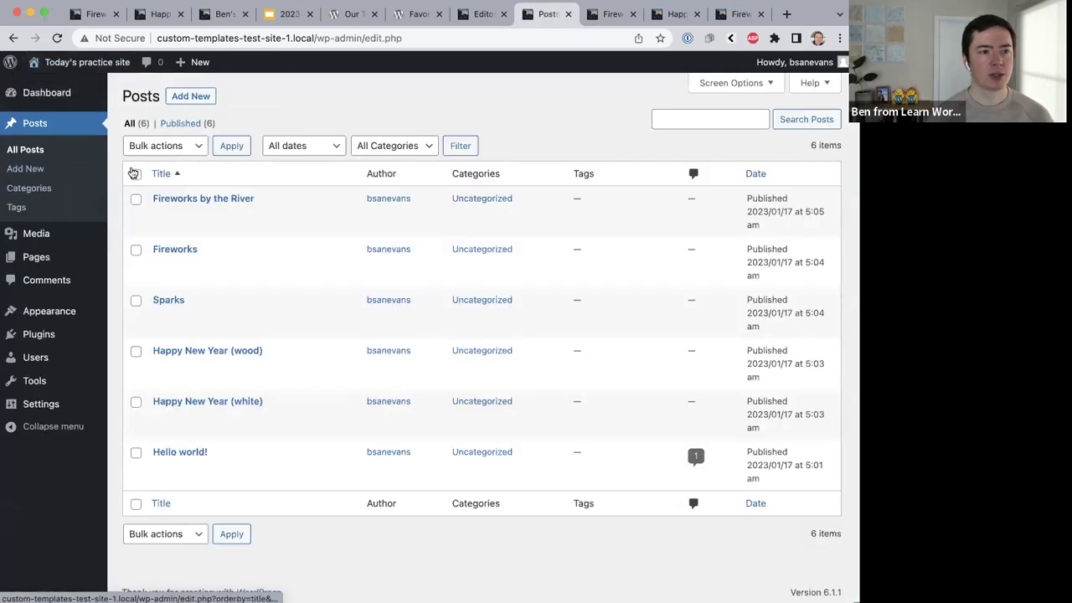
left_click(239, 200)
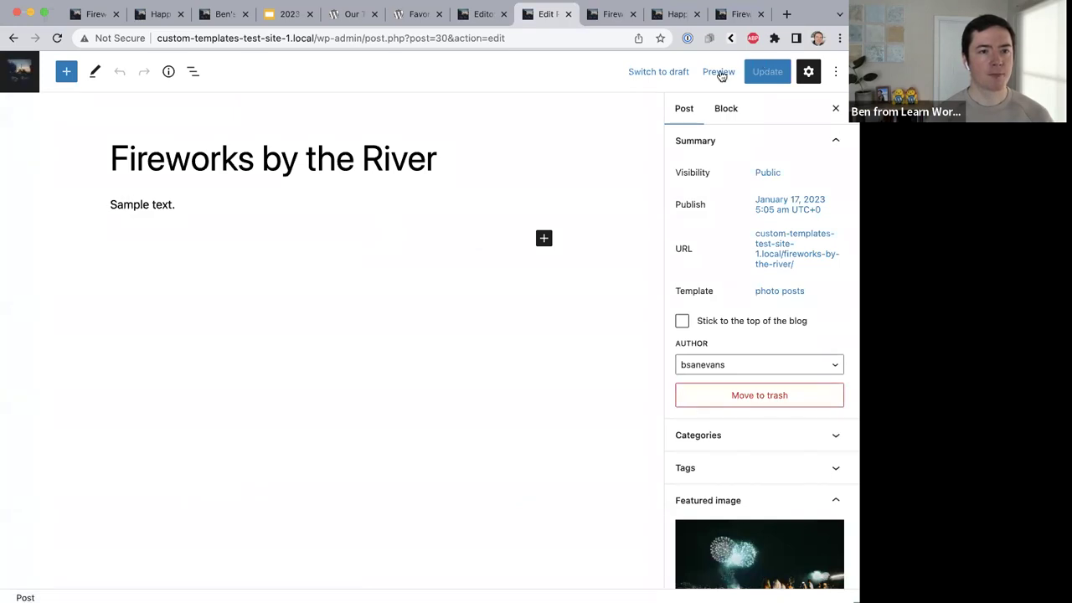
Replace the post's sample text with an Image block showing o8b85aowsos.jpg, the single firework on black, from the media library.
left_click(397, 200)
key("super+a")
key("BackSpace")
type("/ima")
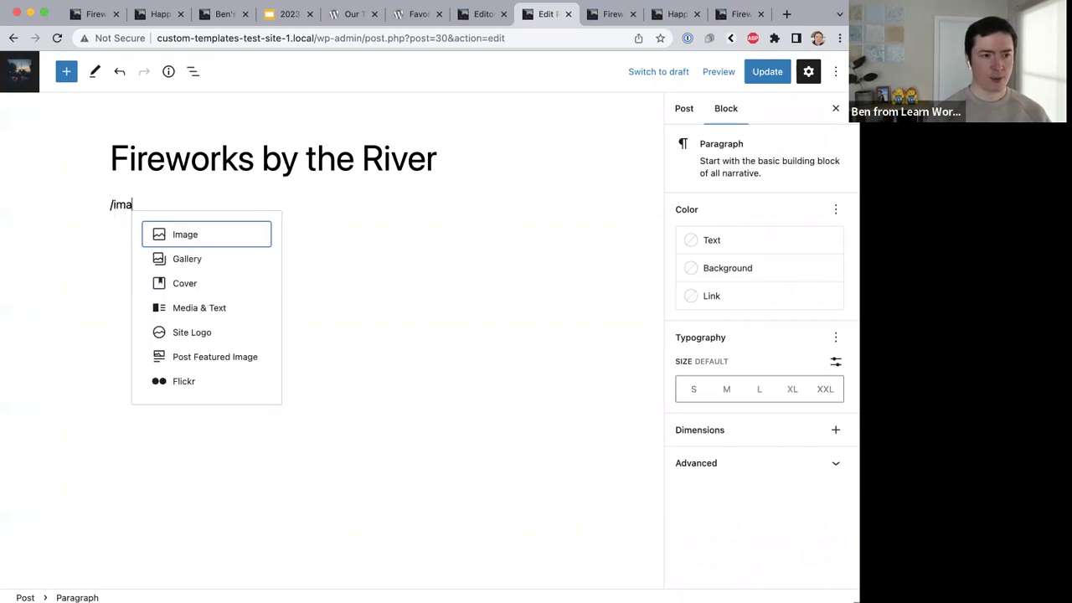
key("Return")
left_click(209, 290)
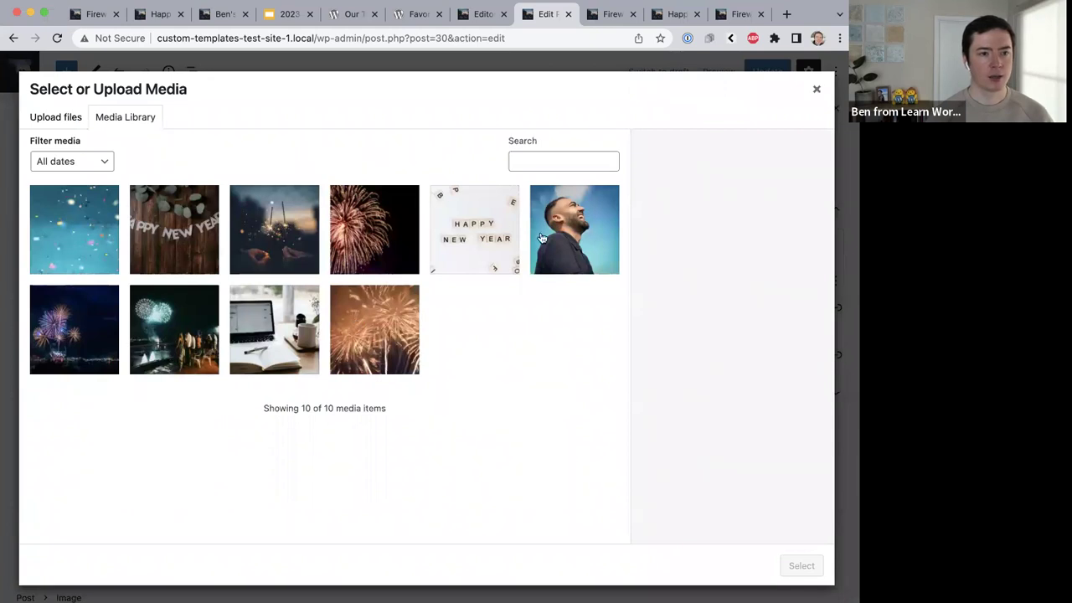
left_click(339, 222)
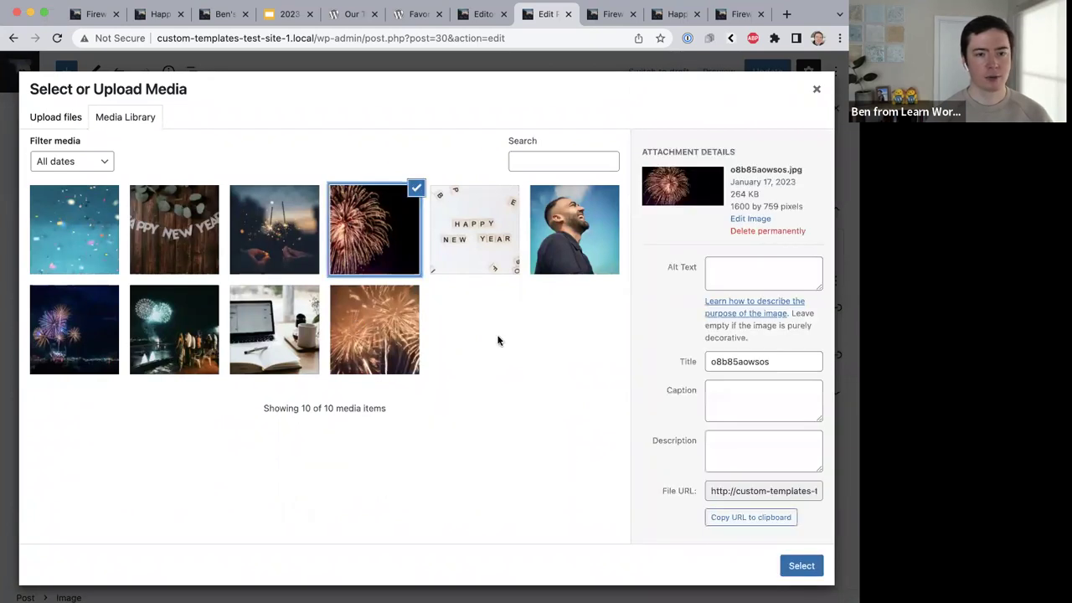
left_click(801, 566)
Add a second Image block below with the purple fireworks picture from the media library, and update the post.
key("Return")
type("/ima")
key("Return")
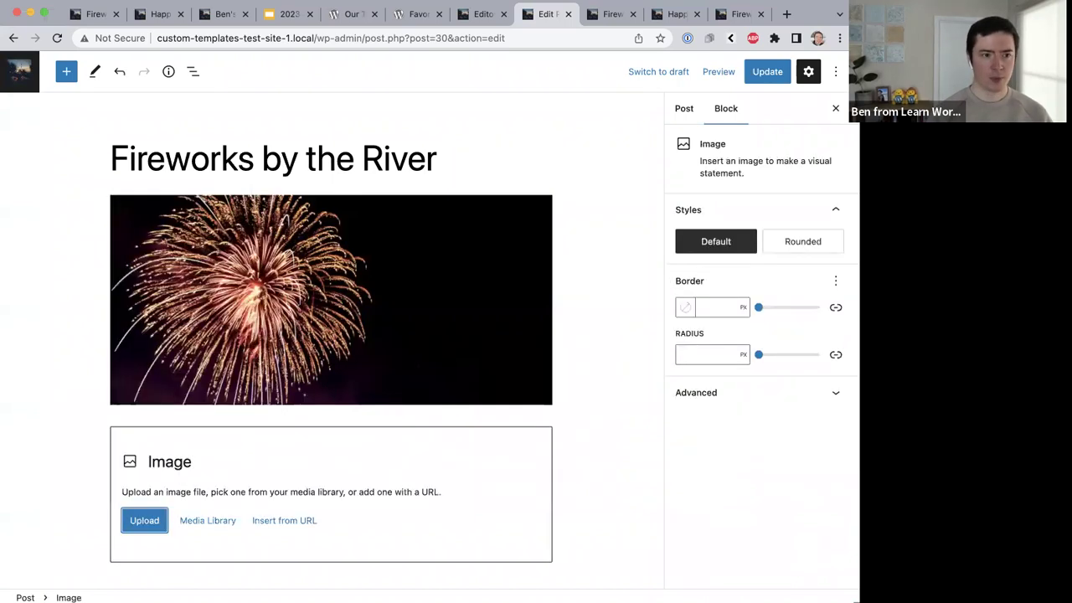
left_click(201, 526)
left_click(174, 365)
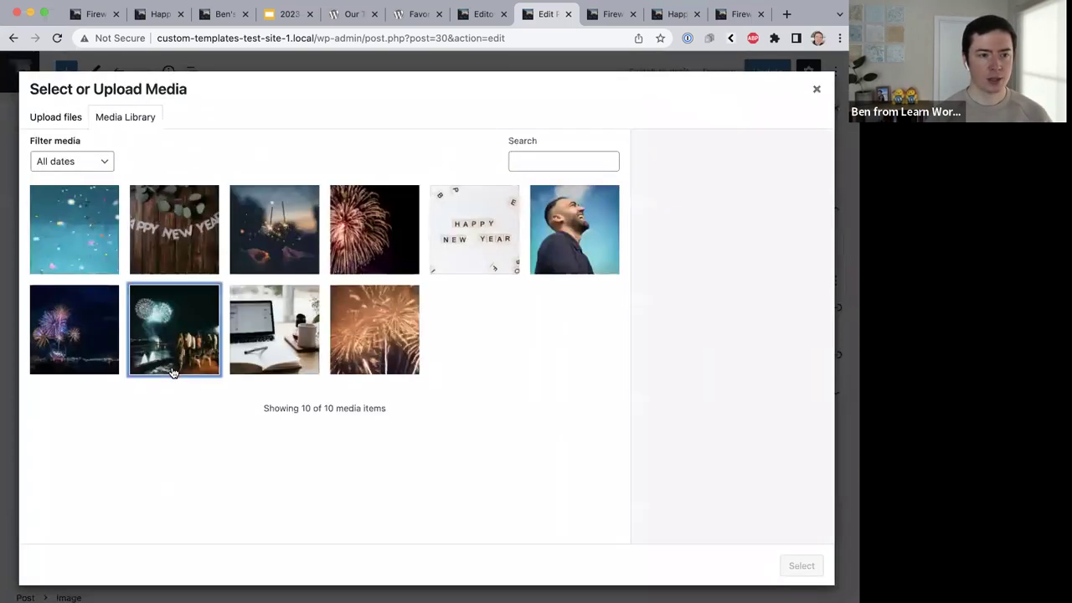
left_click(84, 360)
left_click(793, 563)
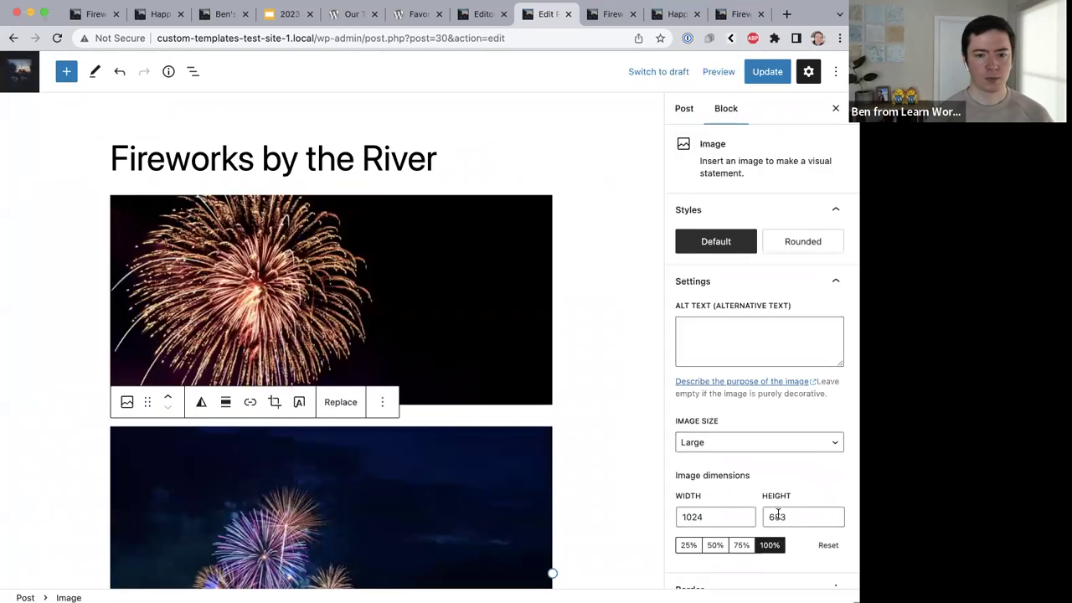
left_click(776, 82)
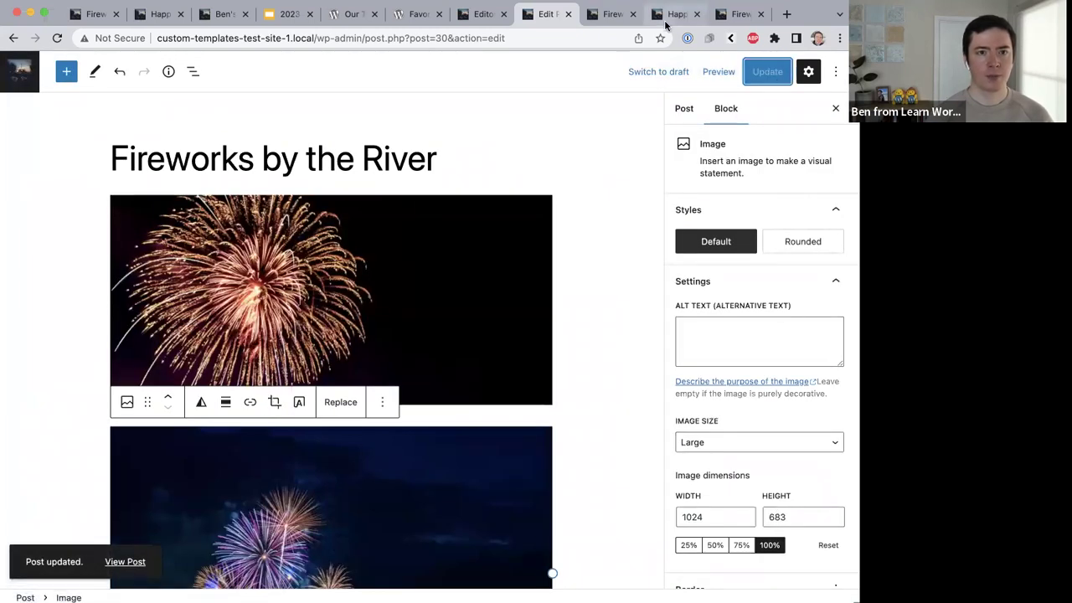
Examine on the live Fireworks by the River page how the two content images line up with the featured image.
left_click(612, 14)
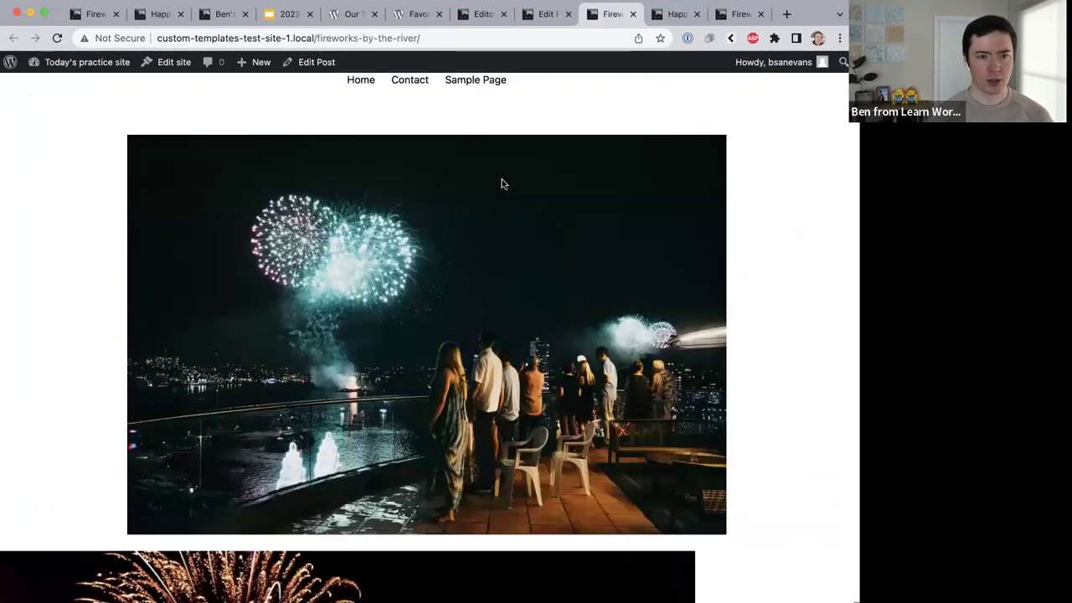
scroll(431, 266, "down", 5)
scroll(432, 265, "down", 12)
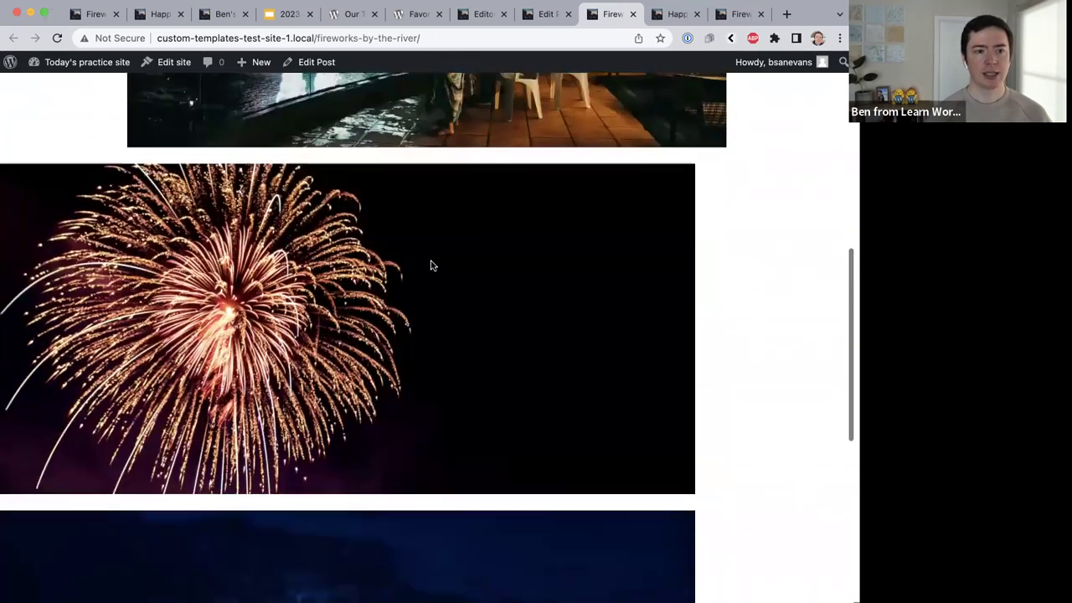
scroll(431, 266, "down", 2)
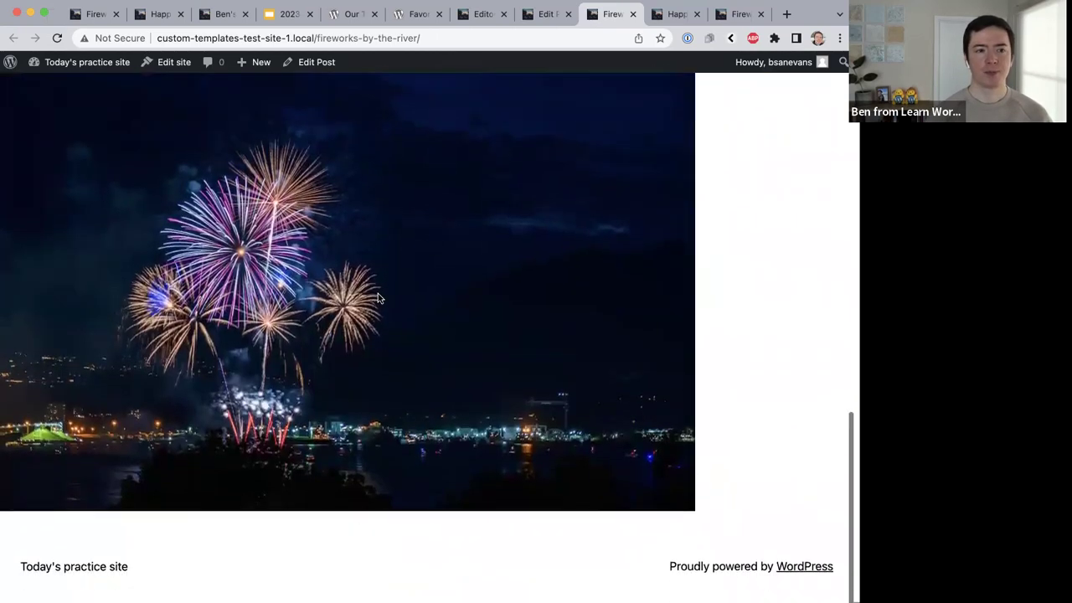
scroll(378, 293, "up", 4)
scroll(378, 298, "up", 7)
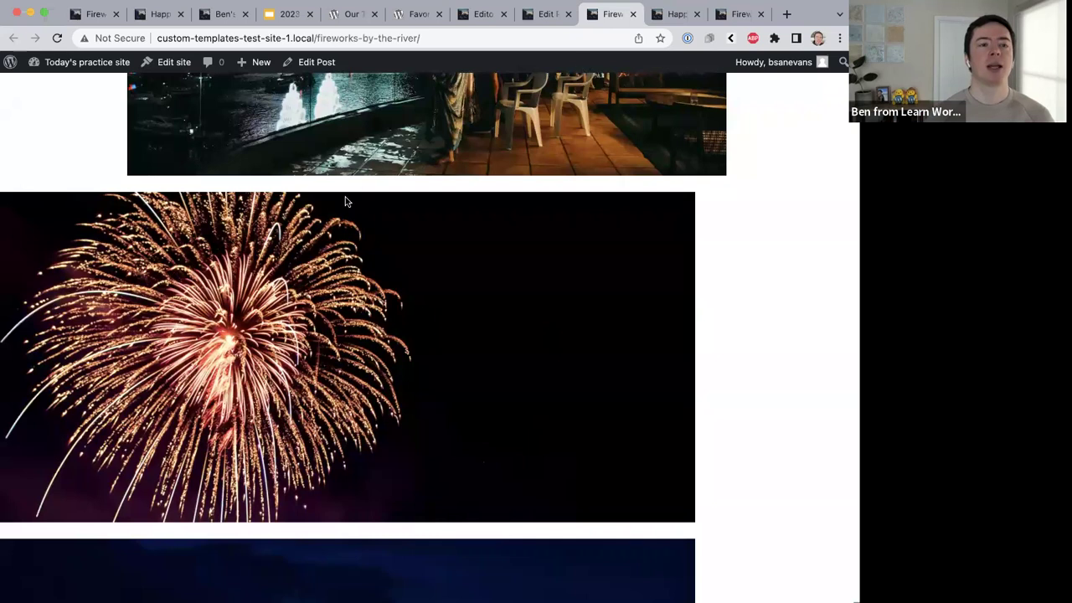
scroll(346, 201, "down", 2)
scroll(347, 201, "up", 4)
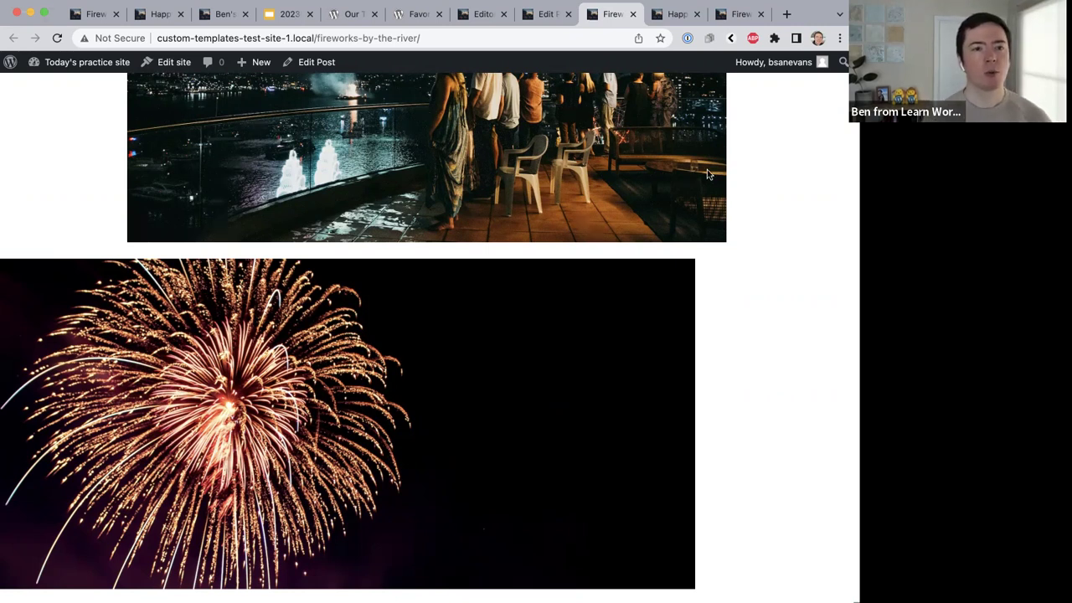
Return to the photo posts template and leave the site editor for the WordPress dashboard.
left_click(483, 13)
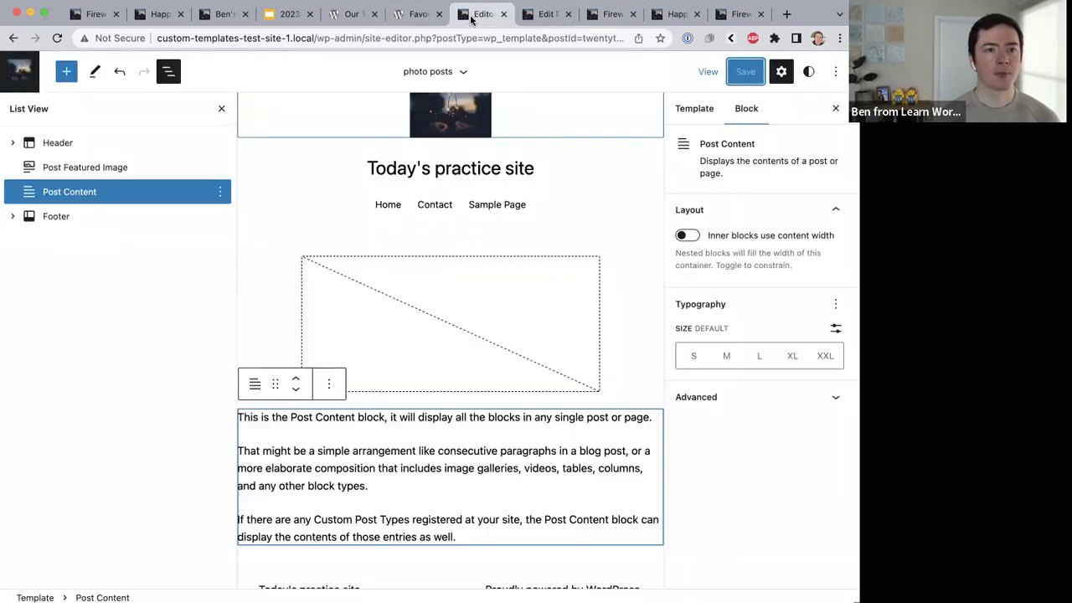
left_click(20, 71)
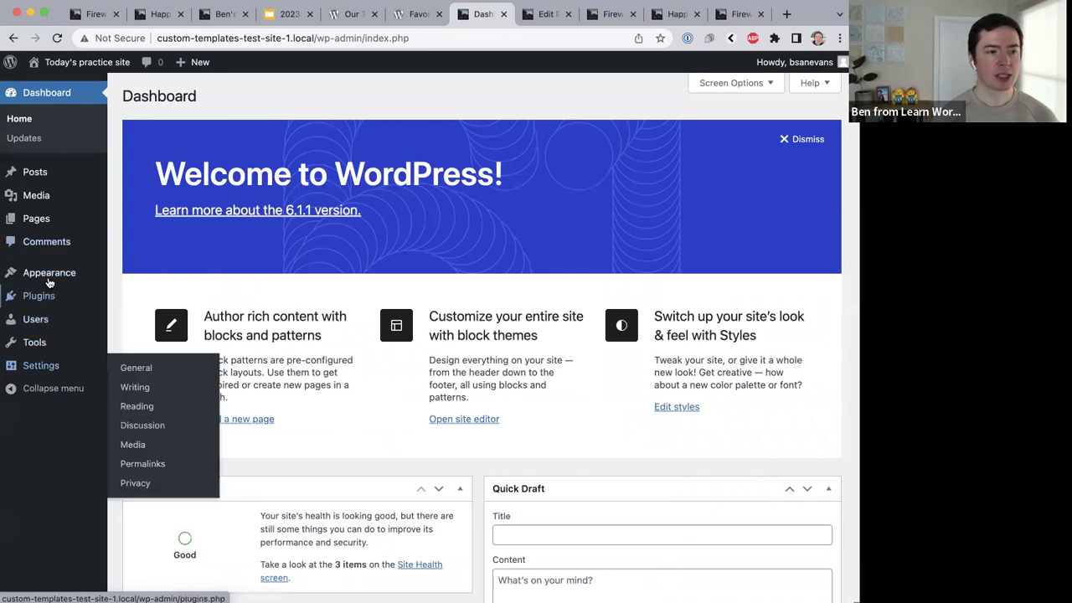
mouse_move(74, 353)
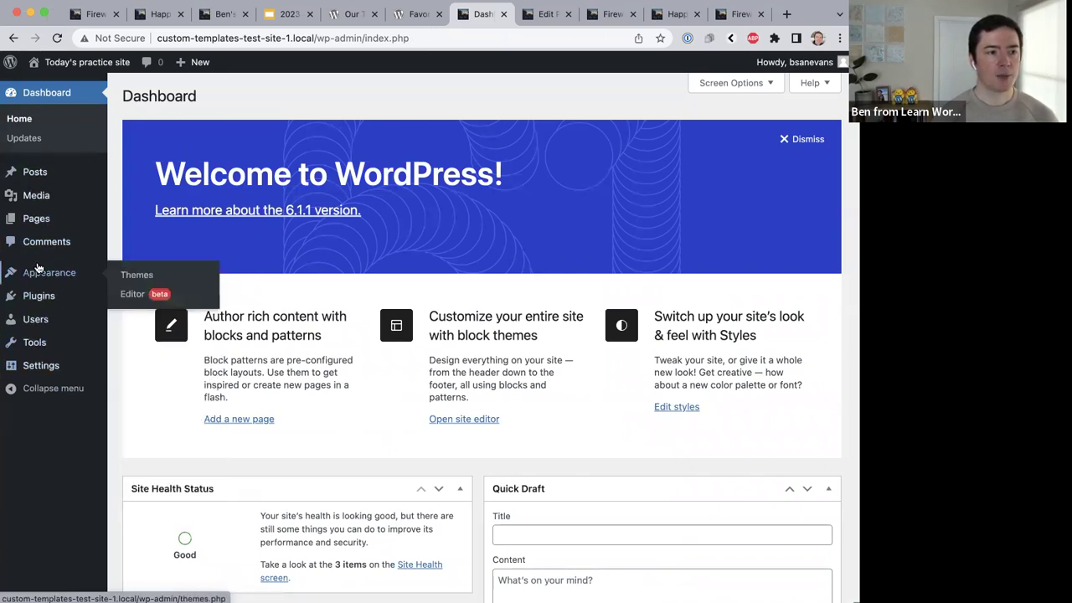
mouse_move(41, 305)
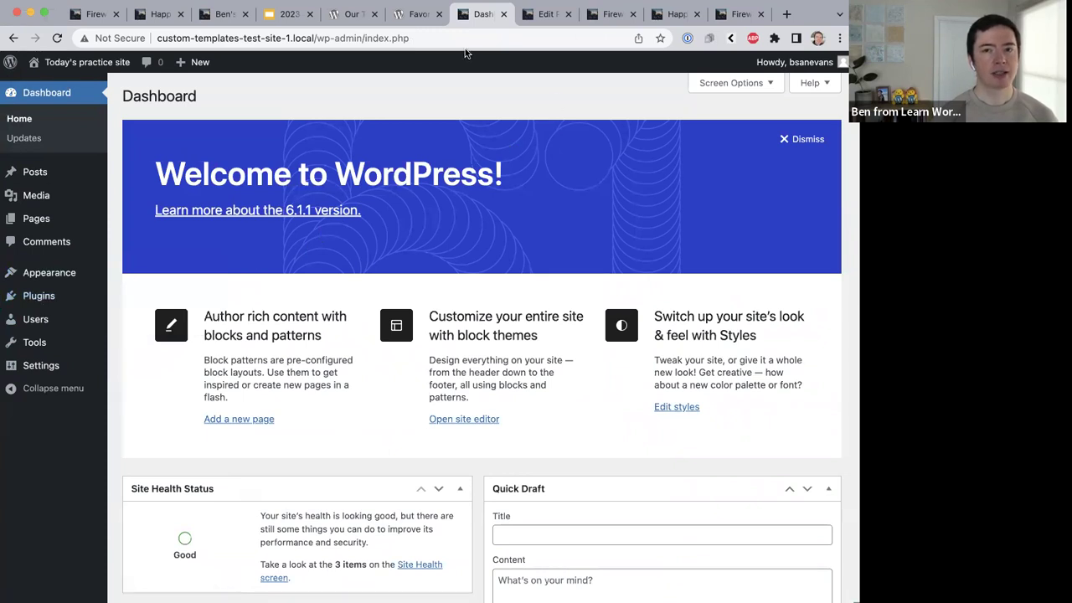
Try to open the Customizer by replacing index with customizer in the dashboard's web address.
double_click(376, 37)
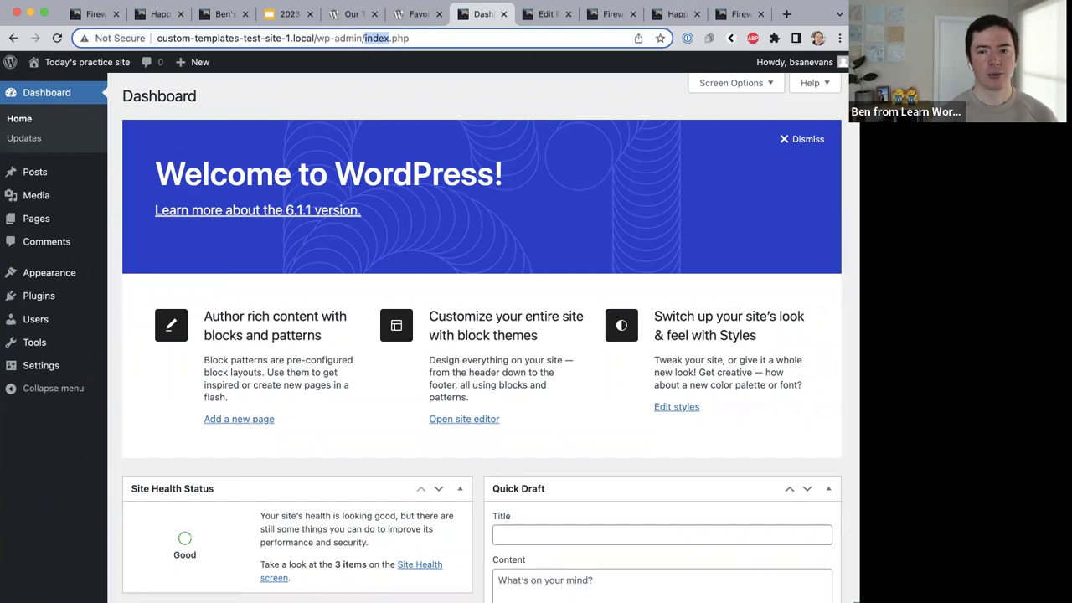
triple_click(377, 38)
left_click(377, 38)
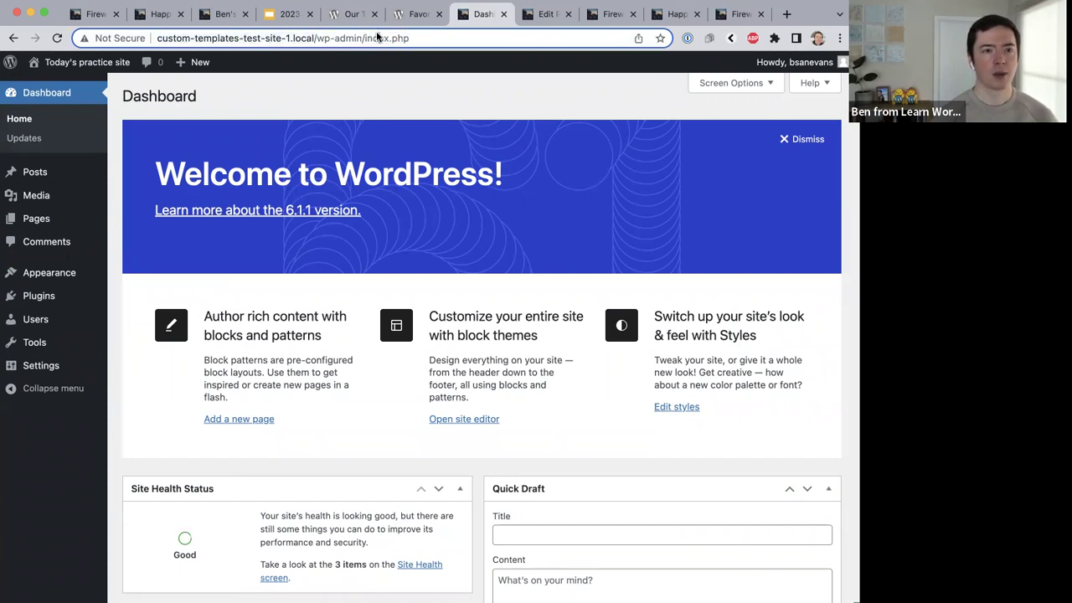
double_click(377, 37)
type("cuso")
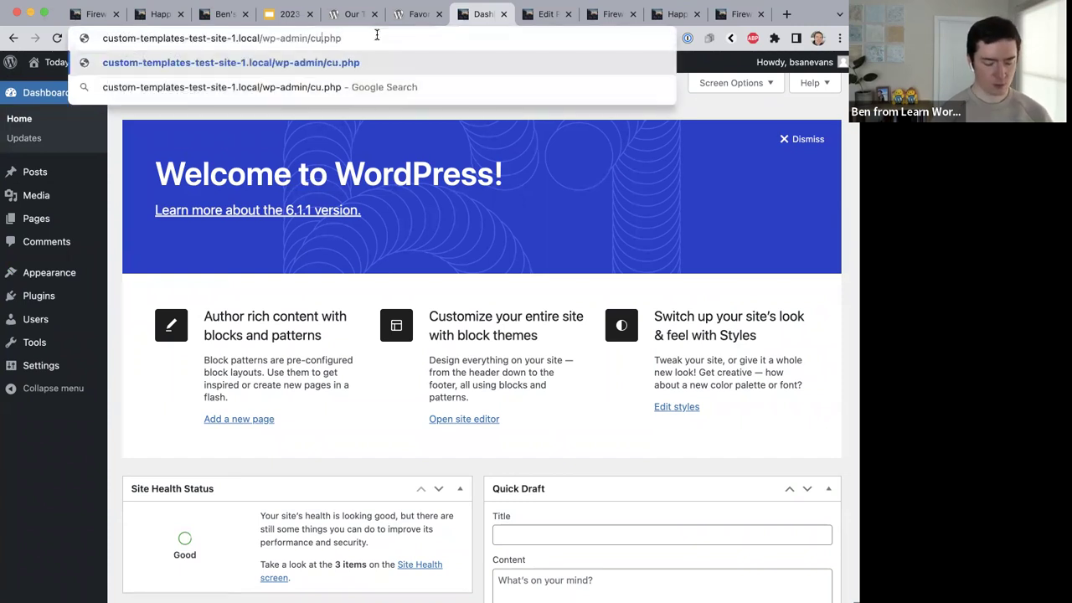
key("BackSpace")
type("tomizer")
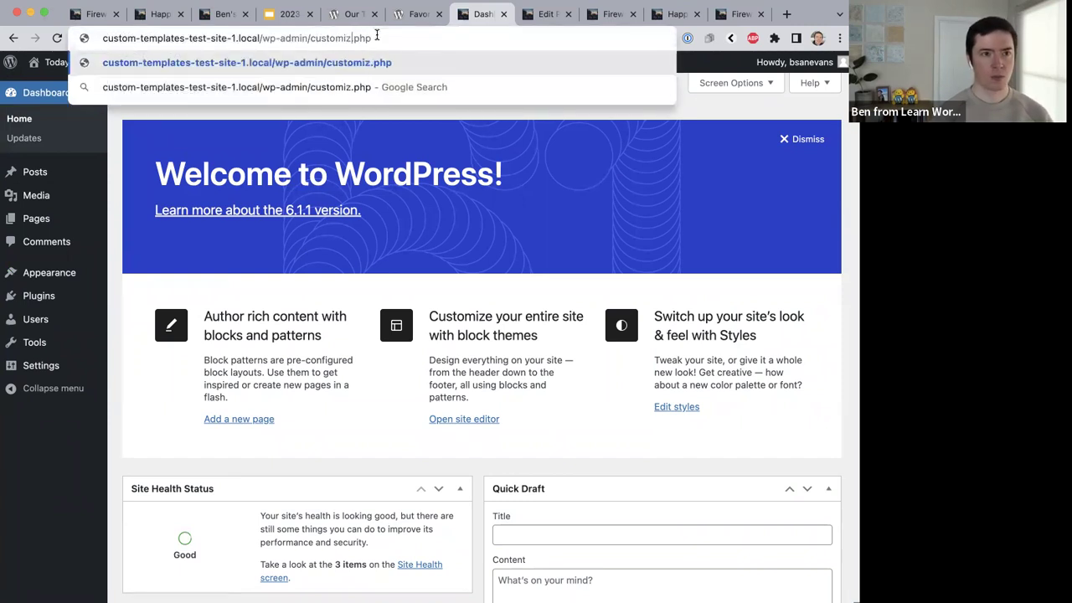
key("Return")
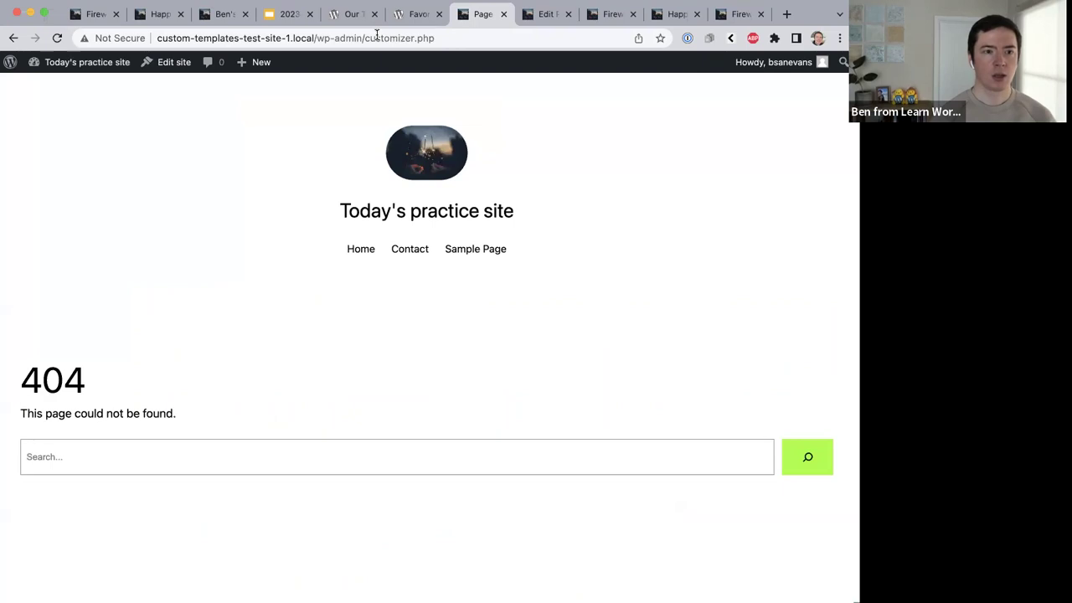
Correct the address to wp-admin/customize.php to view the Customizer, and return to the dashboard.
left_click(409, 39)
left_click(410, 43)
key("BackSpace")
key("Return")
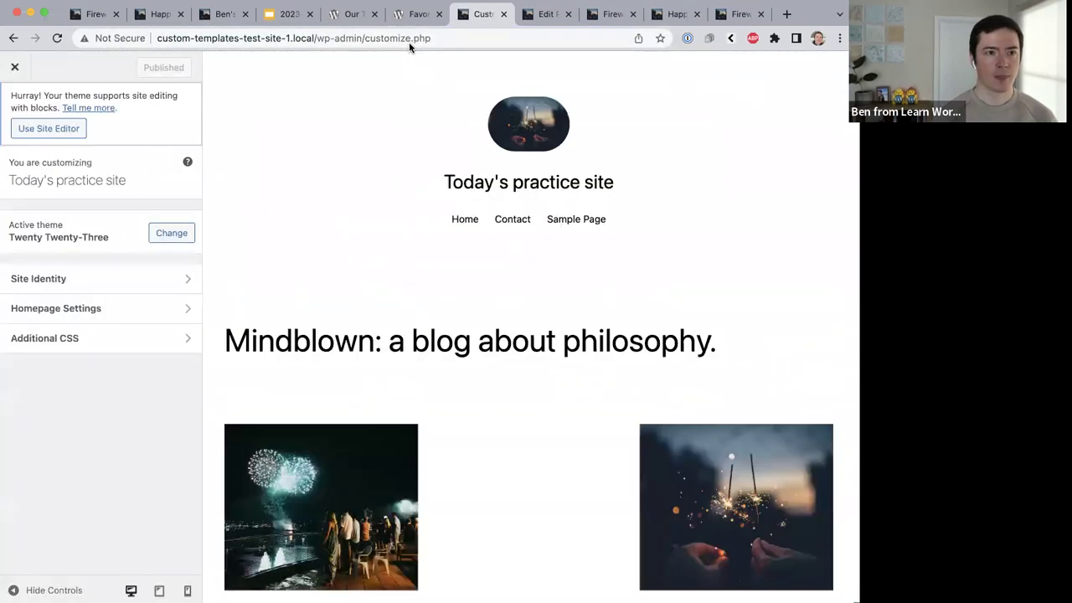
left_click(15, 62)
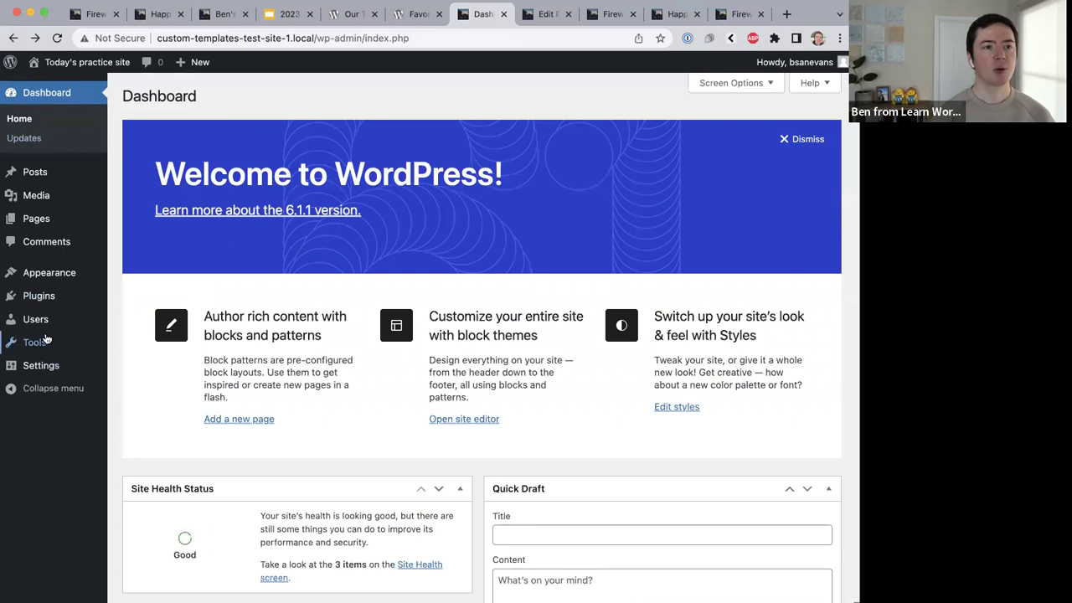
Open the Customizer again from the dashboard by replacing index with customize in the web address.
left_click(378, 41)
left_click(378, 41)
double_click(378, 40)
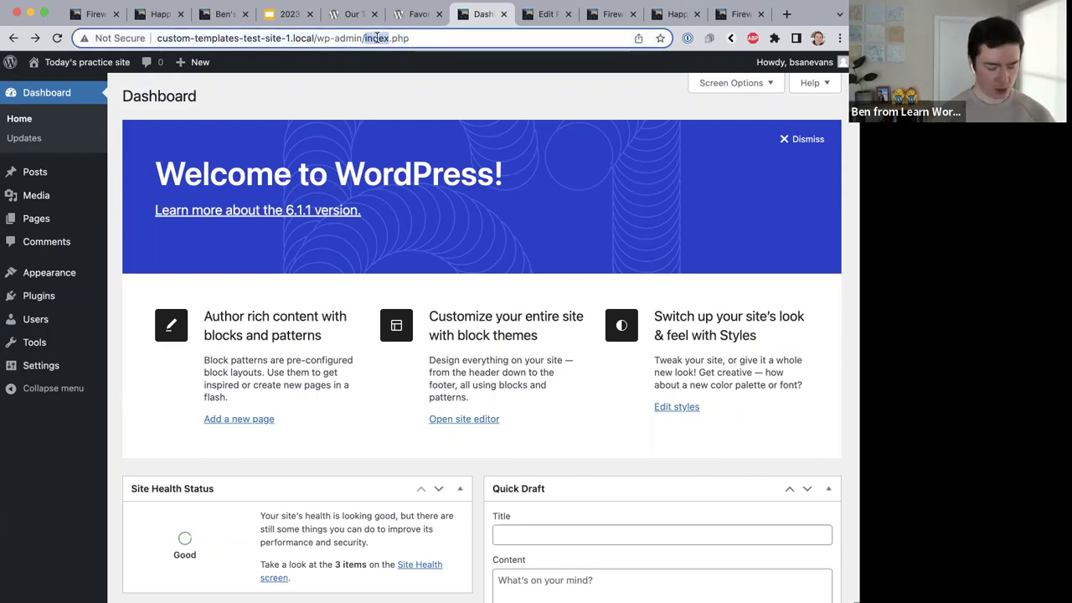
type("customize")
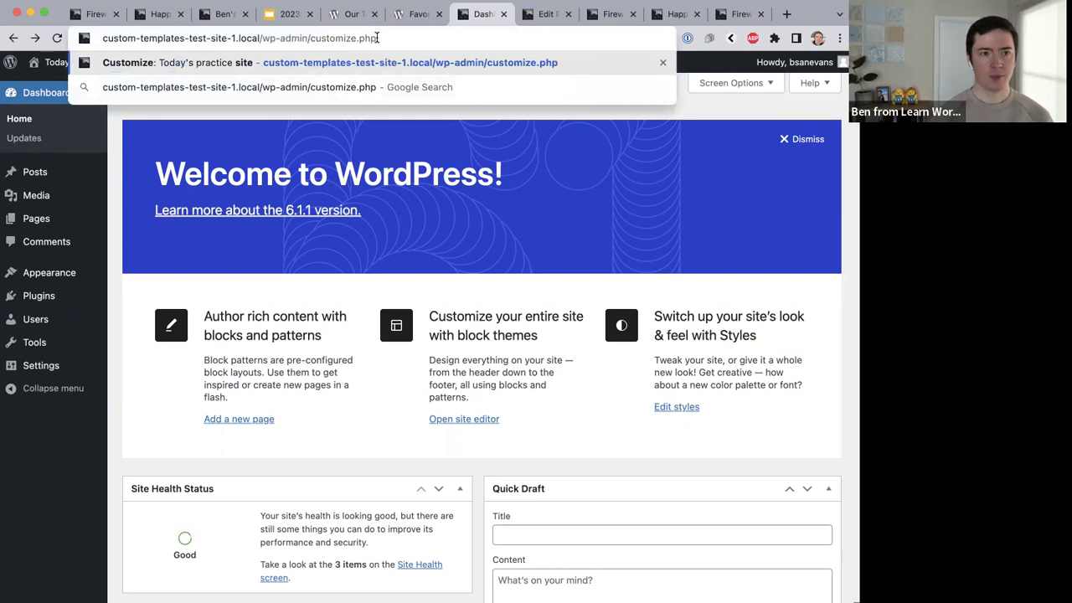
key("Return")
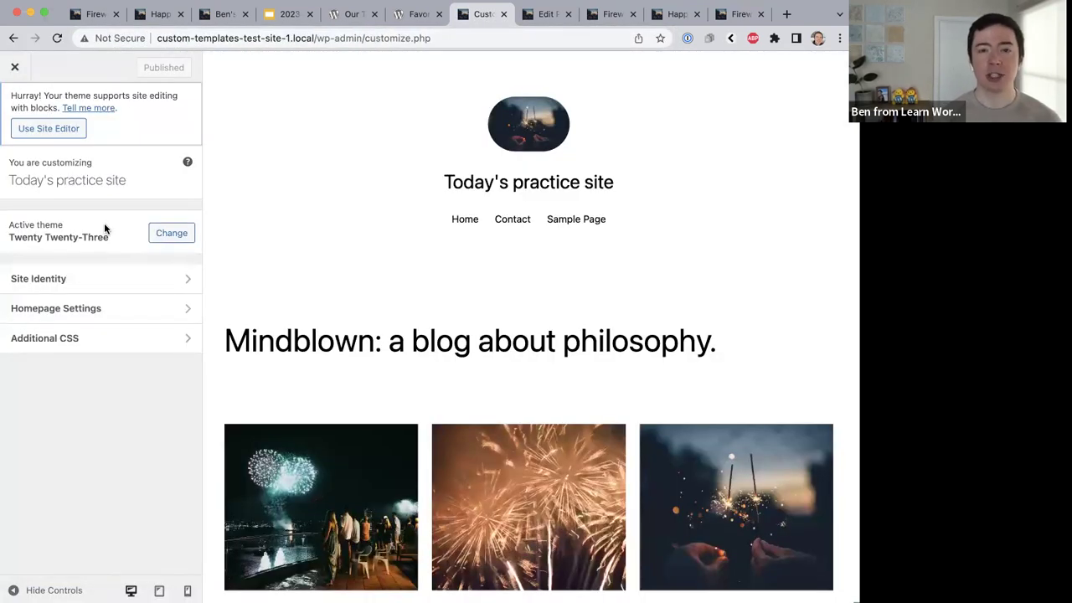
Look over the Customizer's Additional CSS section and its code area, and leave the Customizer.
left_click(58, 339)
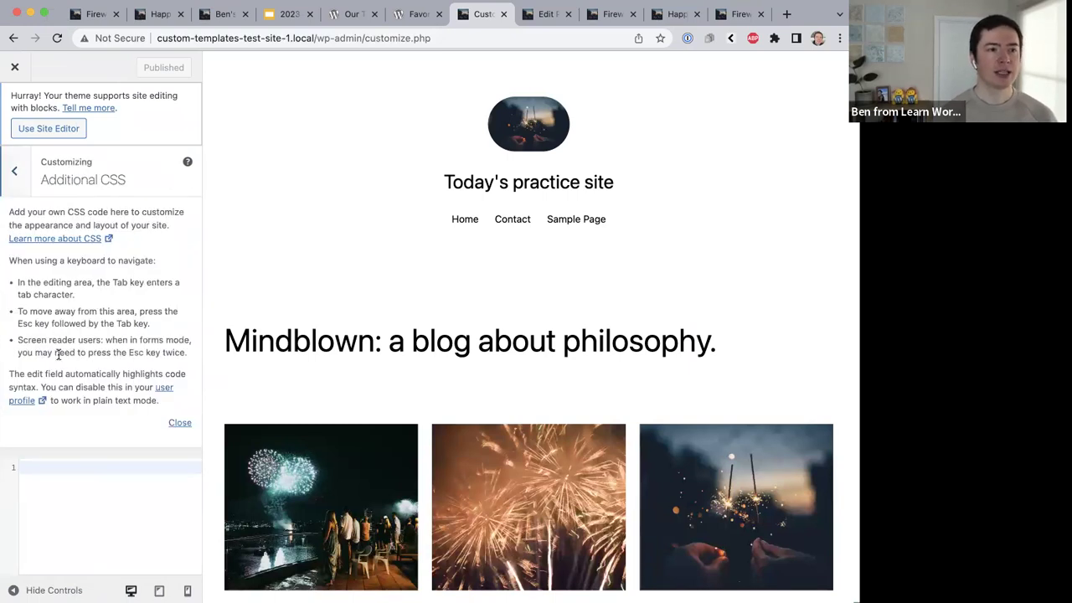
scroll(58, 352, "down", 5)
scroll(58, 355, "up", 4)
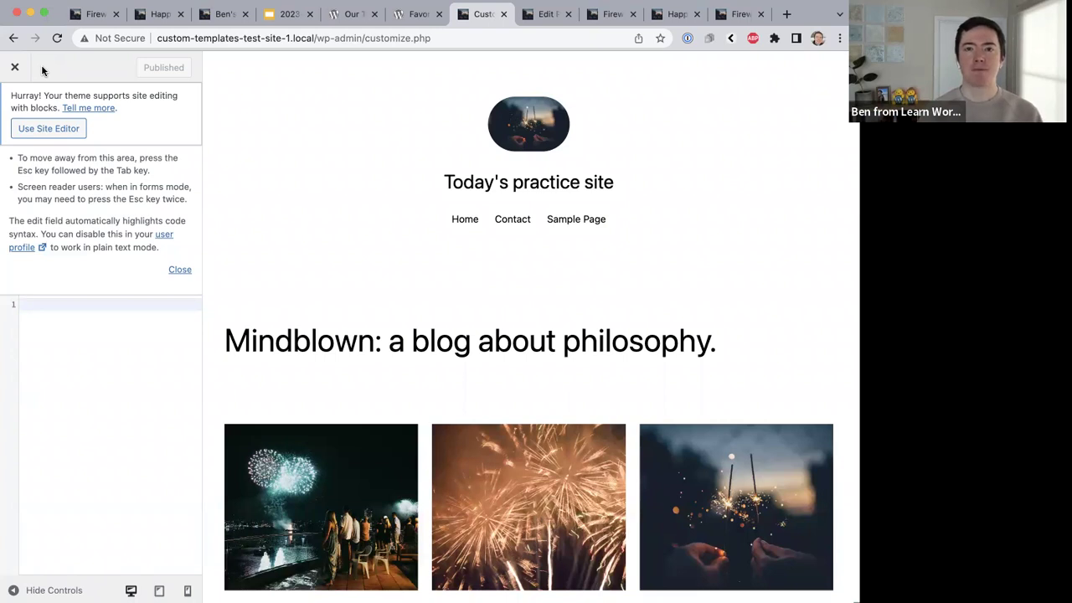
left_click(13, 67)
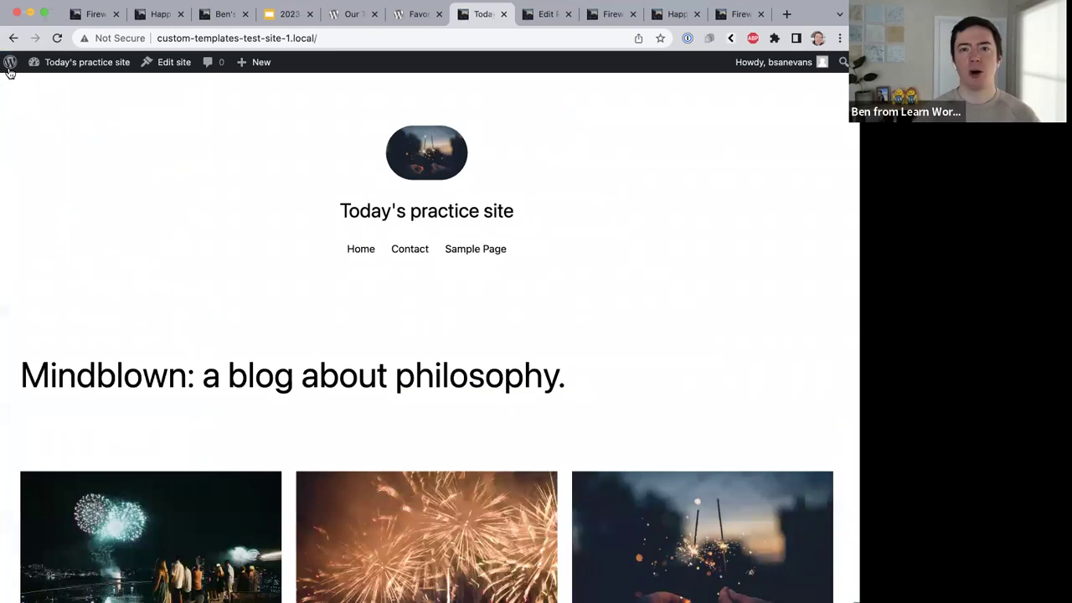
Return to the Fireworks by the River post editor and reveal the purple fireworks image's Advanced settings, including Additional CSS class(es).
left_click(546, 14)
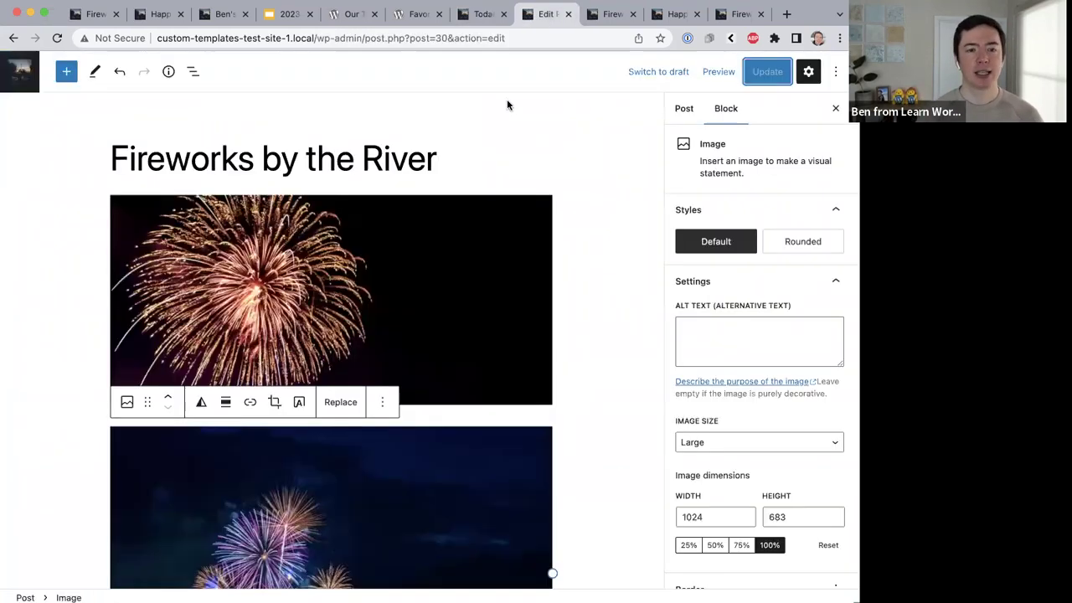
scroll(574, 310, "down", 3)
scroll(575, 310, "down", 3)
scroll(749, 302, "down", 2)
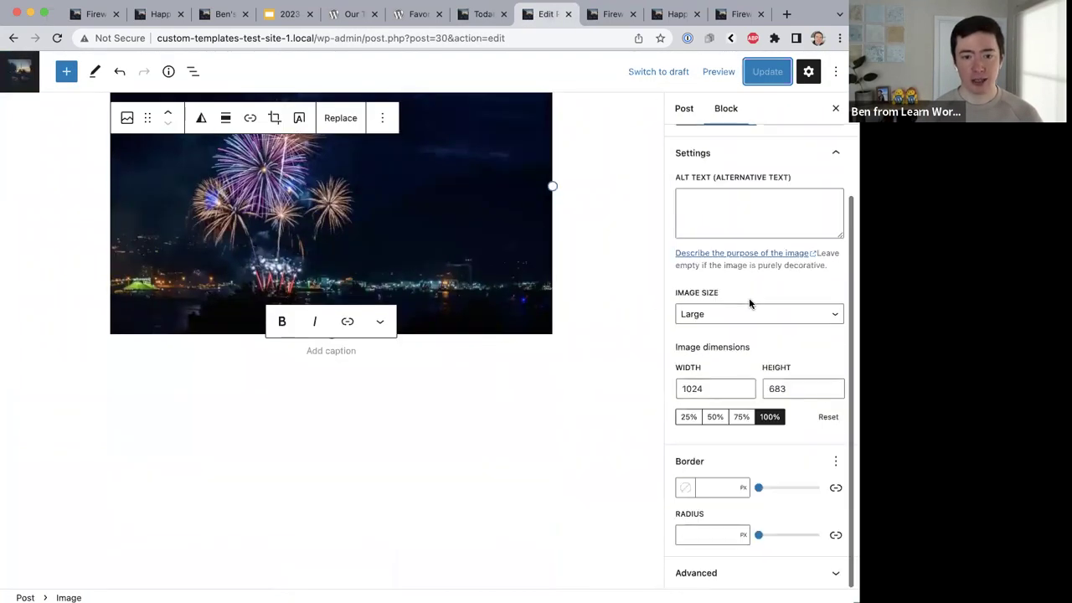
left_click(708, 571)
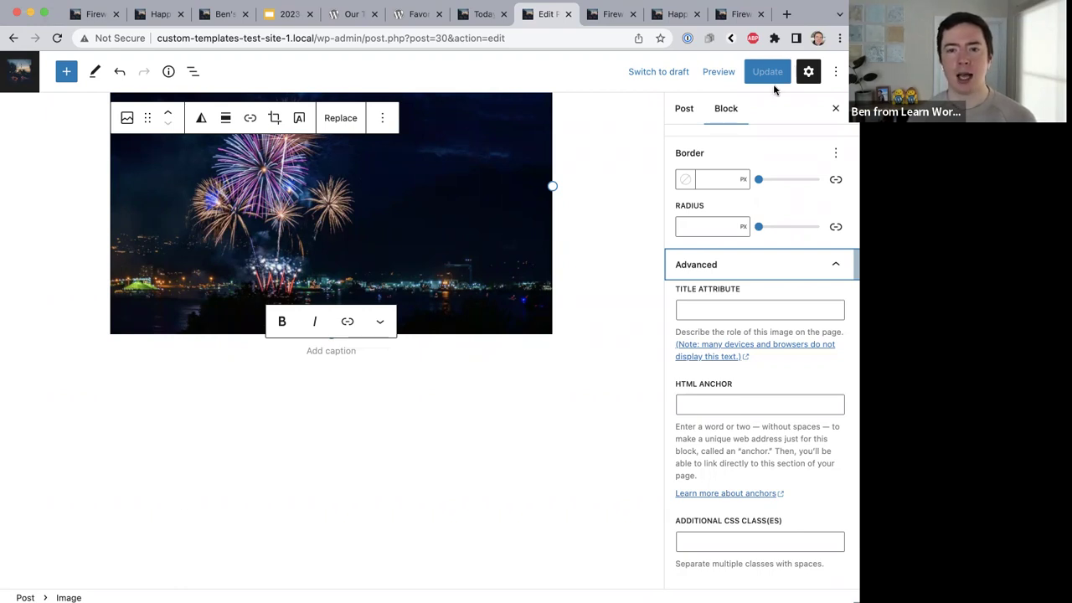
Check the live post, return to its editor, and view the crop tools on the purple fireworks image without applying anything.
left_click(604, 18)
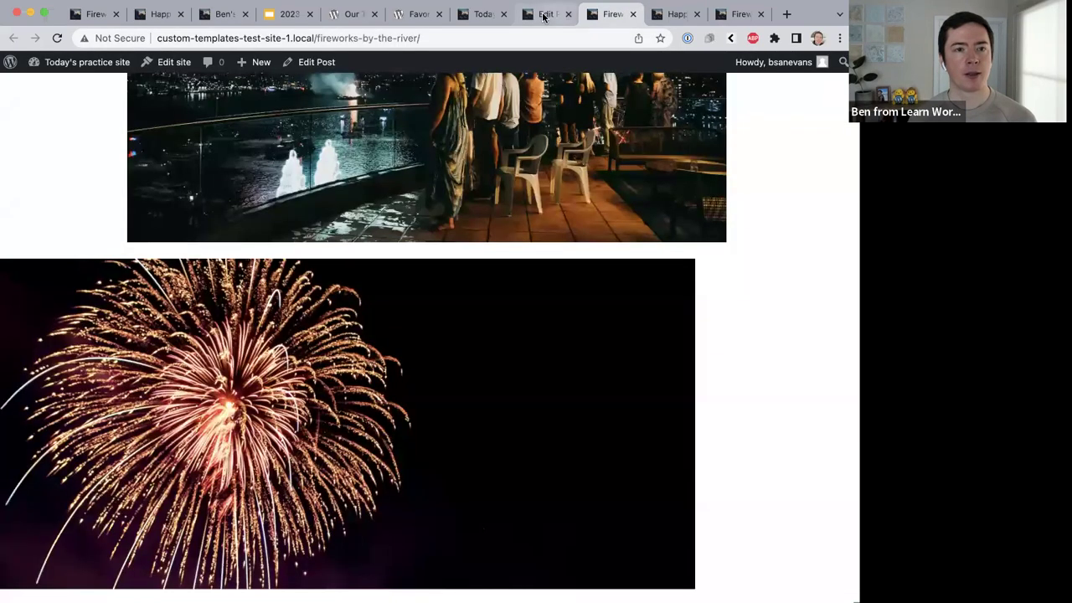
left_click(540, 16)
scroll(367, 194, "up", 3)
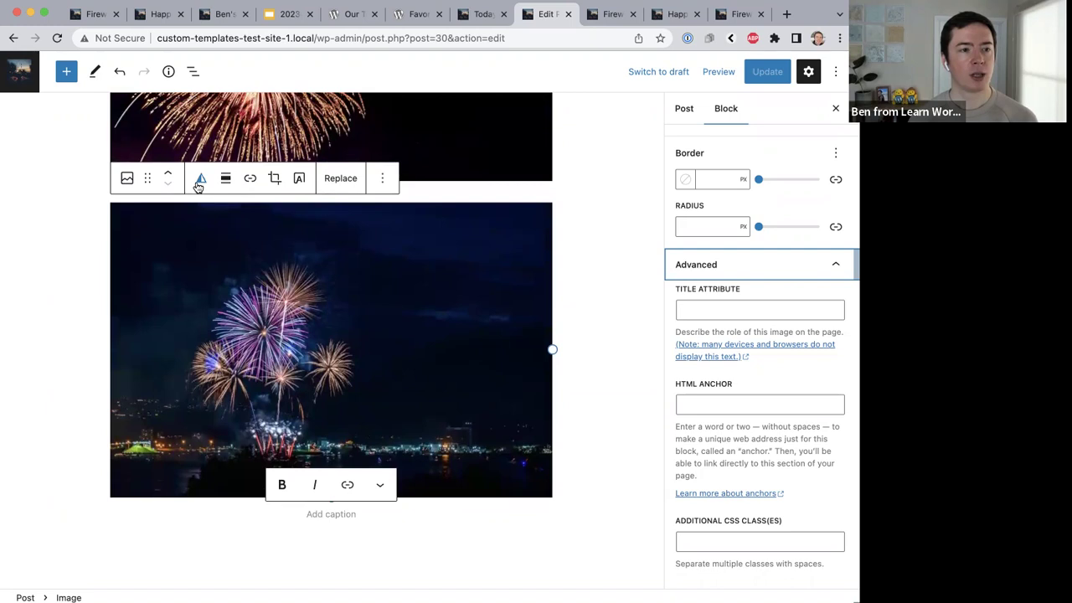
left_click(277, 179)
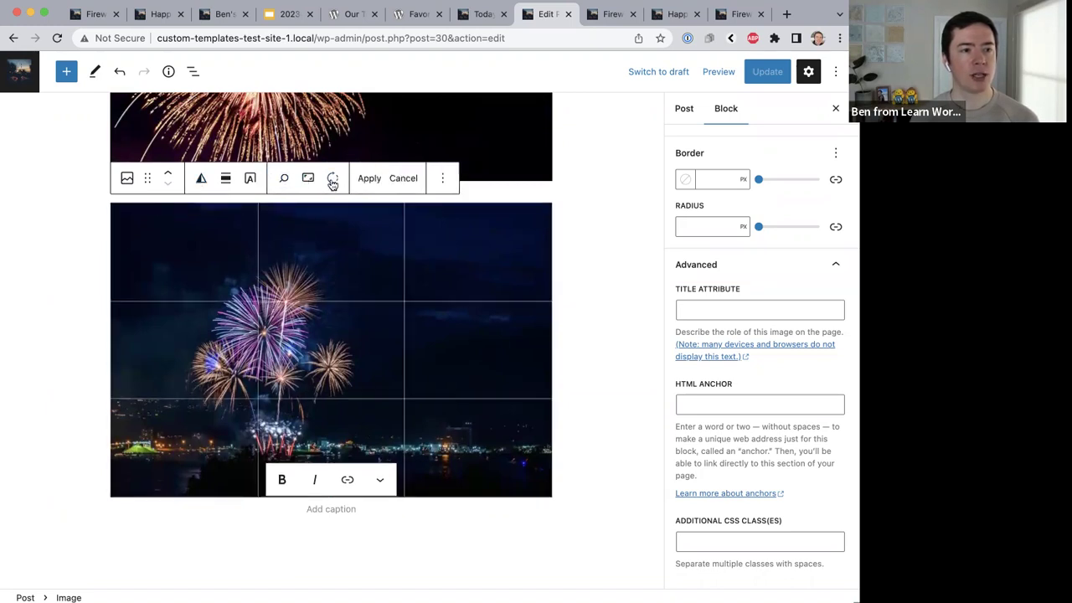
left_click(403, 177)
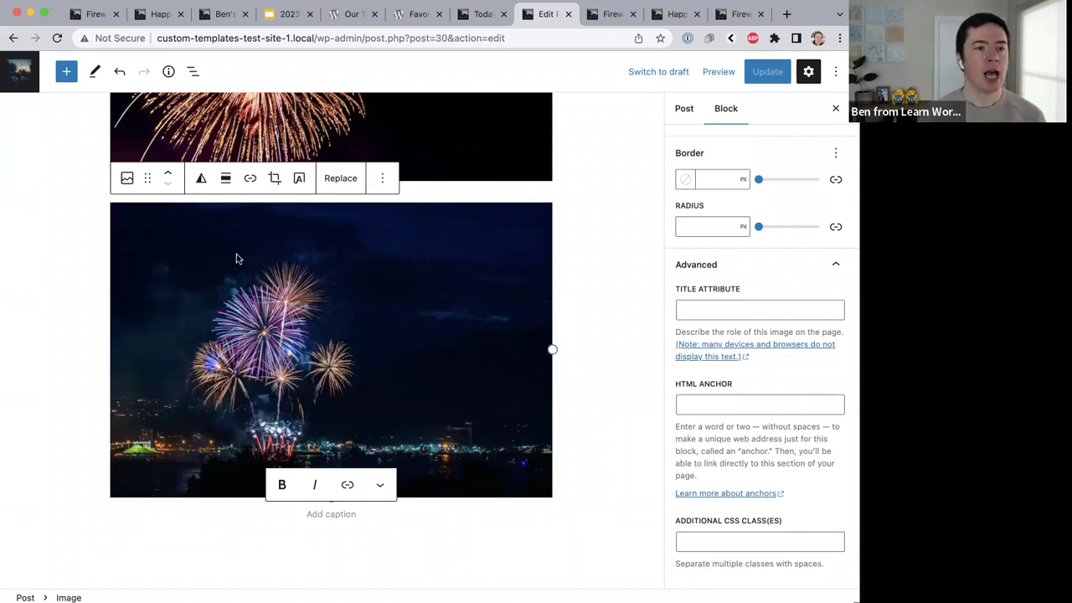
Show the post's List View and rotate the purple fireworks image through four quarter turns in crop mode.
left_click(193, 71)
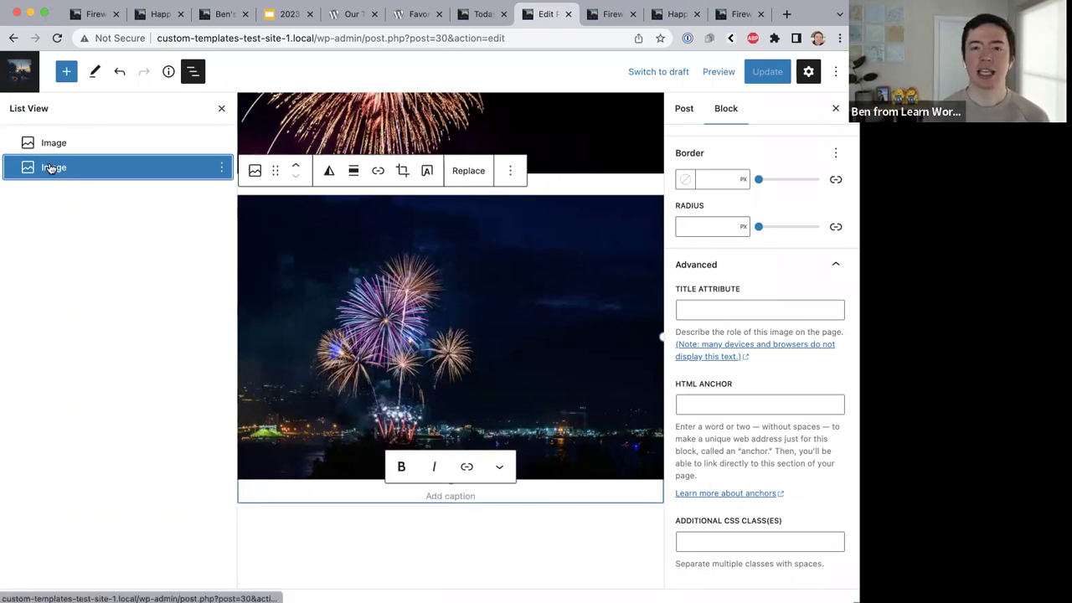
left_click(403, 171)
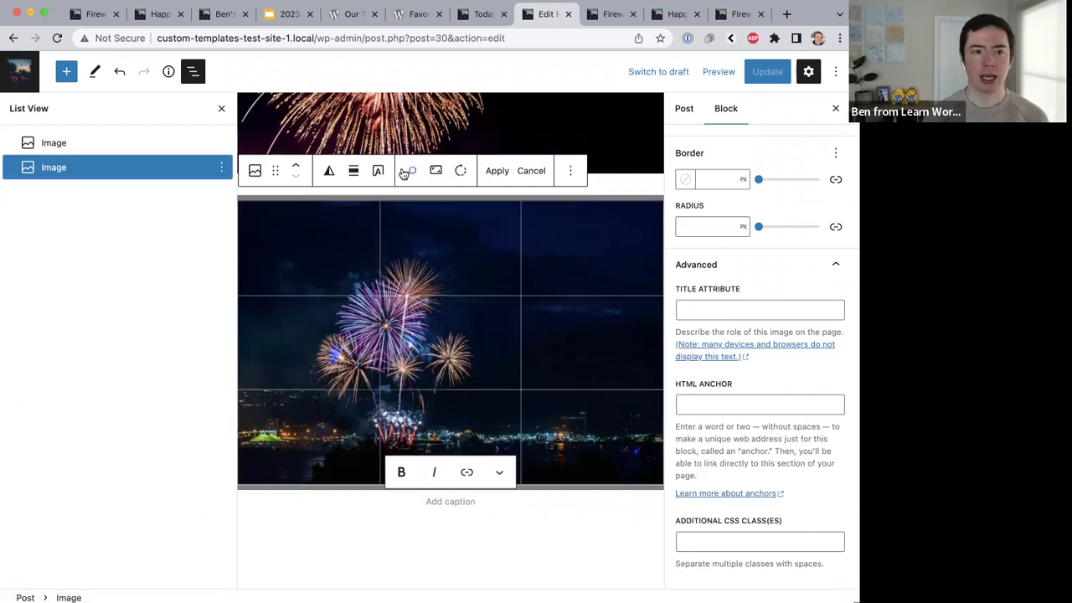
left_click(459, 172)
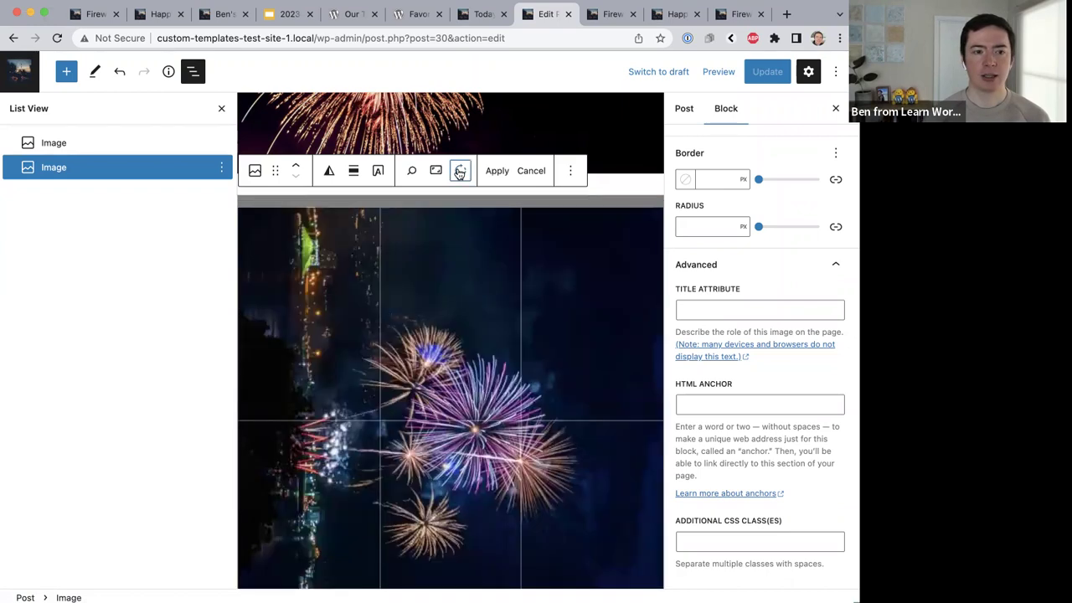
left_click(459, 172)
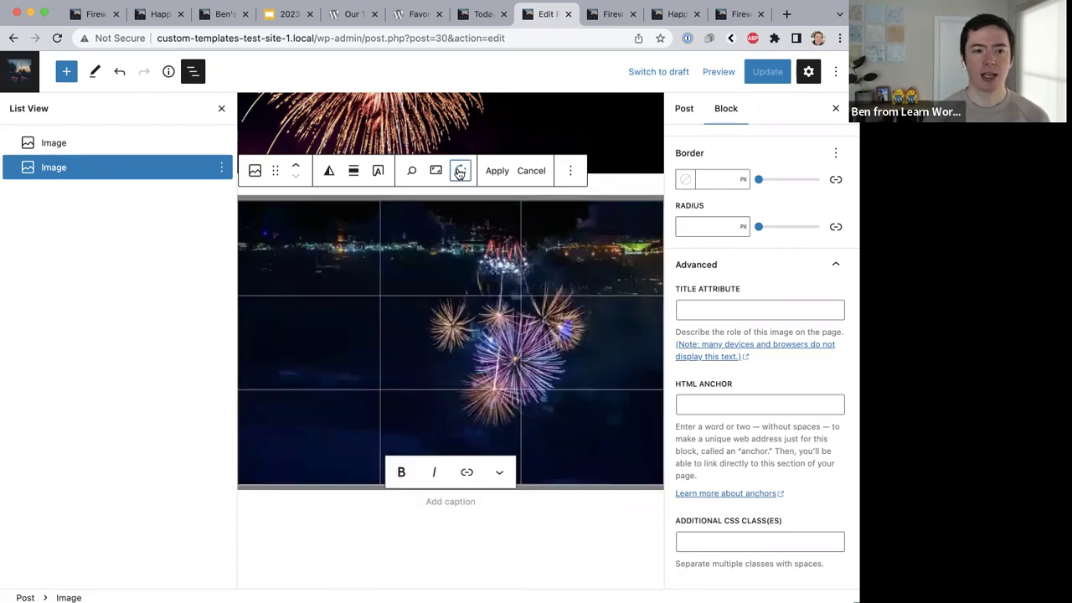
left_click(459, 172)
left_click(459, 172)
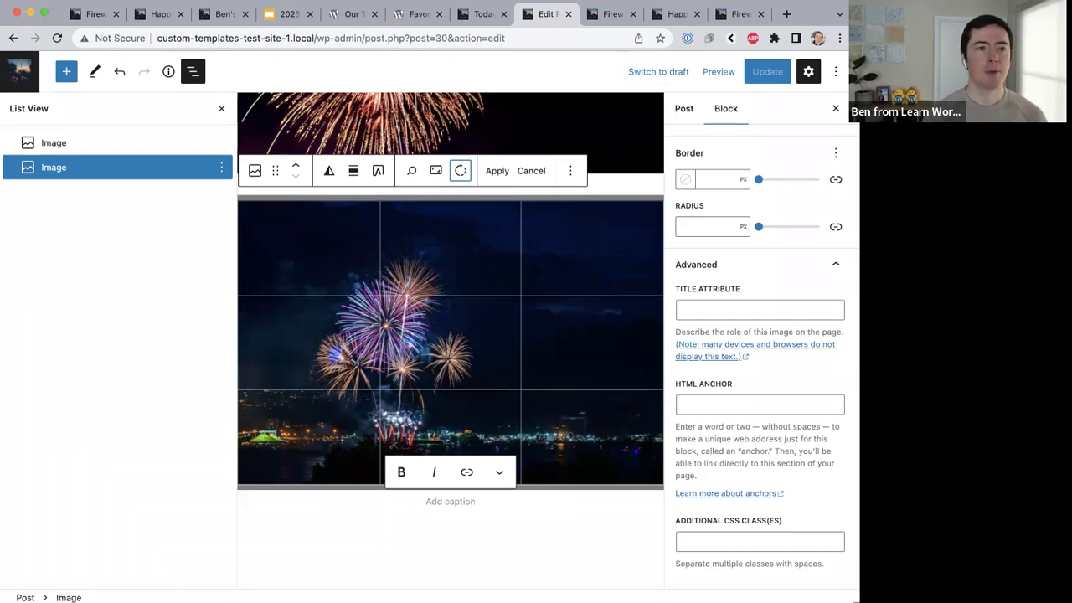
Switch to the Google Slides presentation, collapse the speaker notes, and advance to the "Anything else you'd like to ask or share?" slide.
left_click(289, 13)
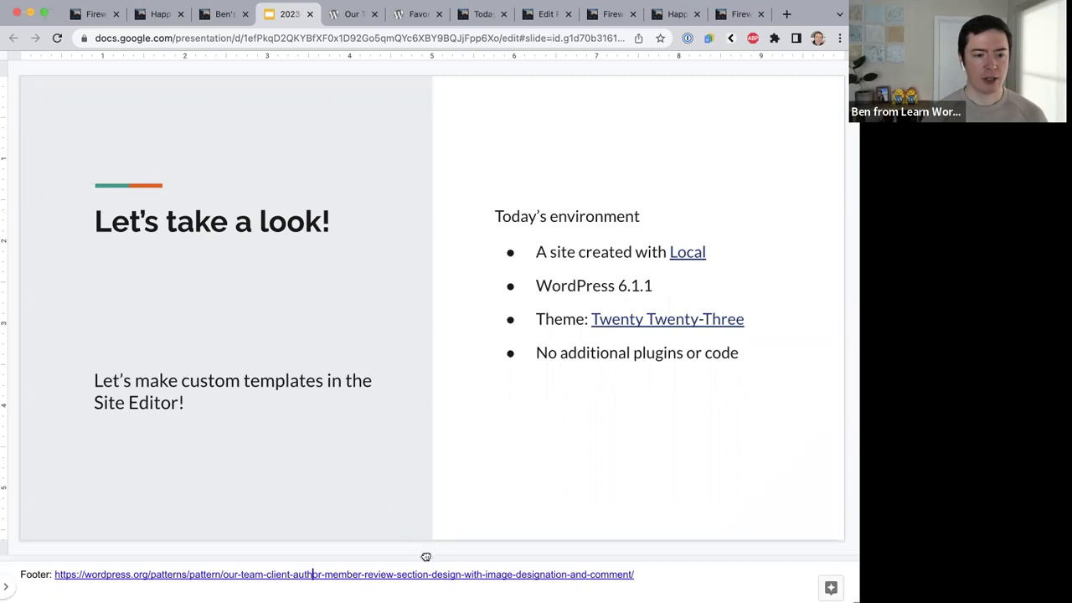
left_click_drag(427, 554, 423, 588)
key("Down")
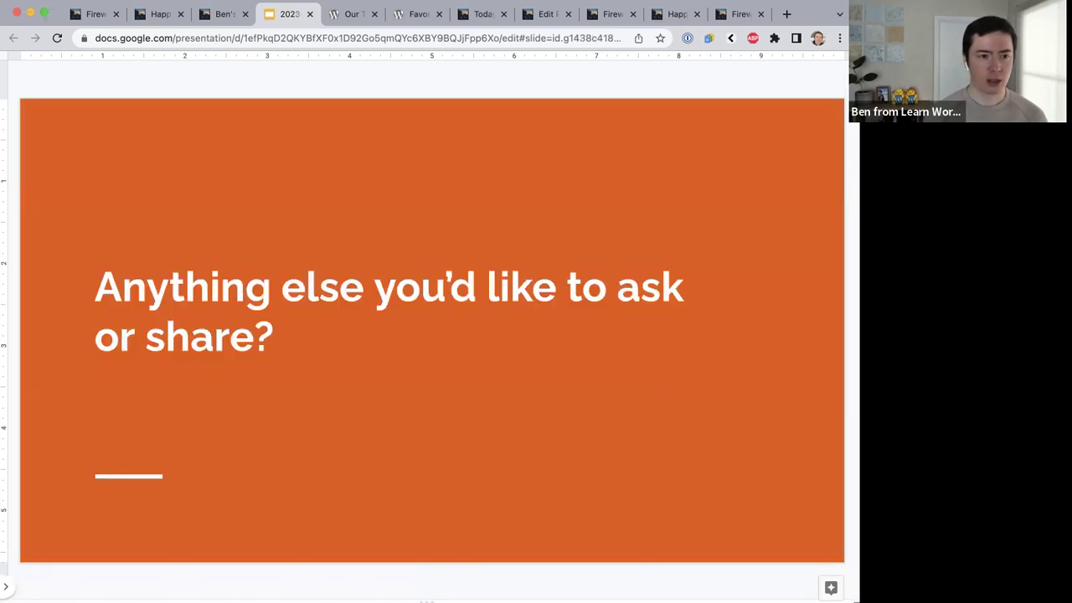